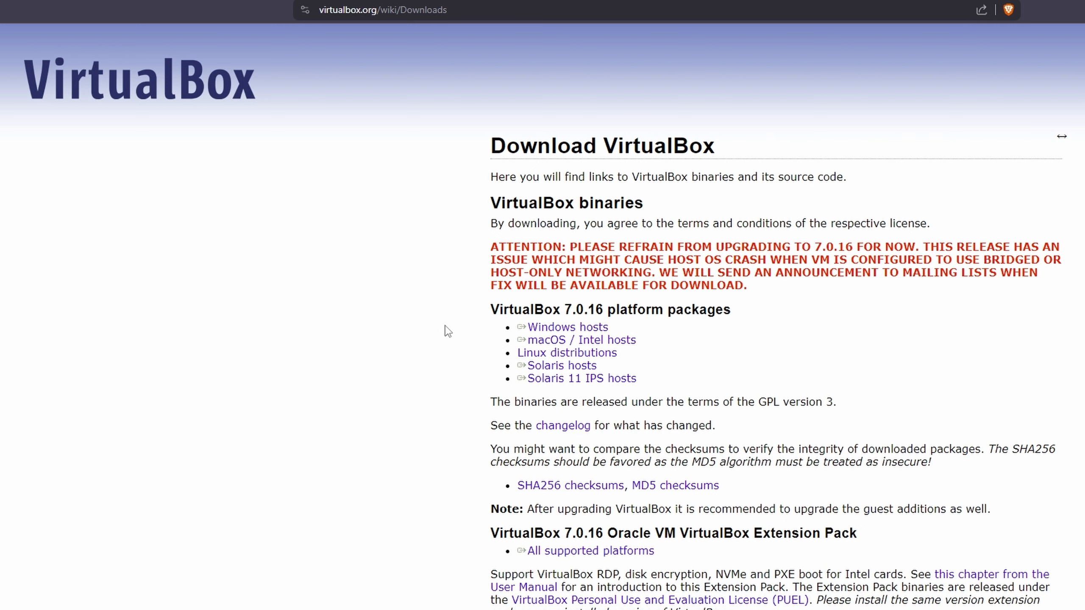
- Download the VirtualBox installer for Windows hosts
drag(444, 332, 574, 332)
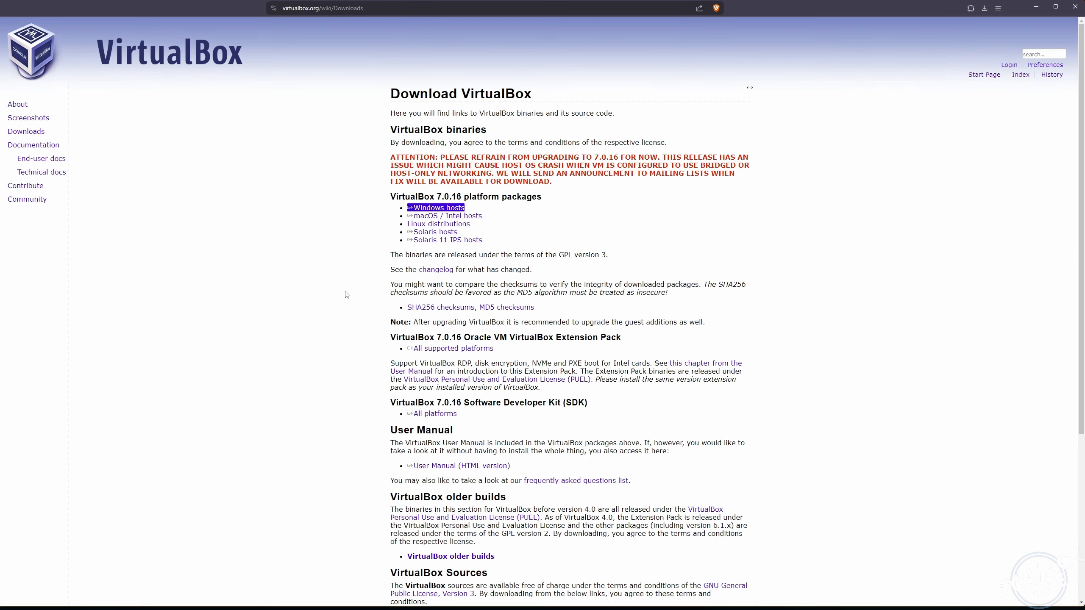
click(421, 466)
key(ctrl+l)
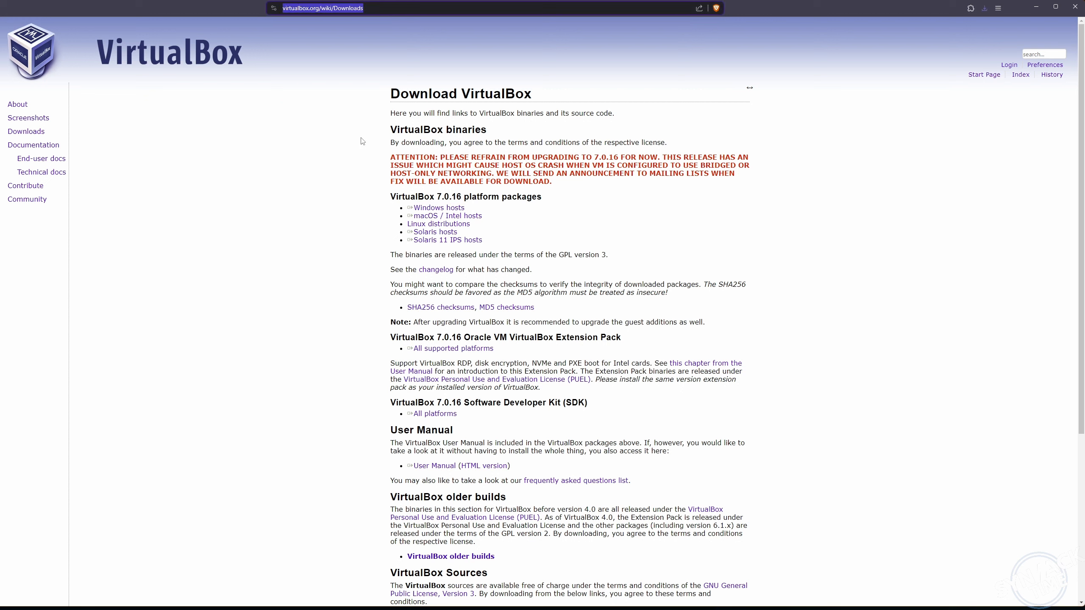
- Search 'windows 10 iso' and download the Windows 10 media creation tool from Microsoft
key(alt+Left)
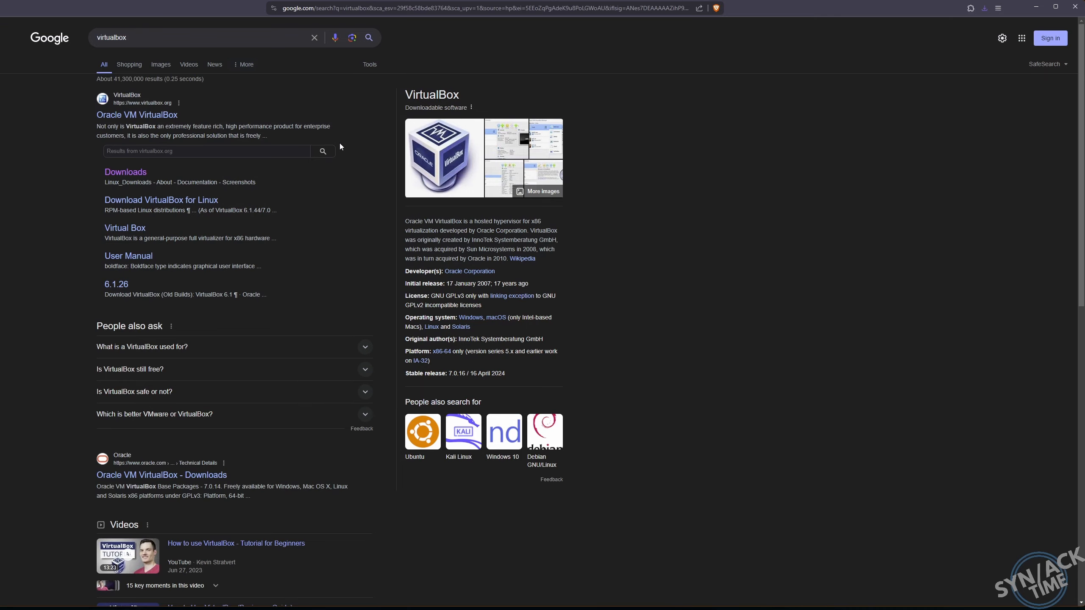
double_click(118, 41)
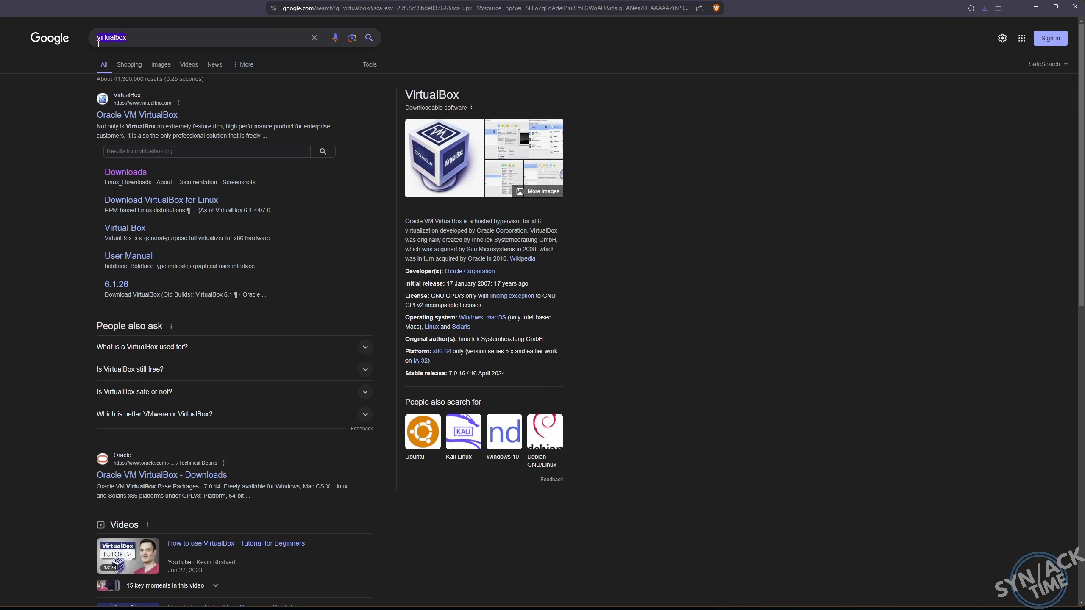
text(windows )
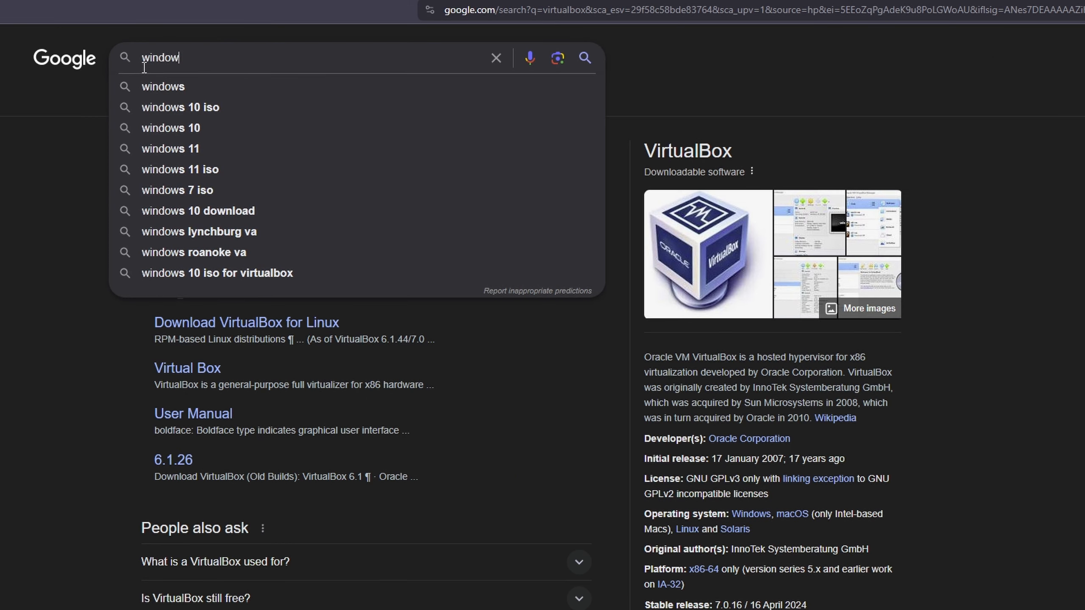
text(10 iso)
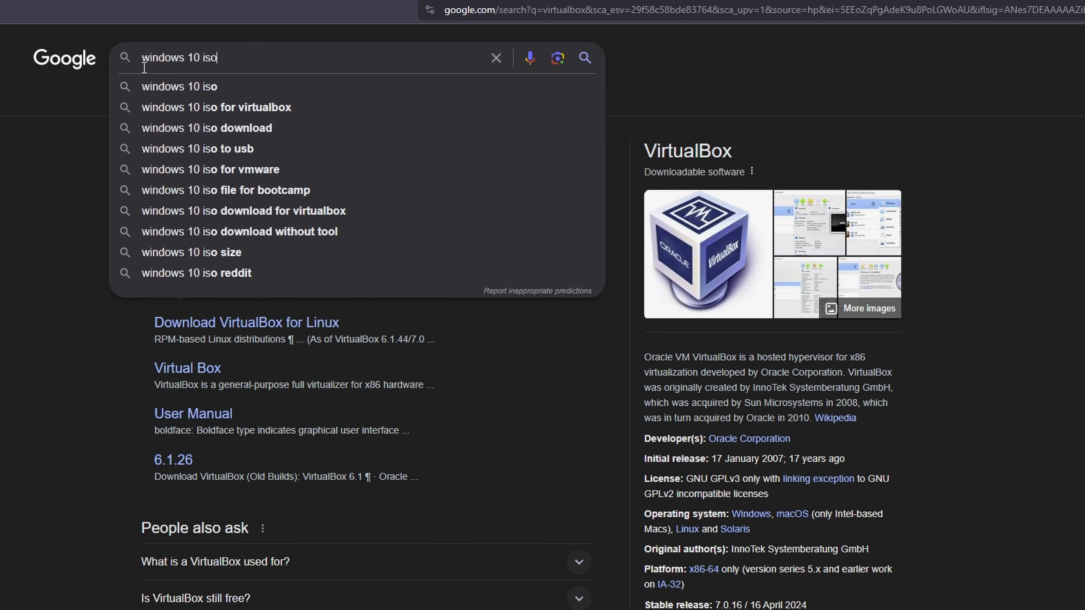
key(Return)
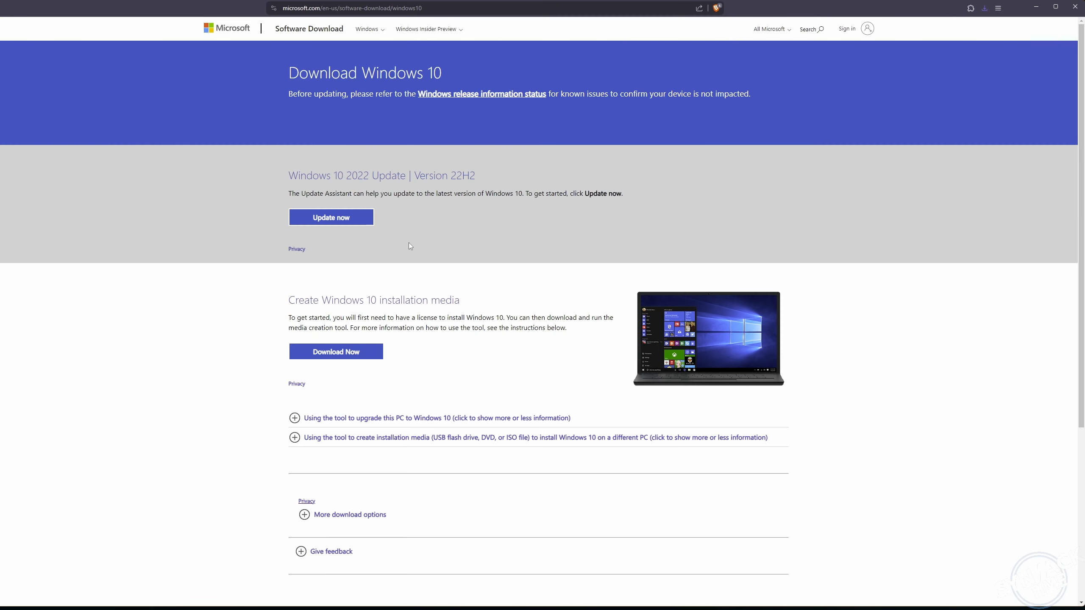
click(346, 354)
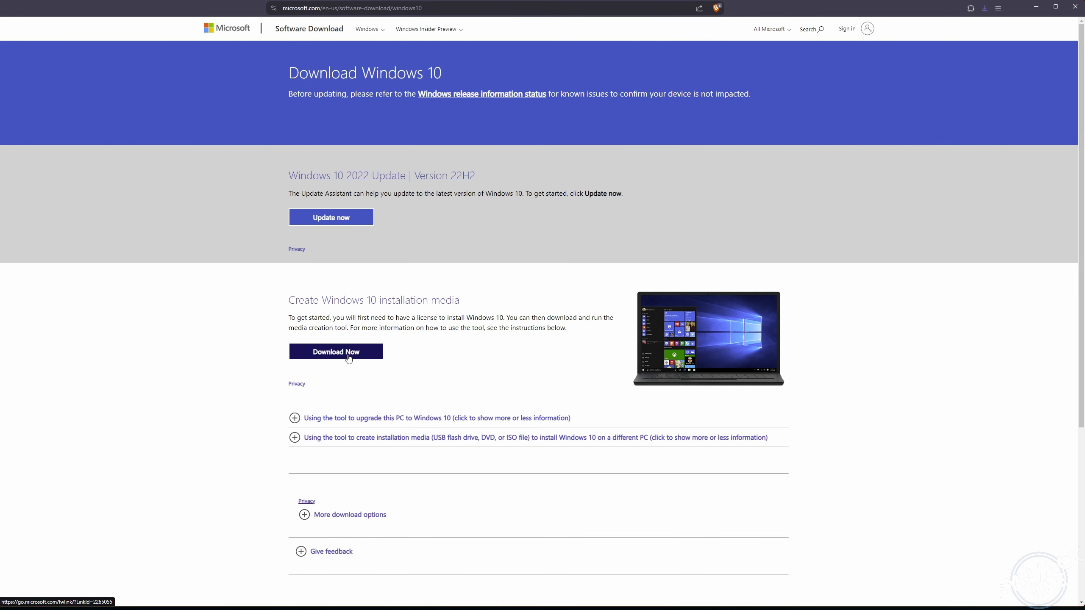
- Search Google for 'pfsense'
click(354, 9)
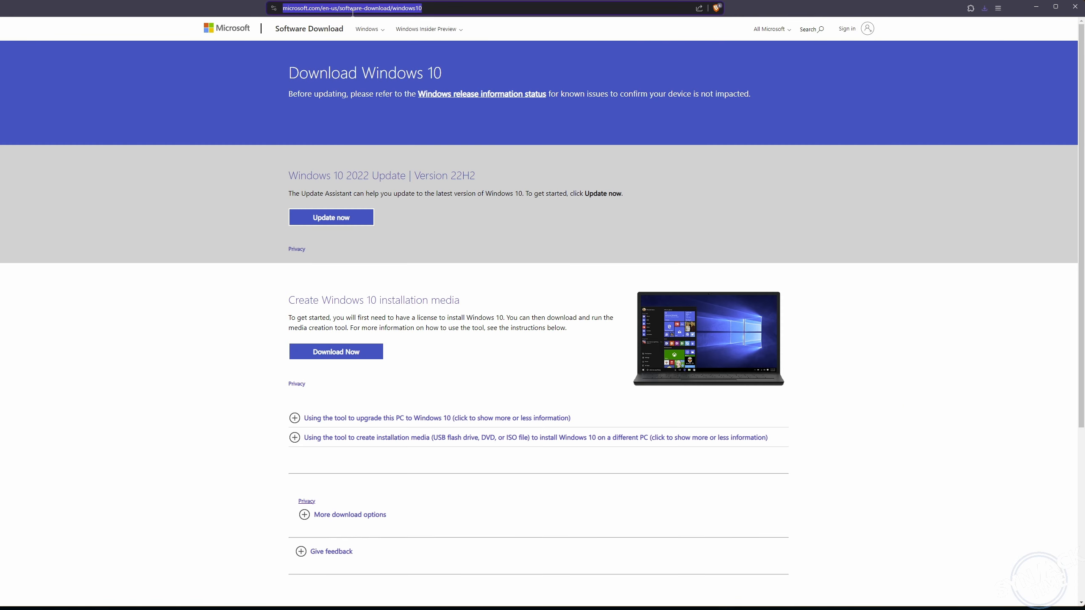
text(pfsense)
key(Return)
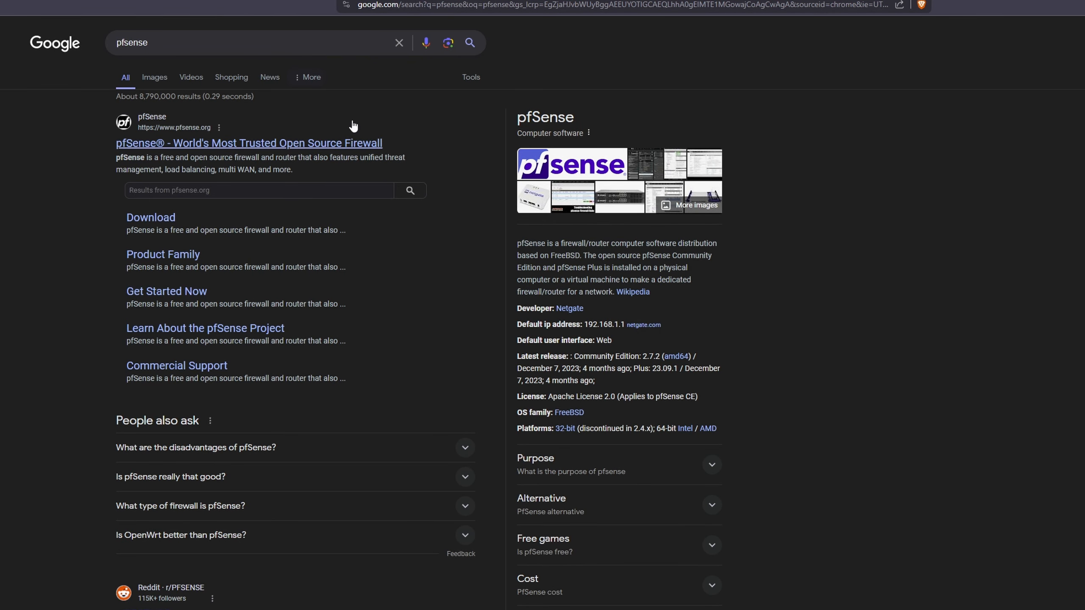
- On the pfSense download page, choose AMD64 (64-bit) and the DVD Image (ISO) installer
click(157, 221)
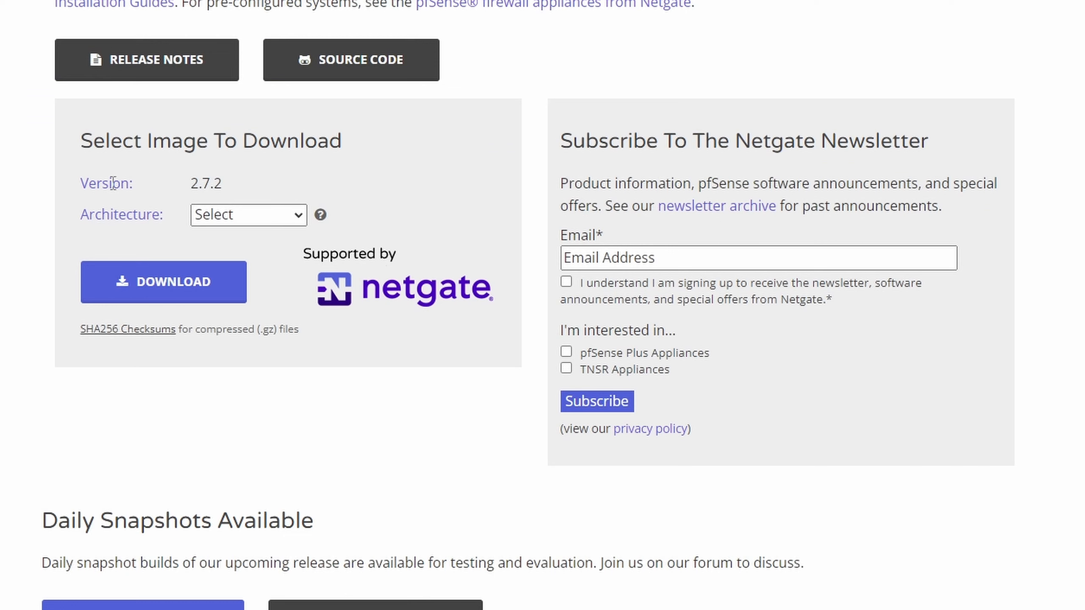
click(254, 220)
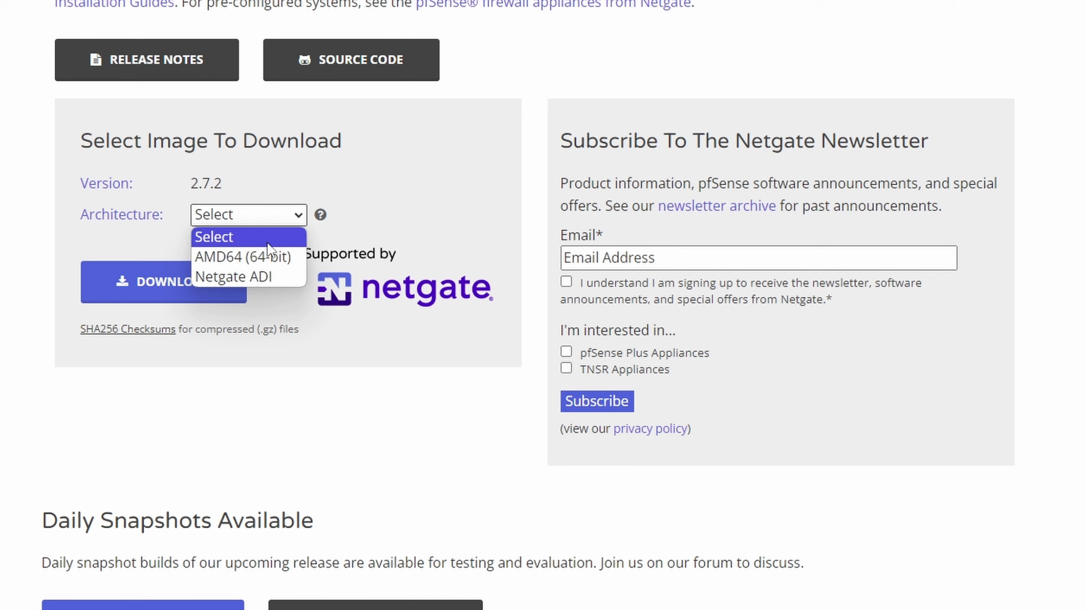
click(260, 253)
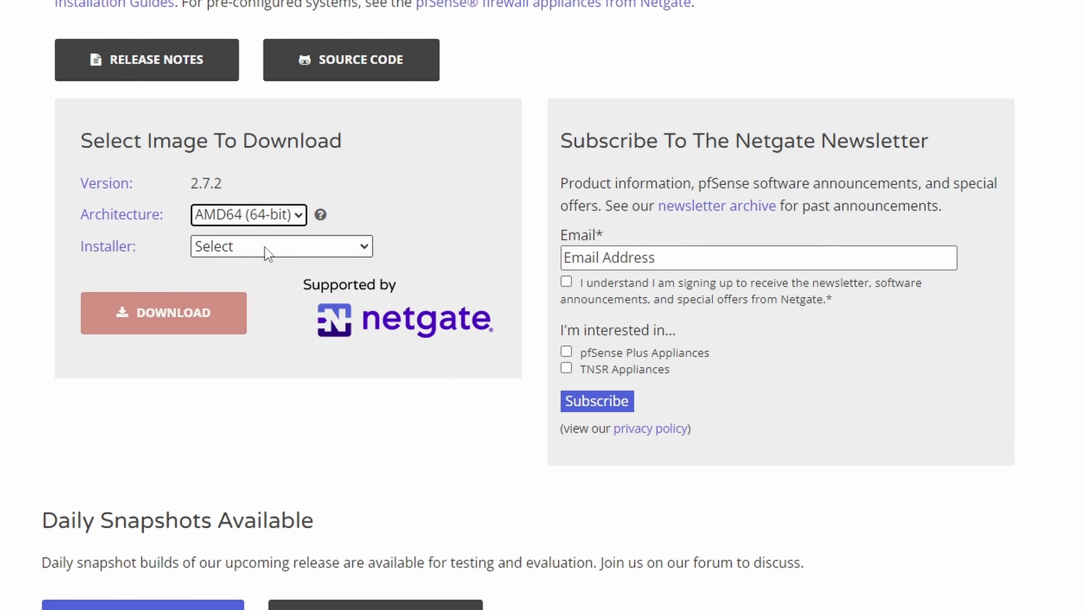
click(264, 248)
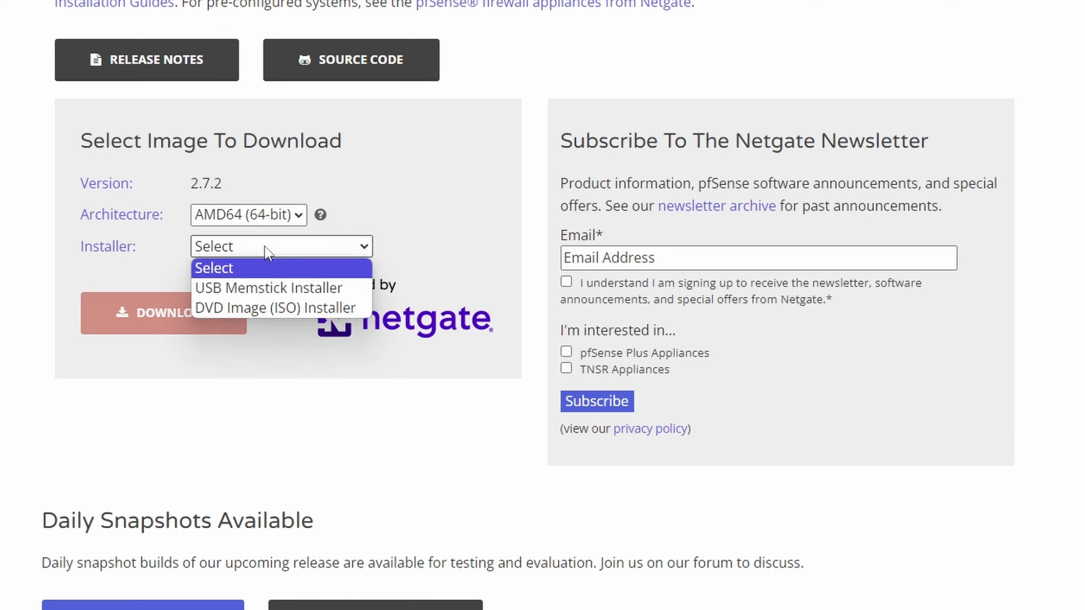
click(259, 309)
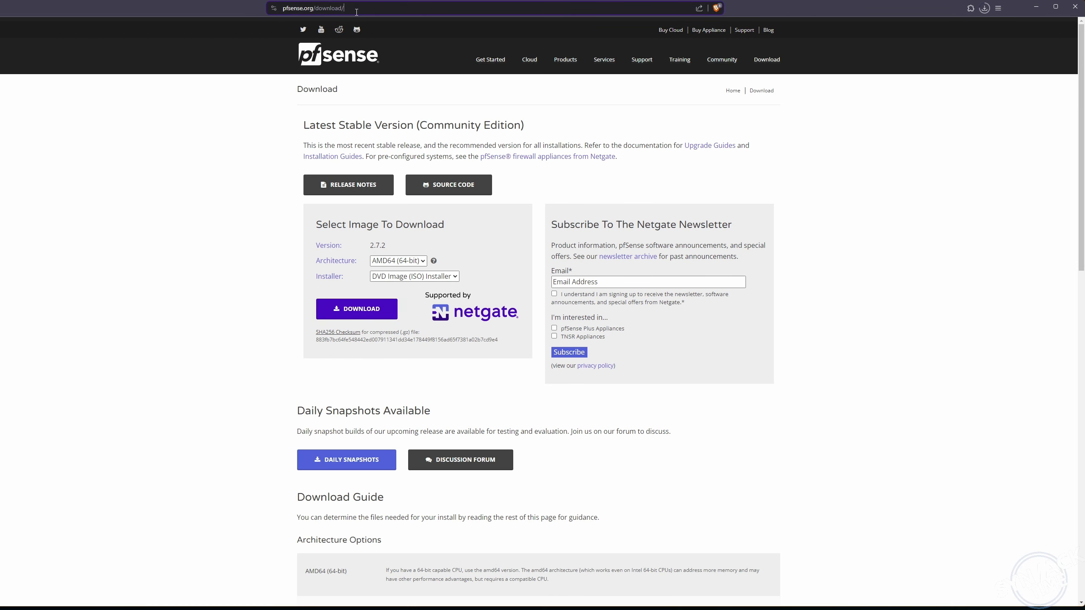
click(164, 0)
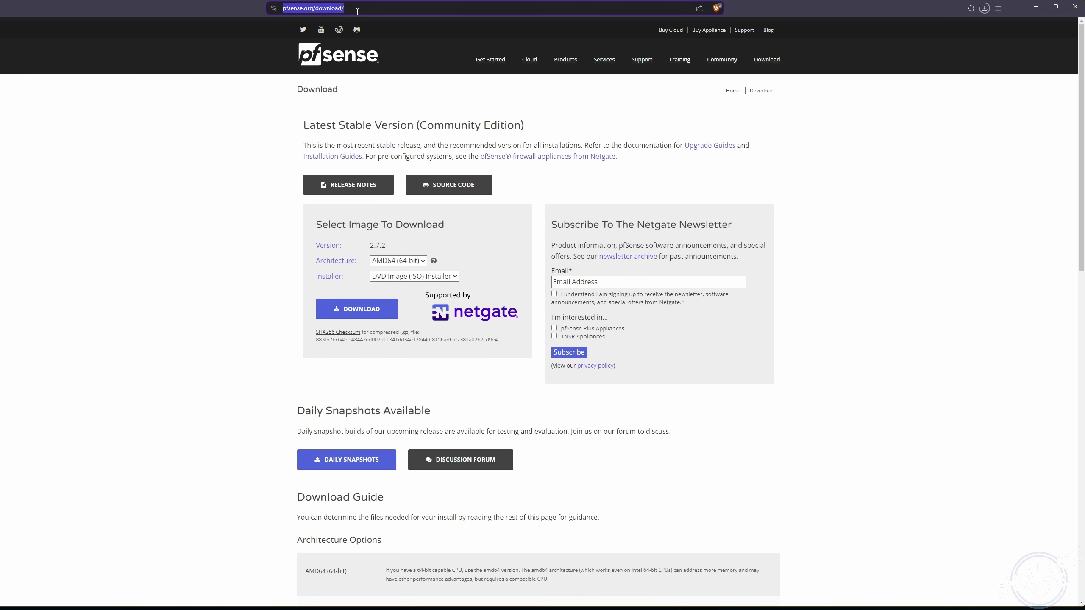
- Search Google for 'remnux' and open the REMnux website
text(google.com)
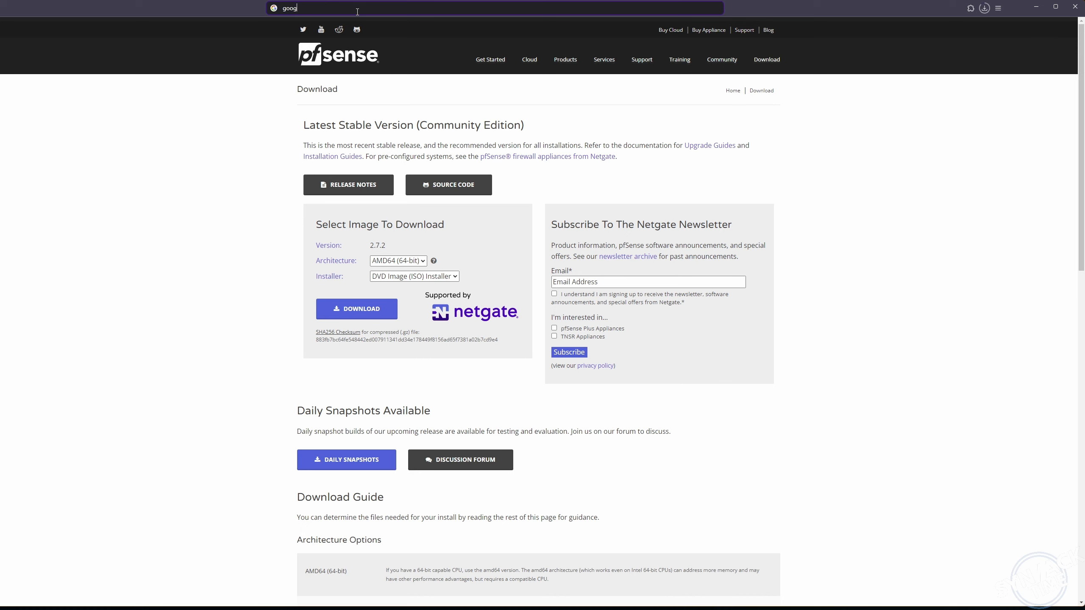
key(Return)
click(331, 5)
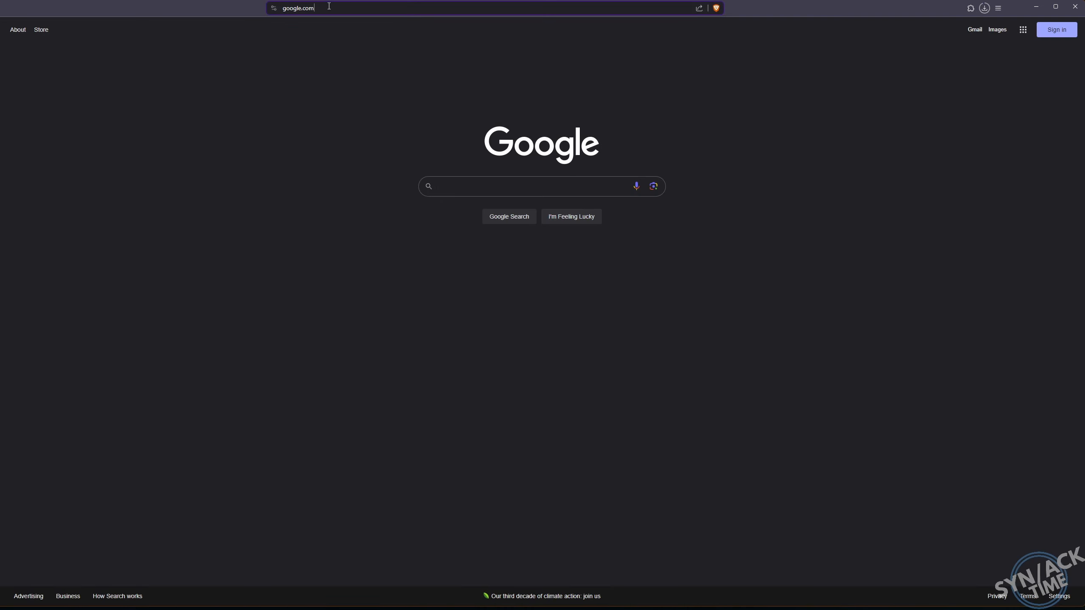
text(remnux)
key(Return)
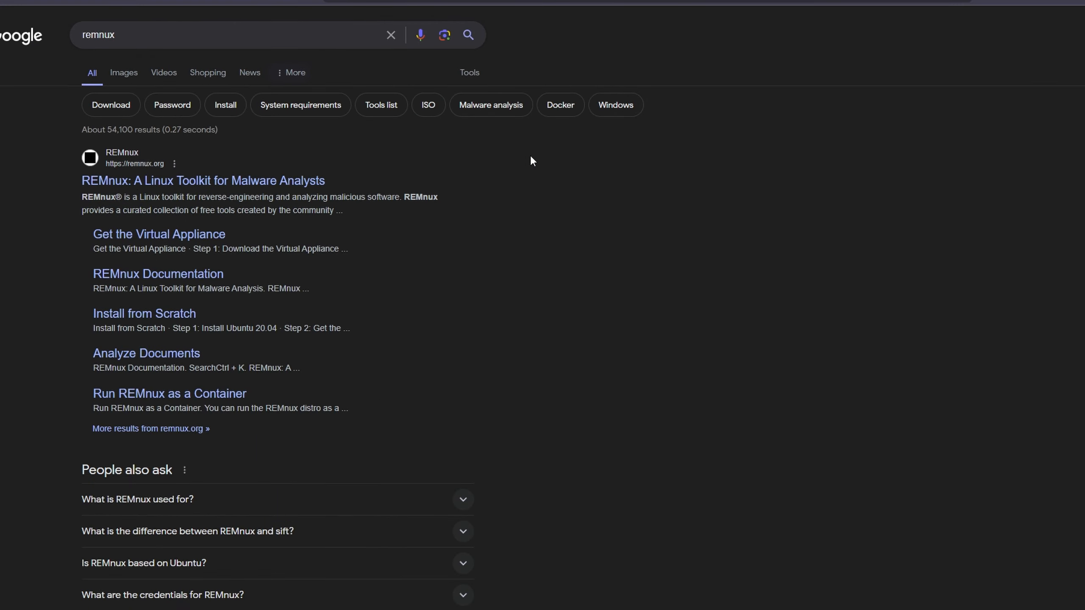
click(203, 180)
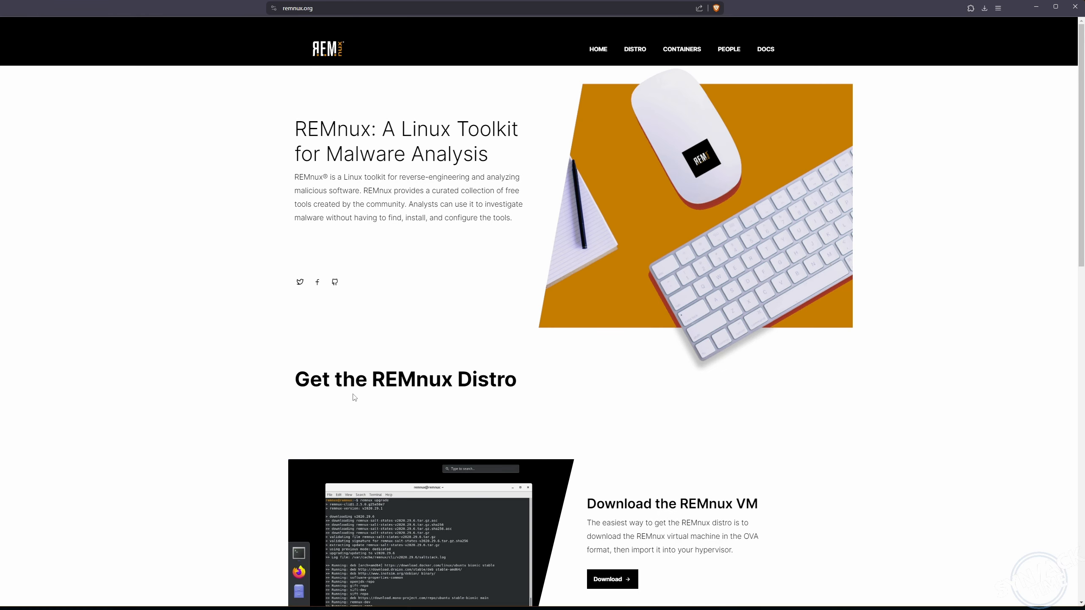
- Download the REMnux VirtualBox OVA file from Box
scroll(657, 531, down, 3)
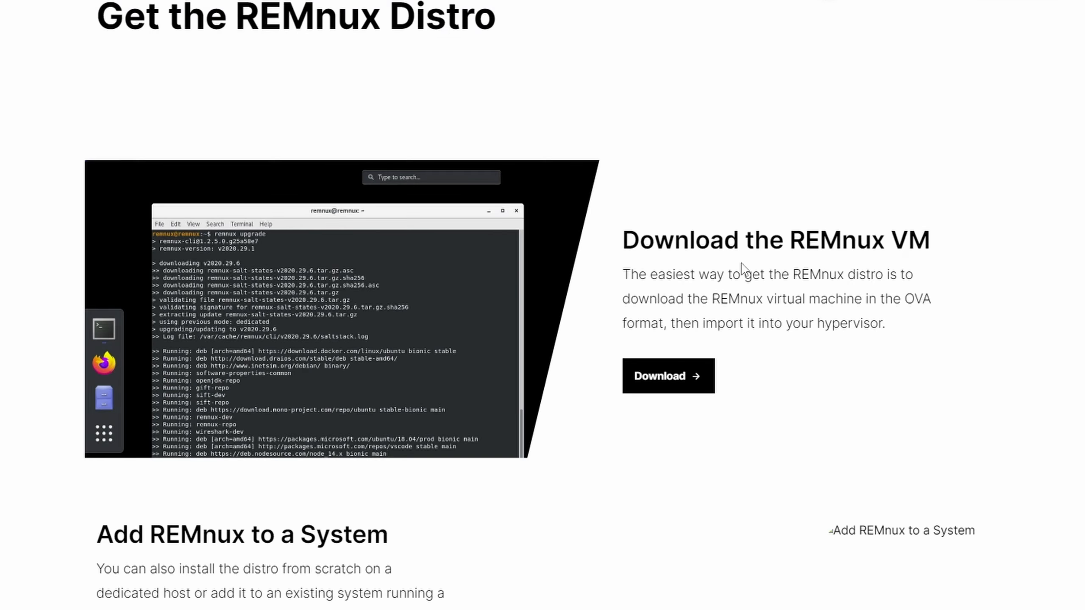
click(671, 379)
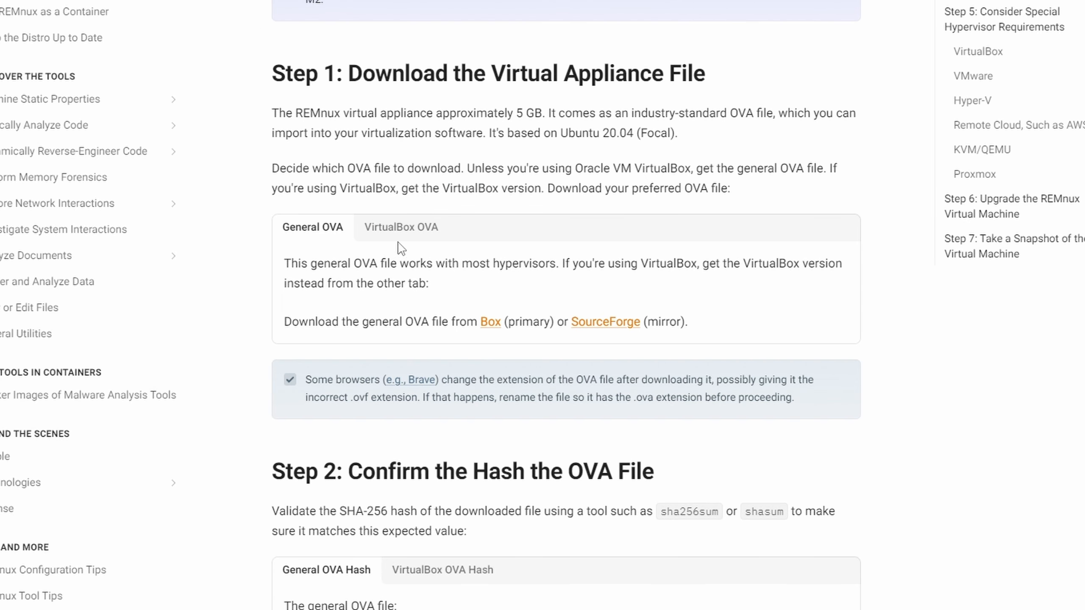
click(383, 240)
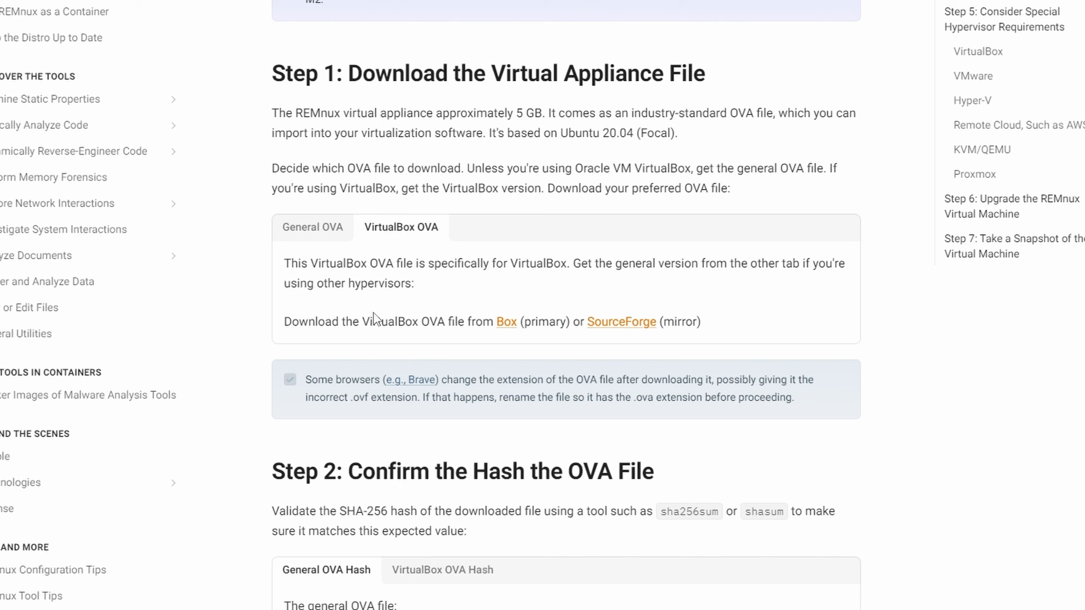
click(506, 321)
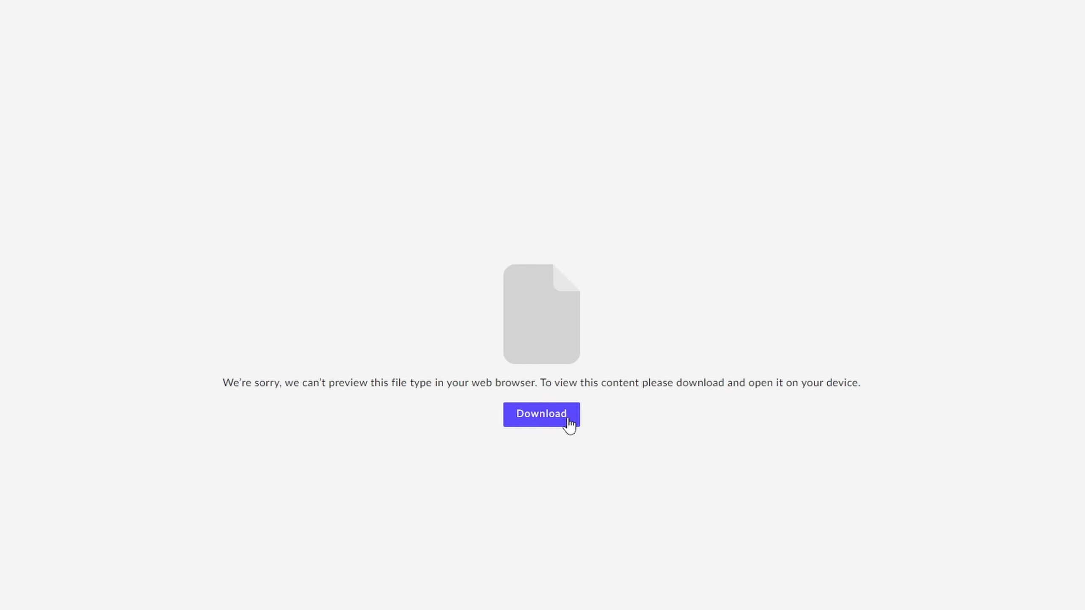
click(569, 420)
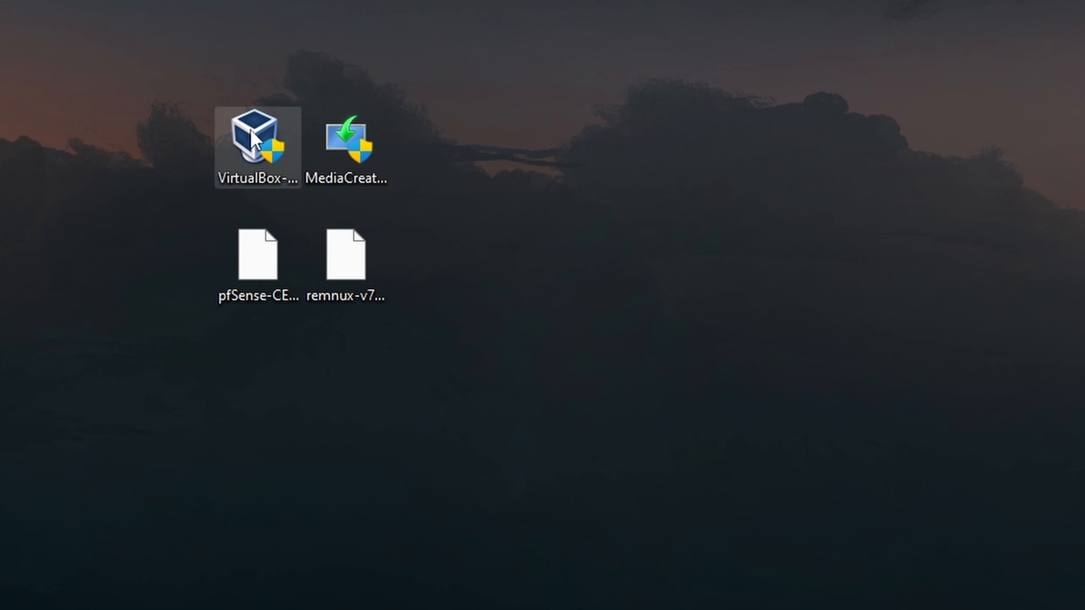
- Install VirtualBox with default features, launch it, then minimize VirtualBox Manager
double_click(265, 132)
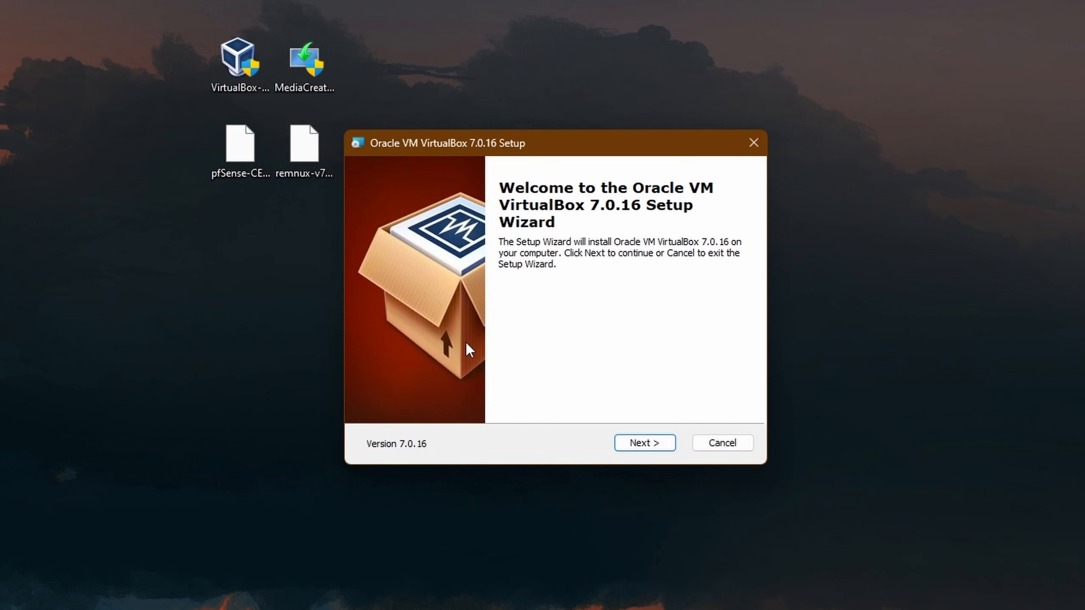
click(647, 445)
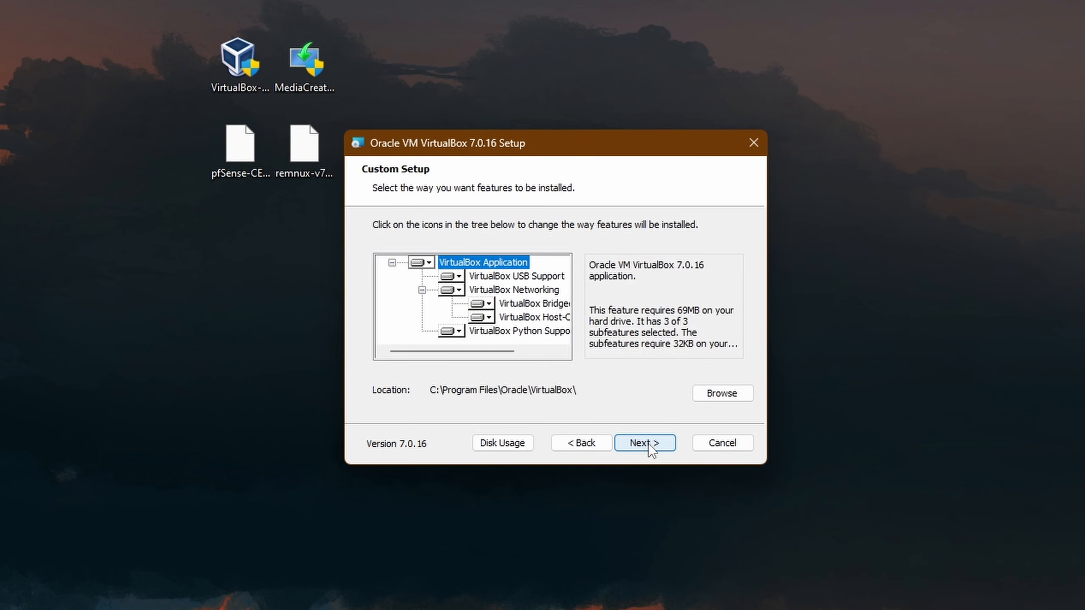
click(651, 444)
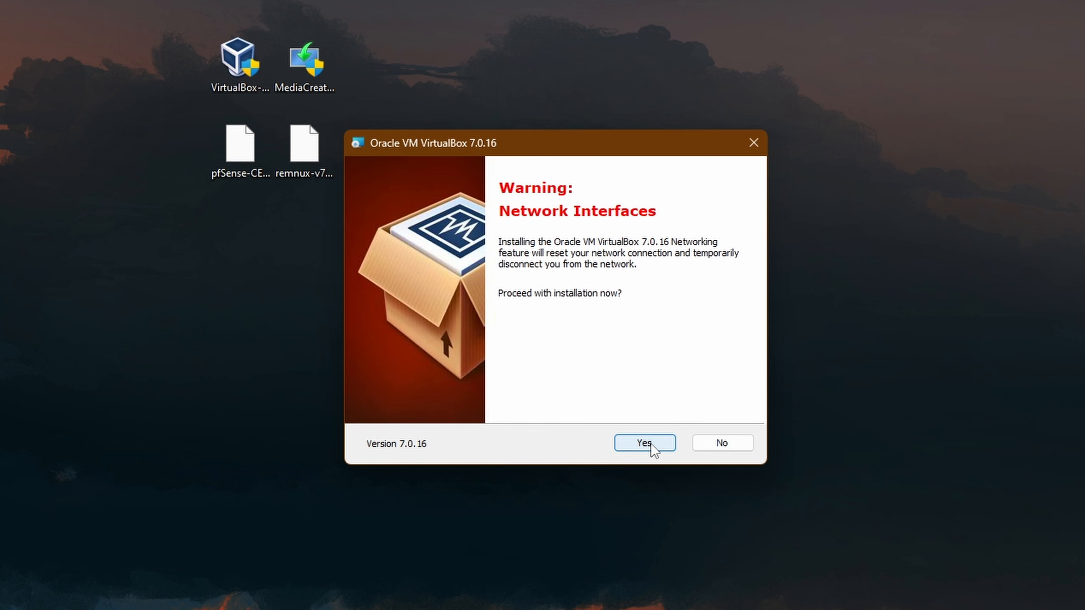
click(645, 443)
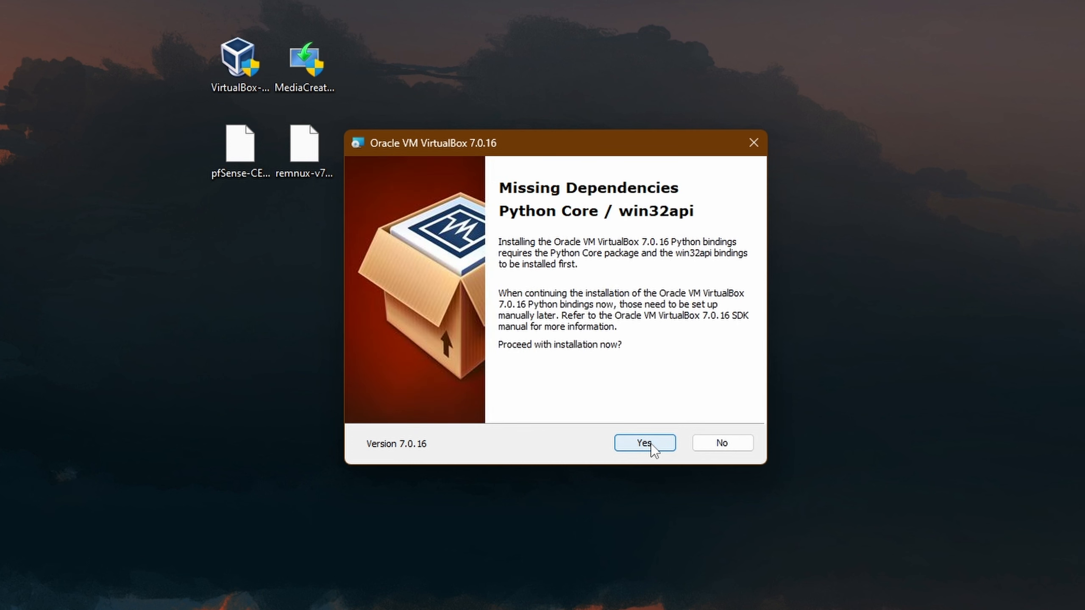
click(651, 444)
click(651, 444)
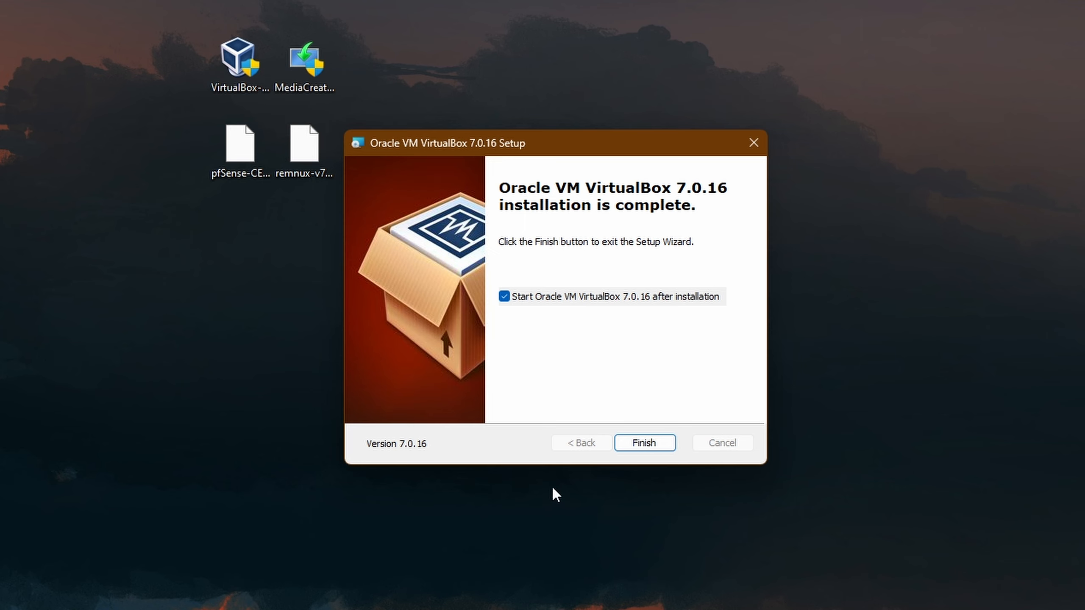
click(641, 442)
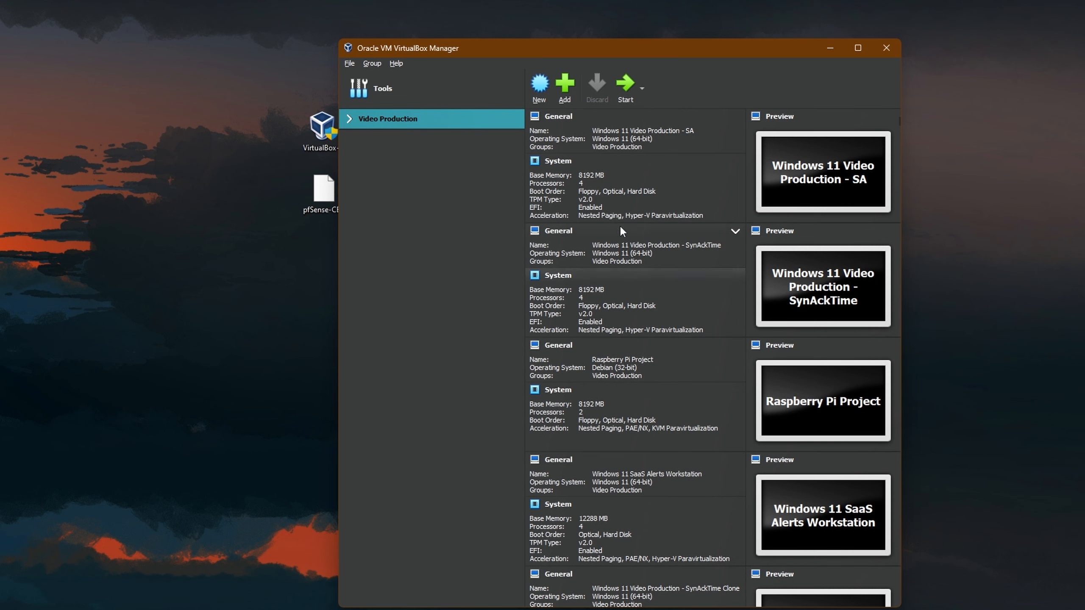
click(832, 48)
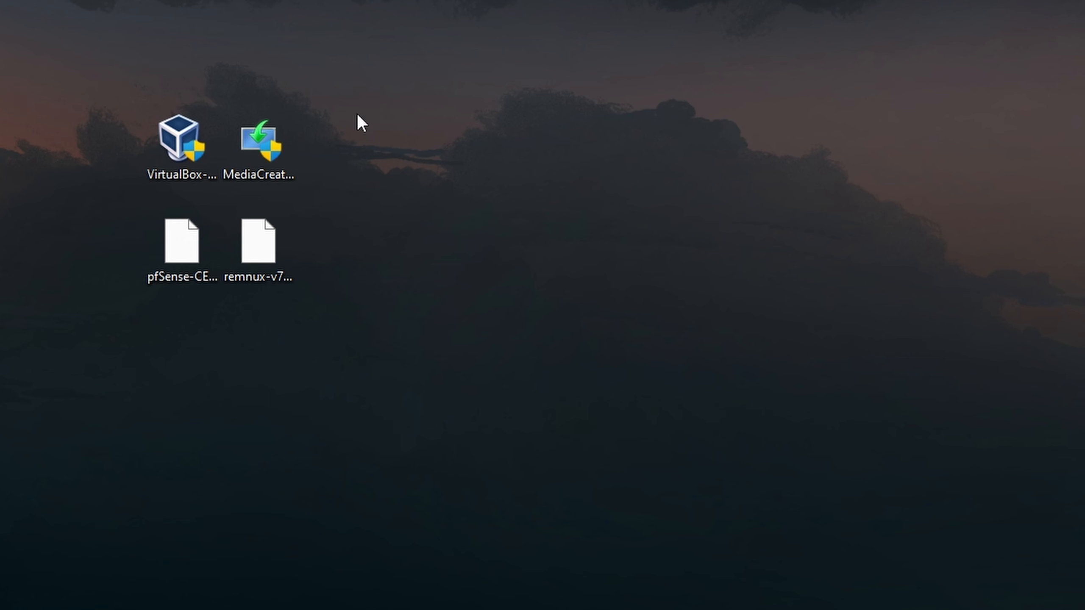
- Accept the Media Creation Tool licence and choose an ISO file with recommended language and edition
click(261, 150)
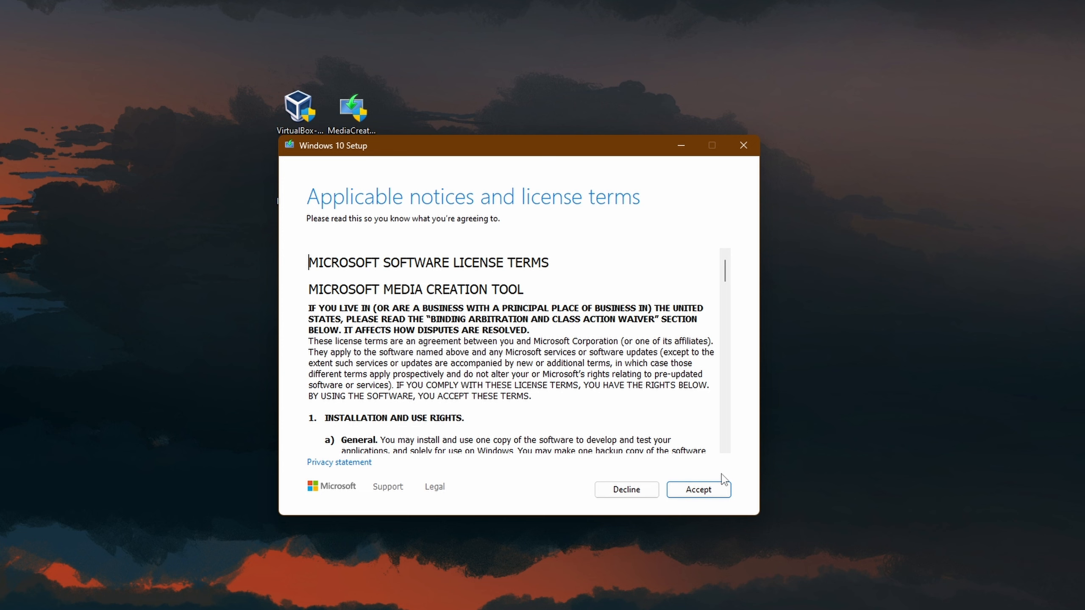
click(703, 491)
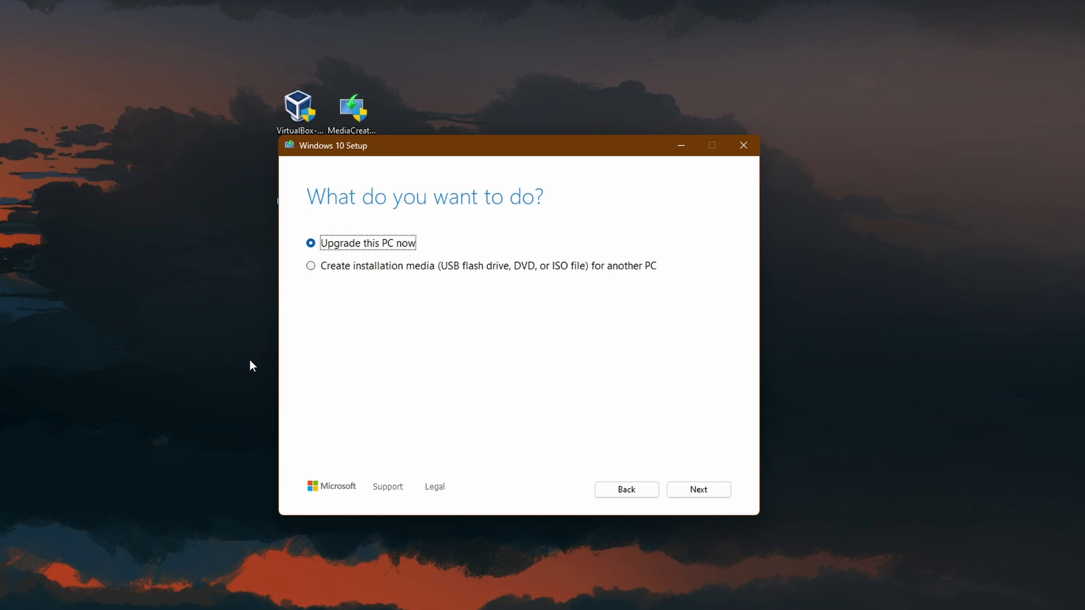
click(344, 271)
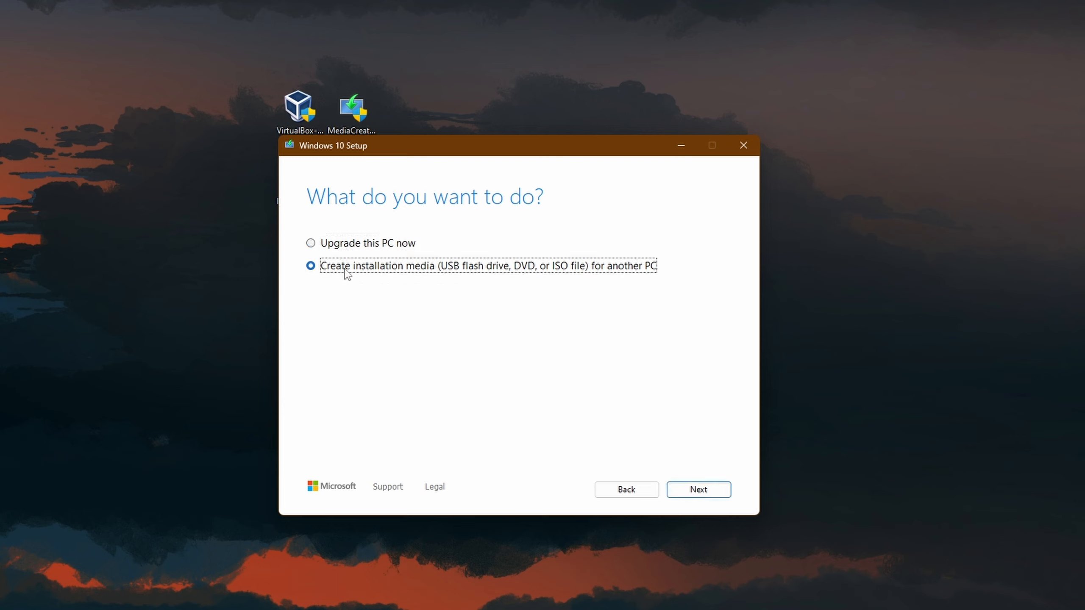
click(701, 495)
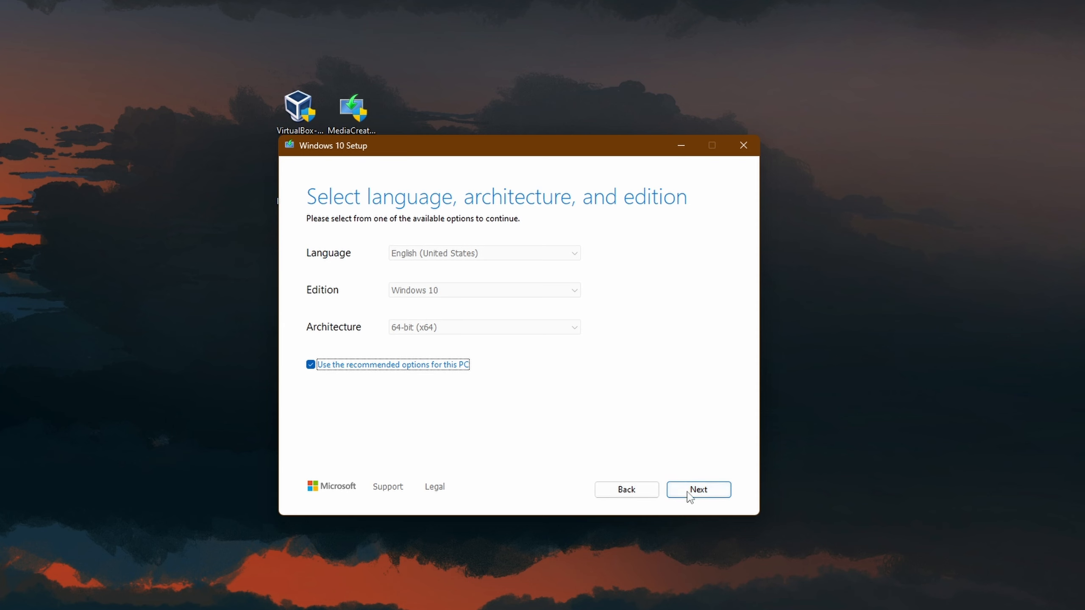
click(706, 493)
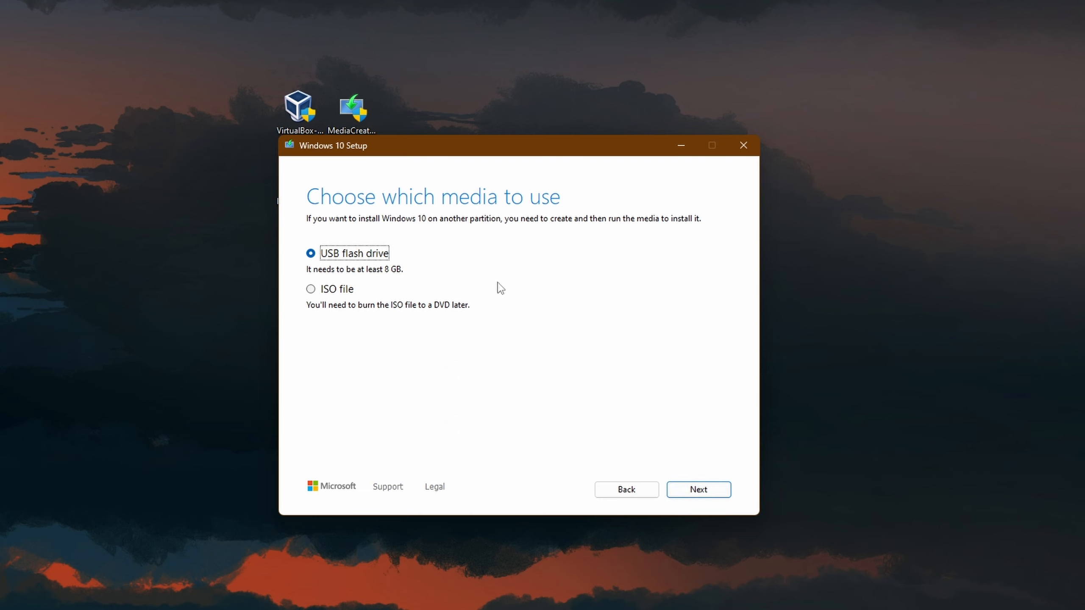
click(331, 291)
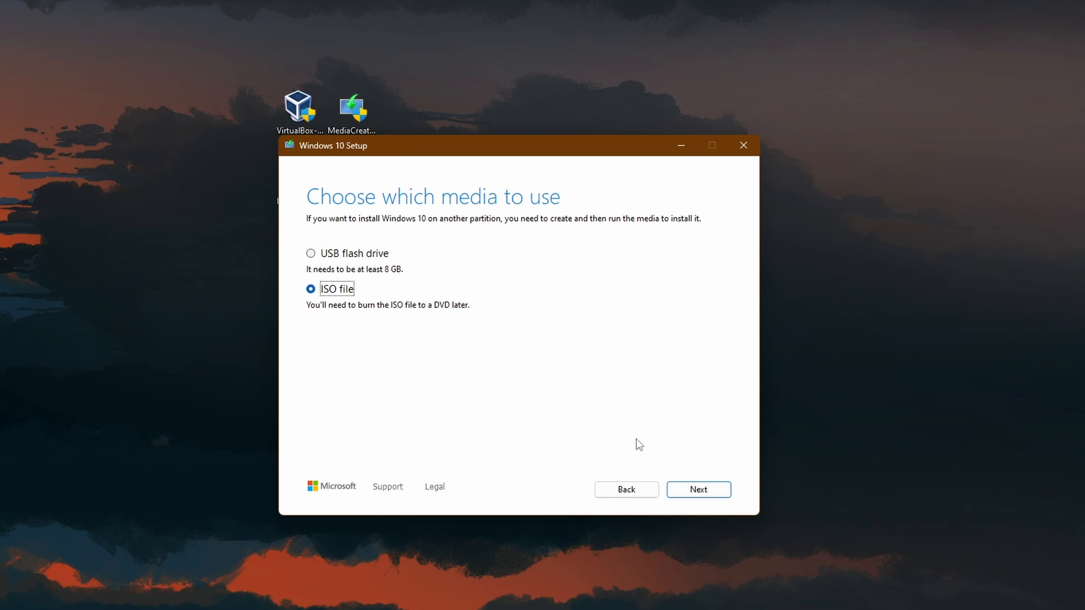
click(703, 489)
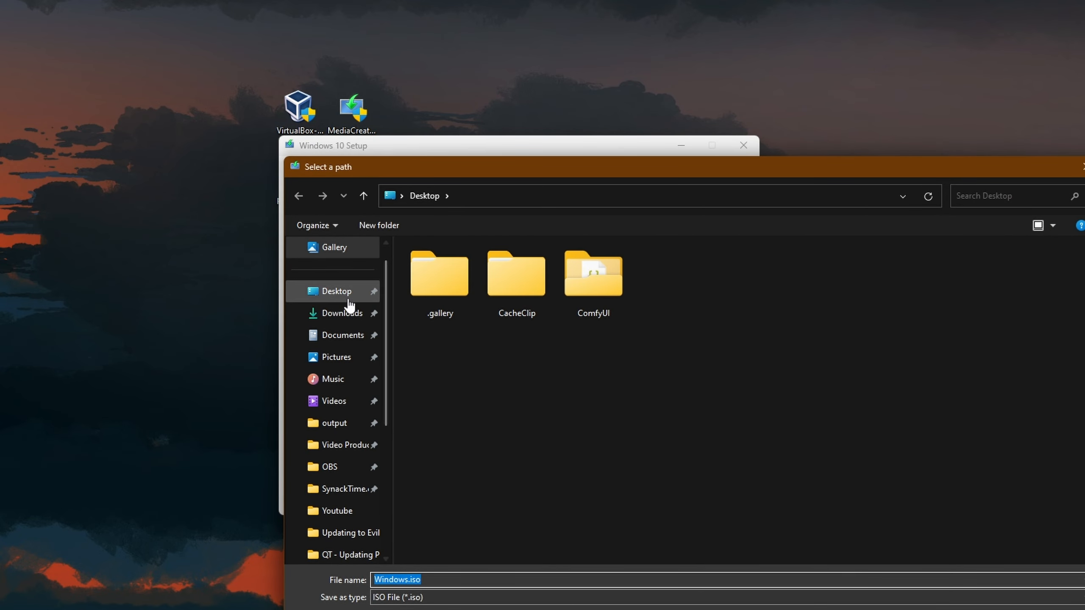
- Save Windows.iso to the Desktop, wait for Windows 10 to download, then finish
click(337, 293)
click(952, 609)
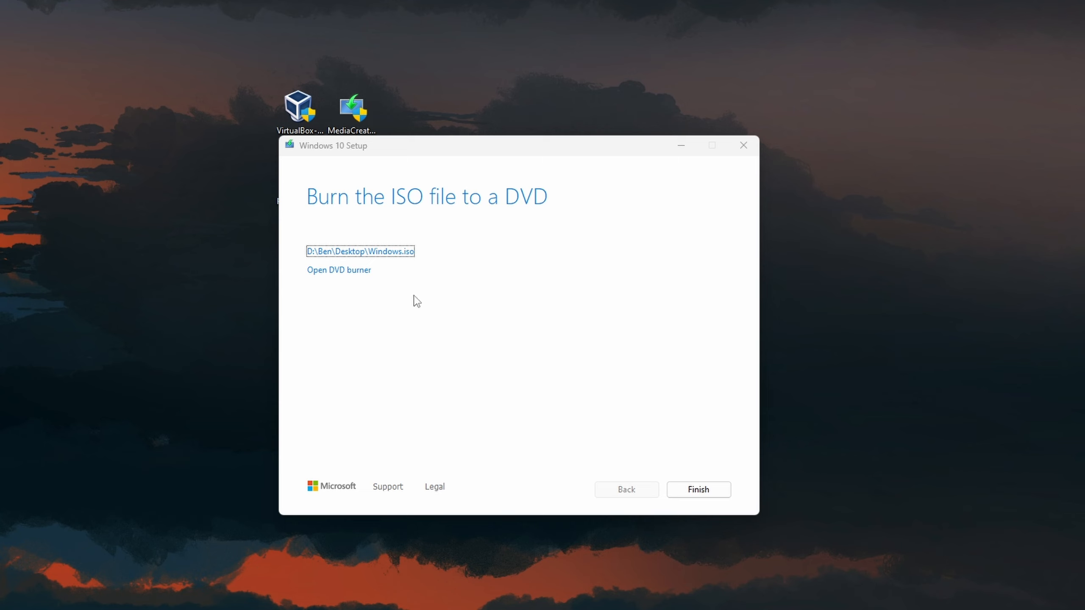
click(702, 491)
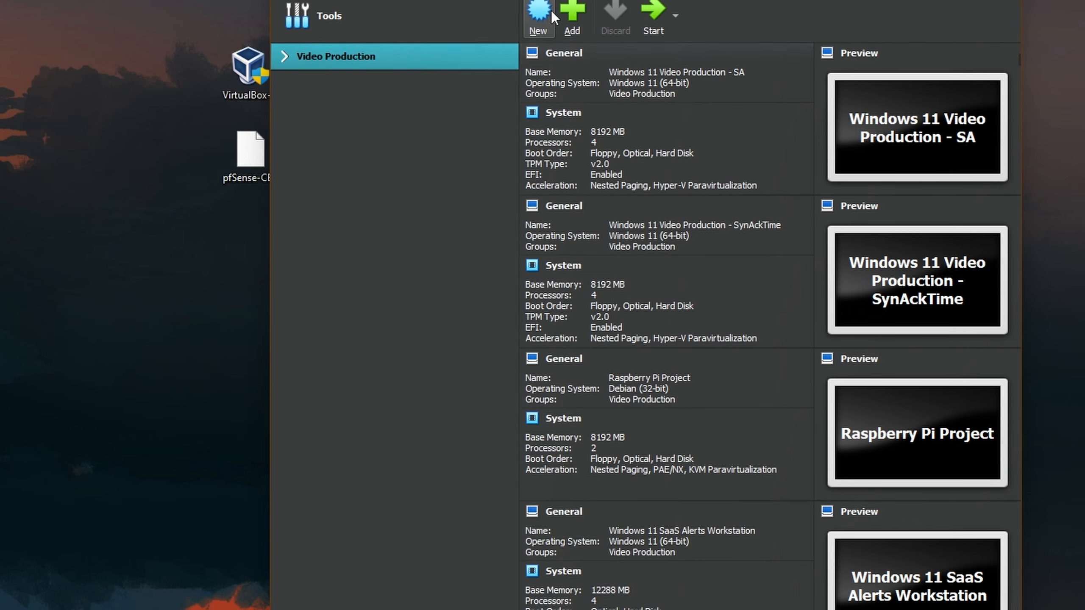
- Create a new VM named Flare-VM from Desktop\Windows.iso with unattended installation skipped
click(551, 10)
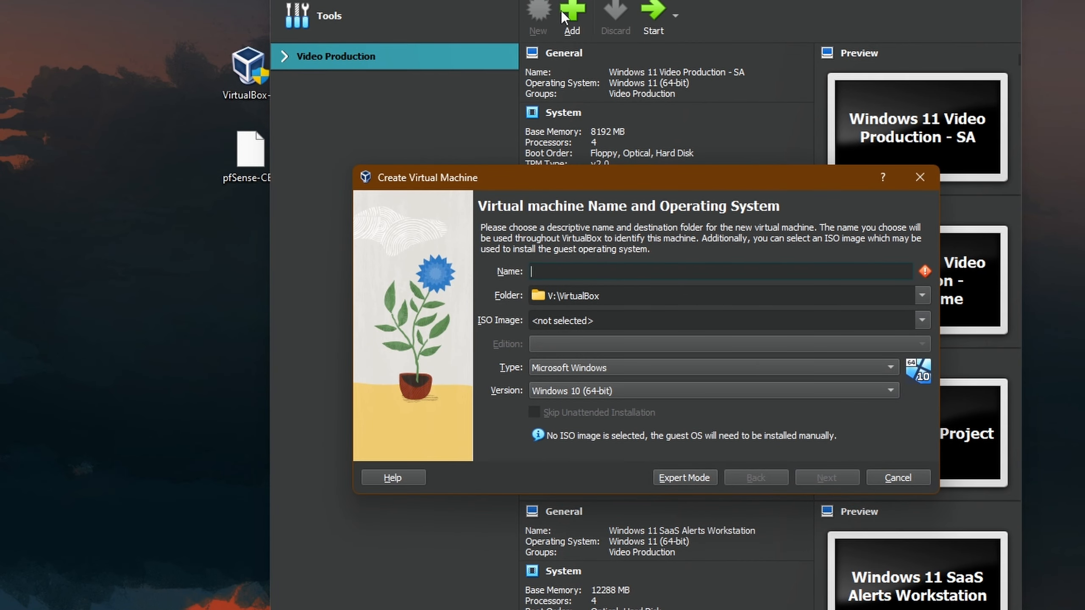
text(Flare-VM)
click(918, 319)
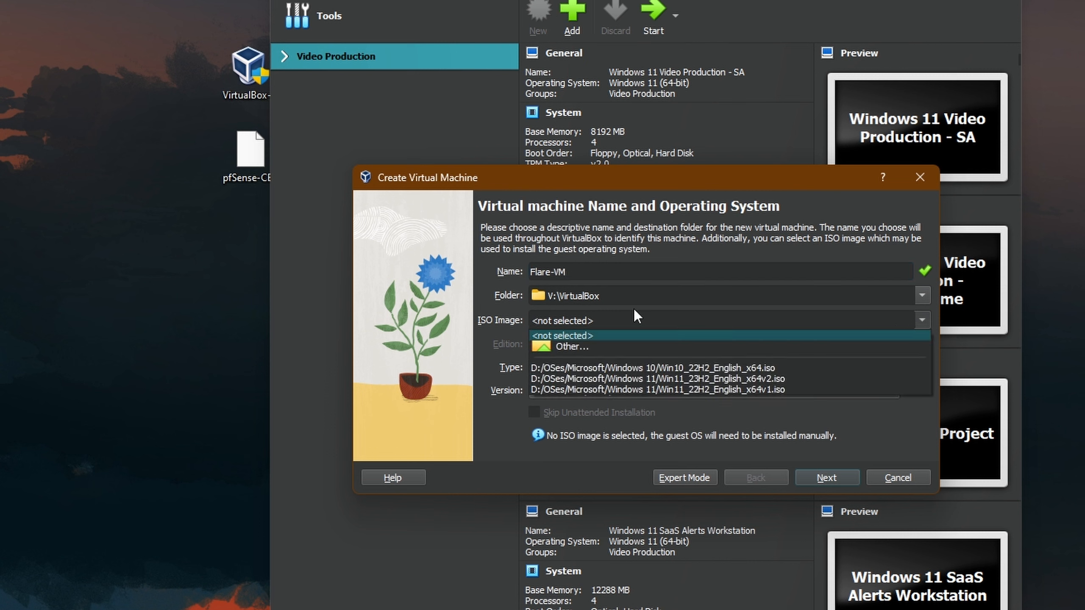
click(565, 345)
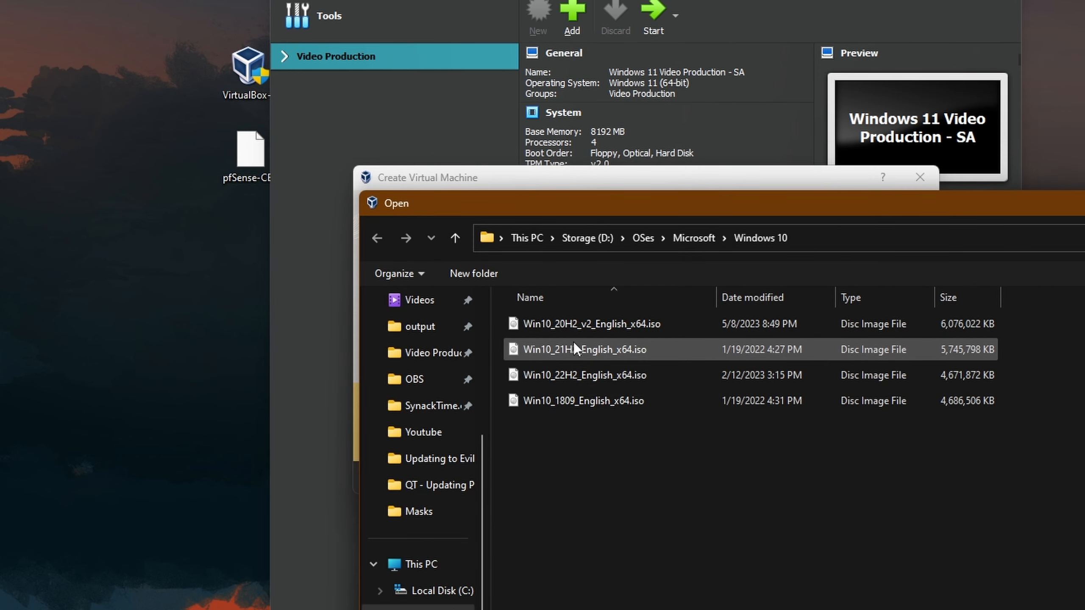
scroll(424, 514, up, 3)
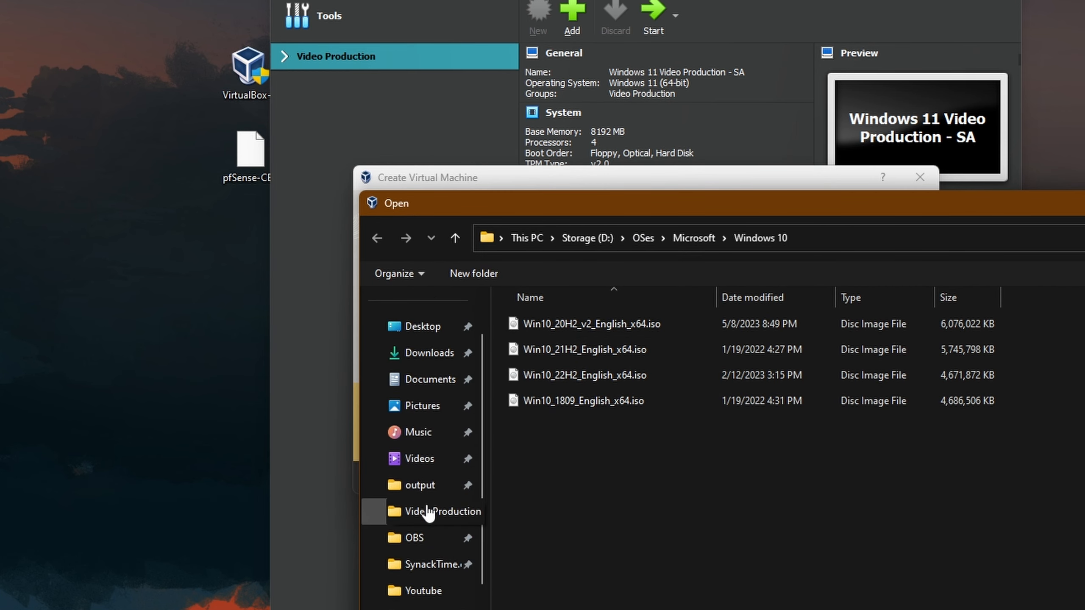
click(433, 333)
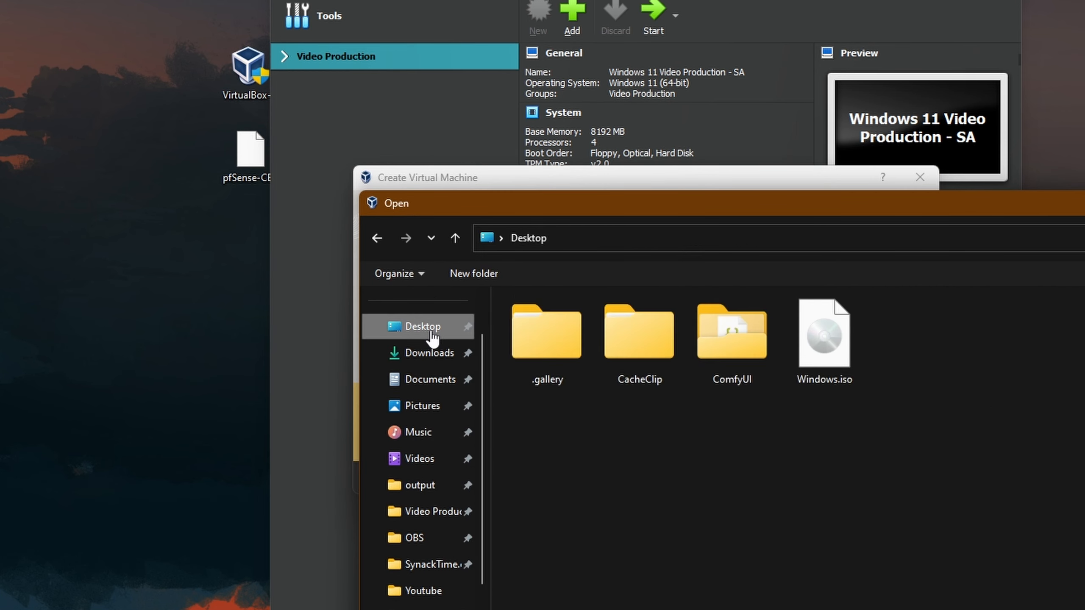
double_click(822, 324)
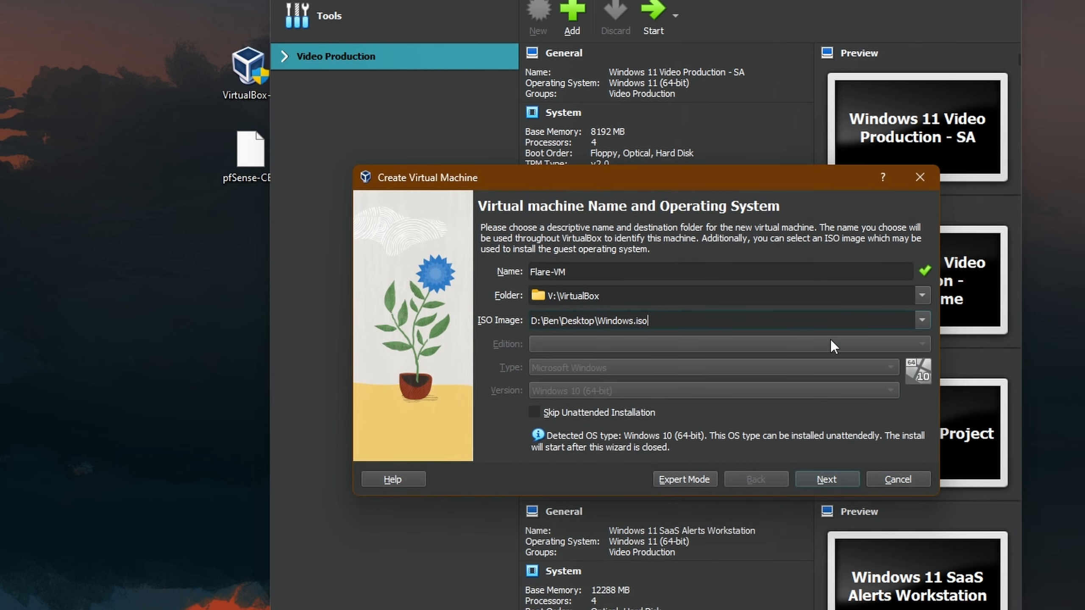
click(535, 413)
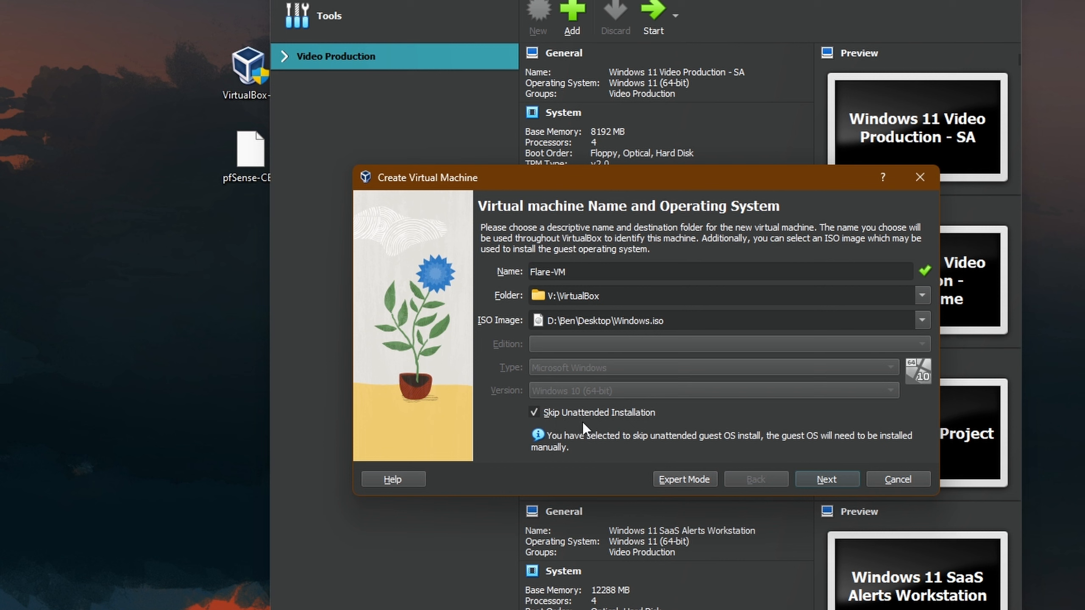
click(840, 480)
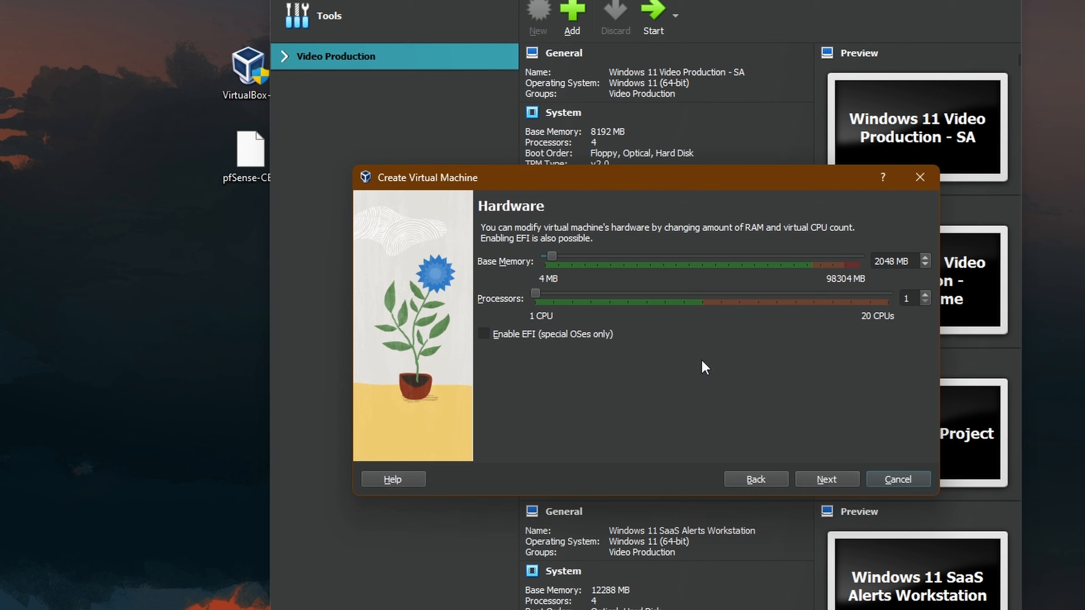
- Set base memory to 8192 MB with 4 CPUs, make the disk 80 GB, and finish
drag(552, 257, 573, 262)
click(826, 479)
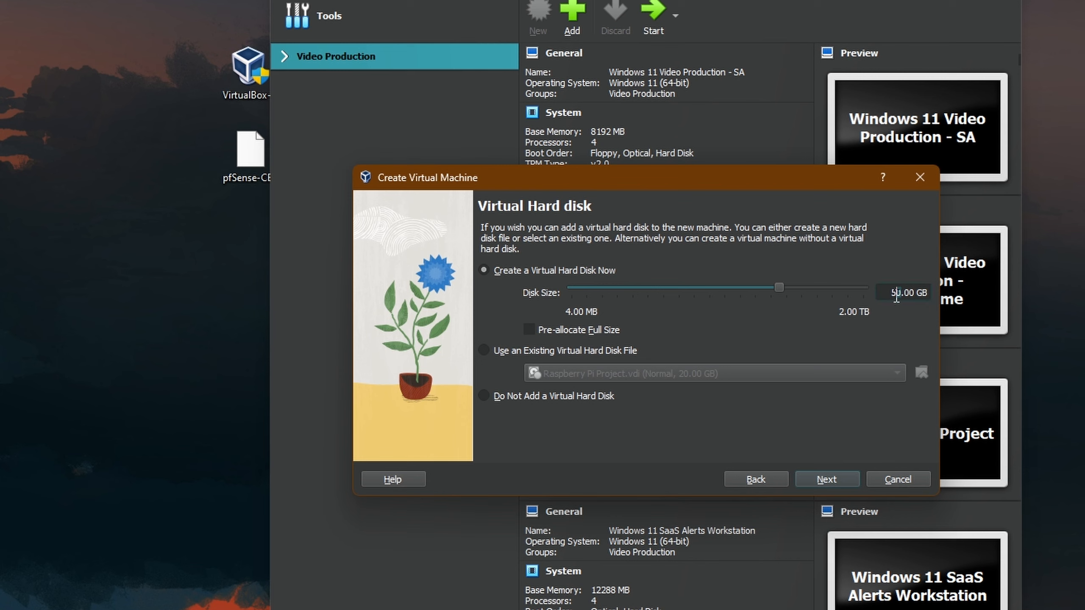
drag(901, 295, 889, 296)
text(80)
click(830, 477)
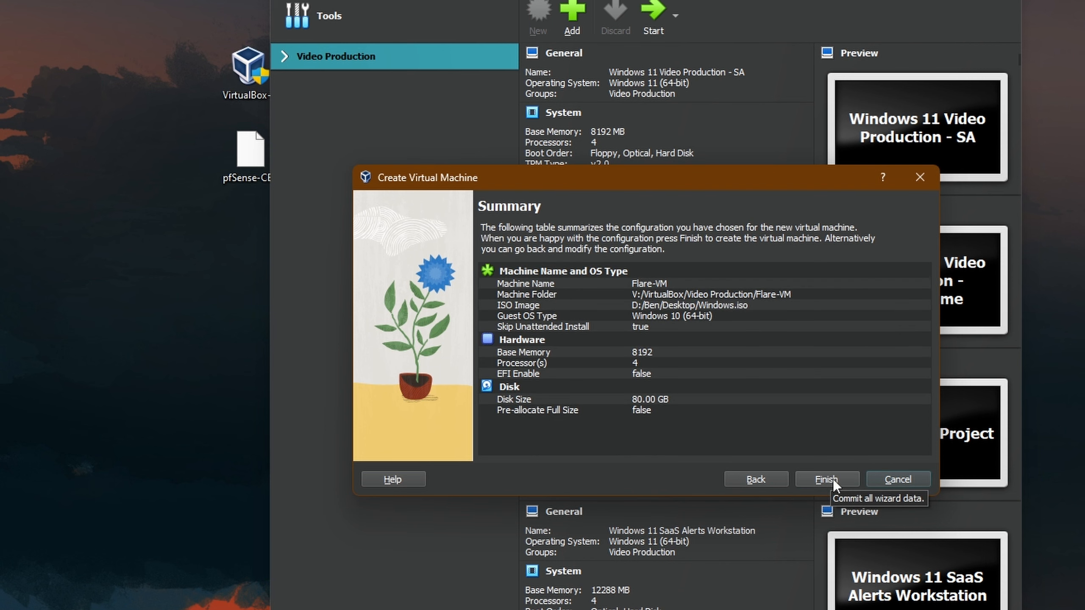
click(831, 480)
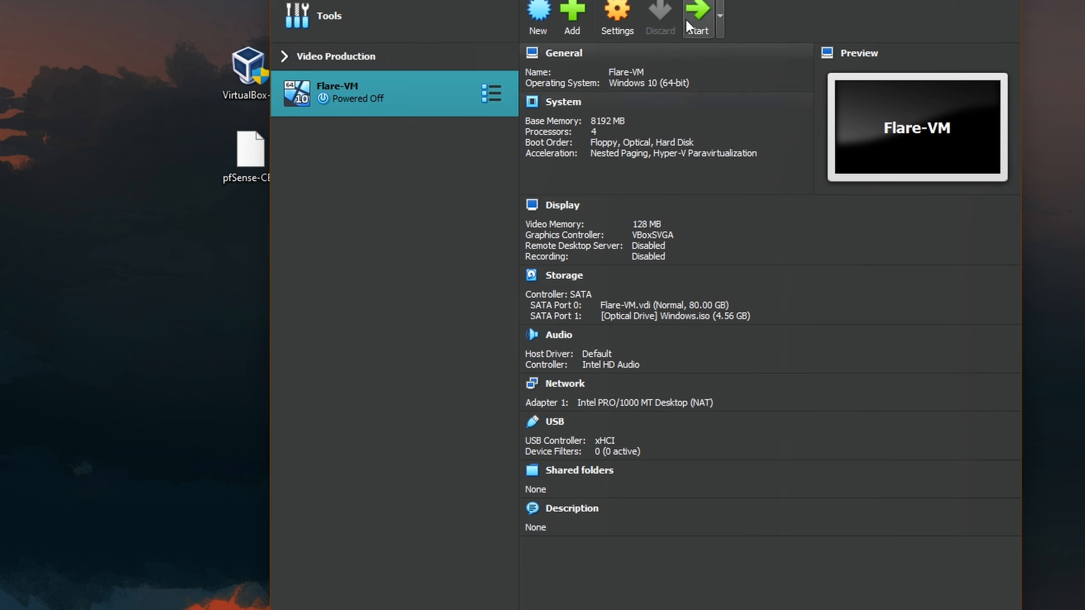
- Start Flare-VM, skip the product key, pick Windows 10 Pro, and choose Custom install
click(697, 13)
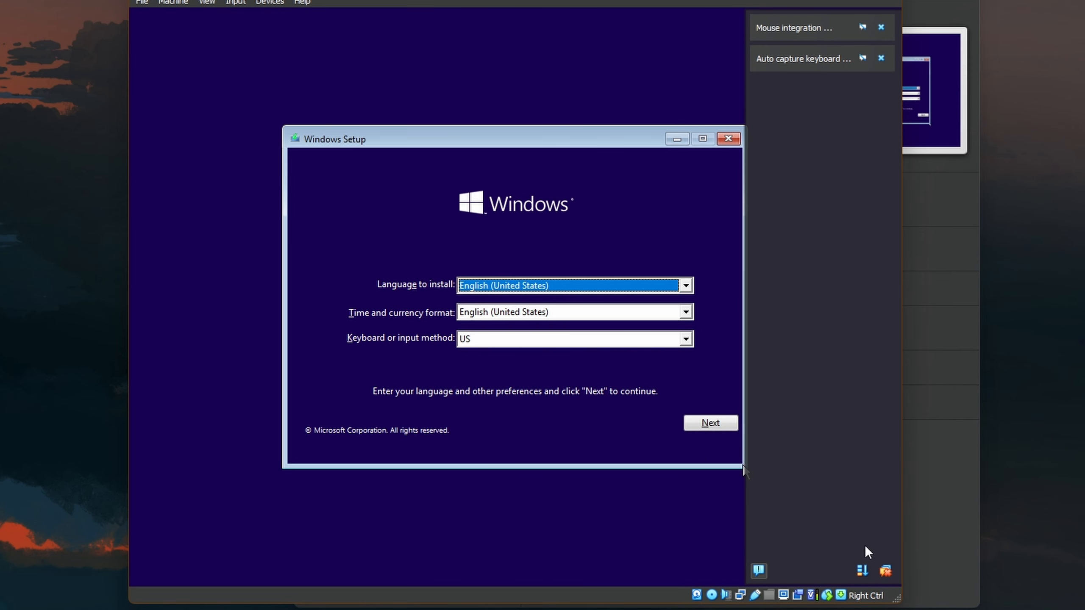
click(885, 570)
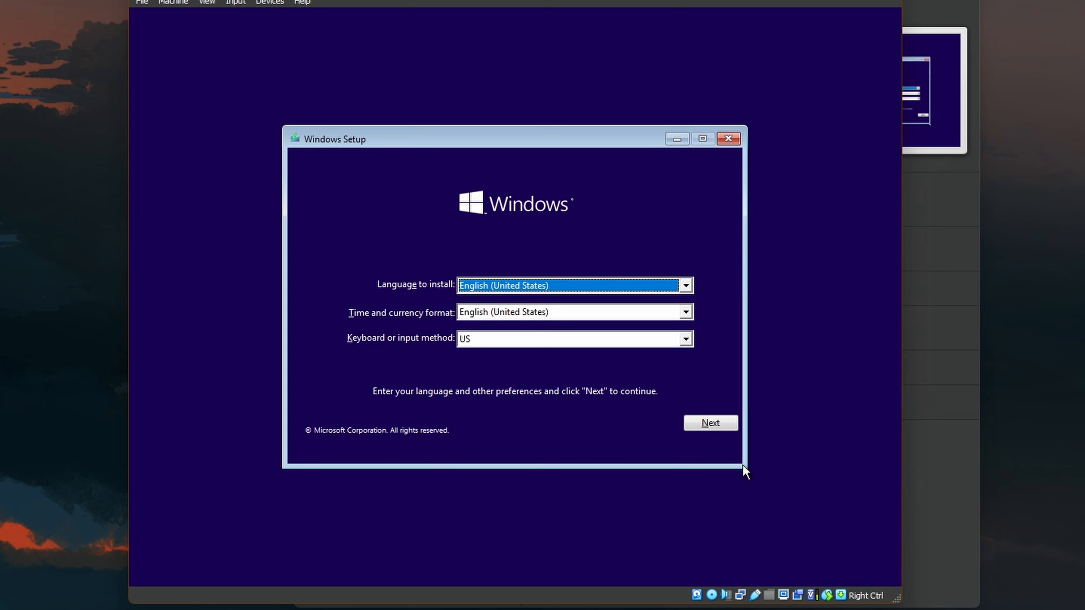
click(700, 424)
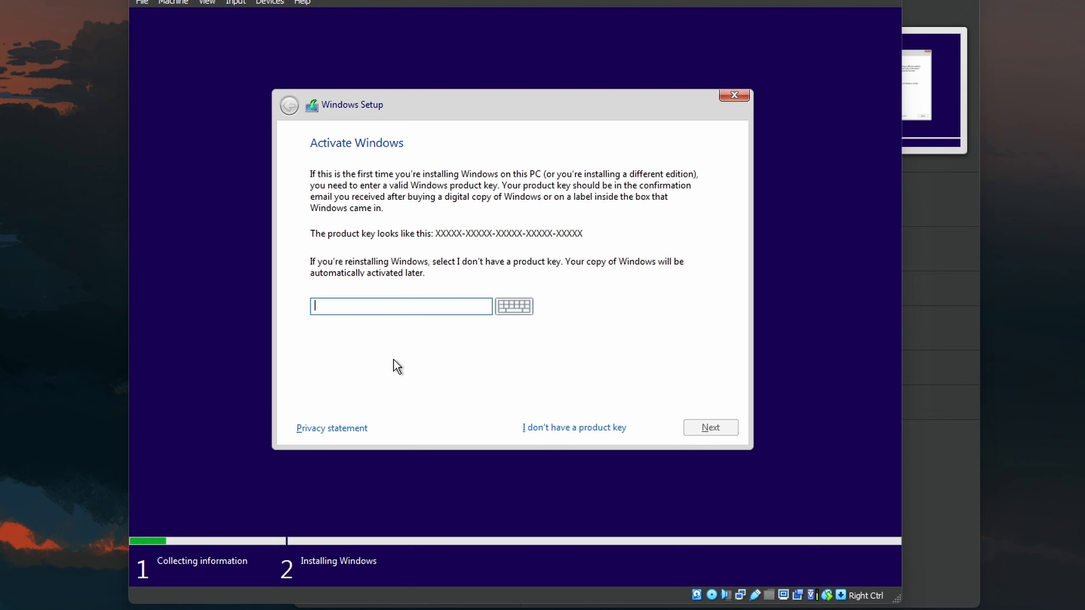
click(573, 428)
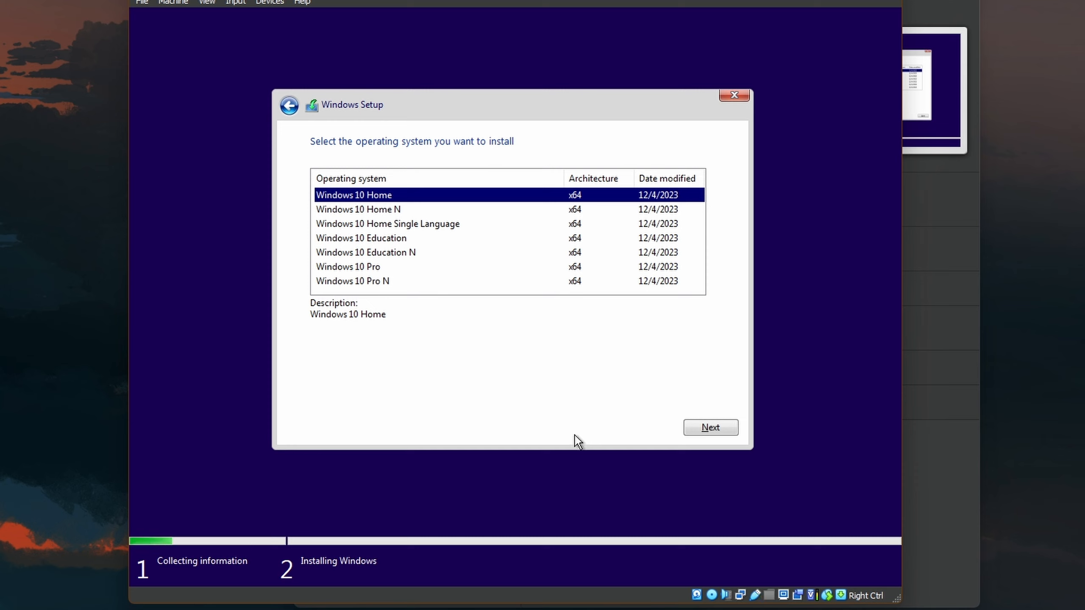
click(382, 268)
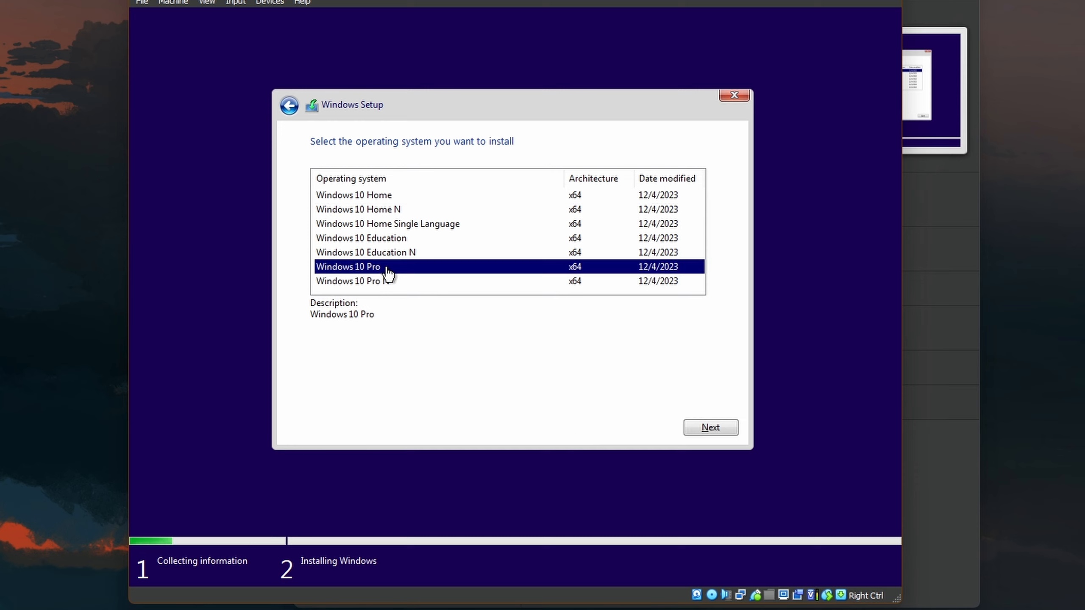
click(705, 425)
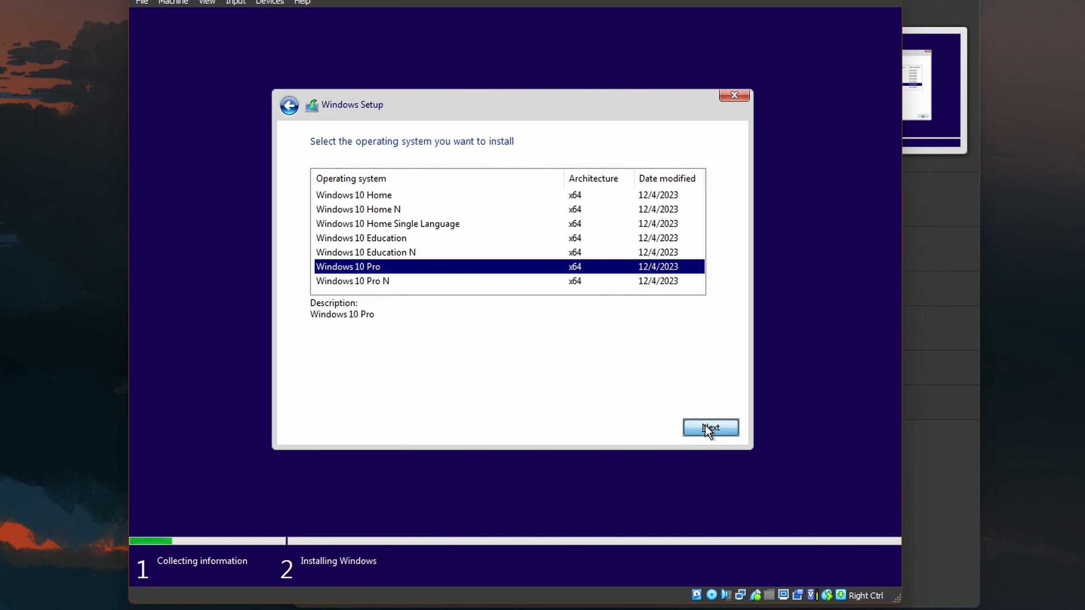
click(418, 272)
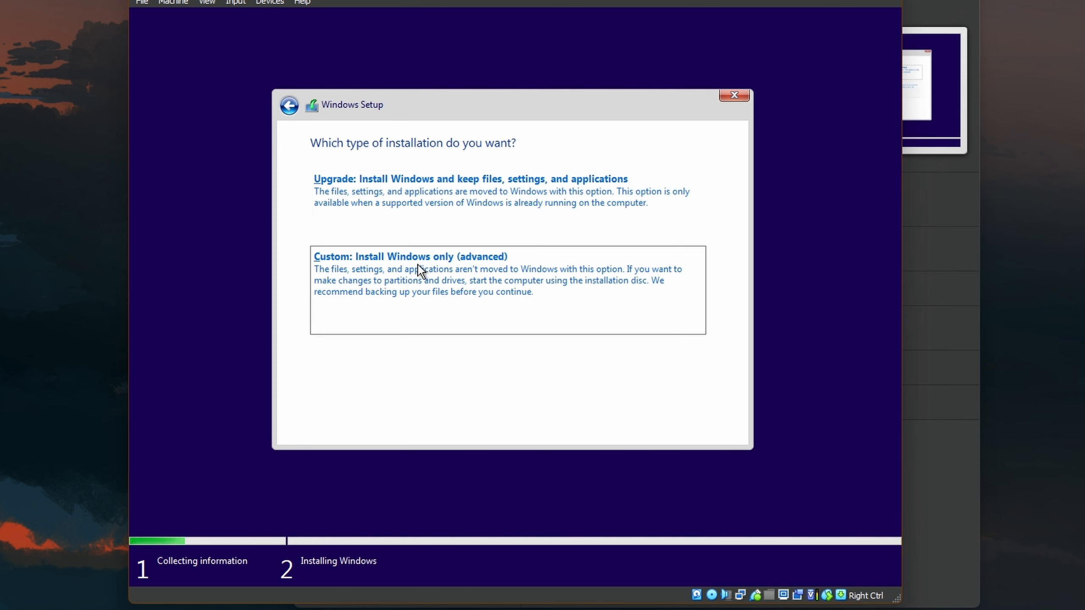
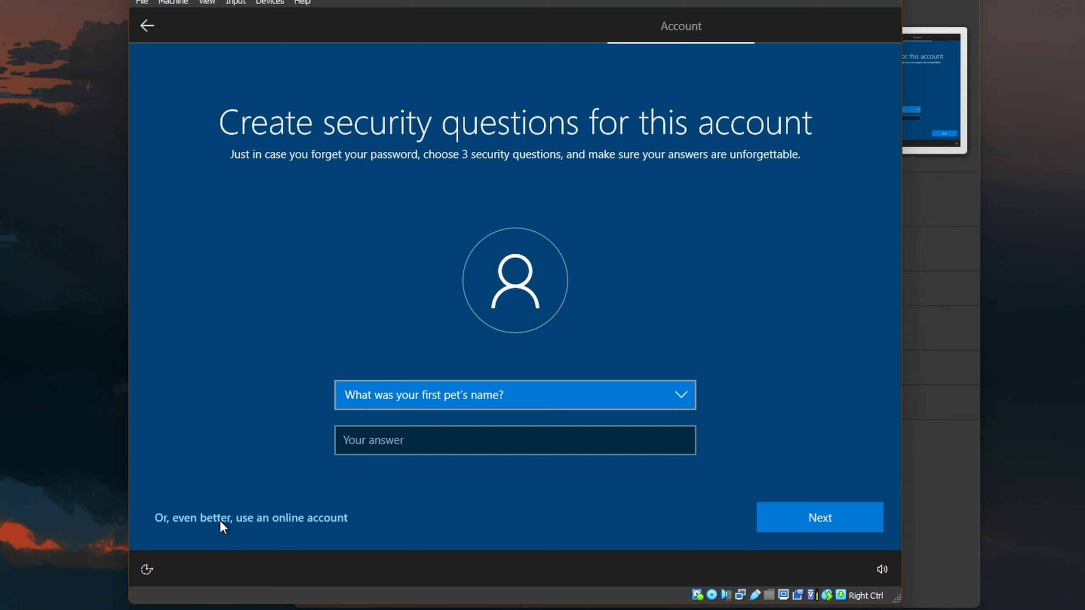
- Answer three security questions, including birth city and childhood nickname, with the chosen answer
key(Tab)
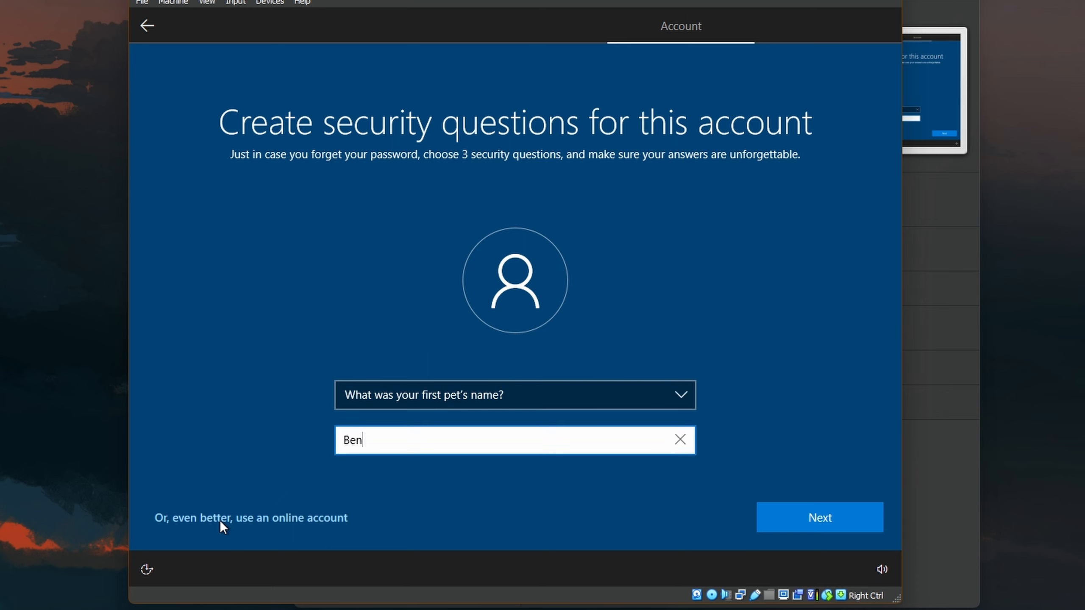
key(Return)
key(Down)
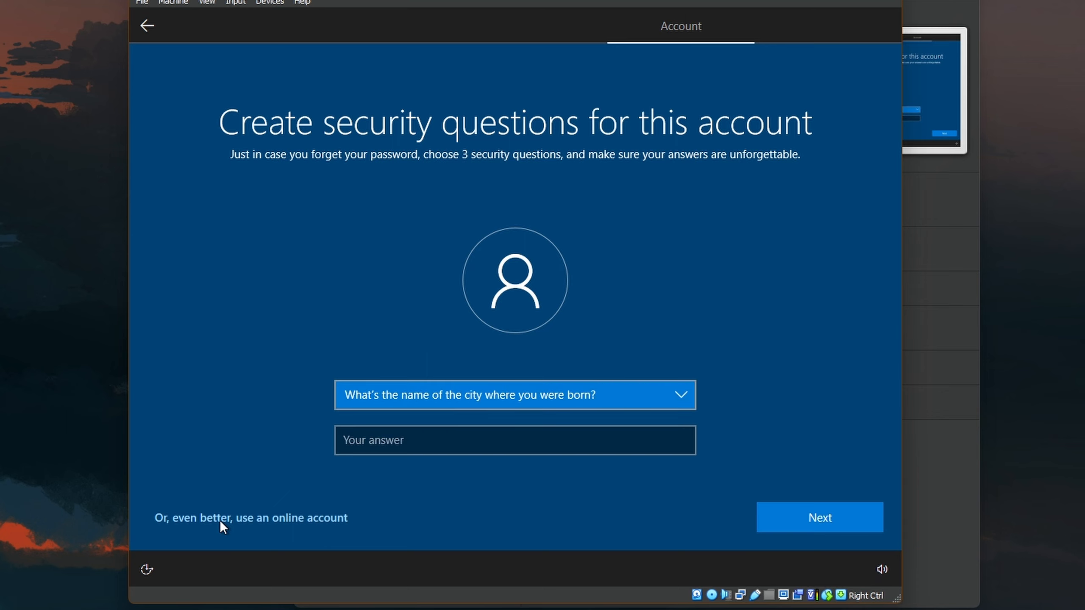
key(Tab)
key(Return)
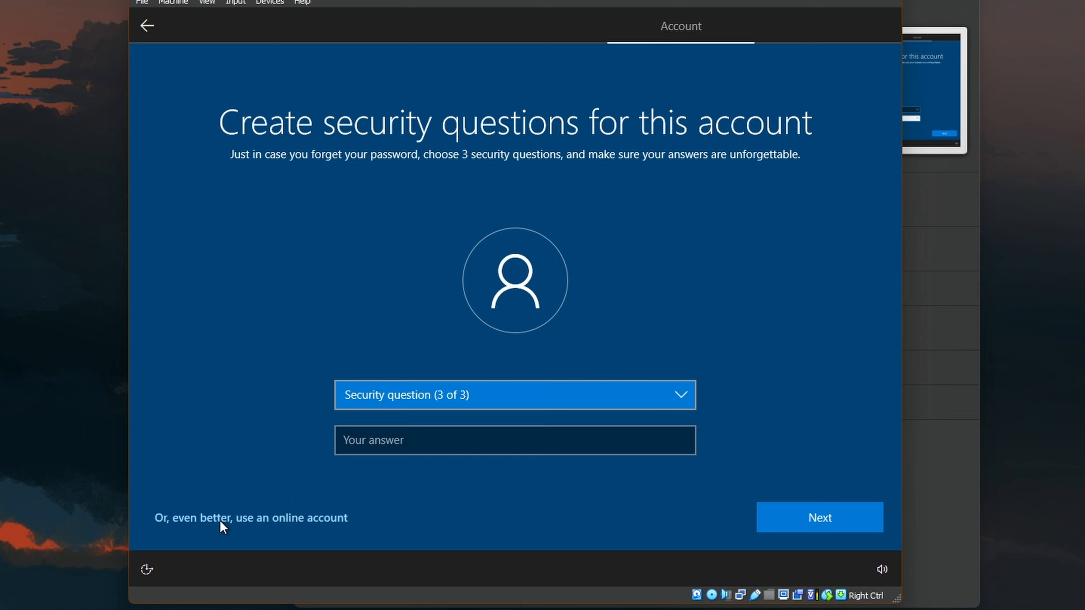
key(Down)
key(Tab)
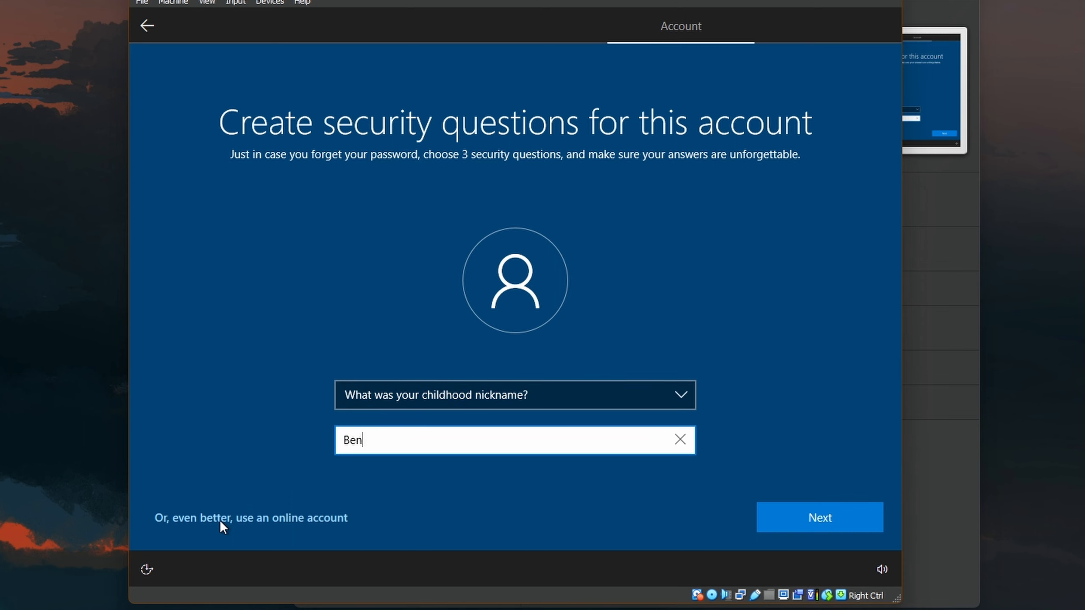
key(Return)
- Decline Edge data sharing, turn off Location, Find my device, Inking, Advertising ID, Tailored experiences, and accept
click(699, 522)
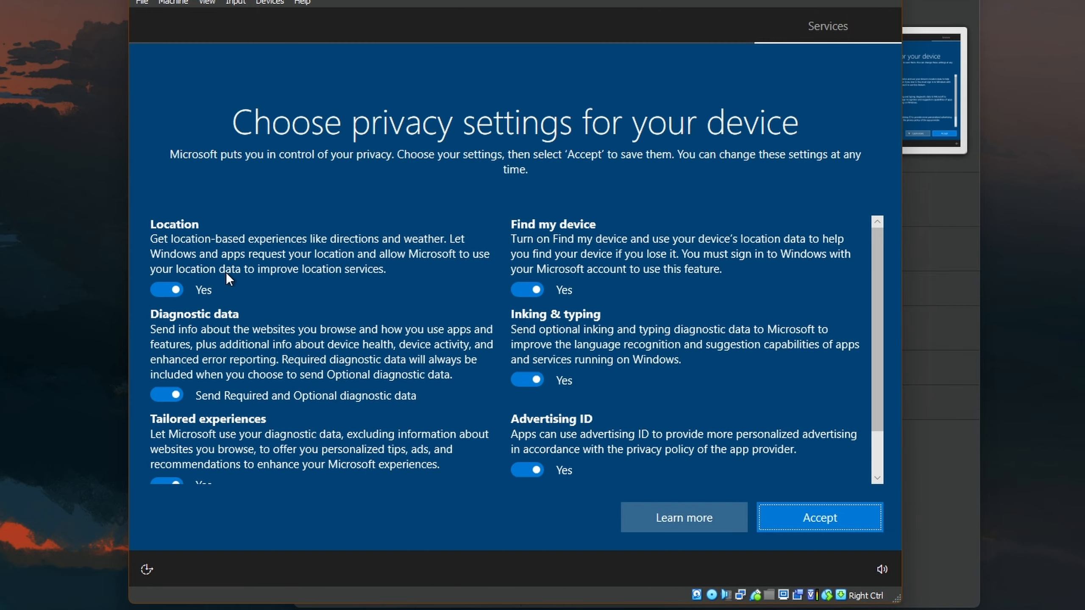
click(161, 290)
click(162, 394)
click(536, 289)
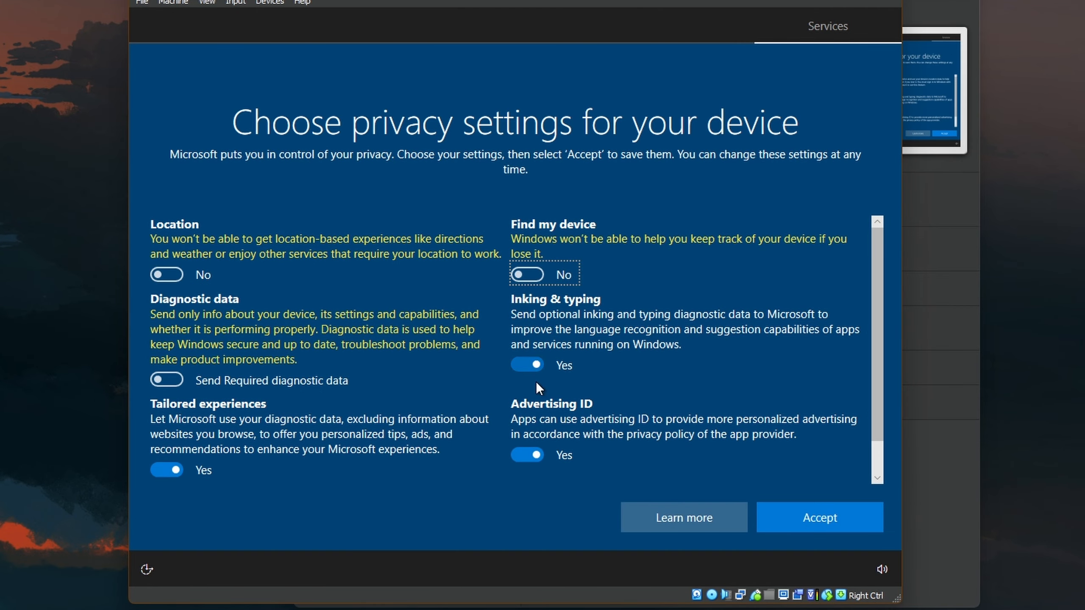
click(527, 379)
scroll(527, 382, down, 1)
click(528, 415)
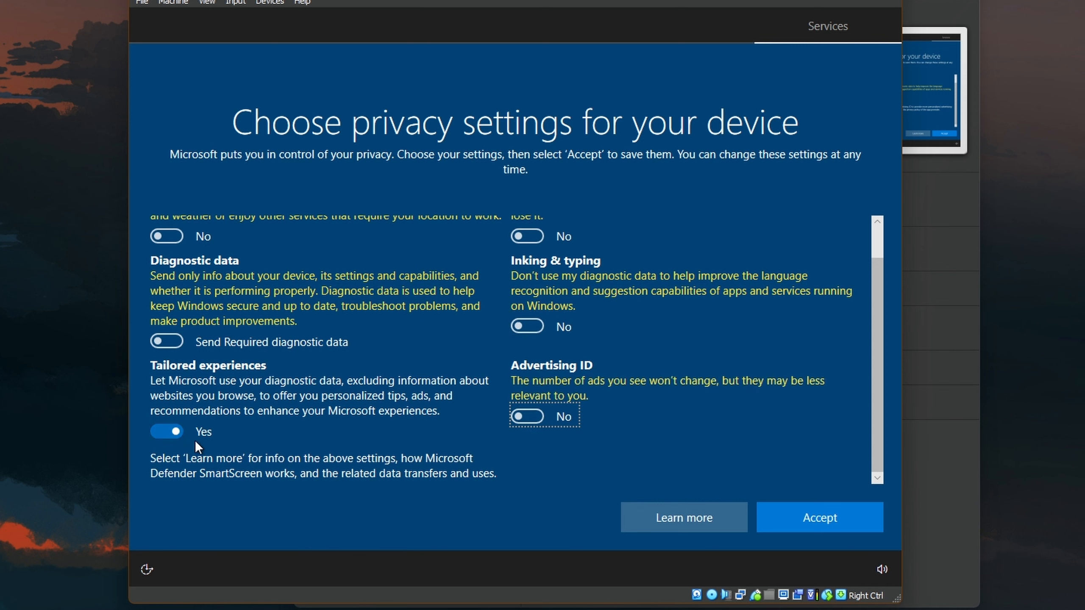
click(171, 430)
click(823, 526)
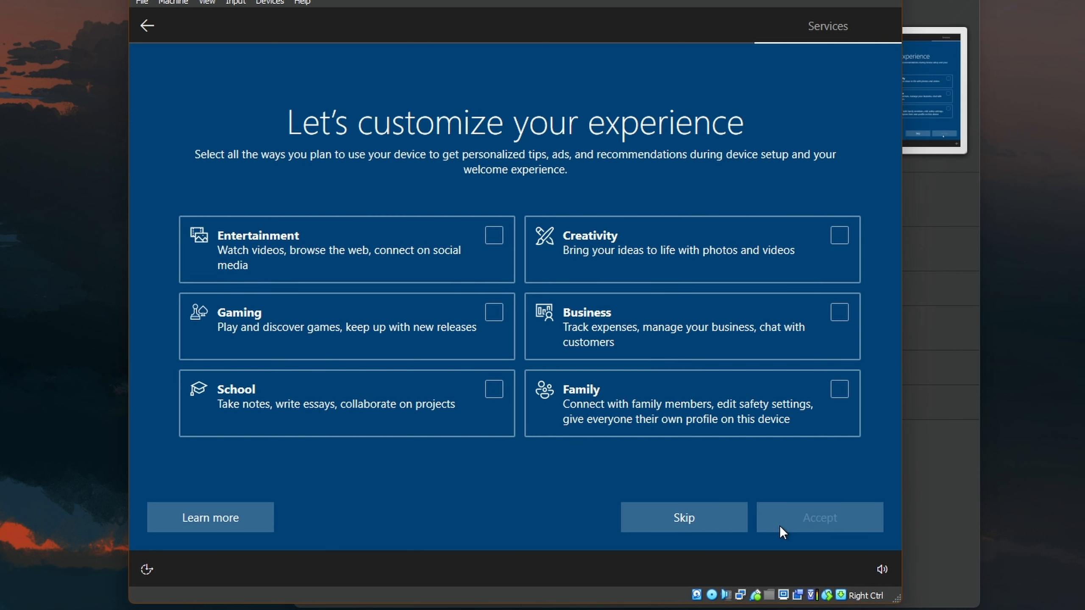
- Skip device usage and Cortana, dismiss the Edge promo to reach the desktop, and open Devices
click(696, 521)
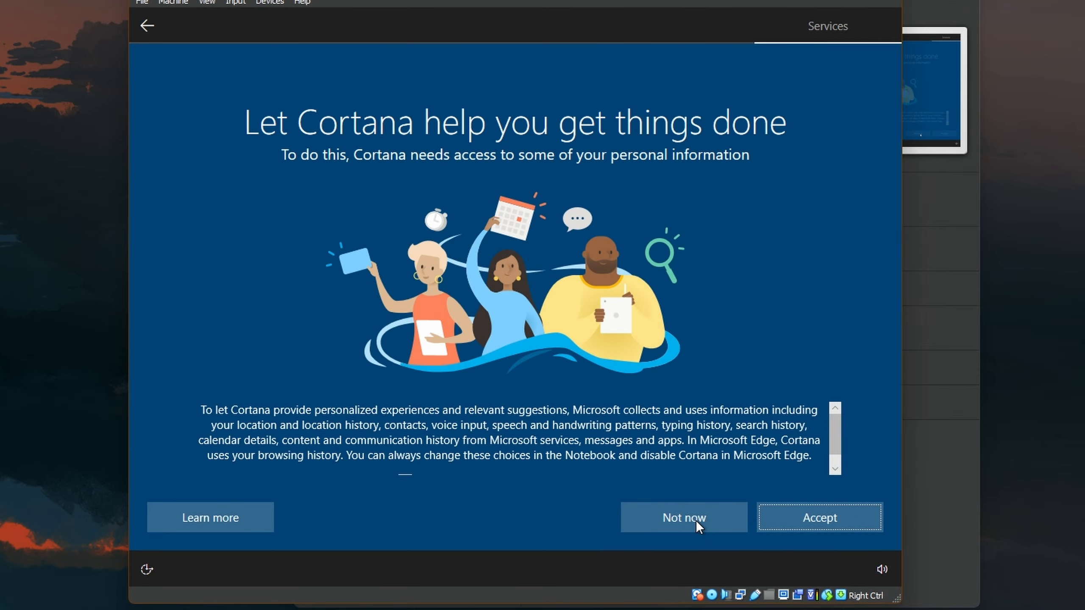
click(696, 520)
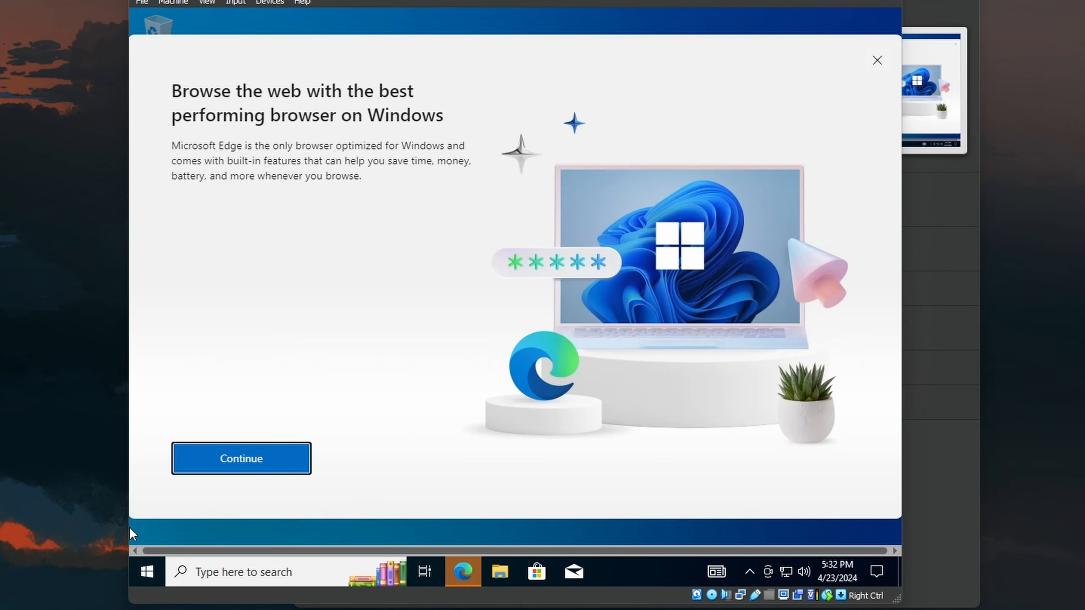
click(877, 60)
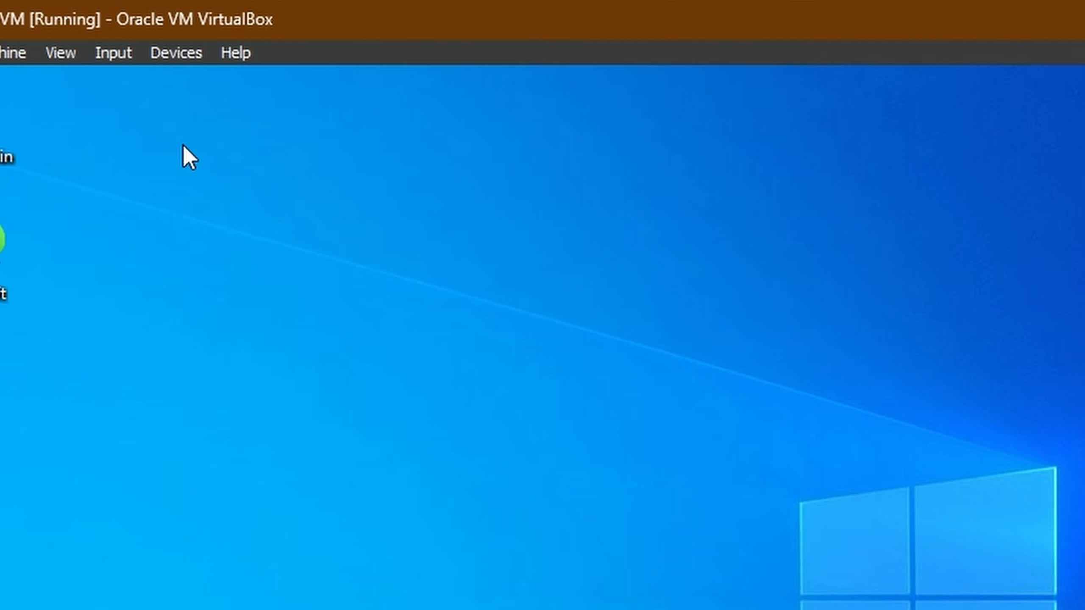
click(175, 49)
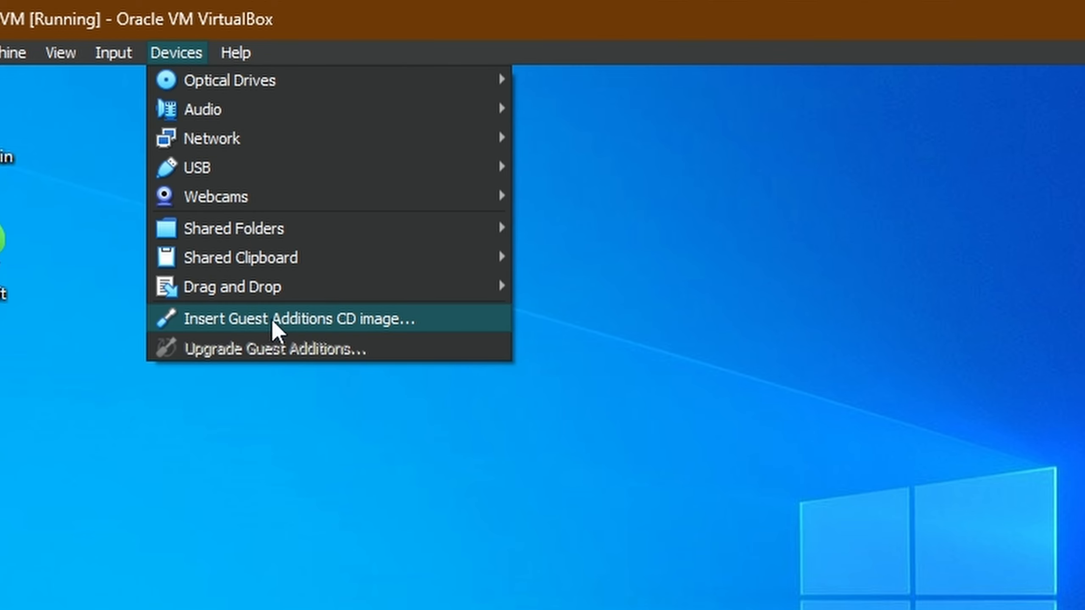
- Insert the Guest Additions CD image and open its drive in the guest's File Explorer
click(353, 324)
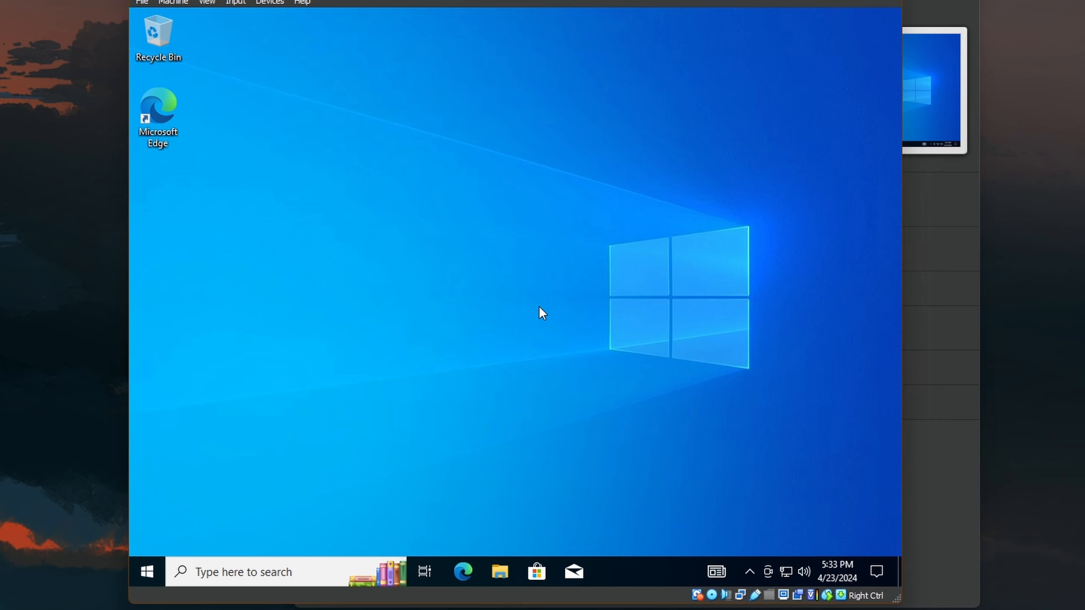
key(super+e)
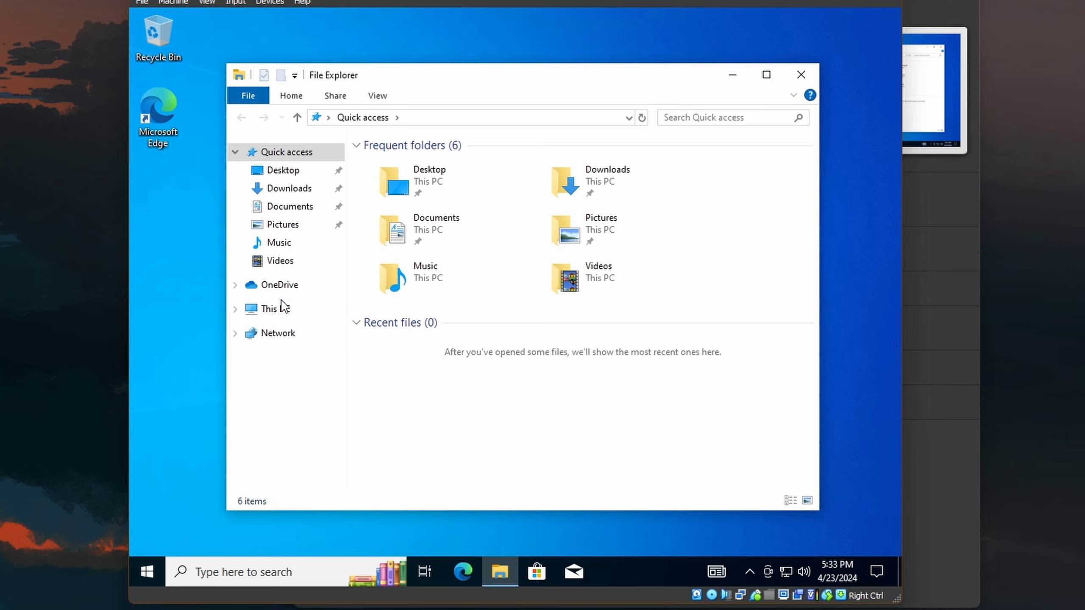
click(278, 308)
double_click(615, 368)
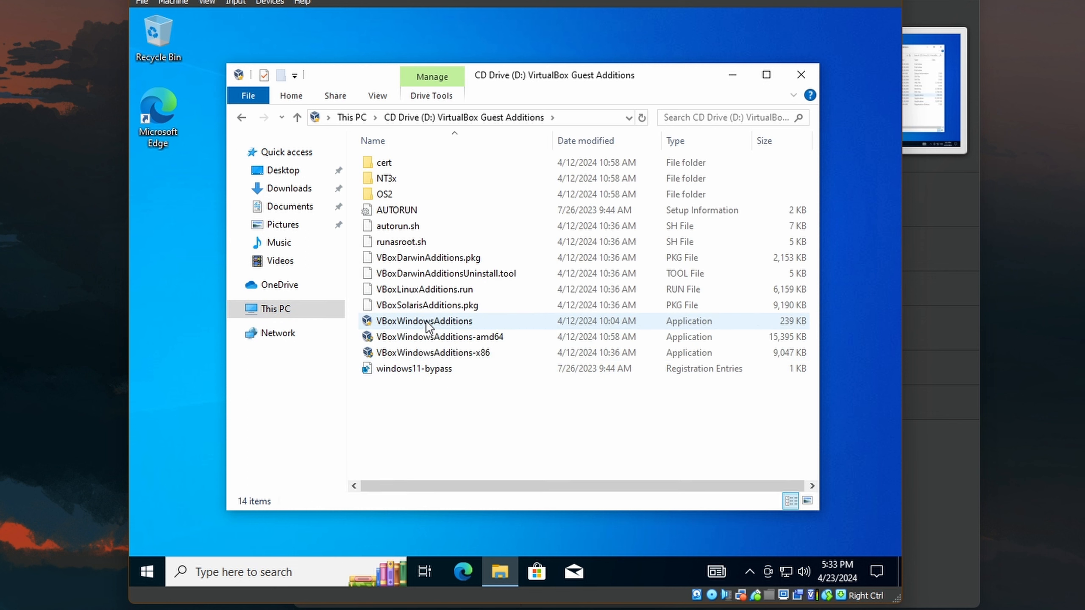
- Run VBoxWindowsAdditions, approve UAC, install, and finish with Reboot now
click(420, 326)
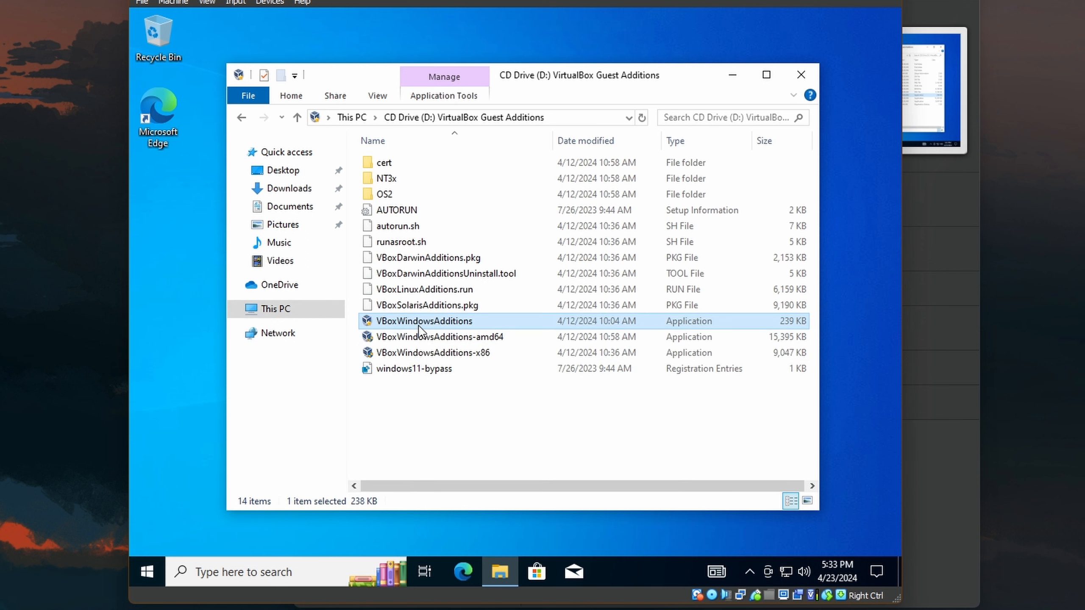
double_click(423, 323)
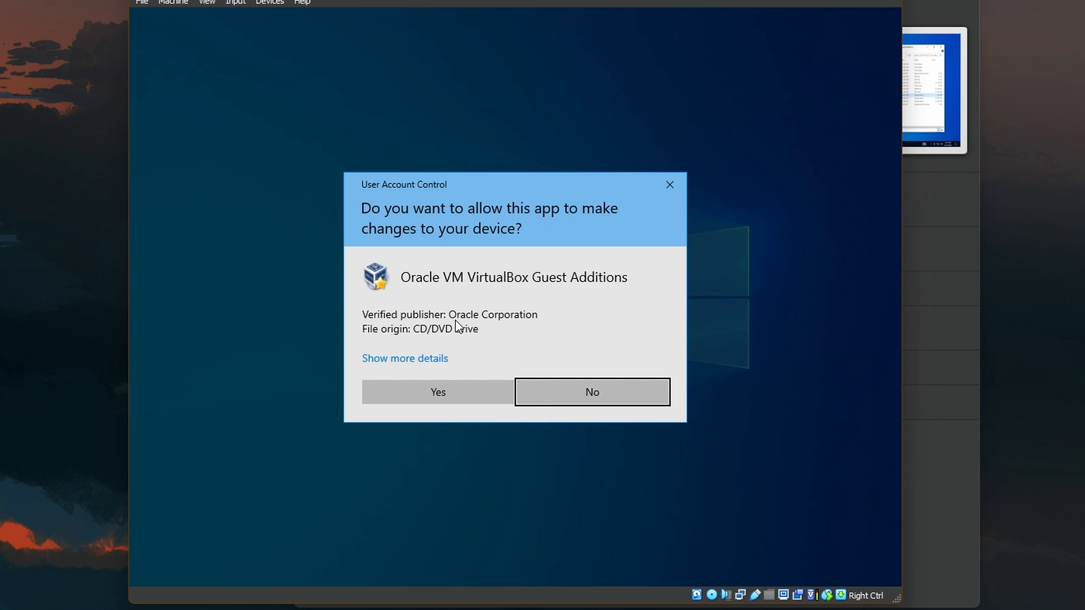
click(462, 392)
click(600, 409)
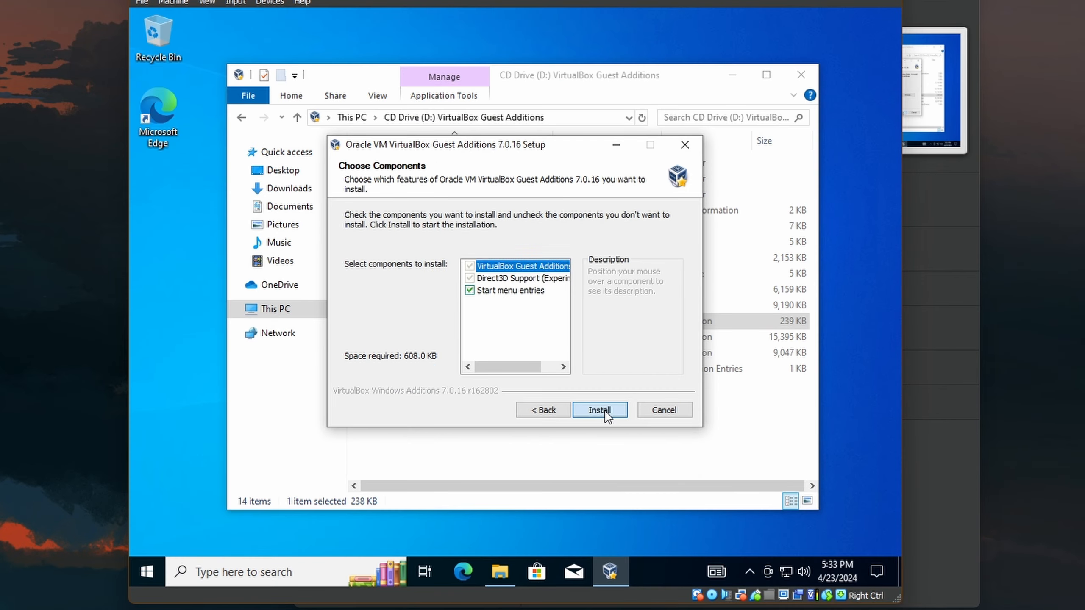
click(605, 411)
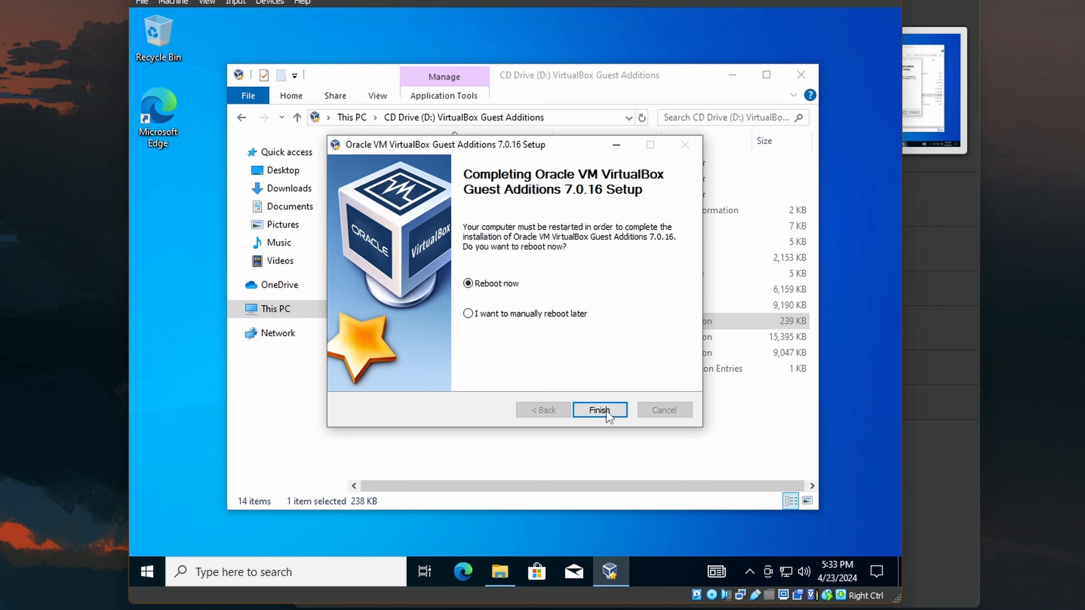
click(607, 412)
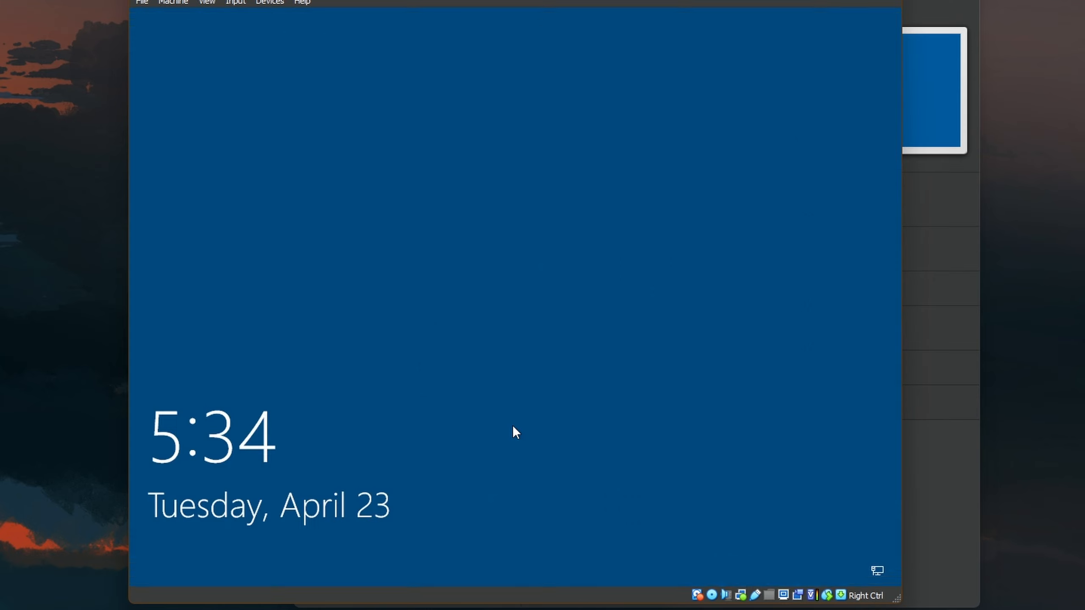
- Sign back in to the Windows guest with the account password
click(568, 432)
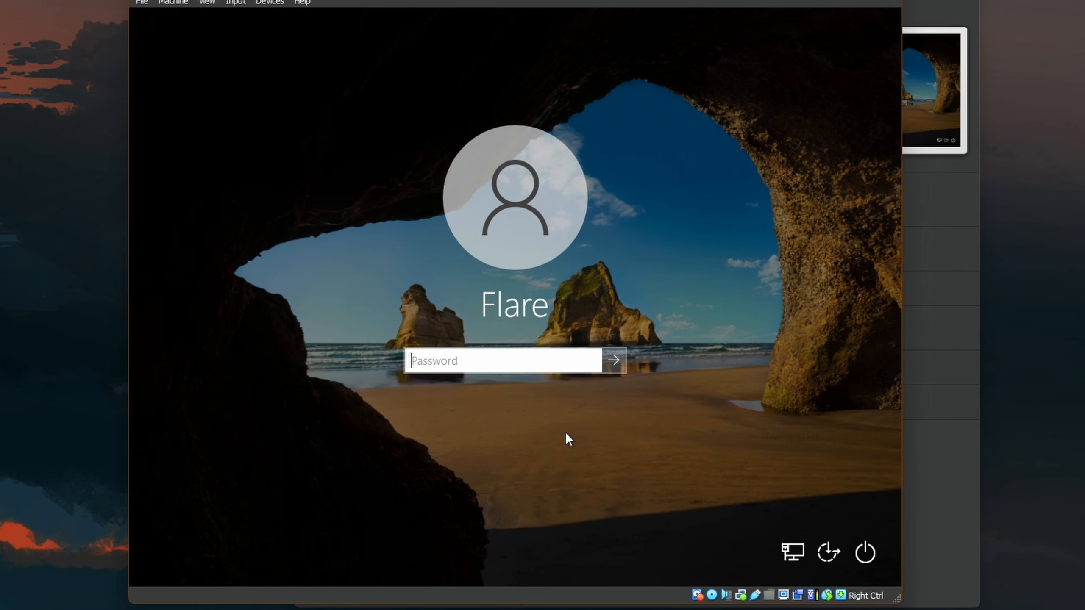
text(••••••)
key(Return)
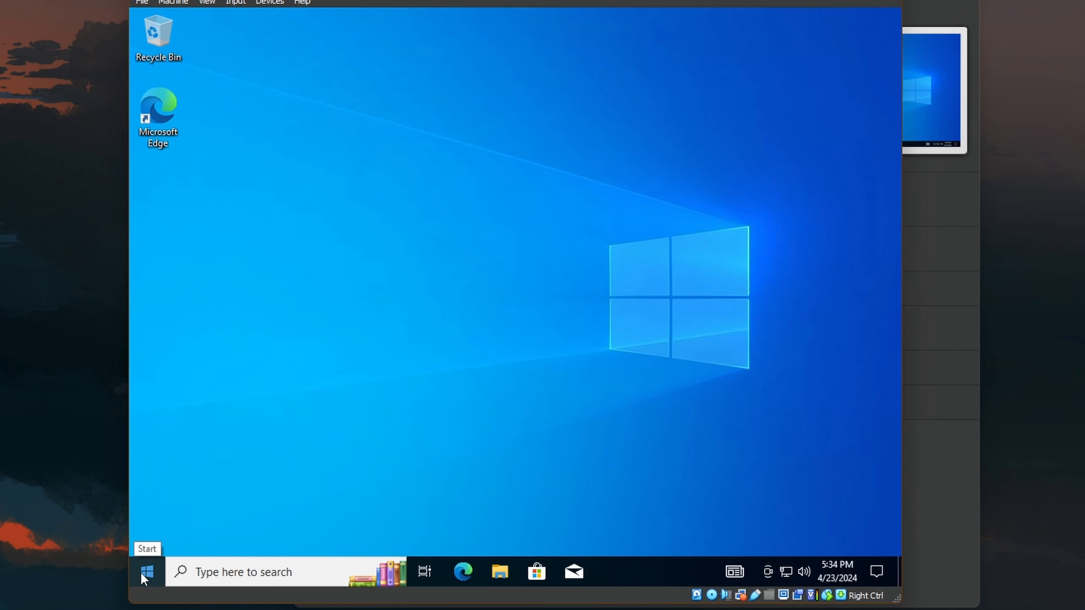
- Shut down the Windows 10 guest from the Start menu power options
click(141, 571)
click(148, 539)
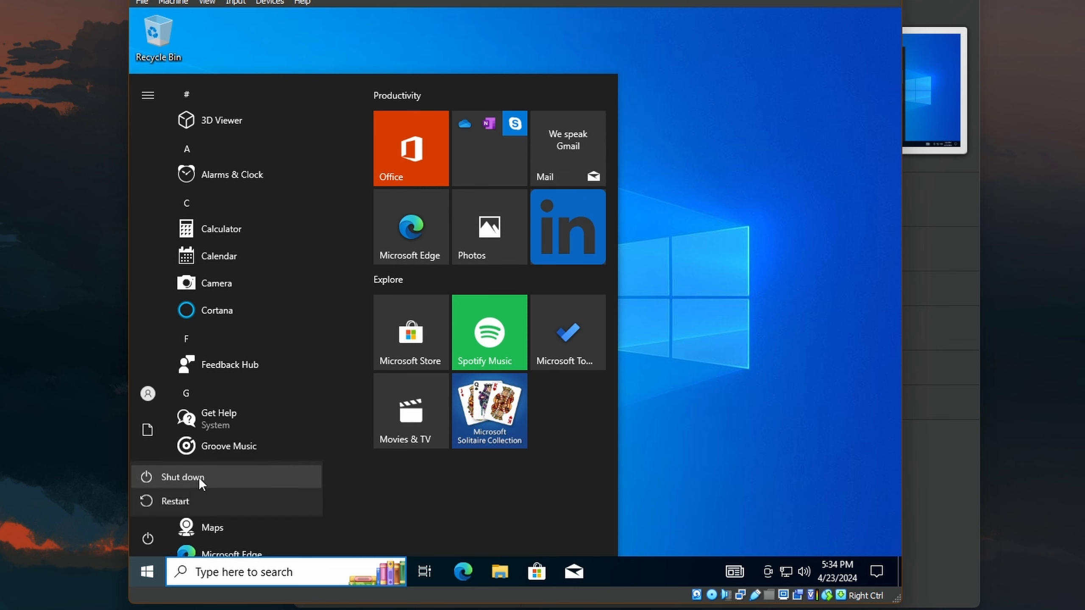
click(203, 475)
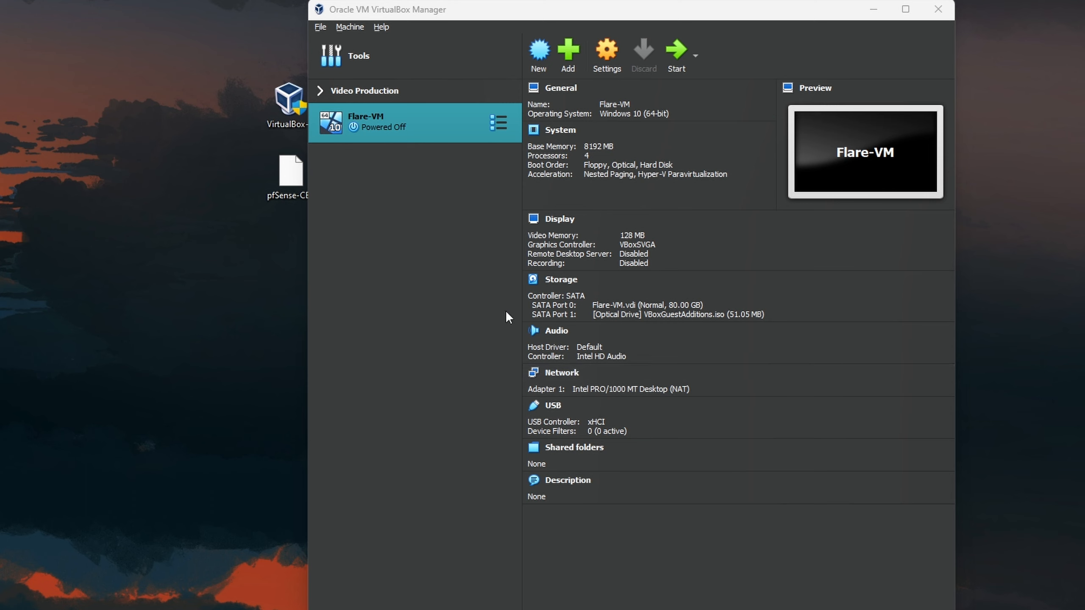
- In Flare-VM's Snapshots view, take a snapshot named 'Post Windows 10 Installation'
click(495, 122)
click(570, 151)
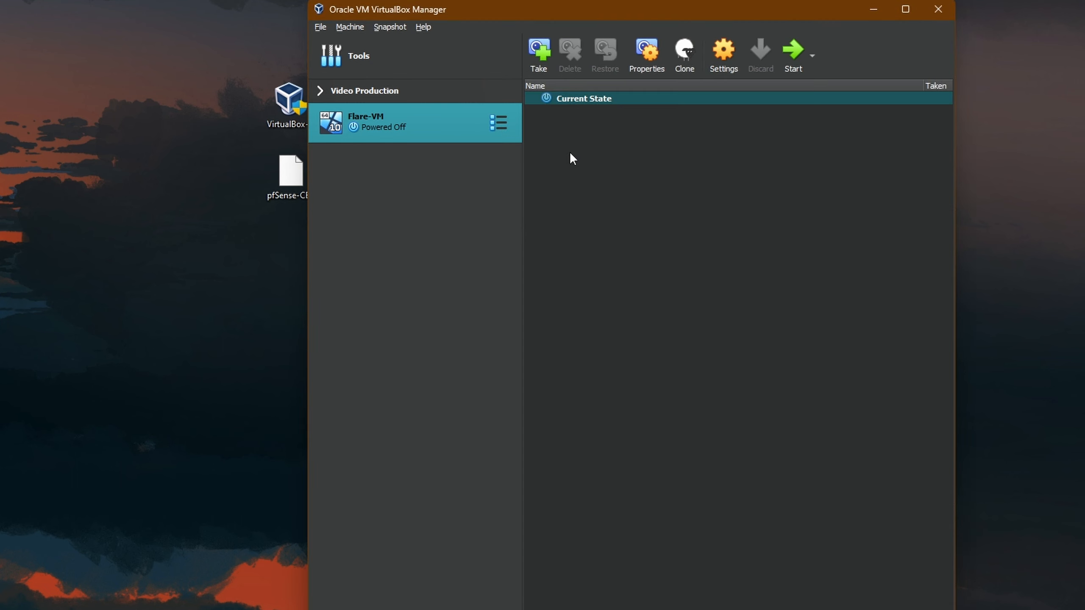
click(542, 73)
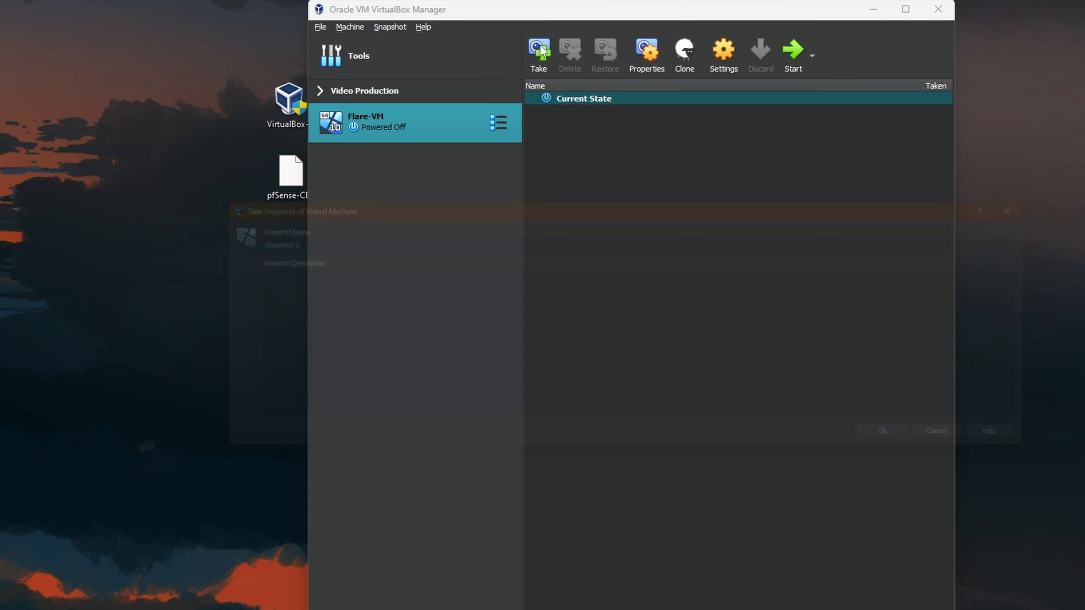
drag(256, 239, 195, 239)
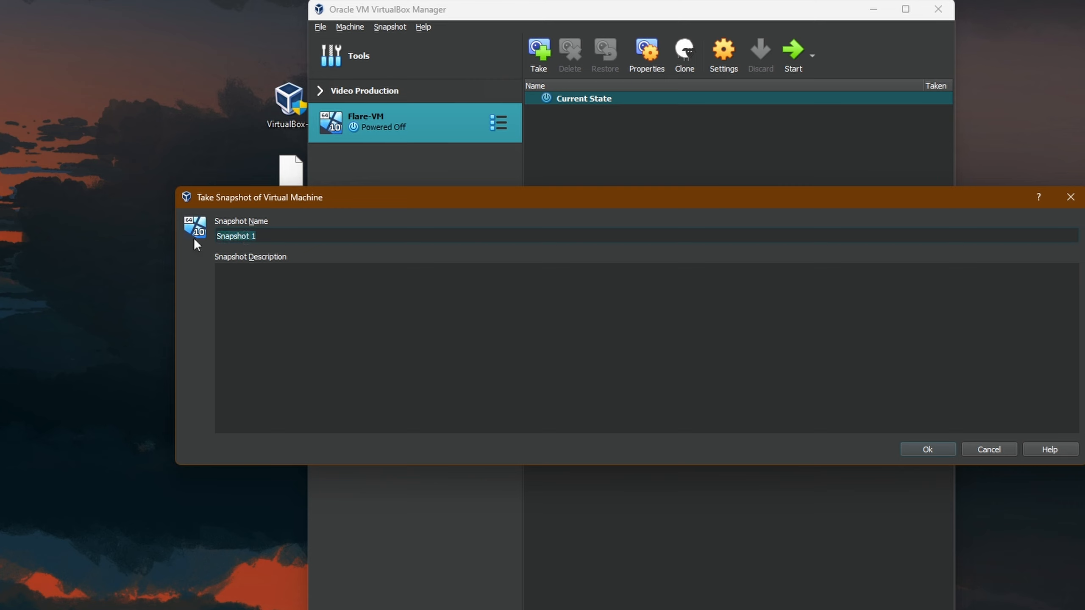
text(Post Windows 10 Installation)
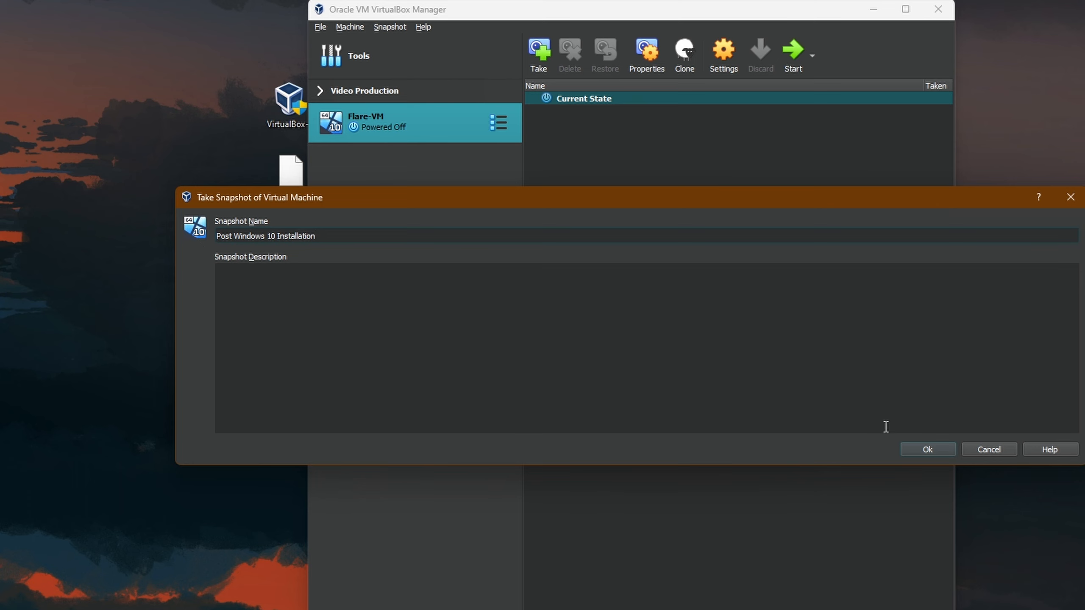
click(929, 451)
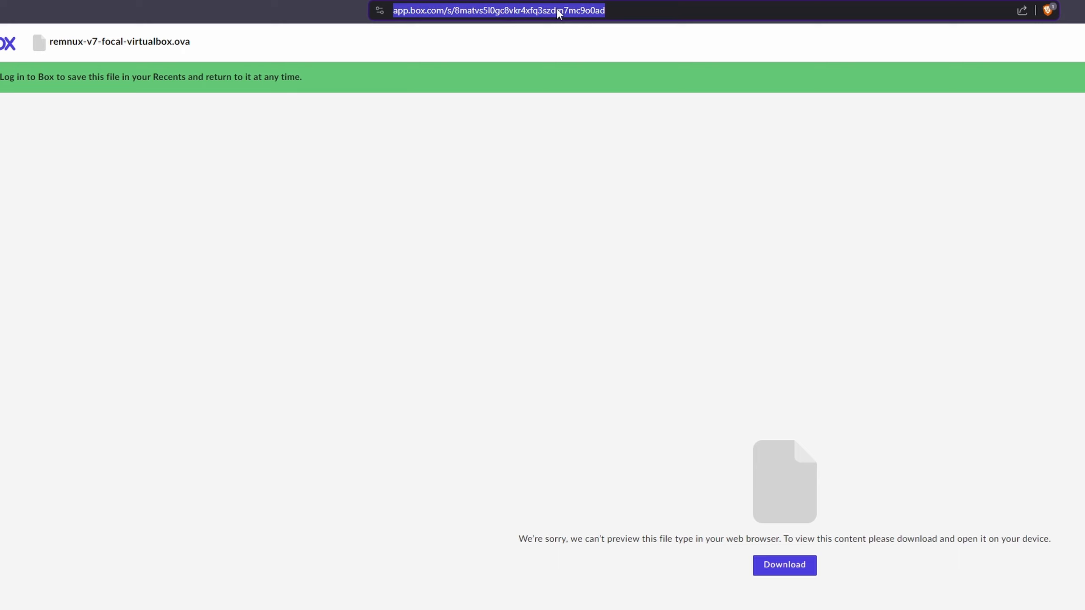
- Search for 'flare vm', open the mandiant/flare-vm GitHub repo, and scroll to Pre-installation
text(flare vm)
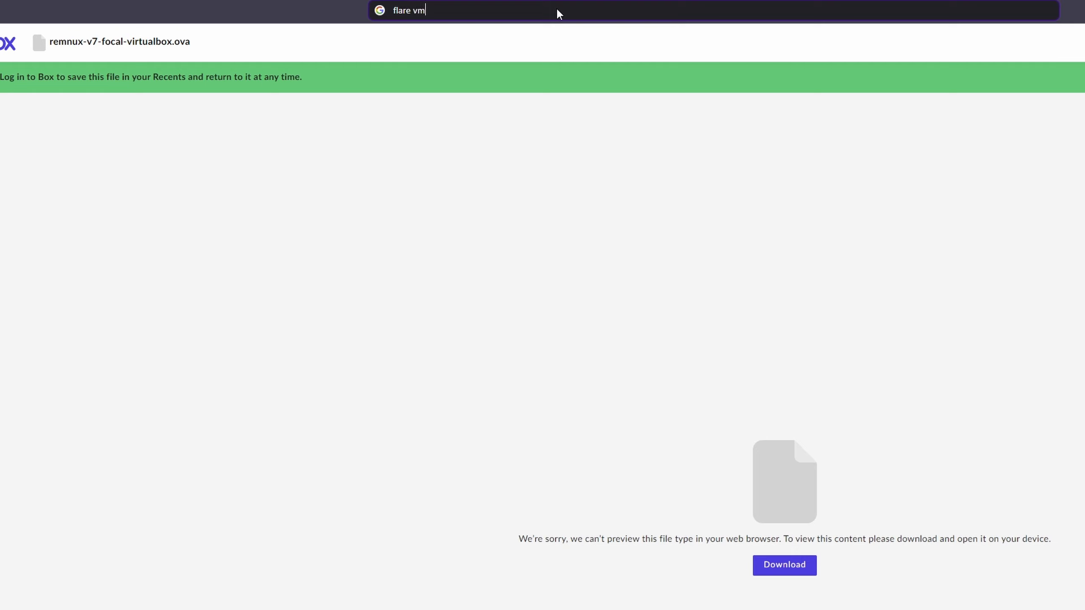
key(Return)
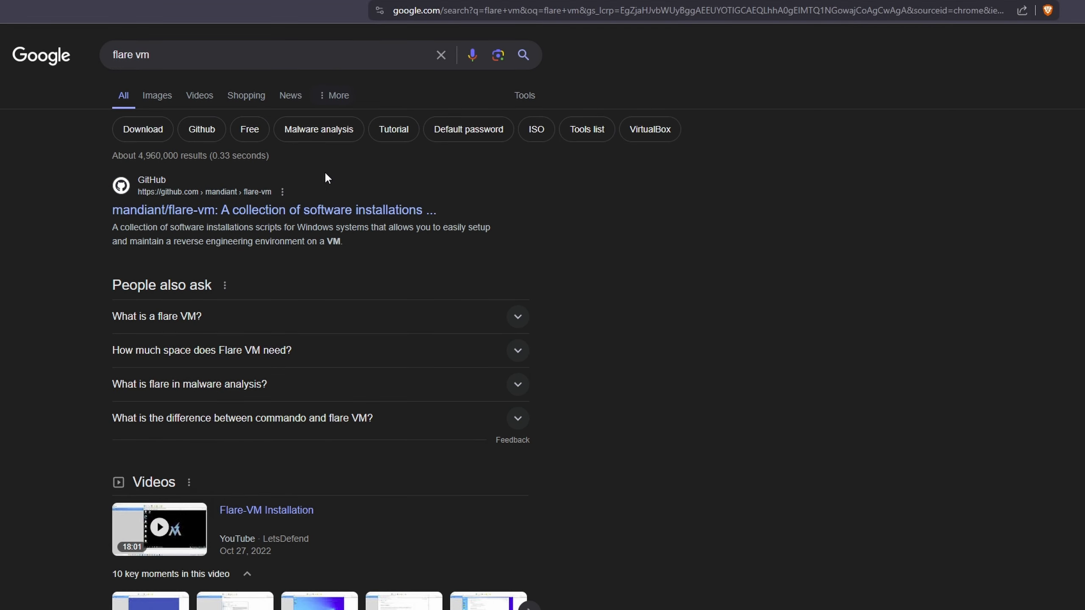
click(216, 207)
scroll(512, 441, down, 1)
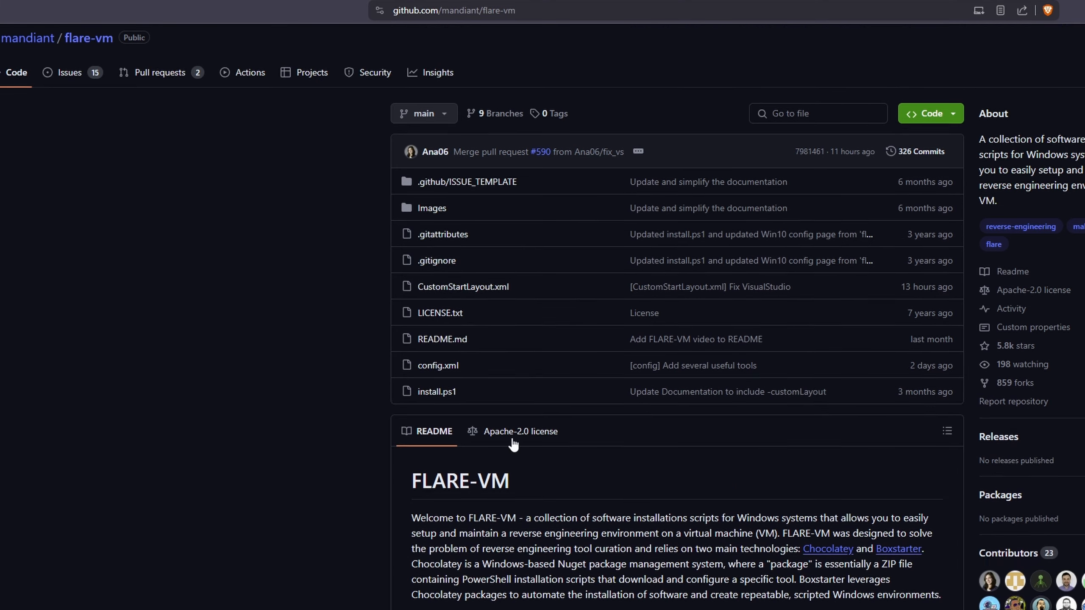
scroll(512, 445, down, 10)
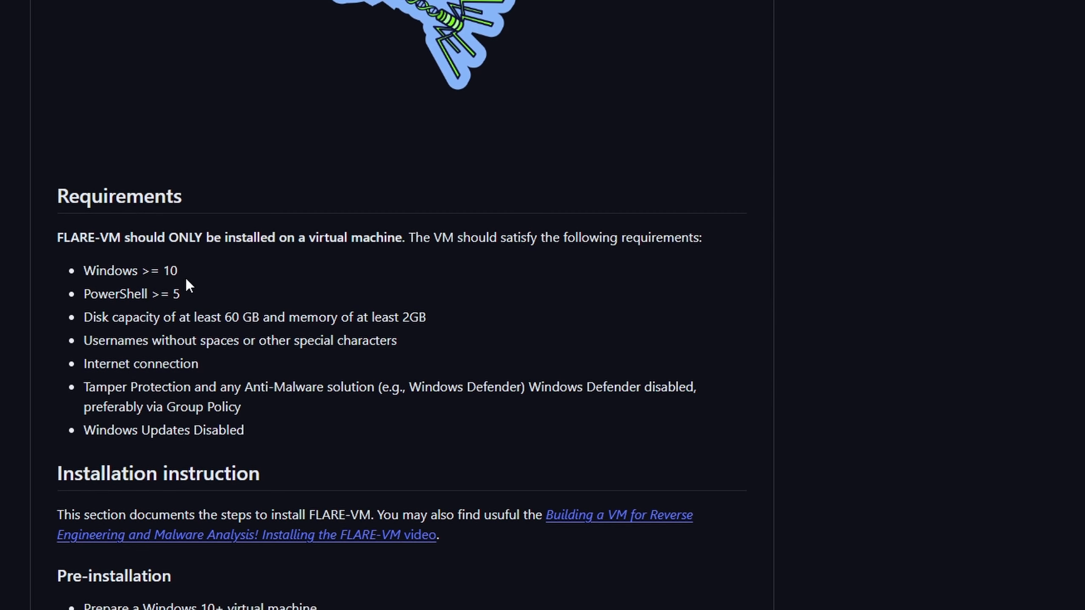
scroll(186, 282, down, 4)
scroll(196, 280, down, 4)
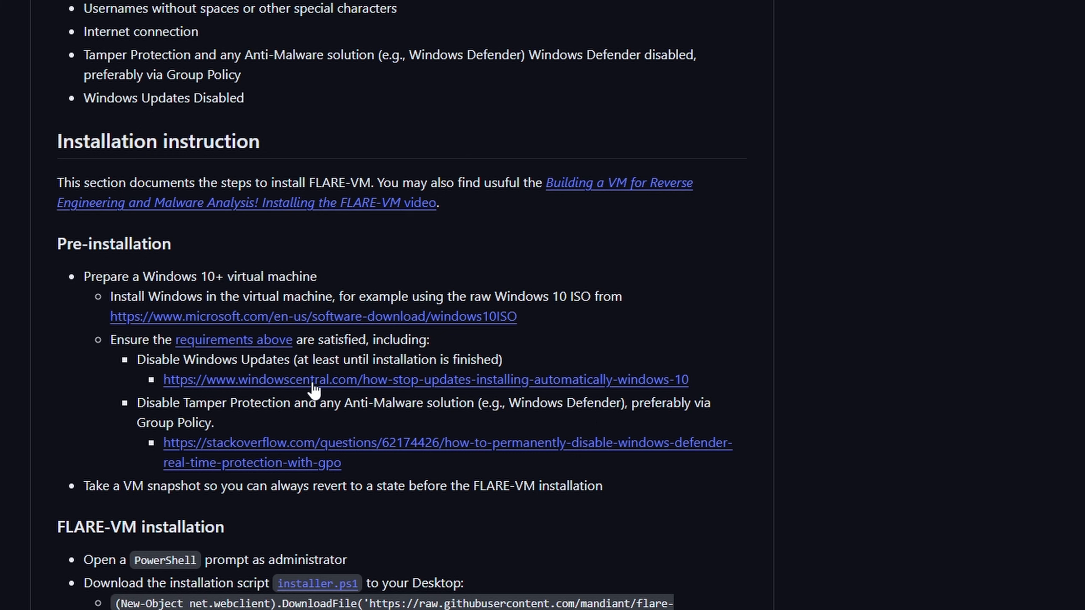
- Open the Windows Central guide linked under Disable Windows Updates and read its pause-updates steps
click(368, 380)
scroll(392, 395, down, 3)
scroll(389, 440, down, 8)
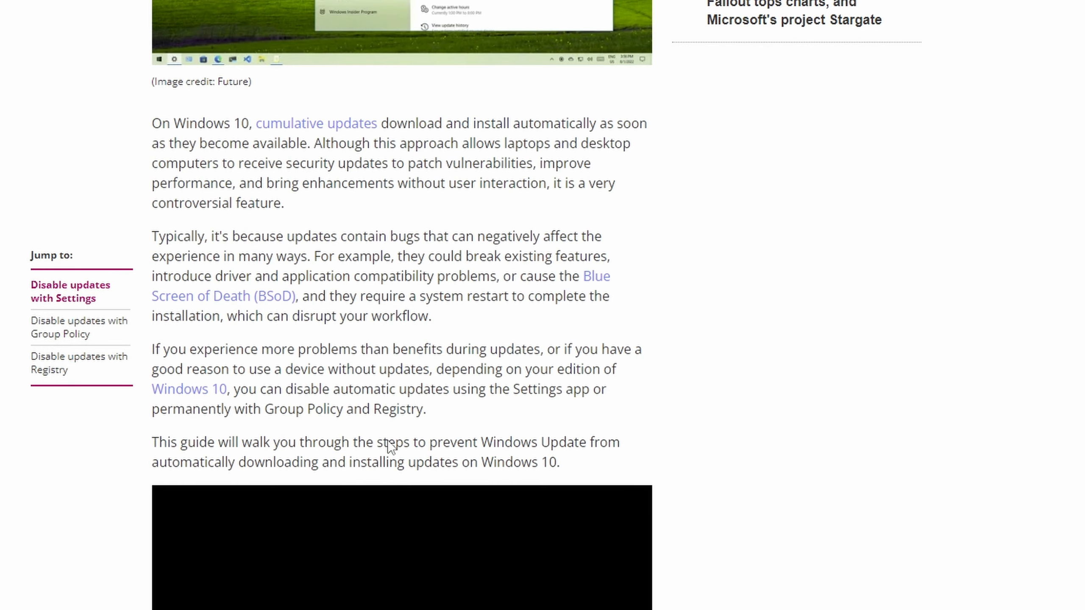
scroll(387, 440, down, 15)
scroll(387, 440, down, 5)
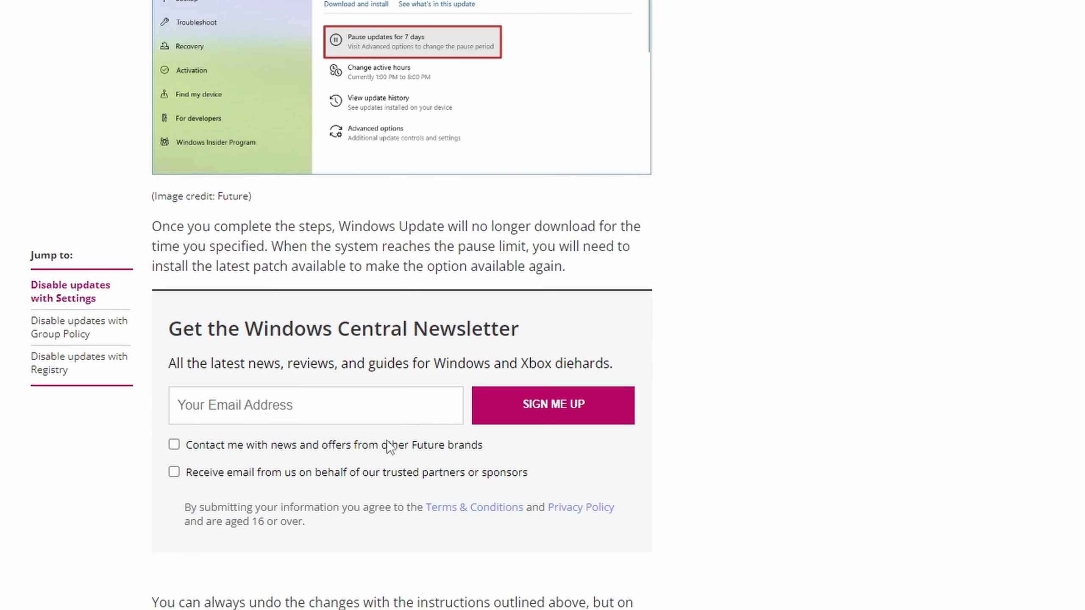
scroll(399, 412, up, 6)
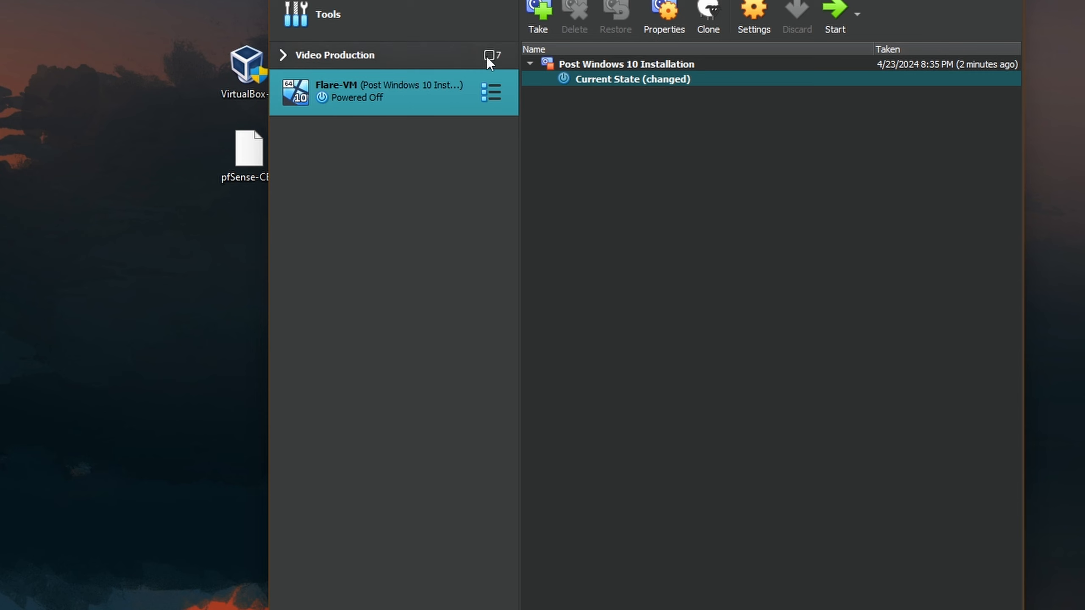
- Return to Flare-VM's details view and start the virtual machine
click(484, 91)
click(567, 87)
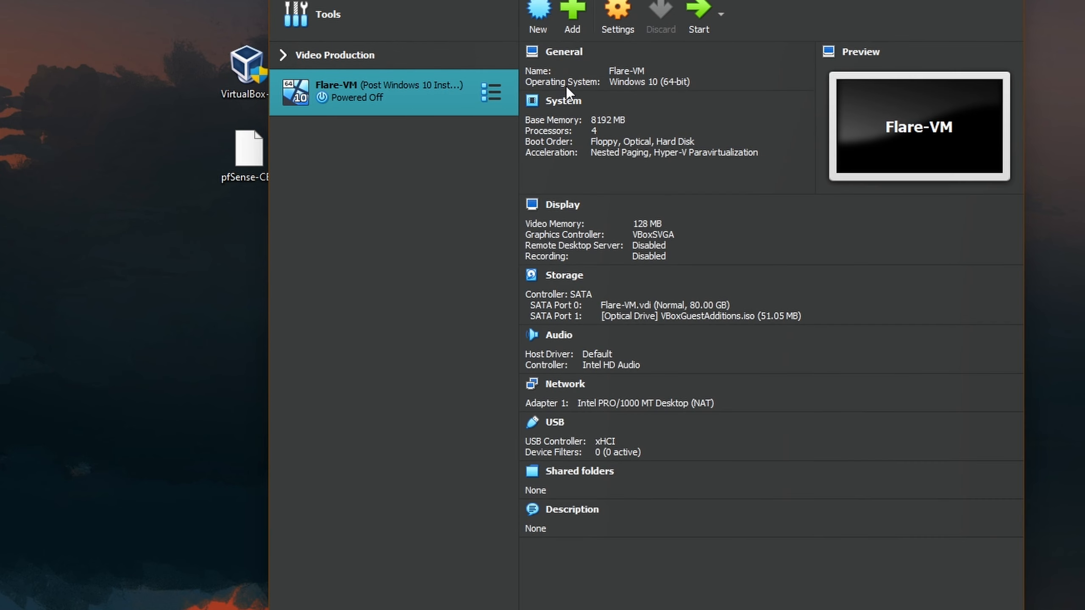
click(692, 13)
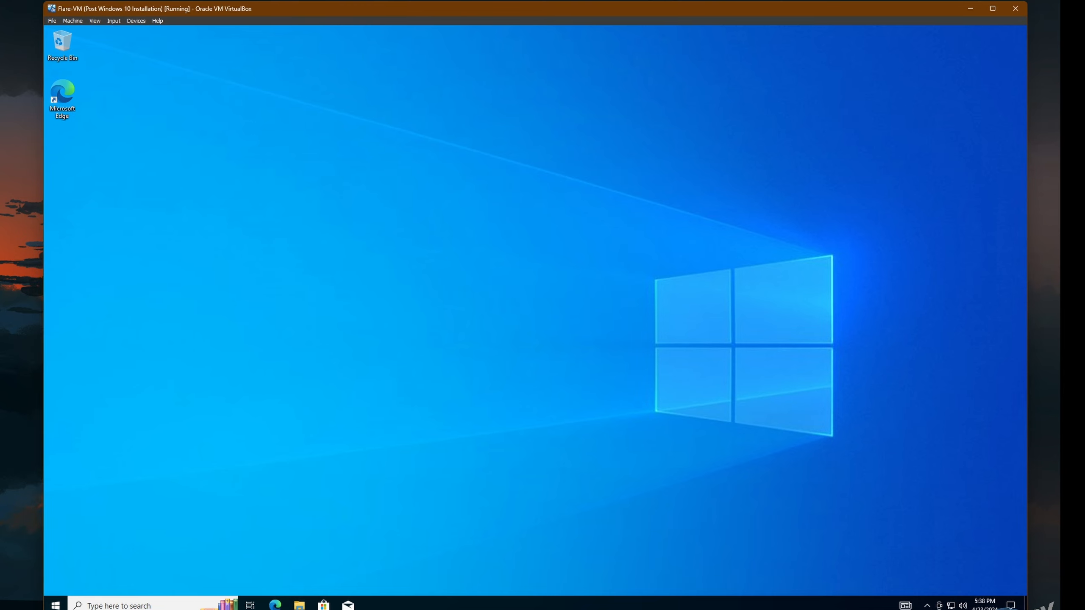
- In guest Settings > Update & Security, pause Windows updates for 7 days, then close Settings
click(55, 605)
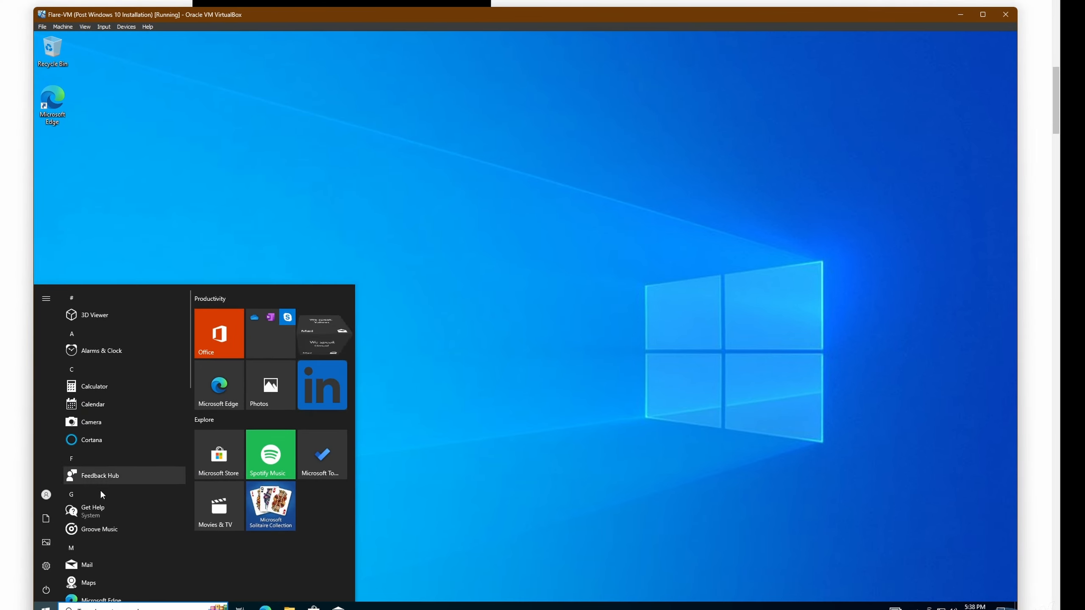
click(43, 569)
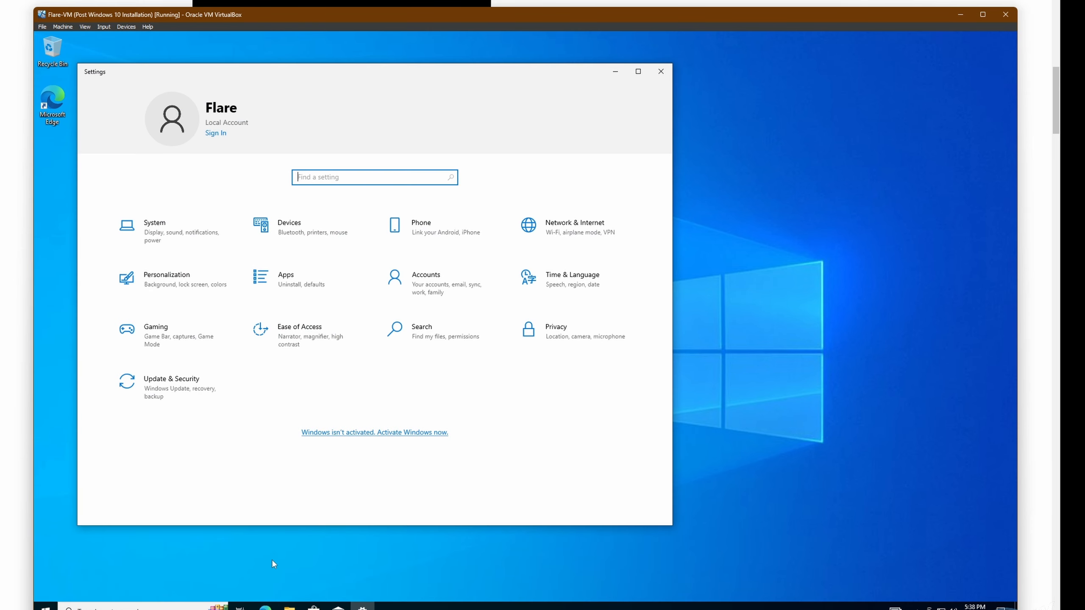
click(159, 391)
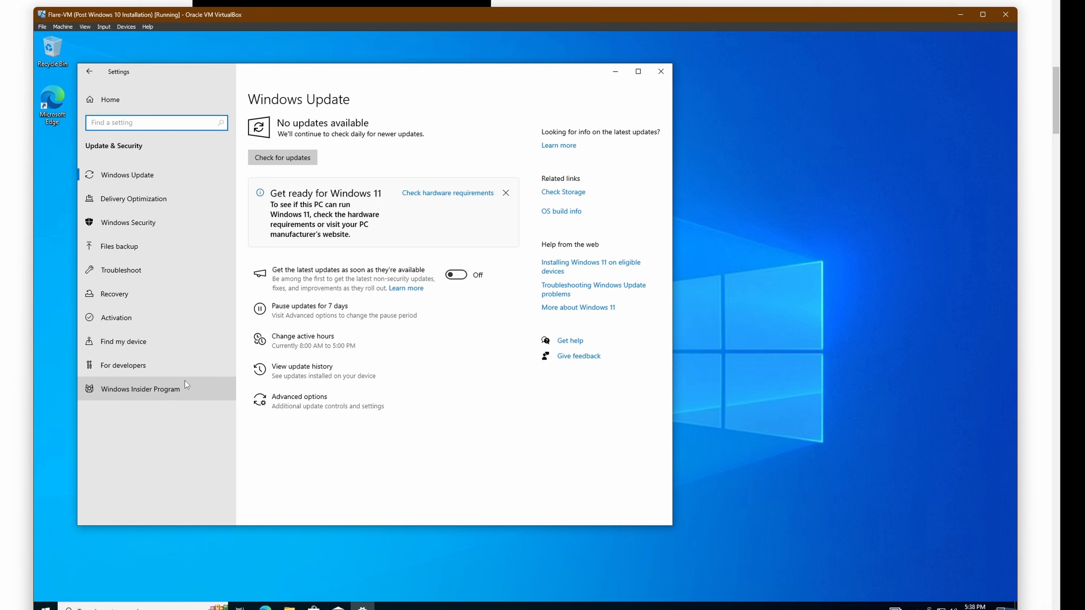
click(338, 316)
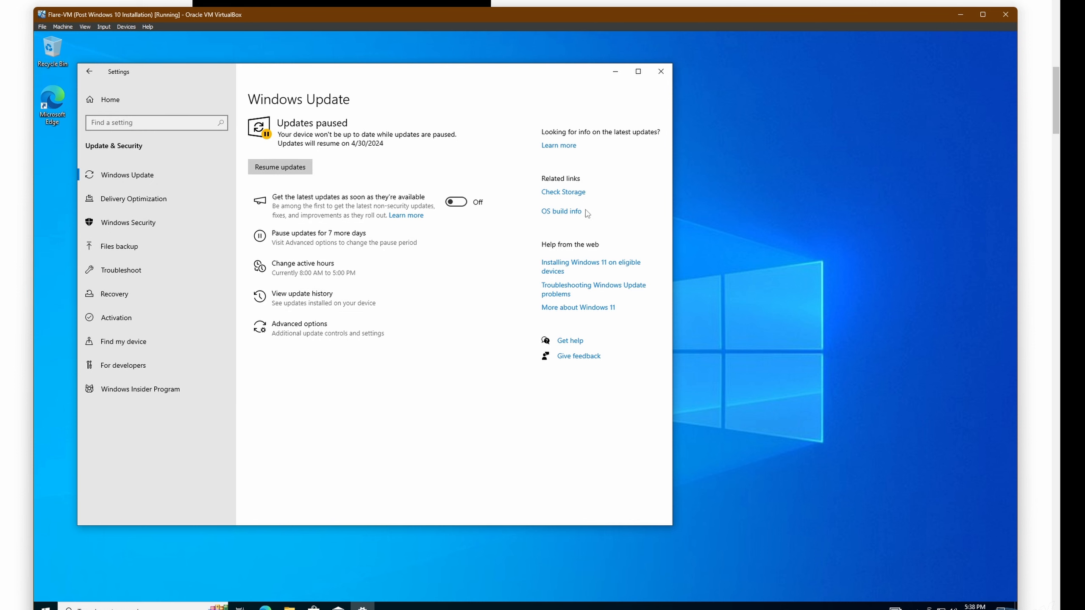
click(661, 72)
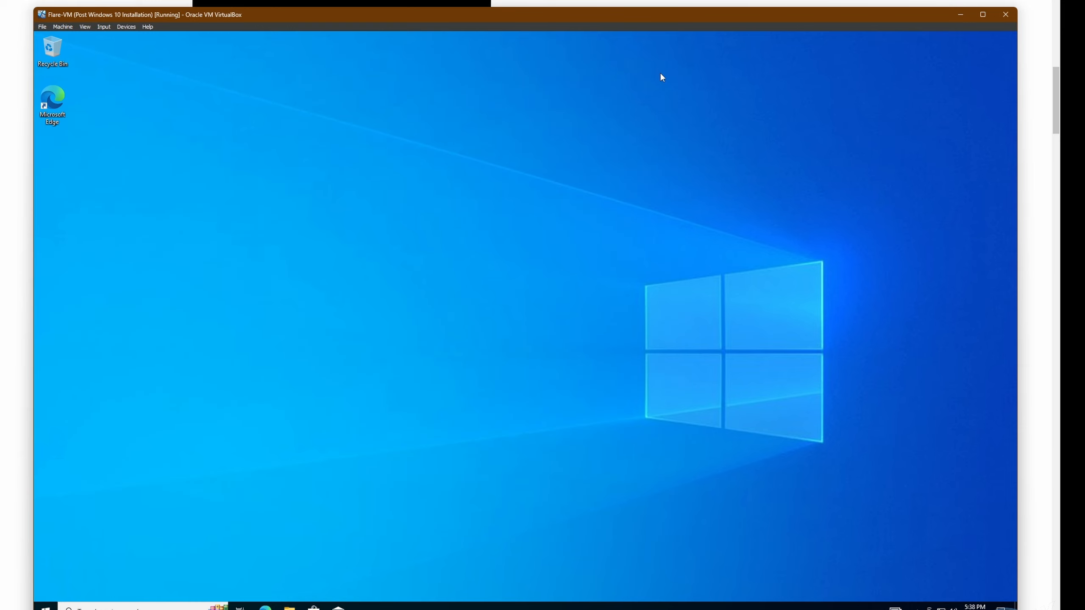
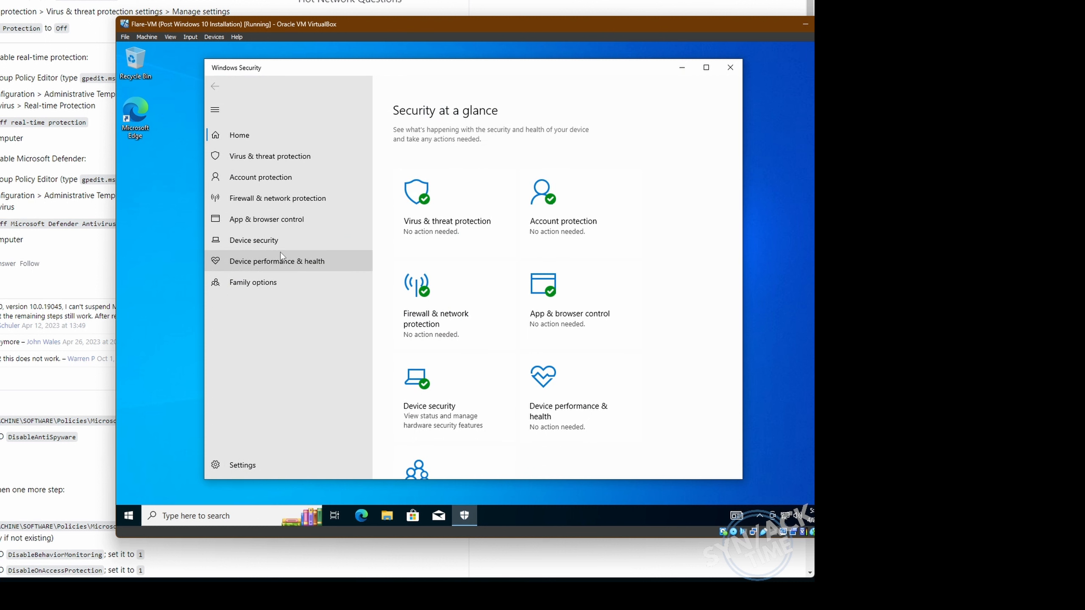
- Go to the Virus & threat protection page in the guest's Windows Security
click(283, 156)
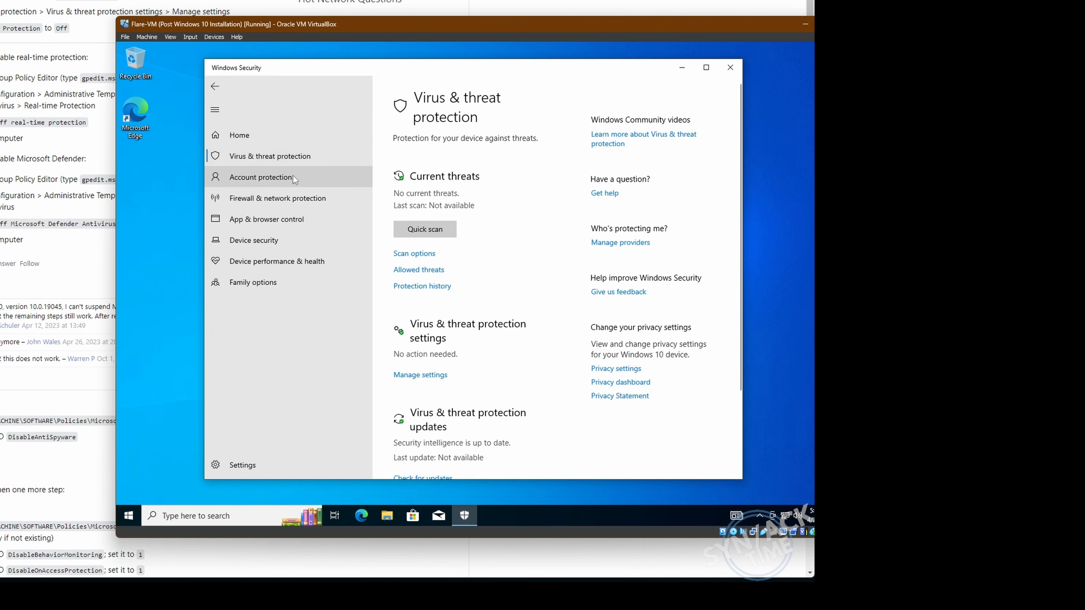
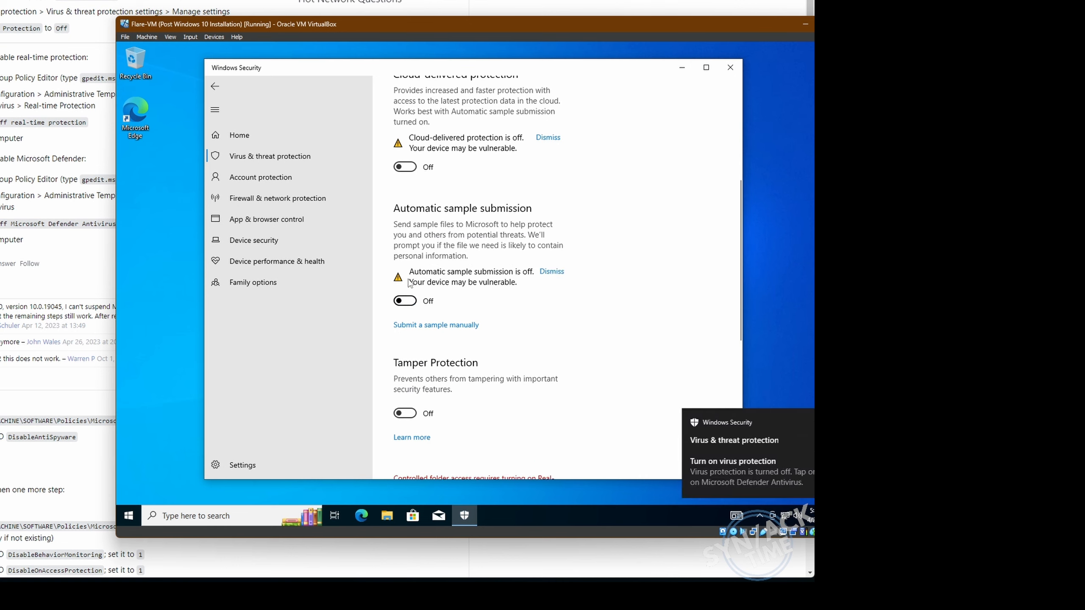
scroll(483, 222, down, 7)
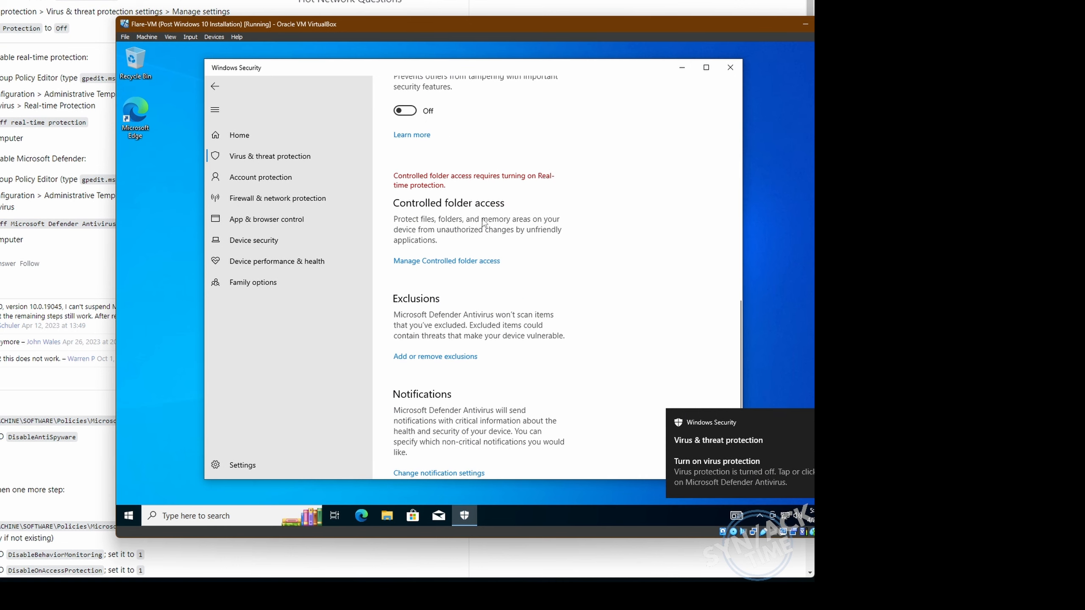
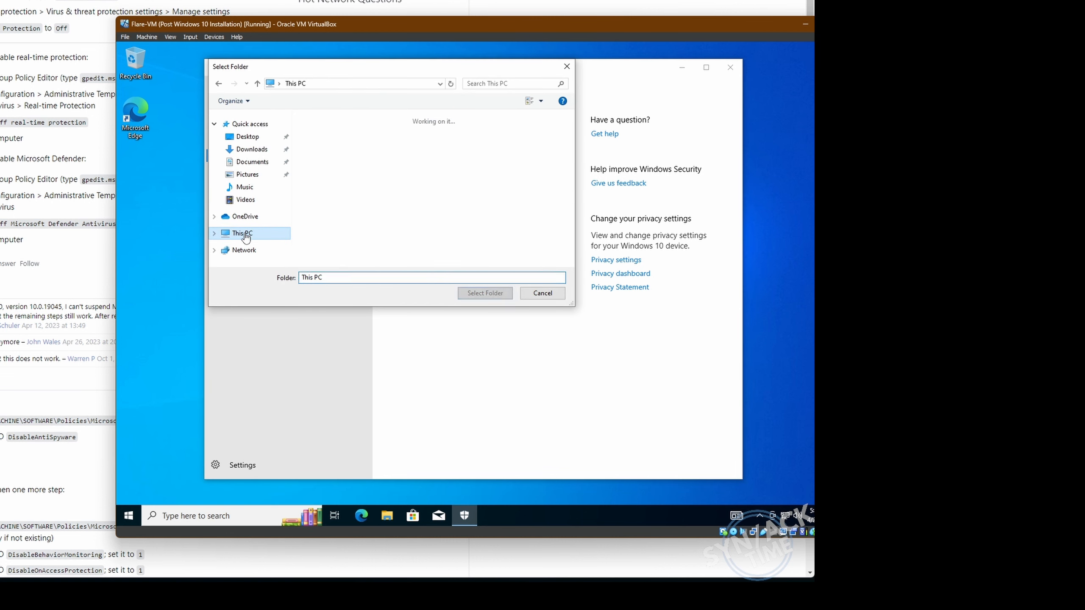
- Scroll down the exclusion folder chooser on This PC toward Local Disk (C:)
scroll(351, 248, down, 1)
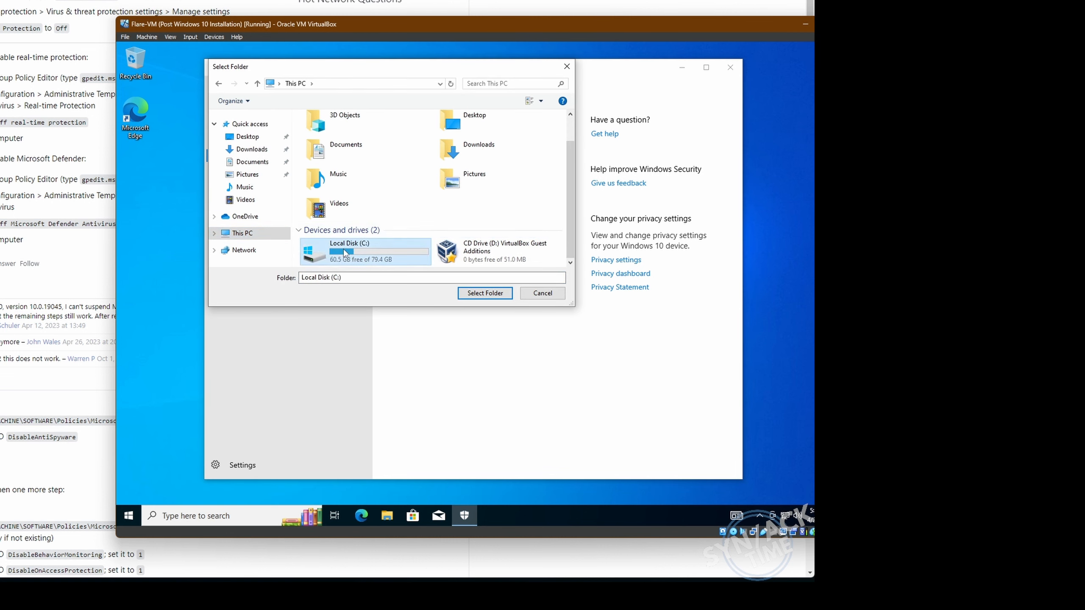
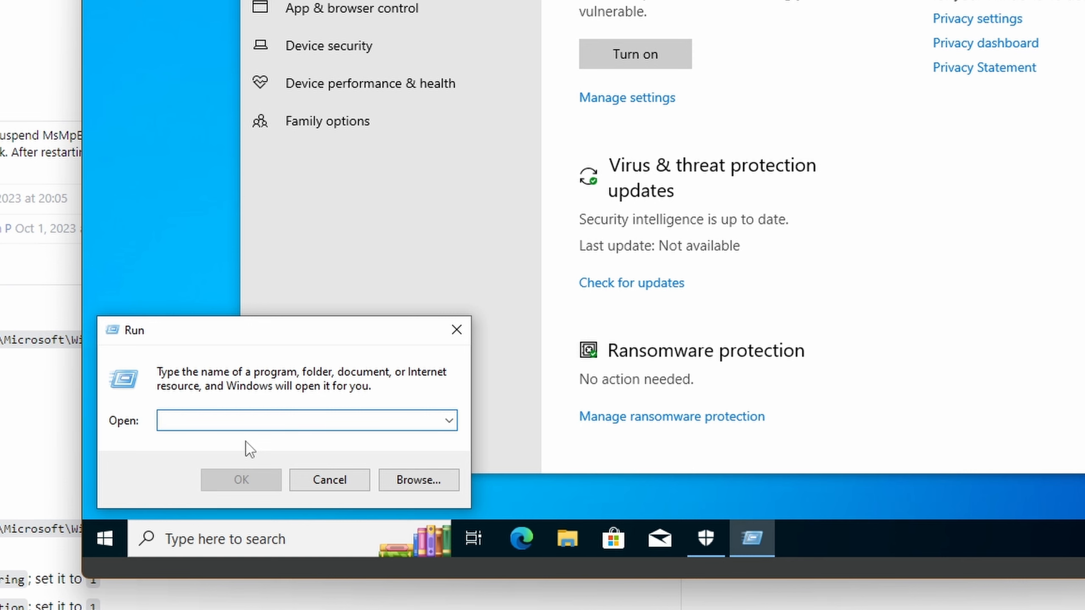
- Enter gpedit.msc in the Run dialog to launch the Local Group Policy Editor
text(gpedit.)
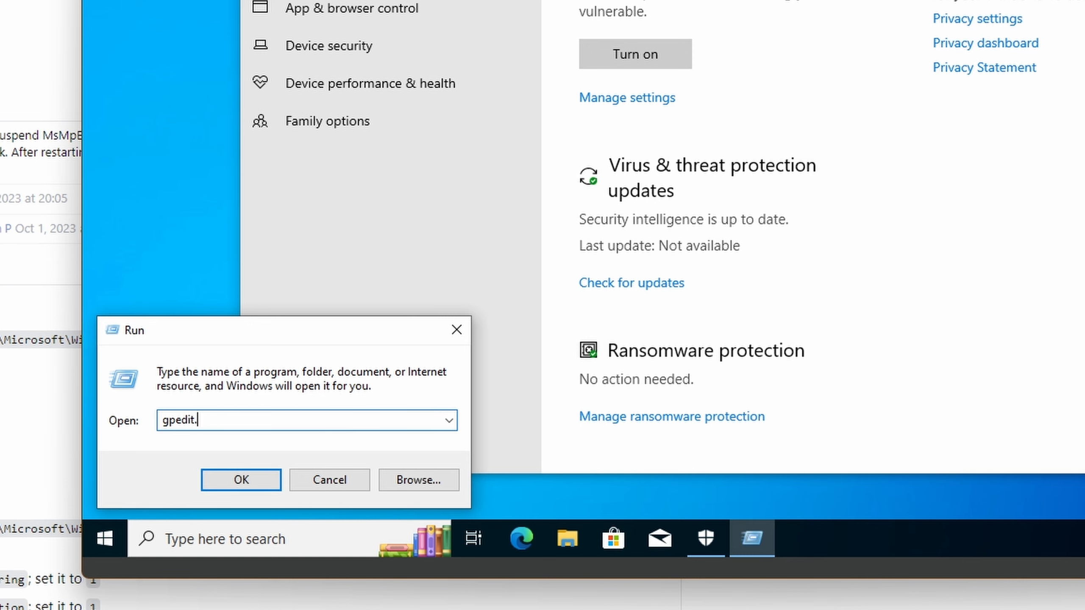
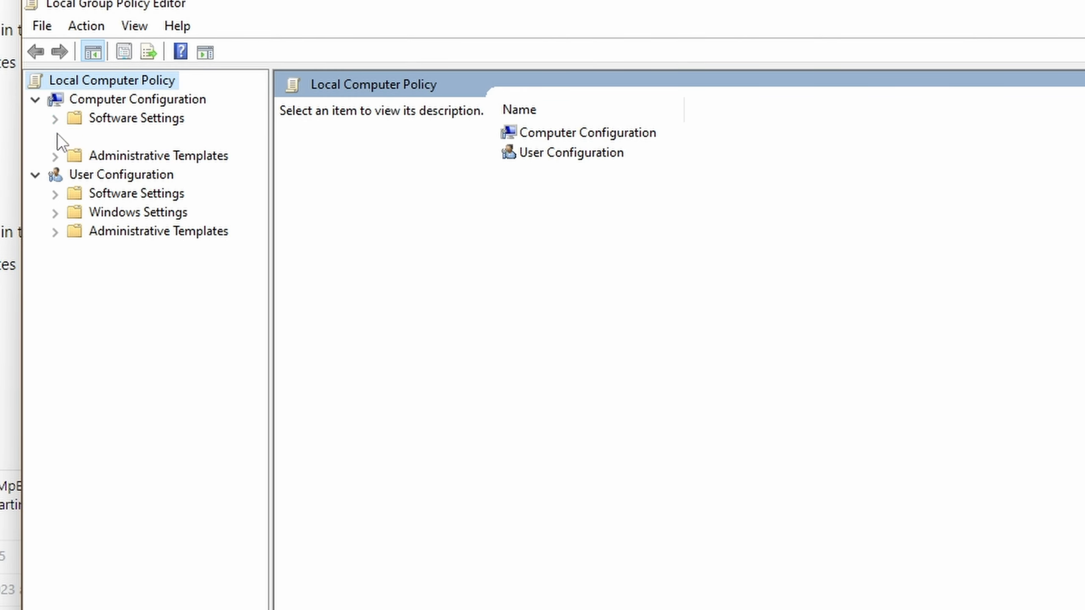
- Expand Administrative Templates > Windows Components > Microsoft Defender Antivirus and widen the folder tree
click(55, 157)
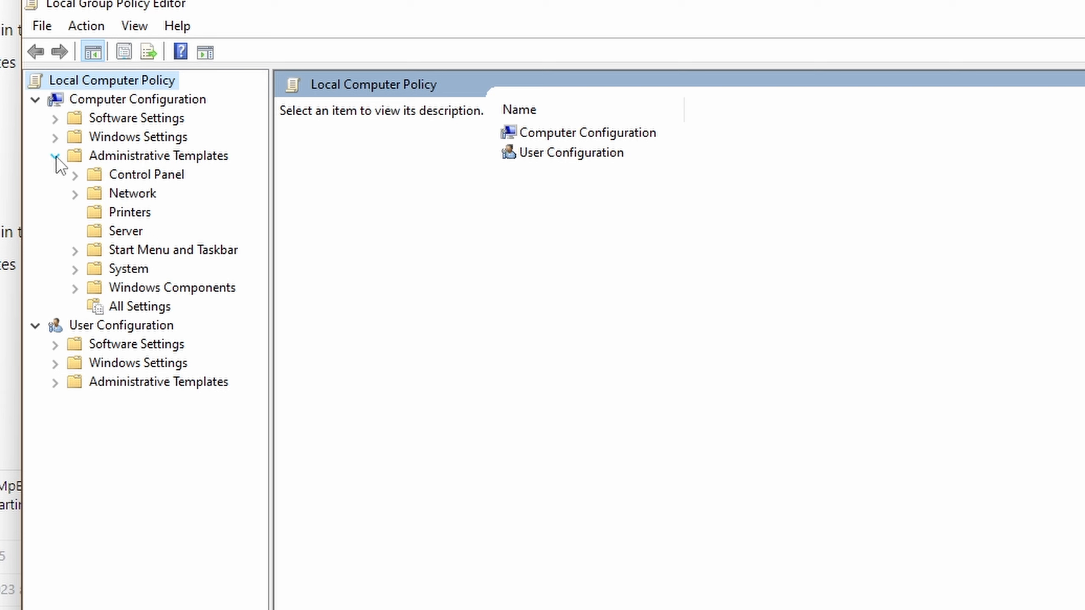
click(74, 289)
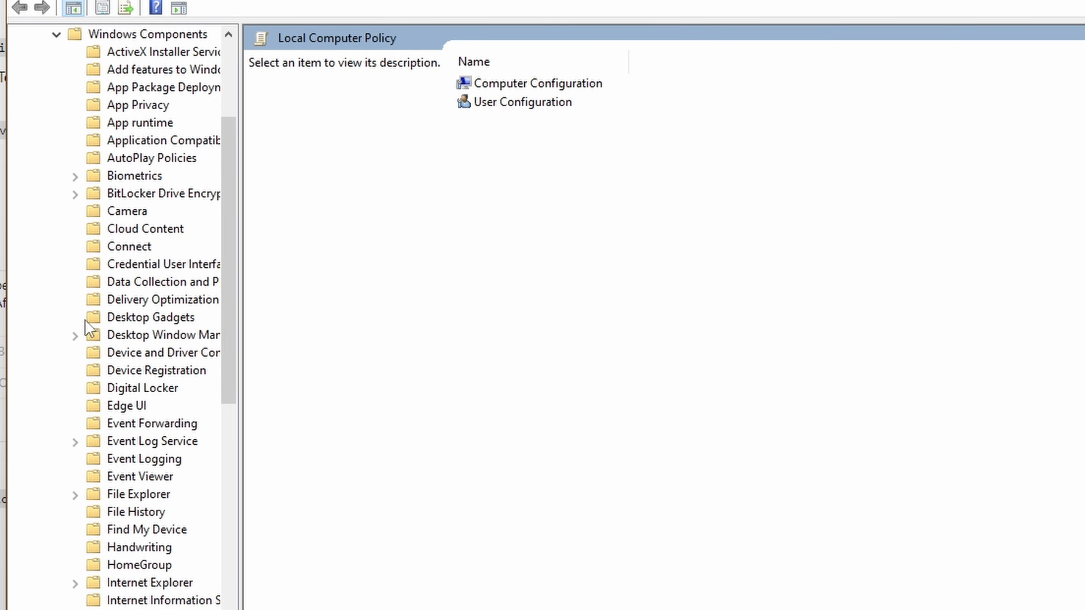
scroll(109, 340, down, 6)
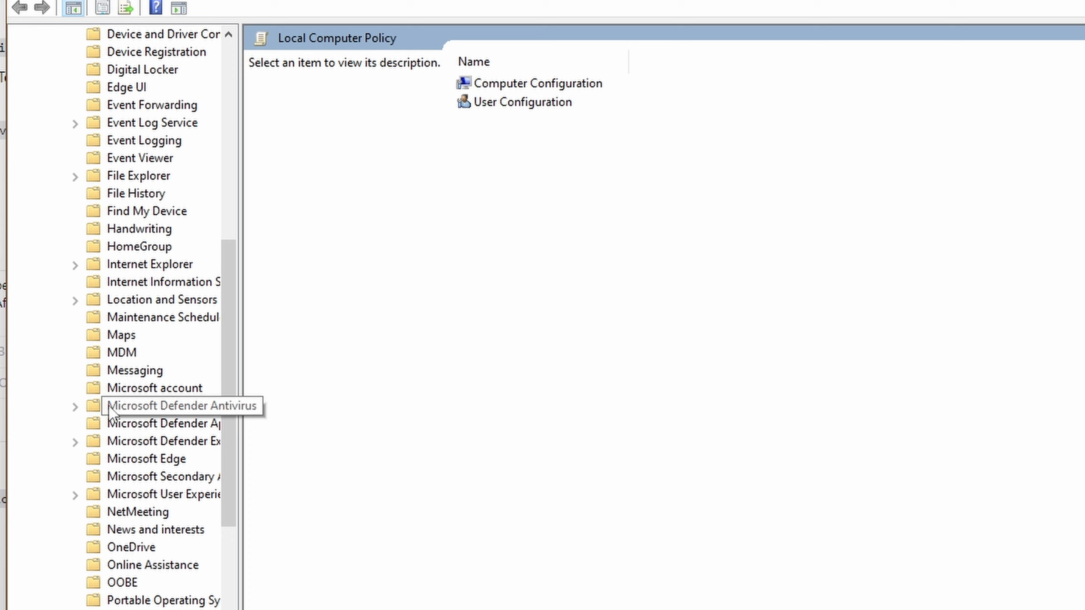
click(75, 407)
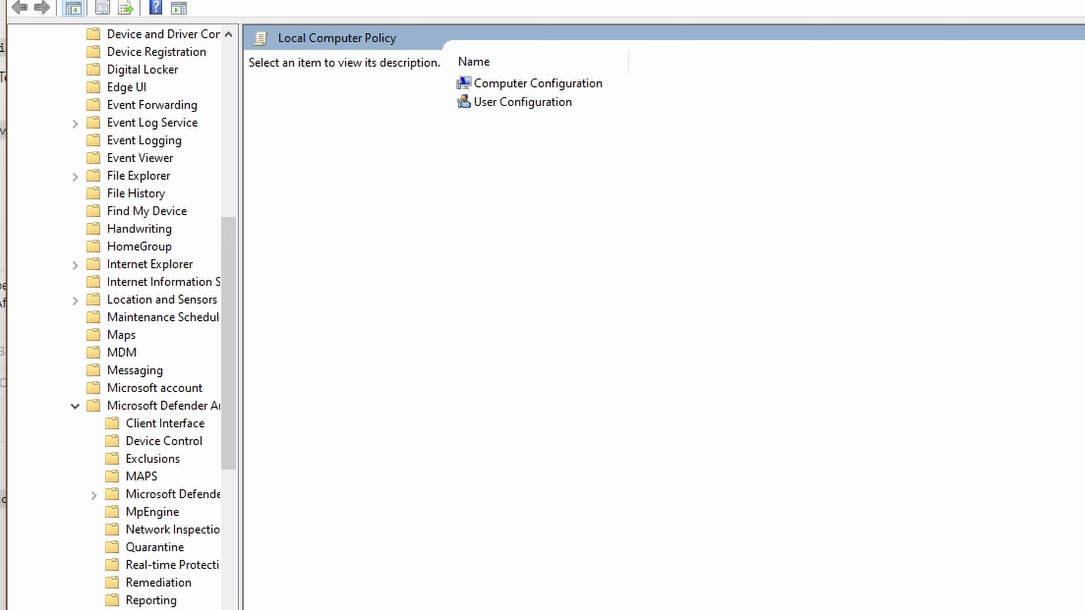
drag(241, 448, 367, 447)
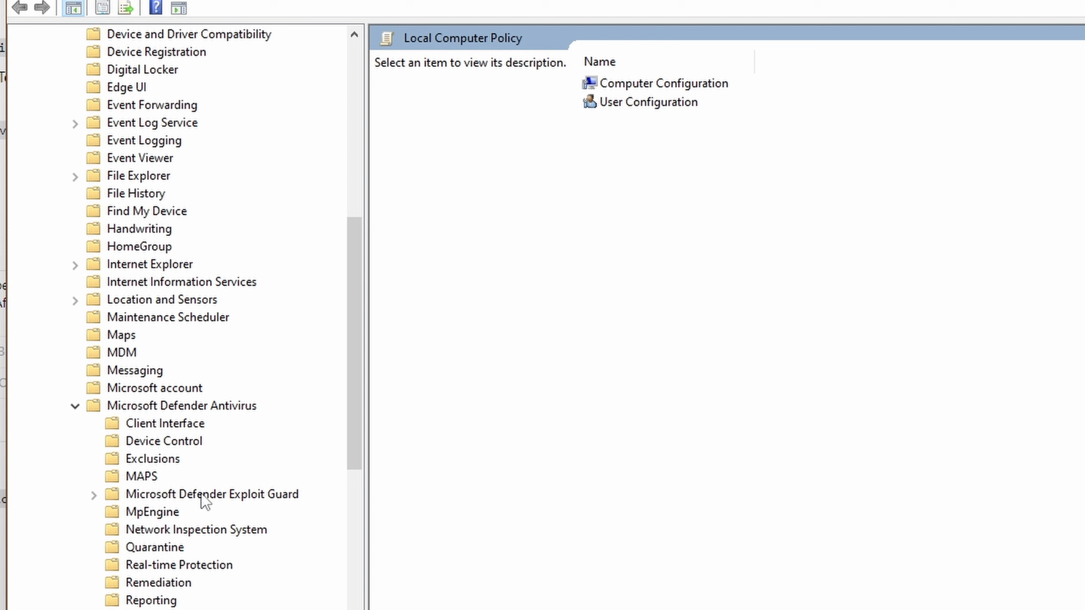
- Open the 'Turn off real-time protection' policy from the Real-time Protection folder for editing
click(193, 565)
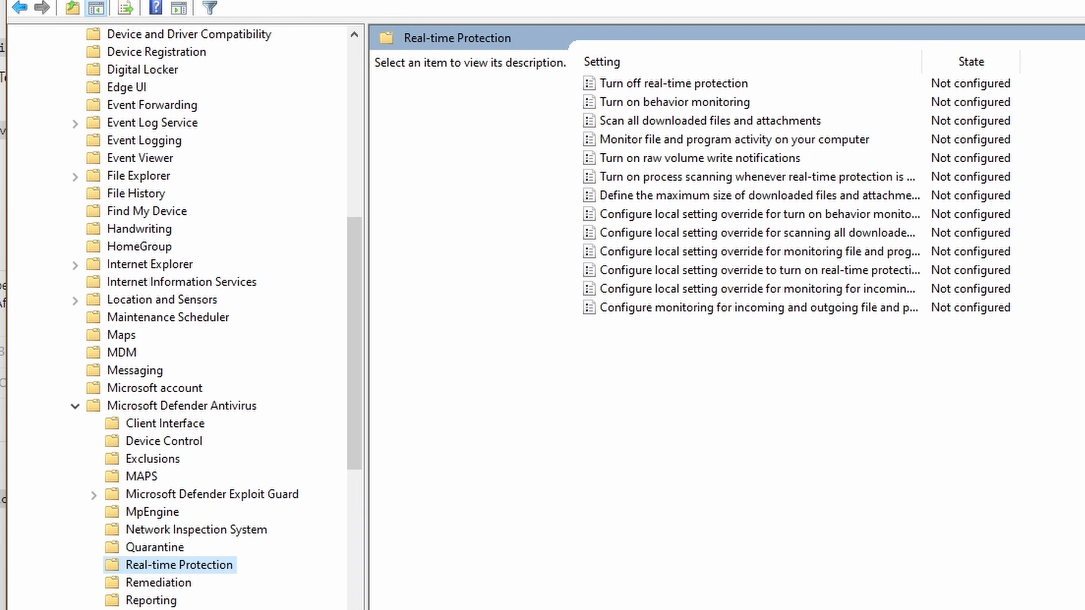
click(679, 90)
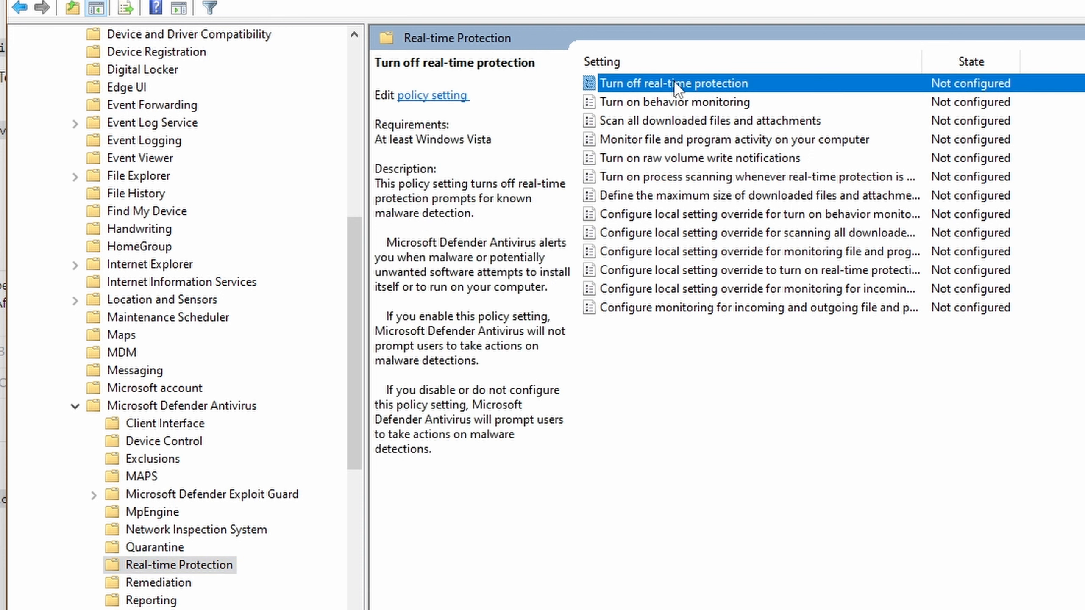
double_click(668, 85)
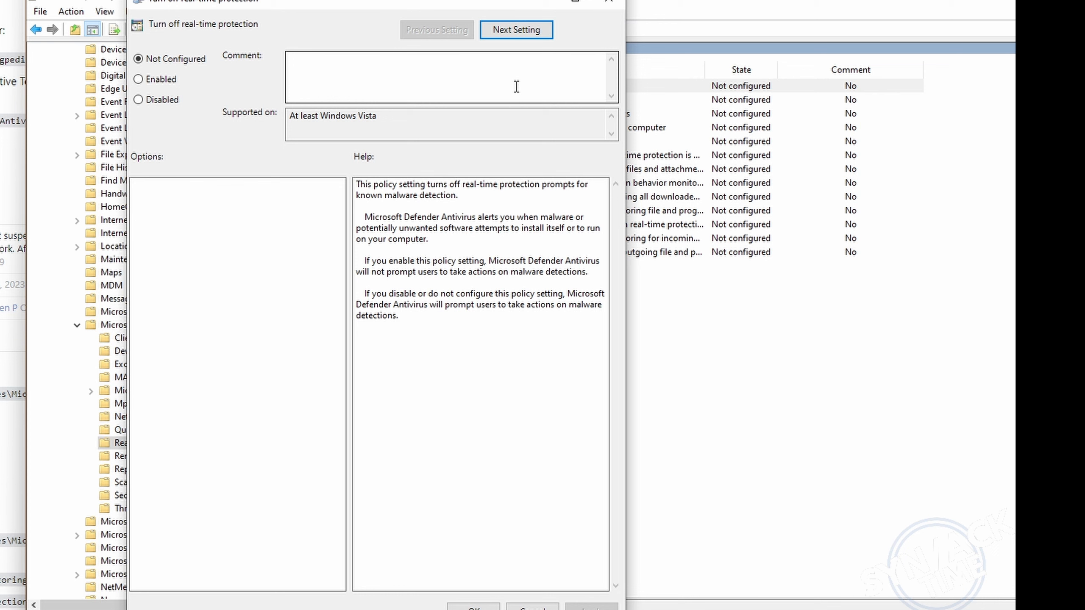
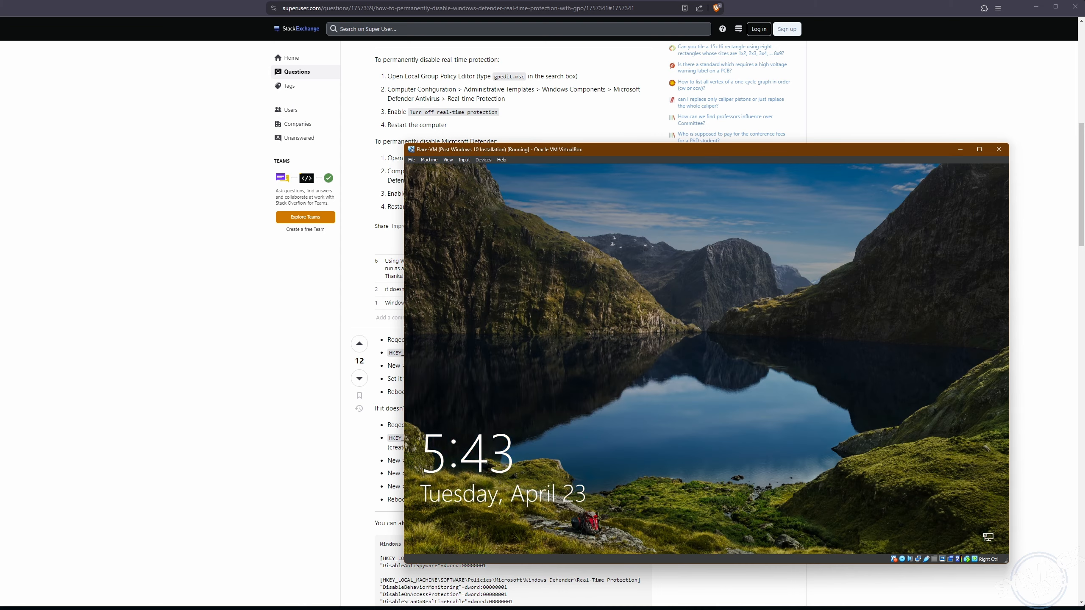
- Dismiss the VM lock screen and sign in to the Flare account with its password
click(701, 387)
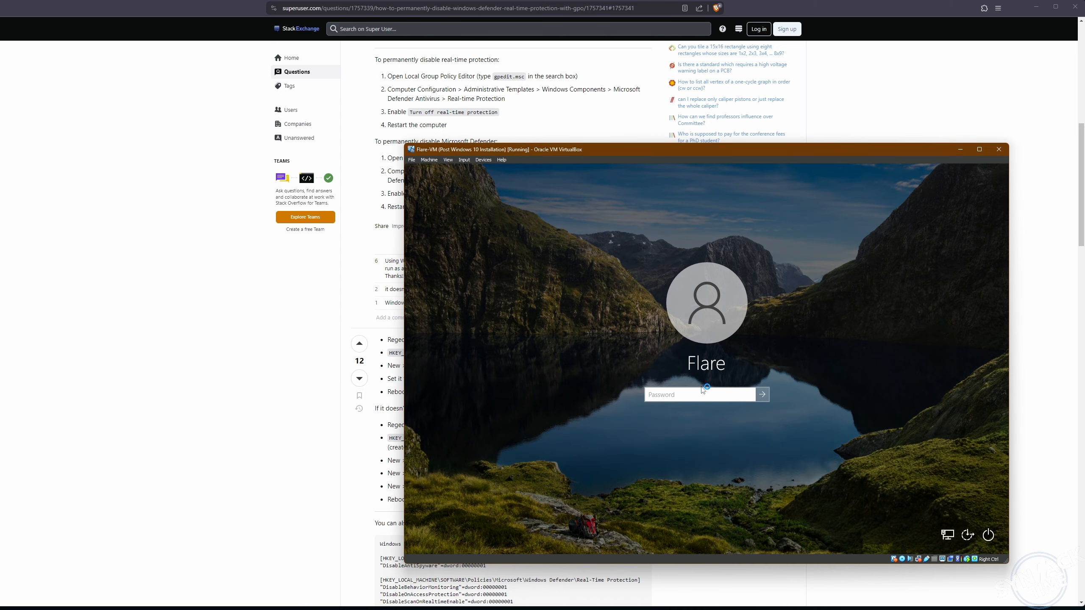
text(•••)
key(Return)
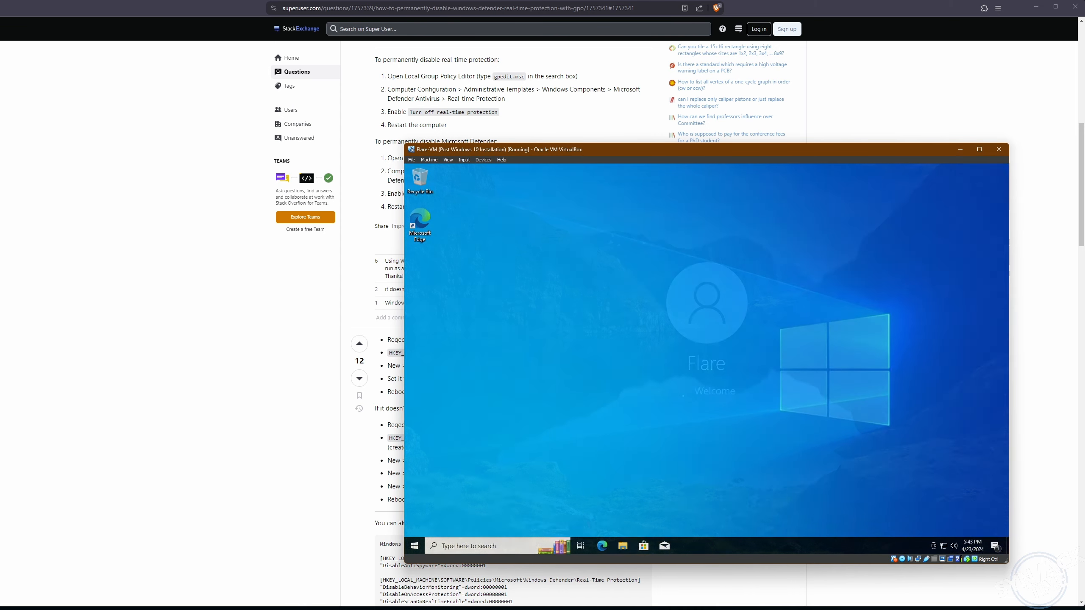
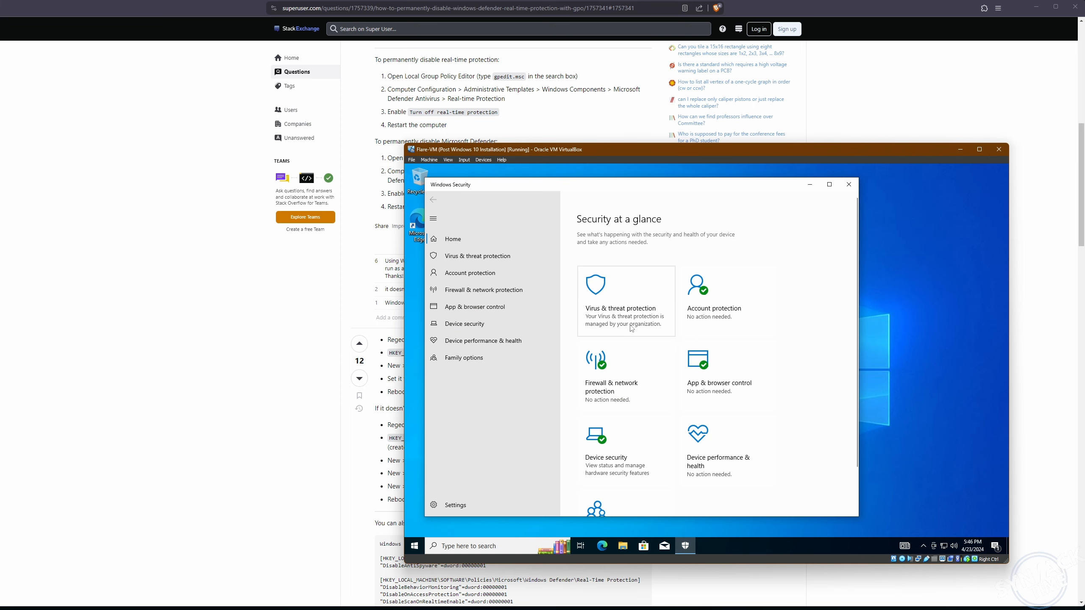
- Confirm Virus & threat protection shows no active antivirus, then close Windows Security and return to Flare-VM
click(627, 309)
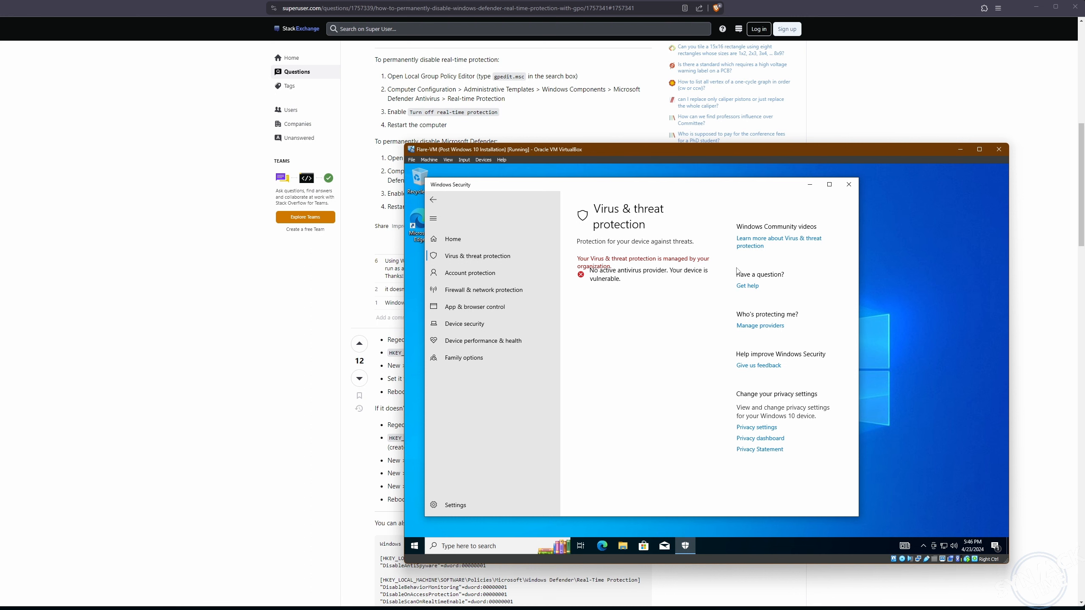
click(849, 185)
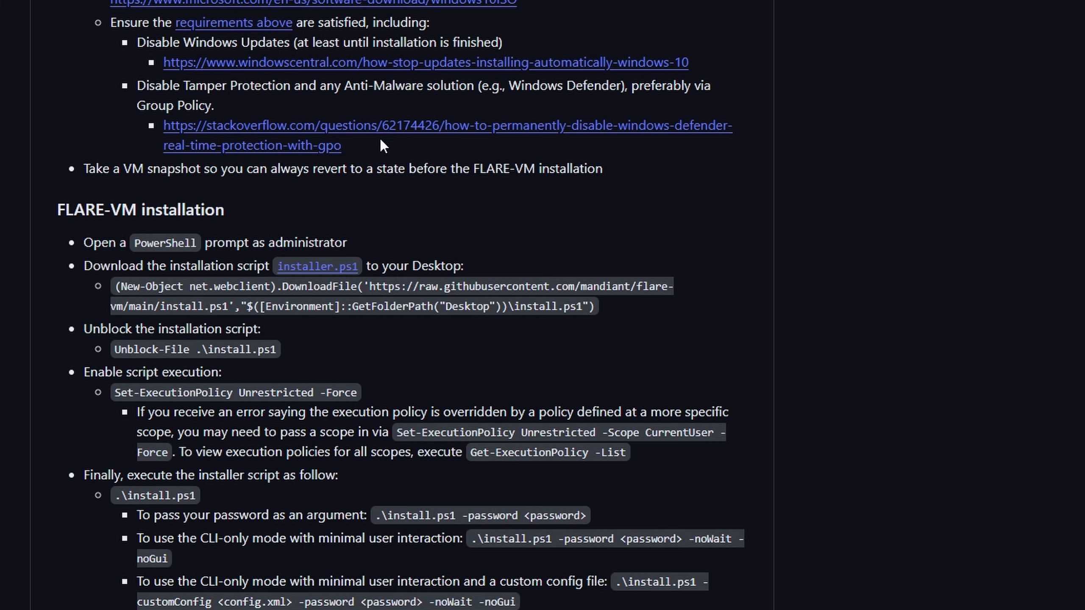
key(alt+Tab)
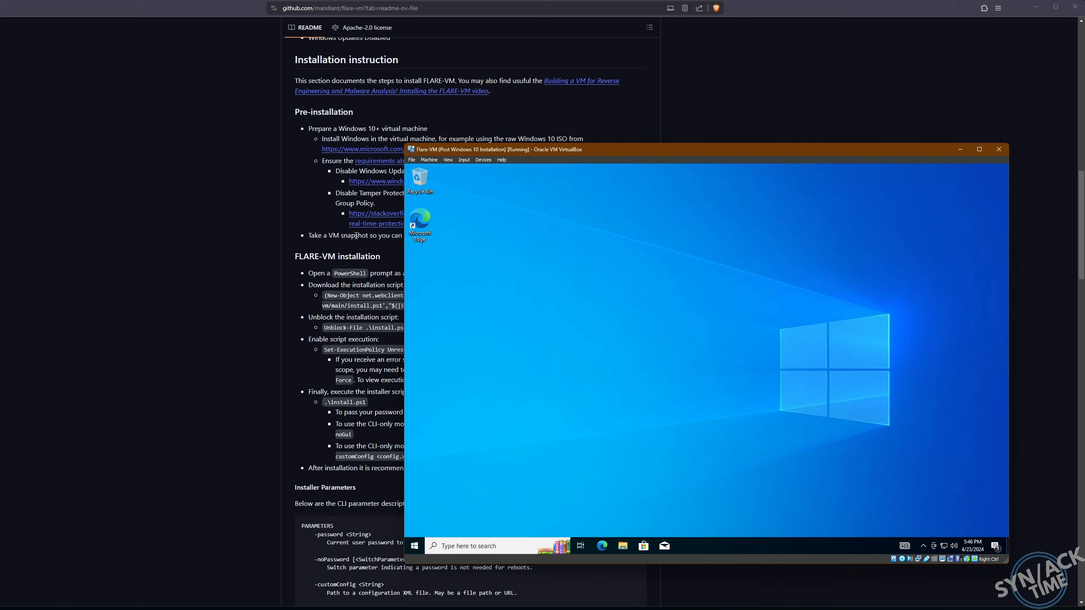
- Shut down the Flare-VM guest from its Start menu power options
click(415, 547)
click(416, 529)
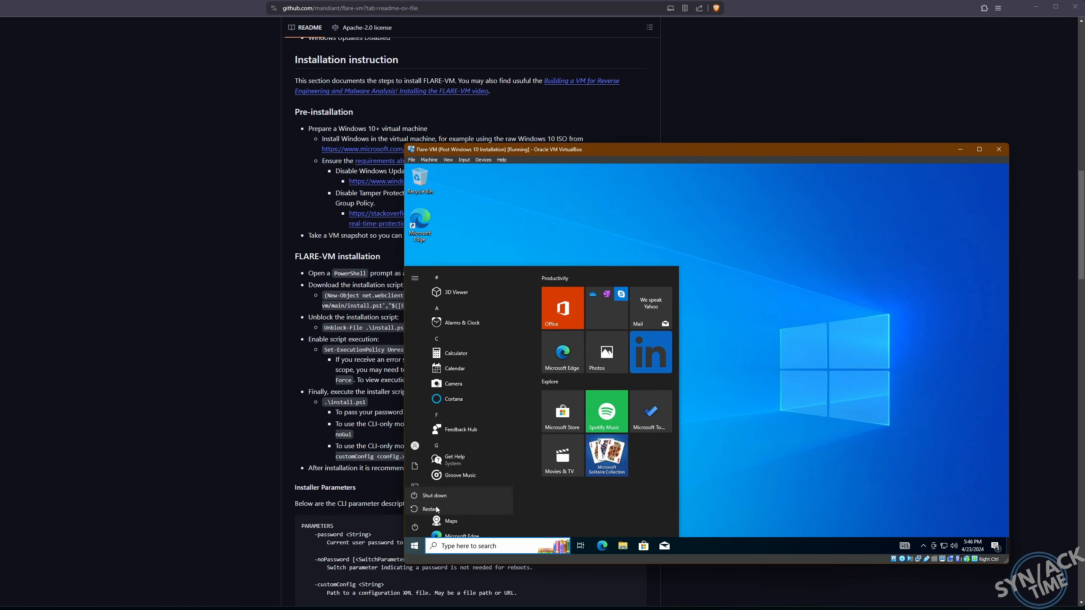
click(440, 494)
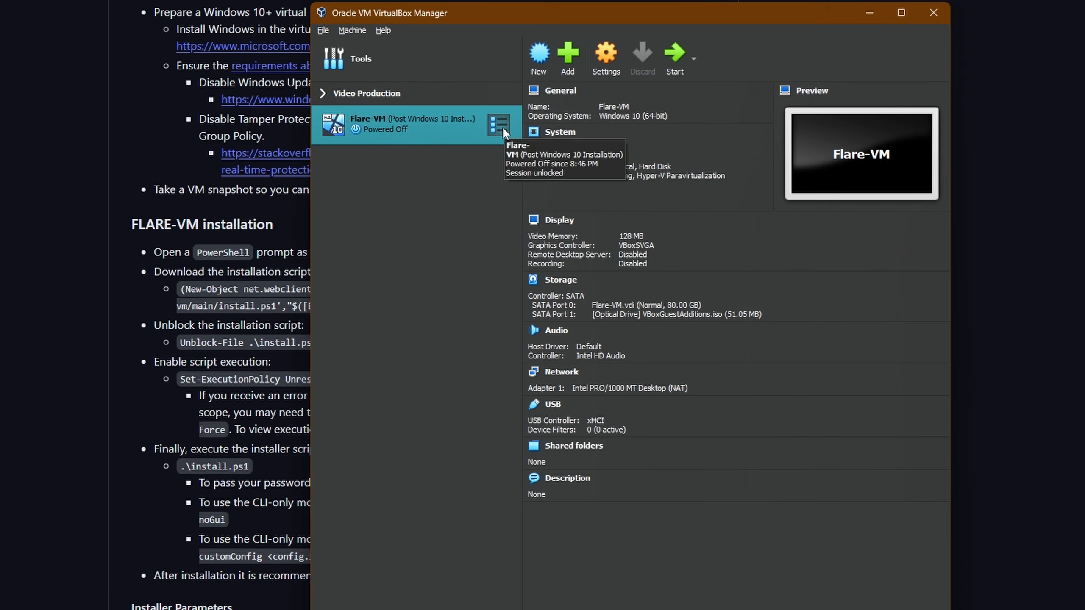
- Take a Flare-VM snapshot named 'Post Windows Defender Disabled', then return to the Details view
click(516, 196)
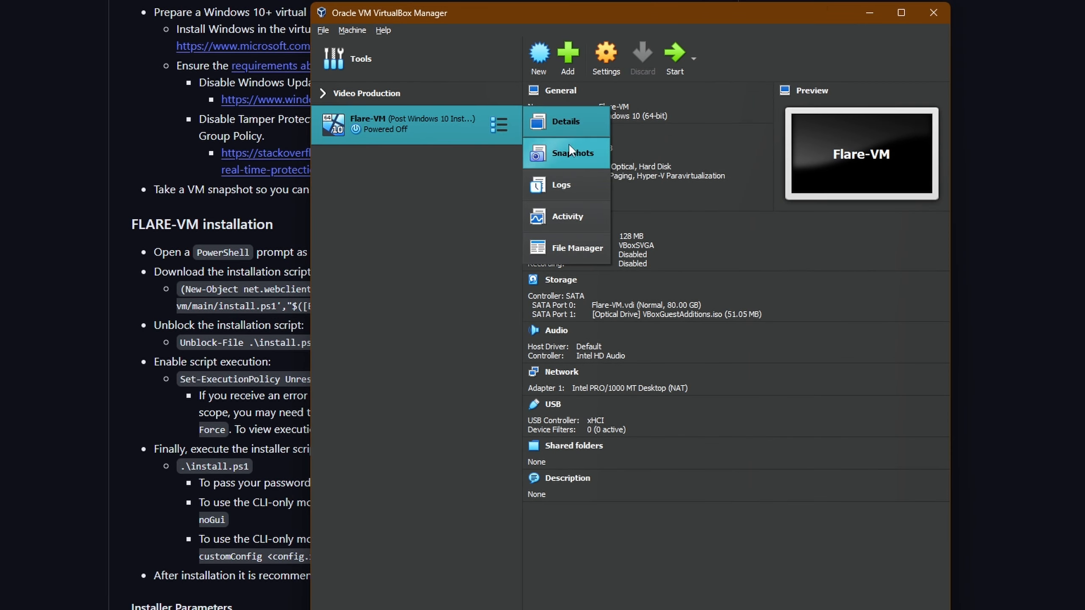
click(557, 212)
click(540, 57)
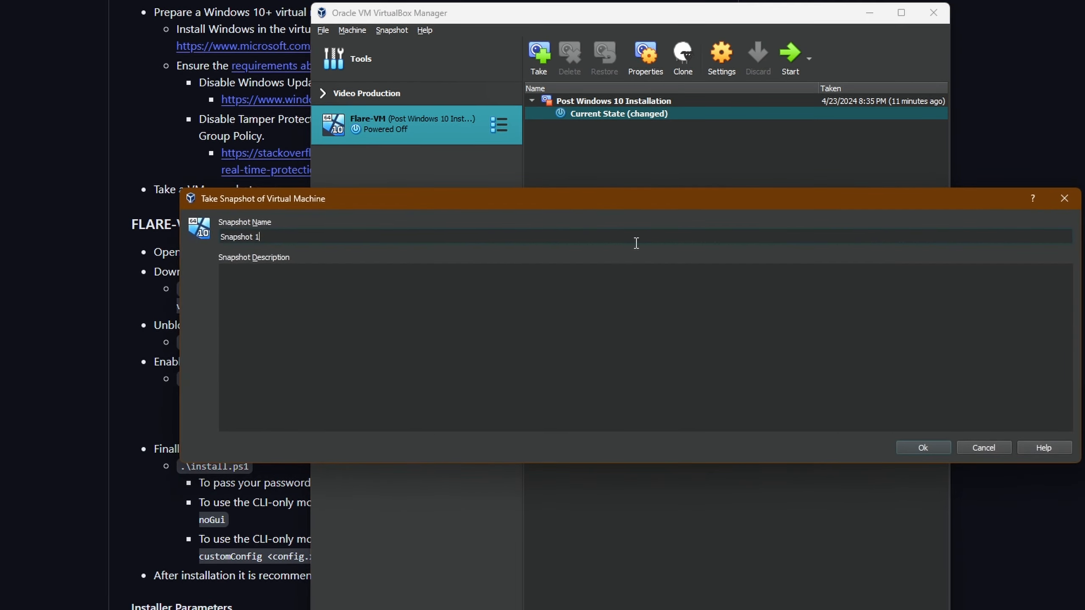
drag(299, 242, 230, 237)
text(Post Windows Defe)
text(nder Disabled)
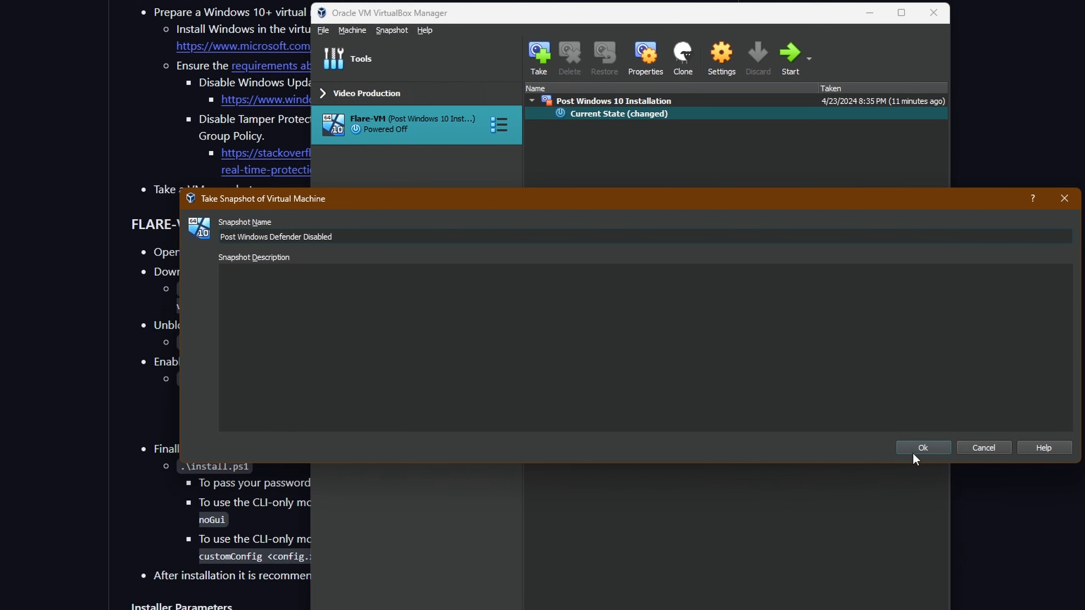
click(923, 447)
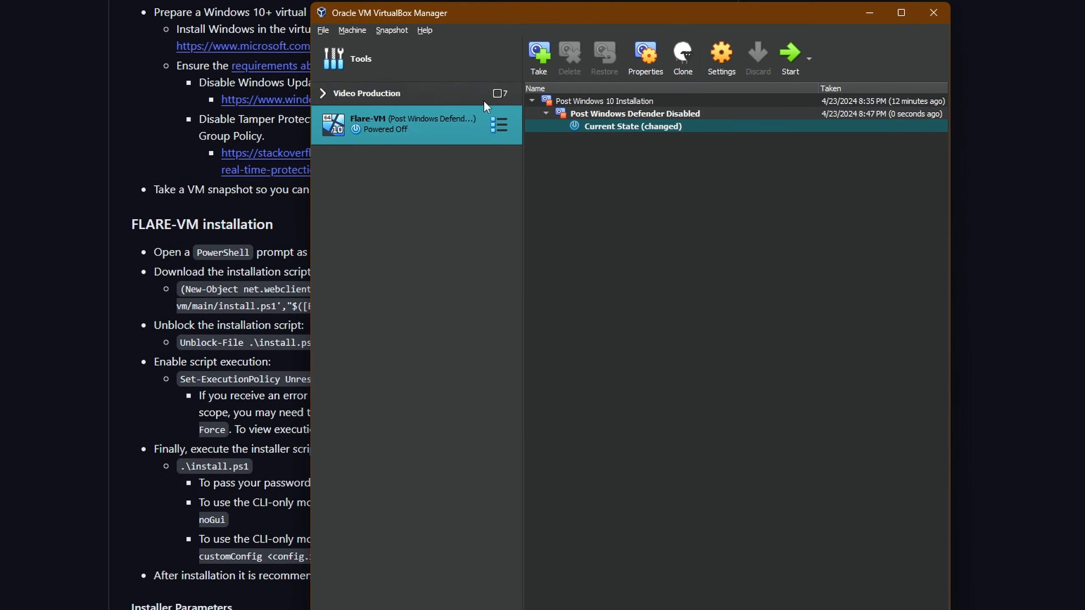
click(499, 125)
click(581, 134)
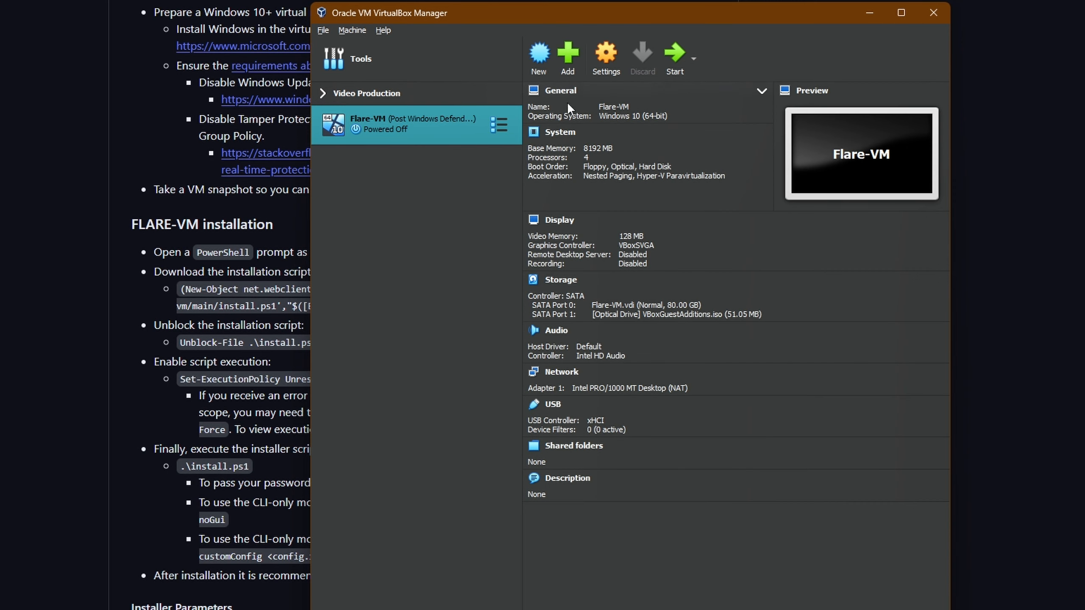
- Boot Flare-VM and launch Microsoft Edge on its Windows desktop
click(670, 55)
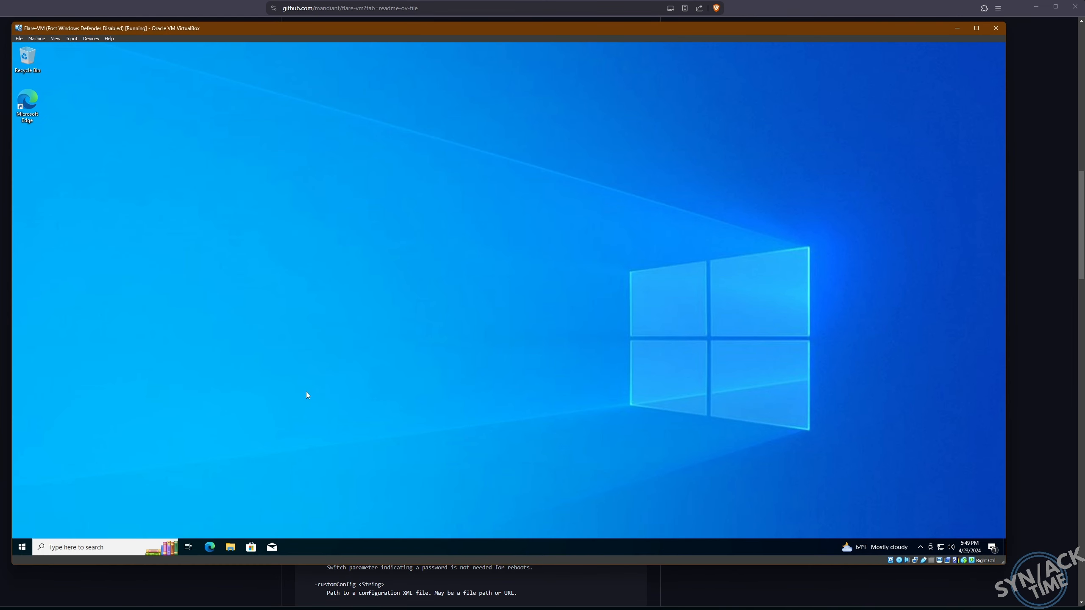
double_click(27, 102)
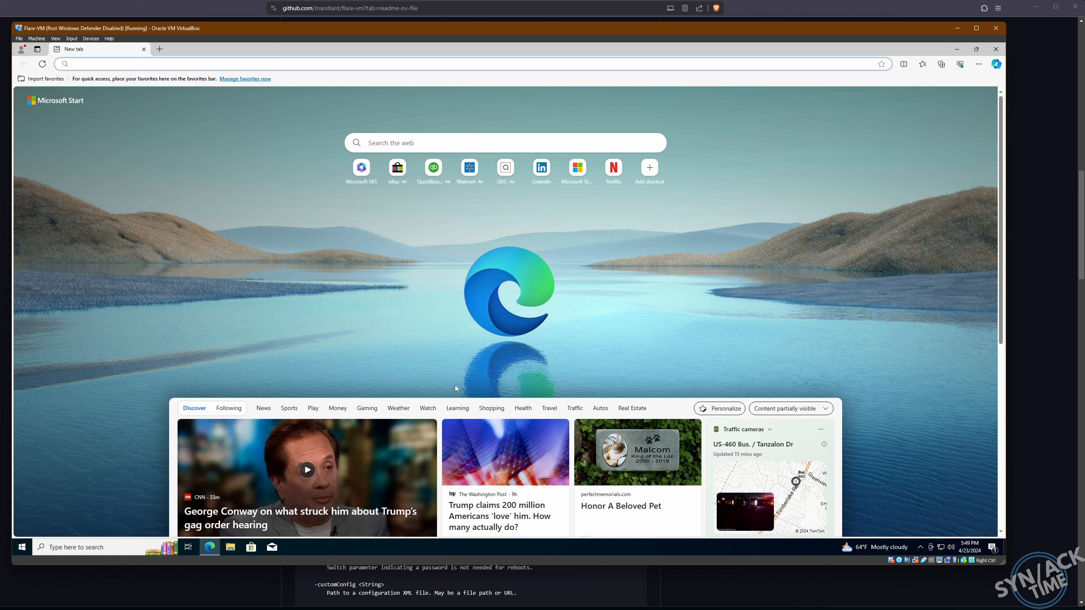
- Go to google.com in Edge and search for 'flare vm'
scroll(611, 404, down, 5)
scroll(611, 404, up, 5)
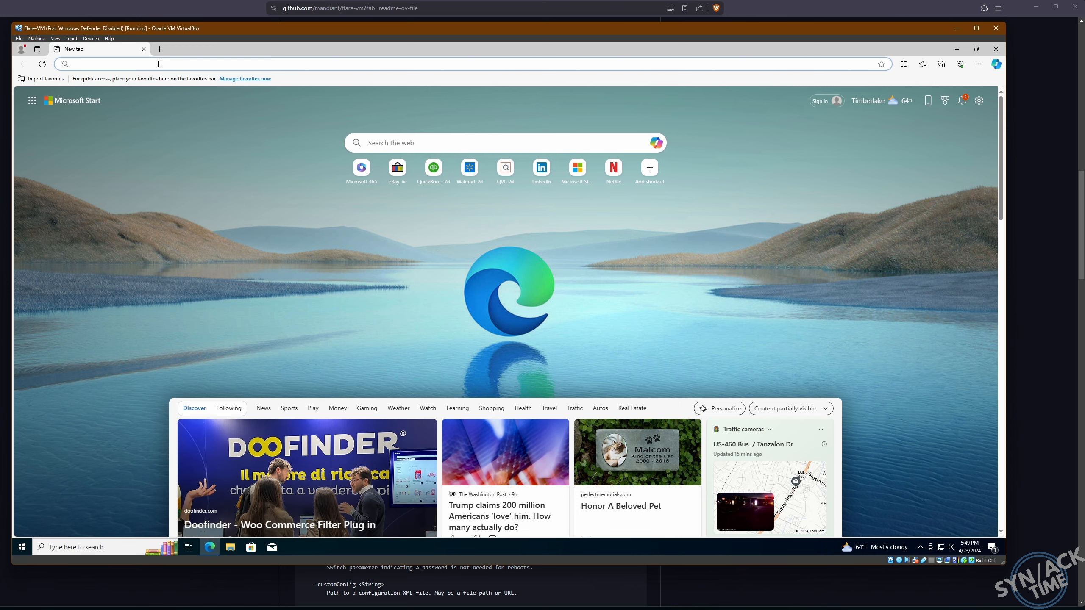
text(google.com)
key(Return)
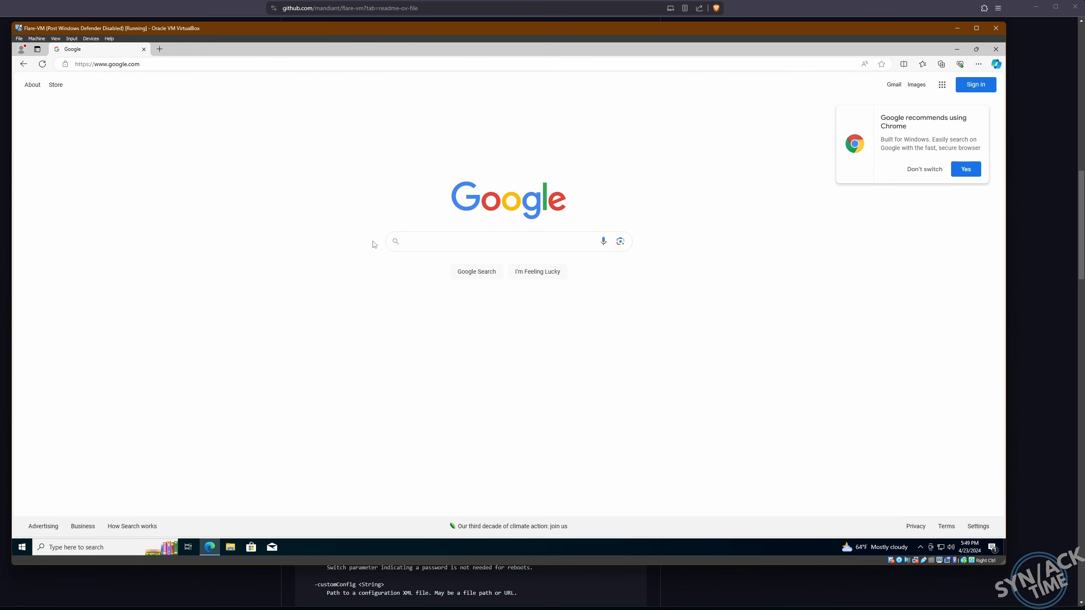
click(460, 238)
text(flam)
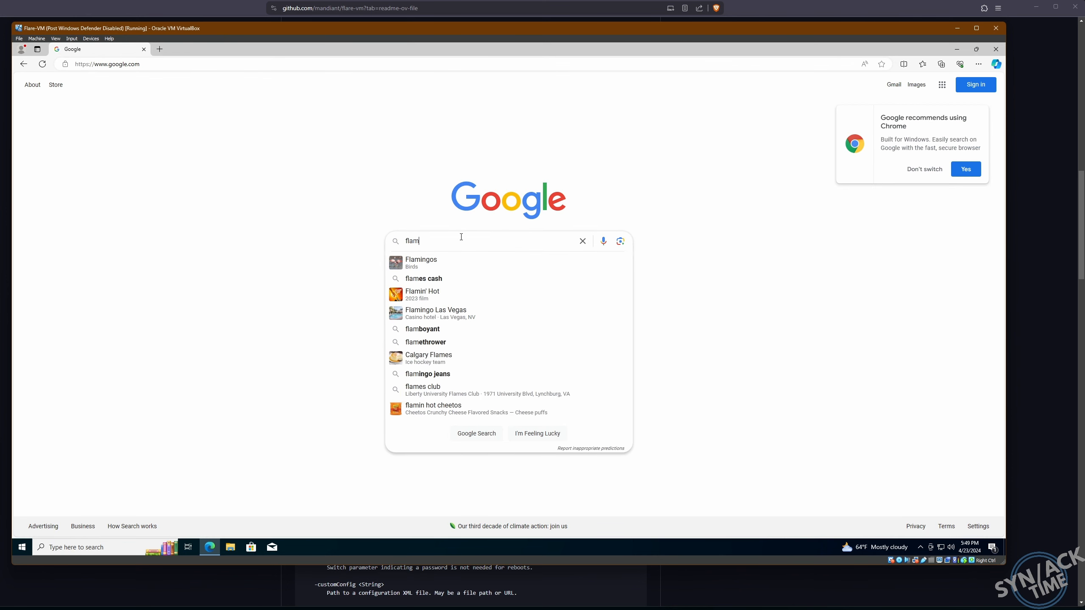
key(BackSpace)
text(re vm)
key(Return)
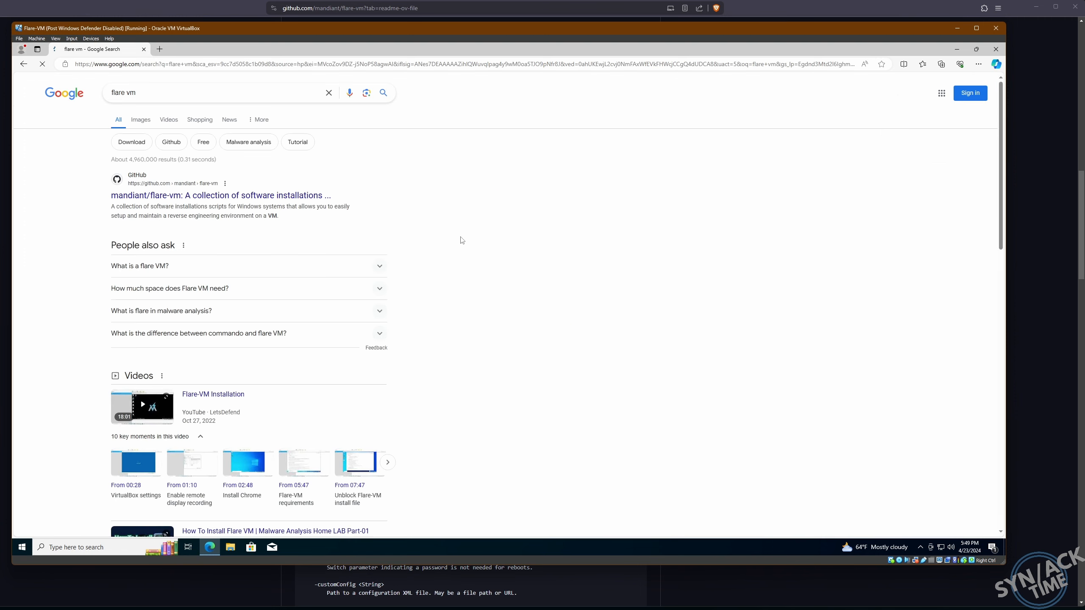
- Open the mandiant/flare-vm GitHub result and scroll to its installation instructions
click(133, 196)
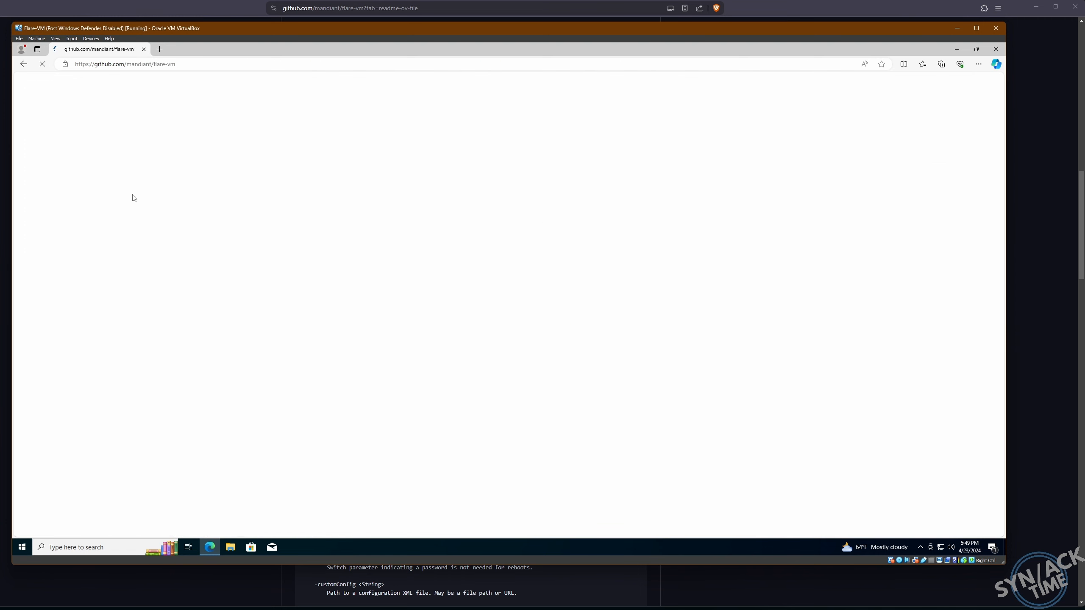
scroll(239, 345, down, 1)
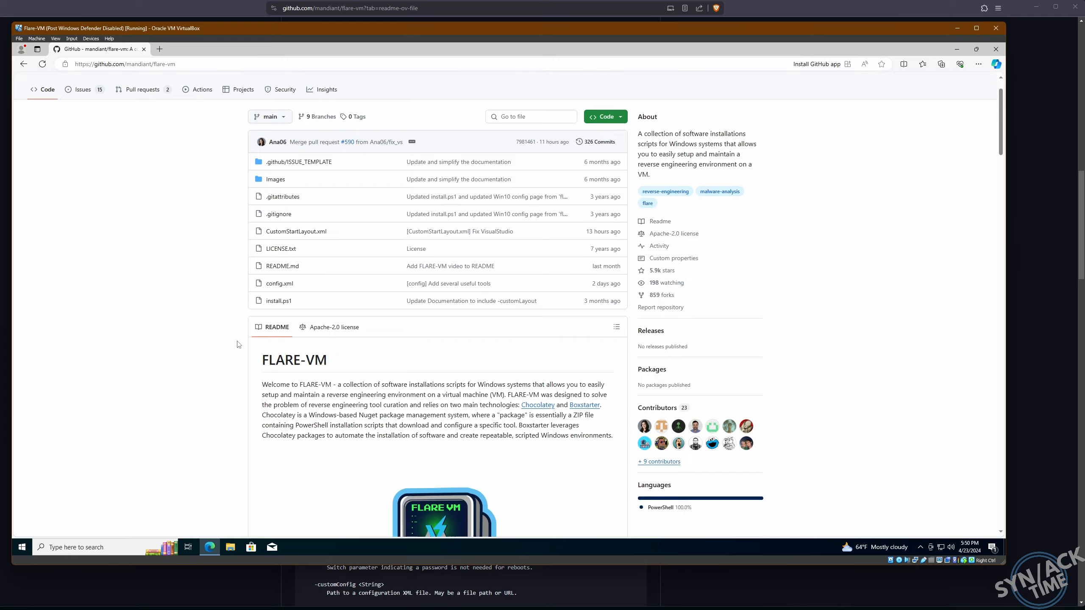
scroll(238, 345, down, 15)
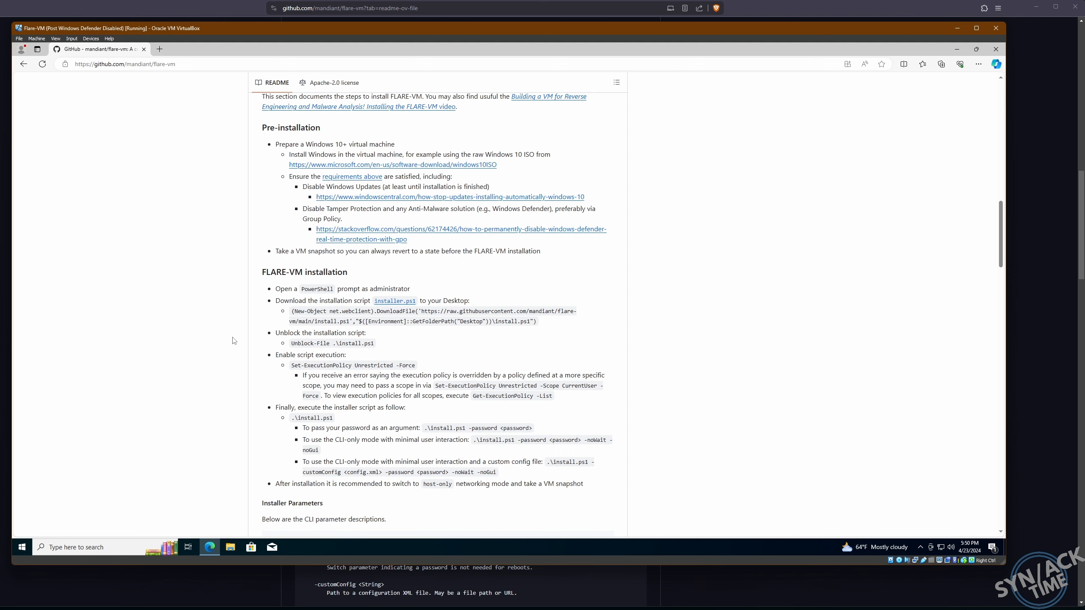
scroll(235, 342, down, 2)
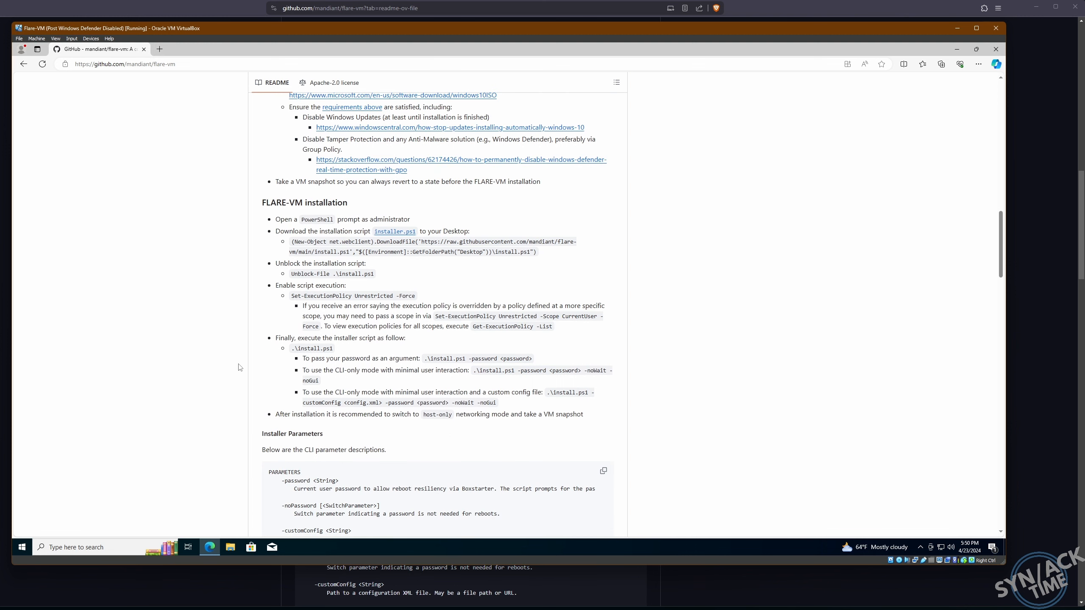
- Launch Windows PowerShell as administrator and move it beside the README
click(22, 548)
text(power)
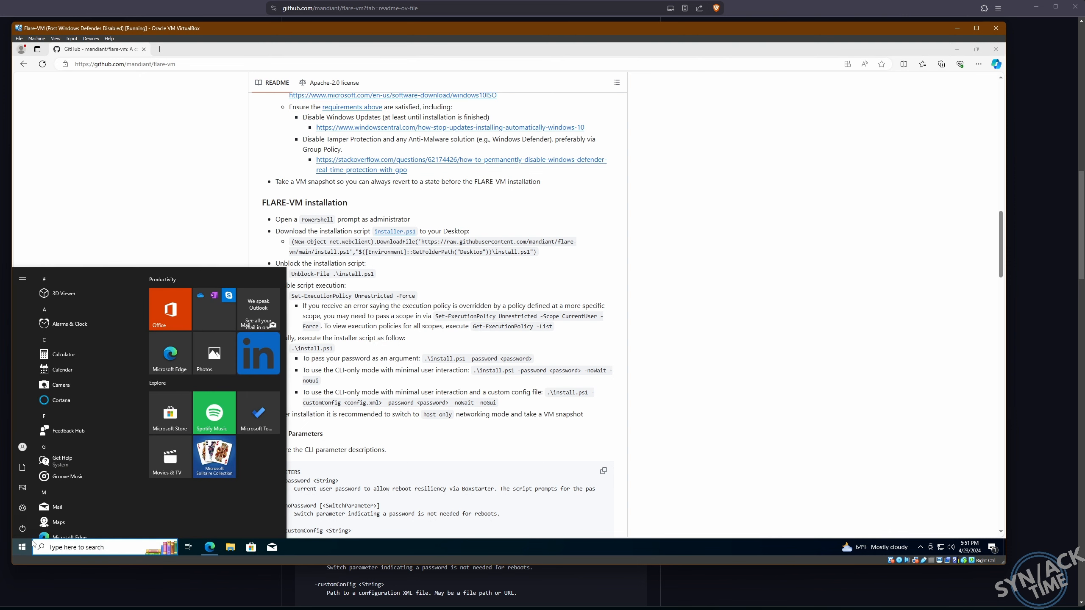
text(shell)
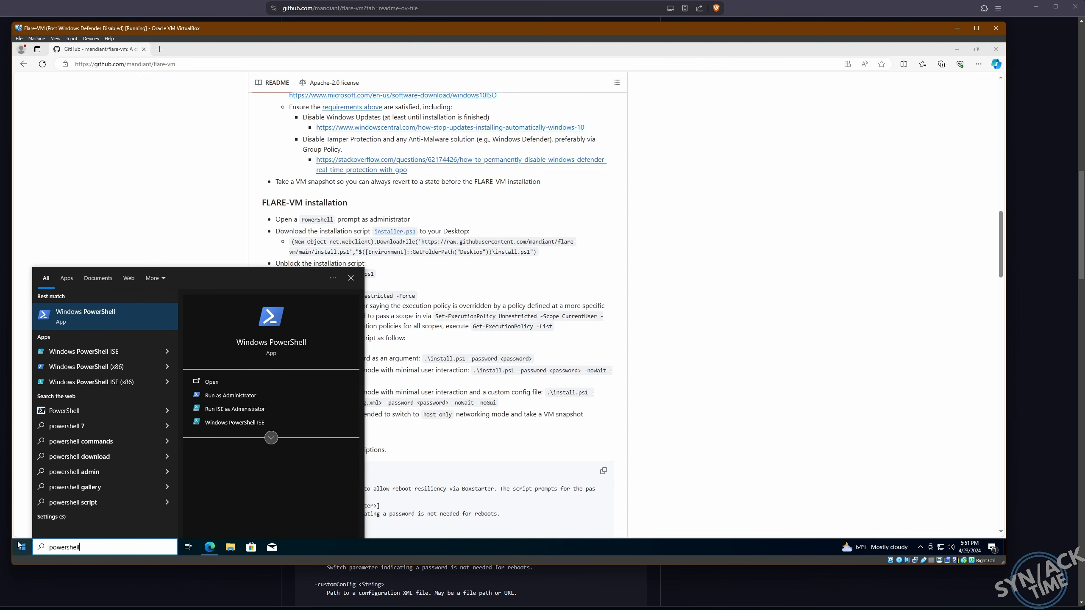
click(231, 396)
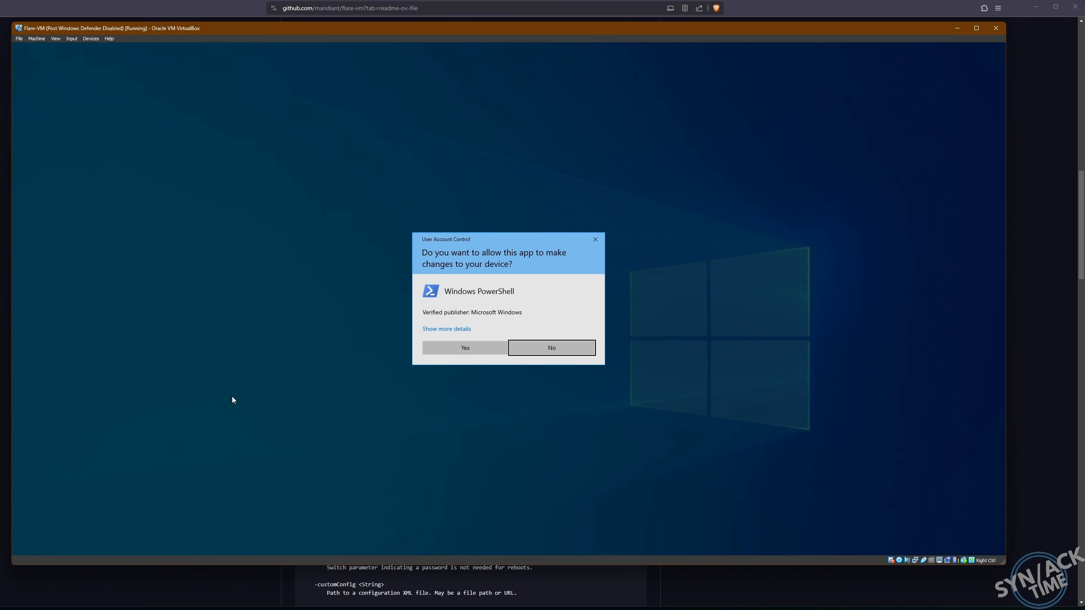
click(440, 352)
drag(164, 65, 762, 140)
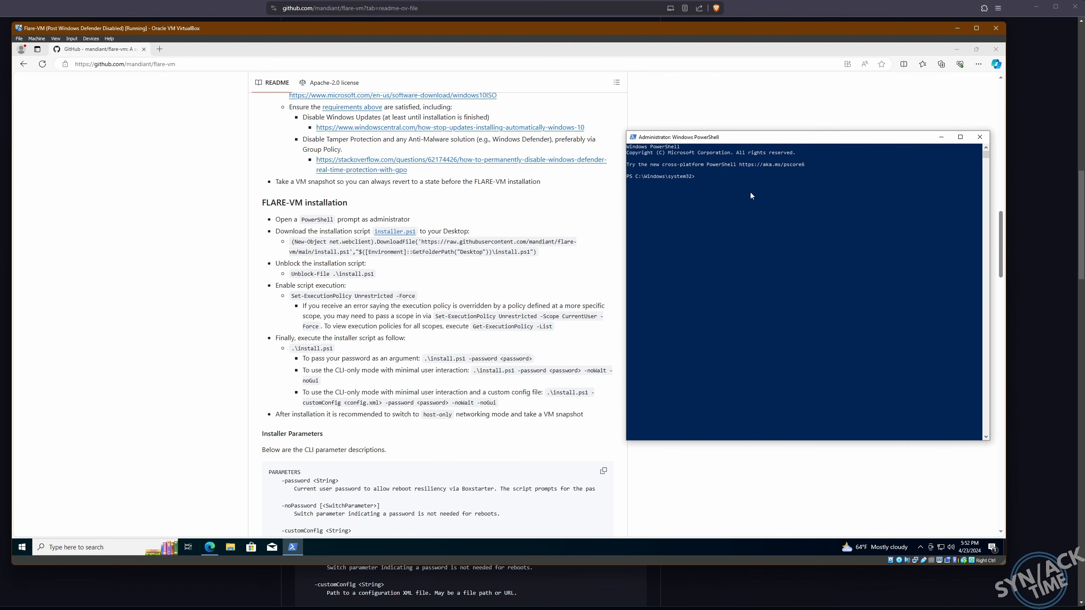
- Change the PowerShell directory to the Flare user's Desktop folder
click(750, 224)
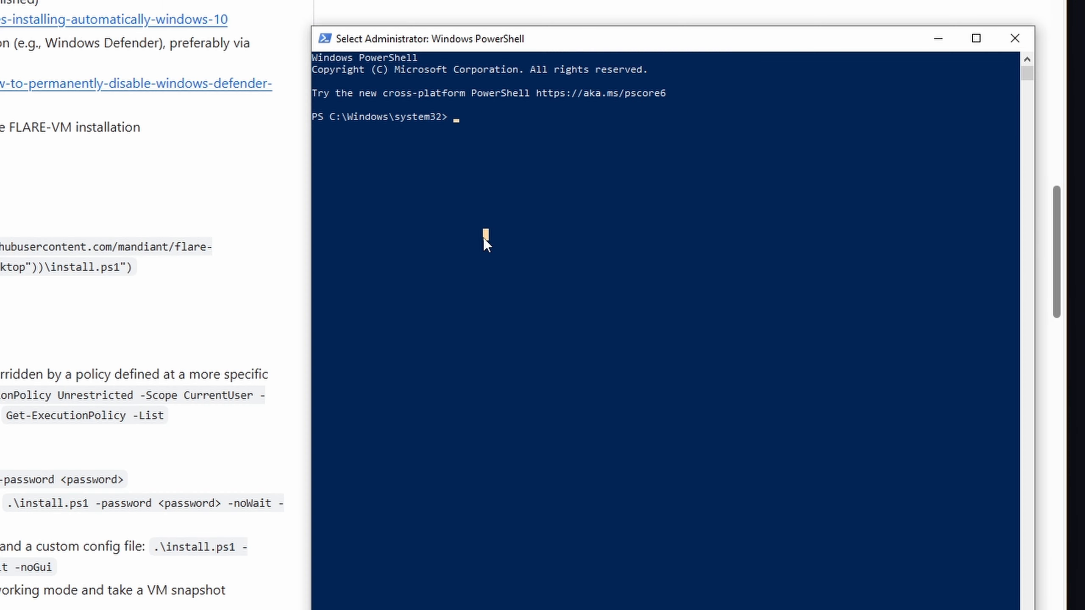
text(cd \us)
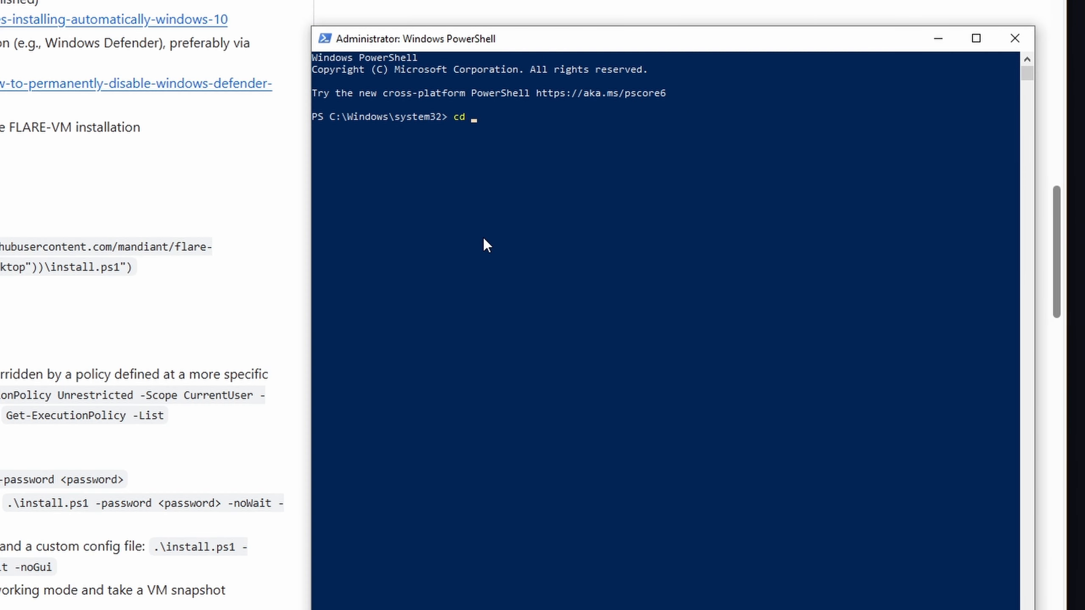
text(er)
key(Tab)
text(fla)
key(Tab)
text(de)
key(Tab)
key(Return)
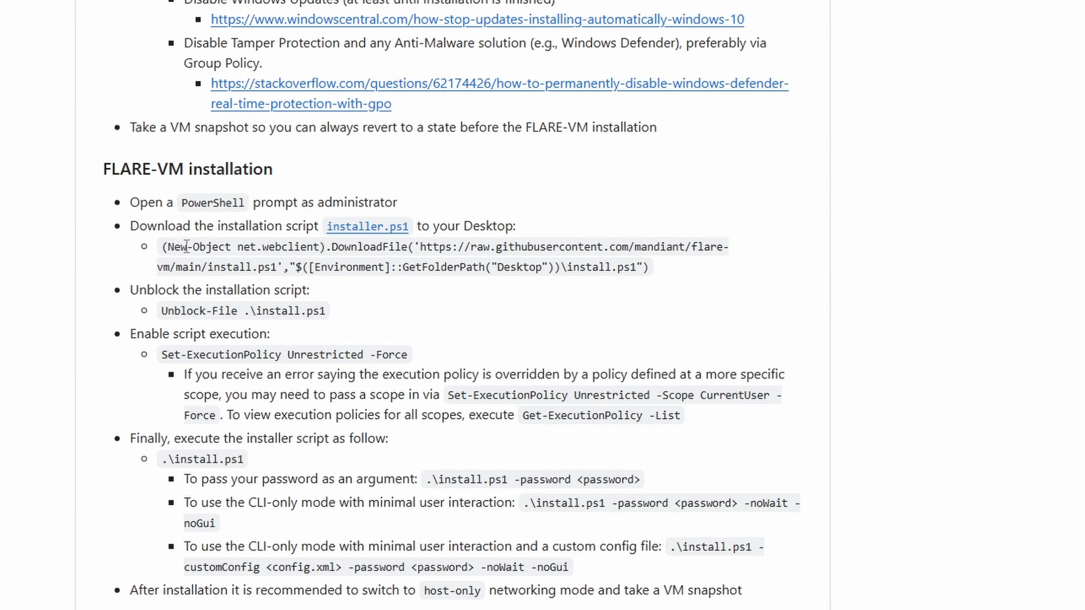
- Run the README's DownloadFile command to fetch install.ps1, then list the Desktop with ls
drag(162, 246, 650, 265)
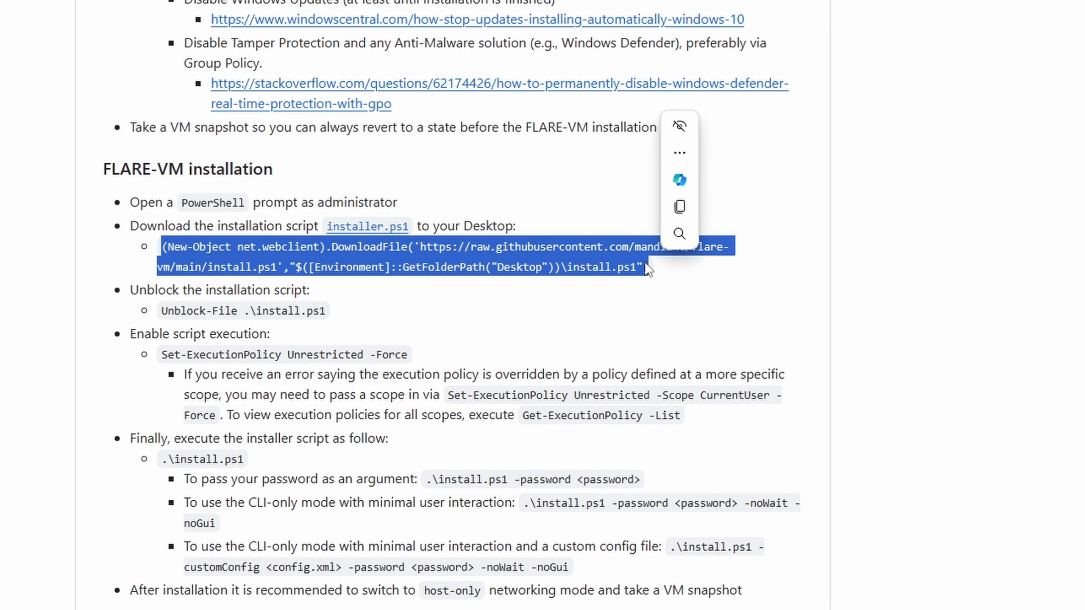
key(ctrl+c)
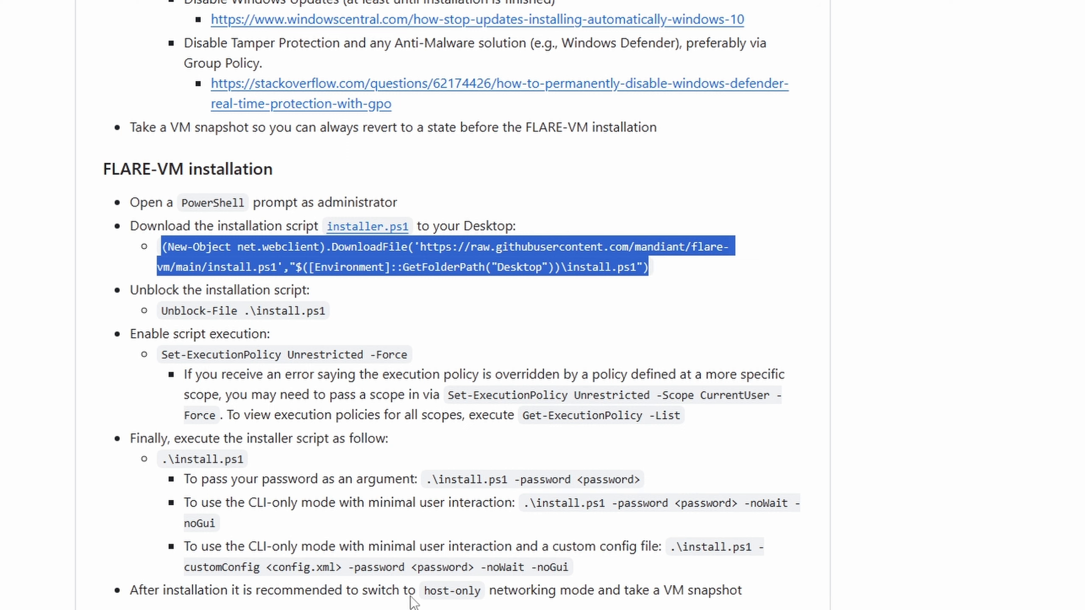
key(alt+Tab)
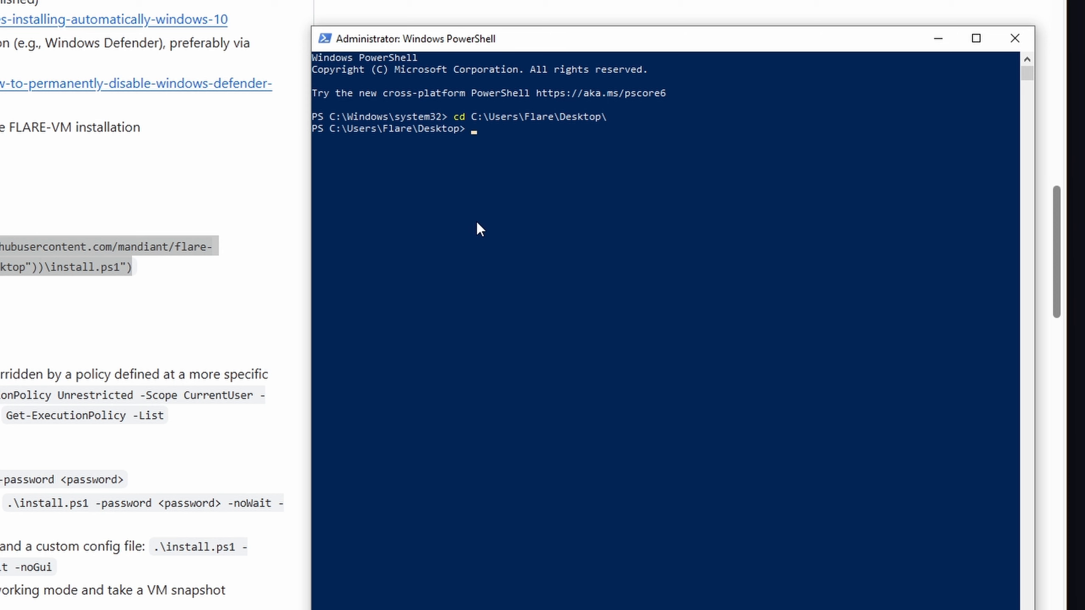
key(ctrl+v)
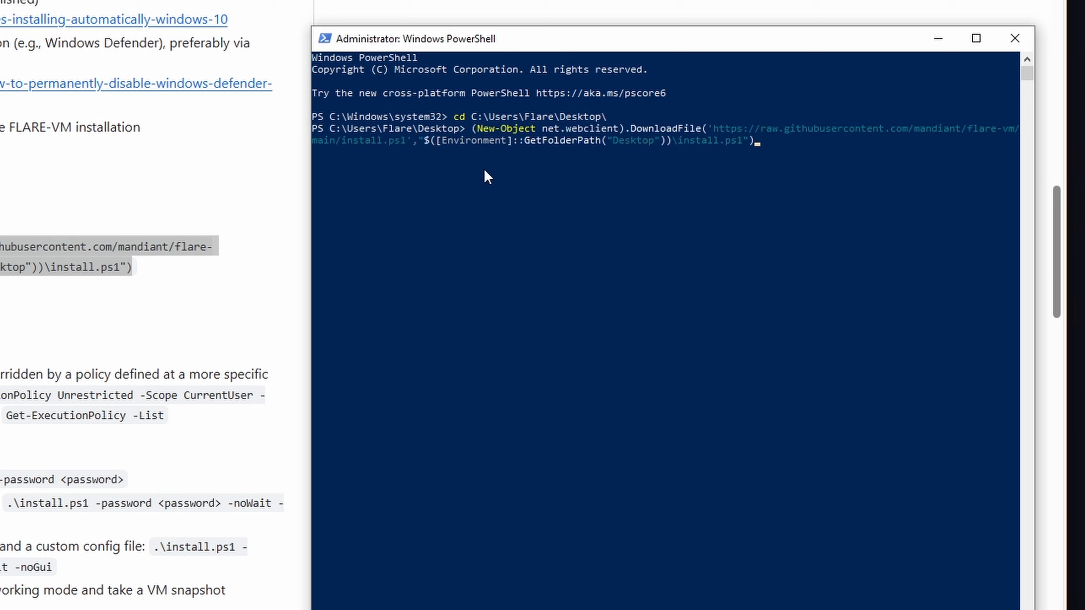
key(Return)
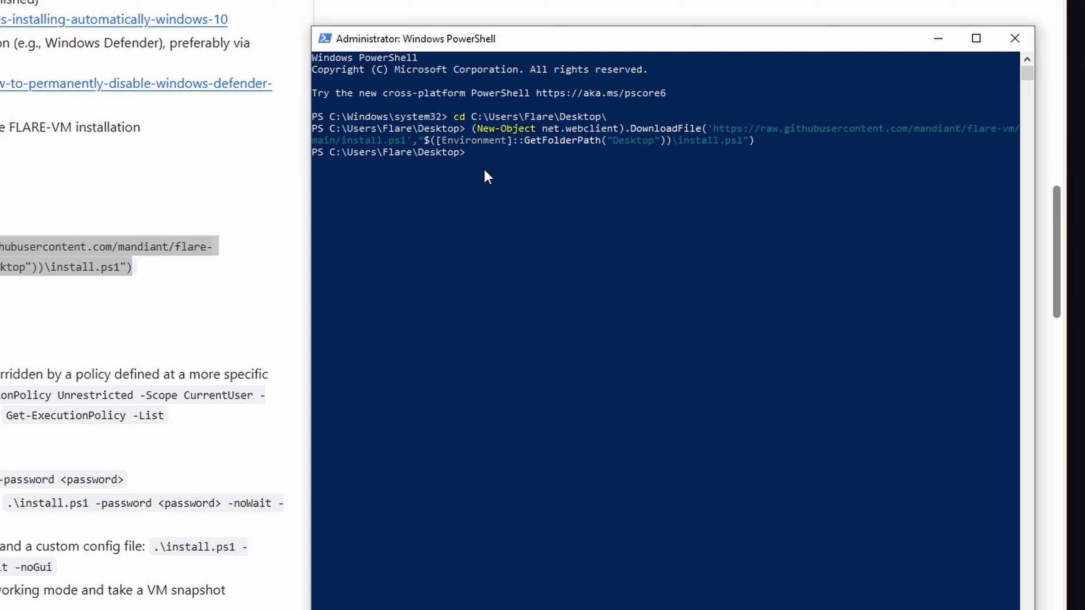
text(ls)
key(Return)
scroll(607, 291, down, 3)
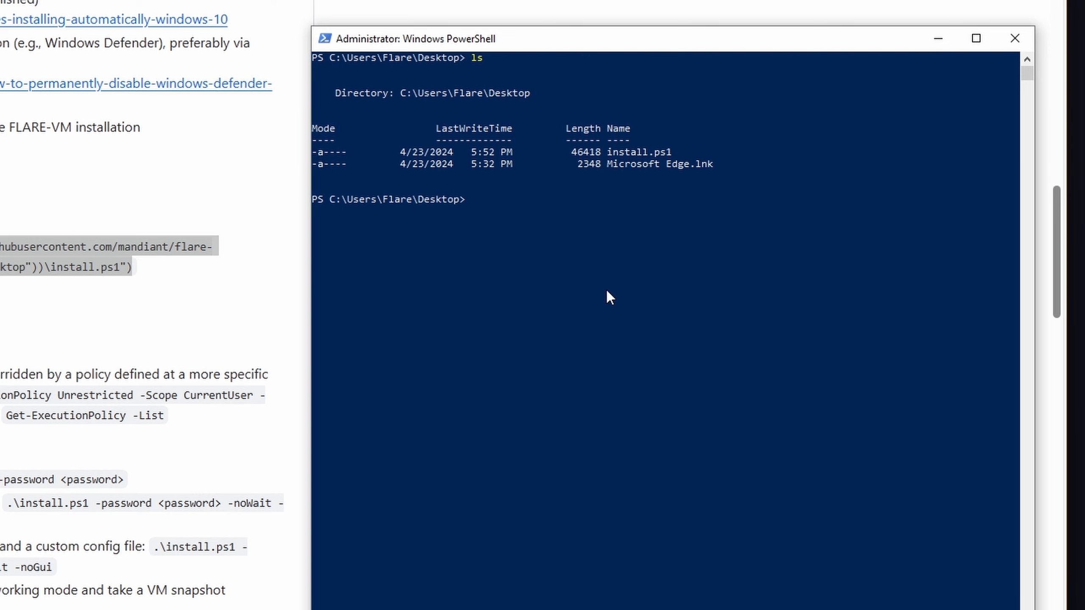
- Unblock the downloaded script with Unblock-File .\install.ps1
text(Unblock-File .\i)
key(Tab)
key(Return)
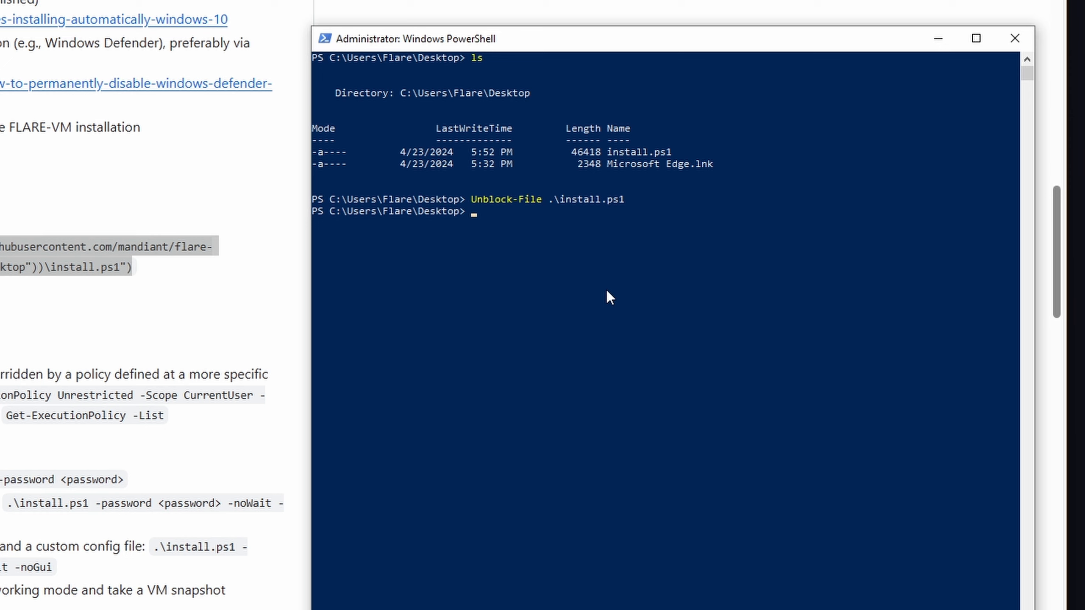
- Set the execution policy to Unrestricted with Set-ExecutionPolicy Unrestricted -Force
text(set-execut)
key(Tab)
text(Un)
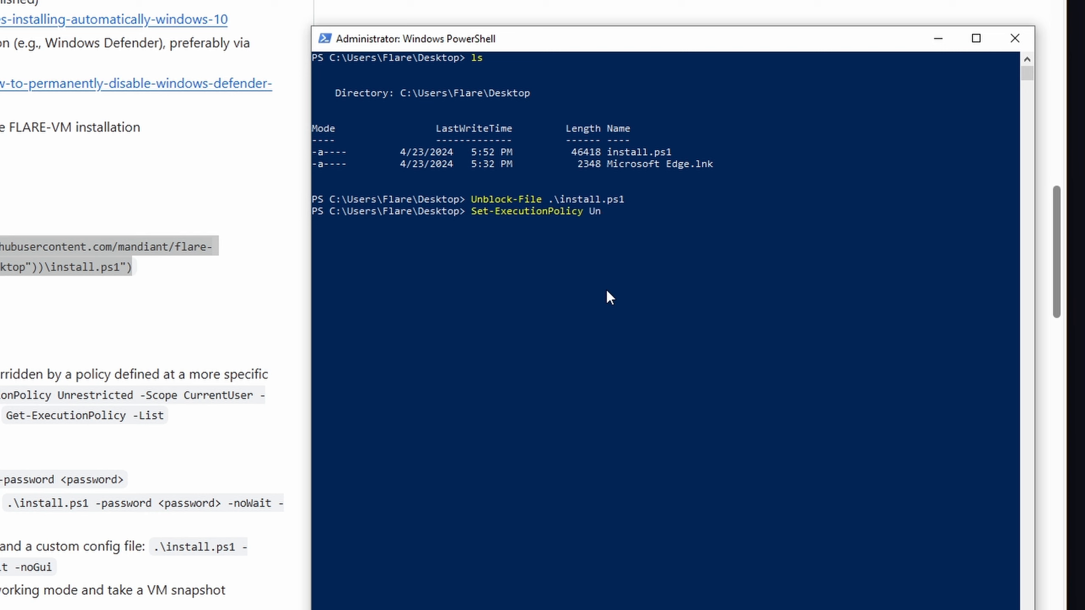
key(Tab)
text(-Force)
key(Return)
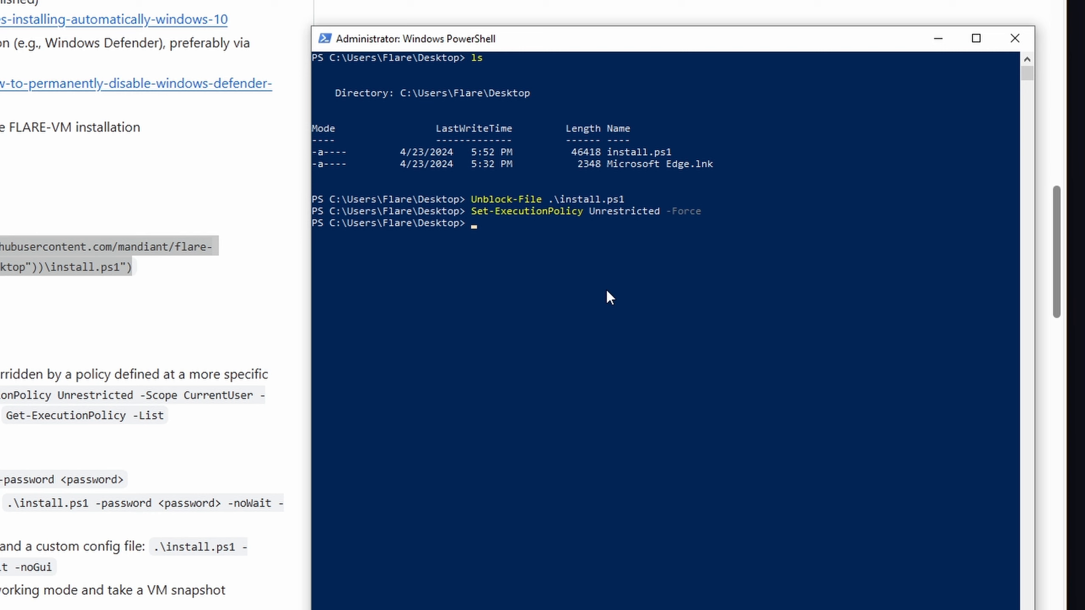
- Launch the FLARE-VM installer by running .\install.ps1
text(.\inst)
key(Tab)
key(Return)
- Resize the PowerShell window, answer Y at the snapshot prompt, and enter the account password
ctrl+scroll(775, 267, up, 5)
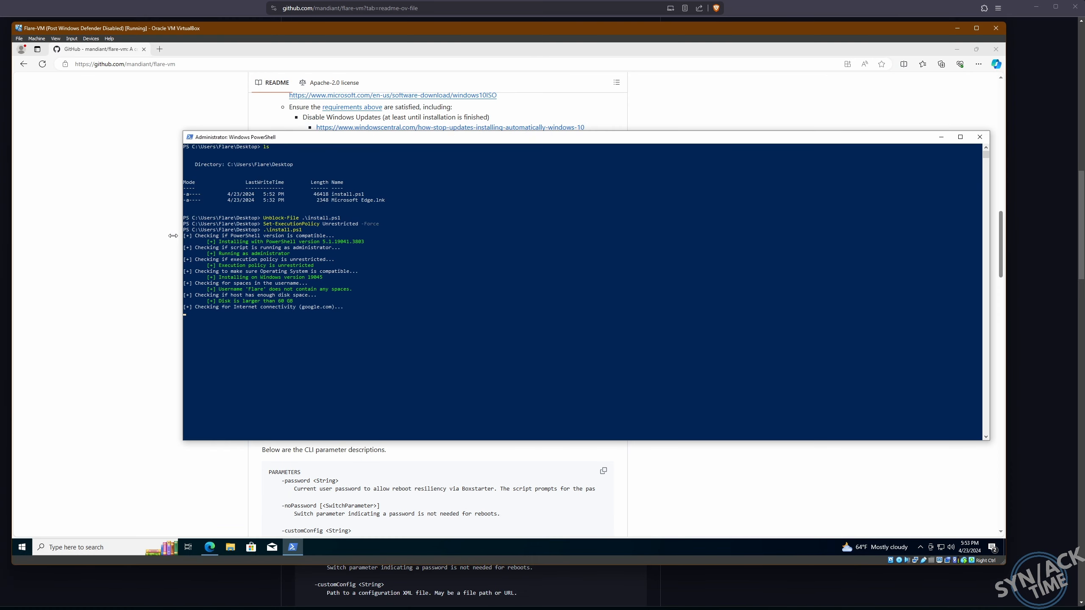
mouse_move(166, 131)
mouse_down()
mouse_move(33, 64)
mouse_move(174, 113)
mouse_up()
drag(262, 121, 143, 75)
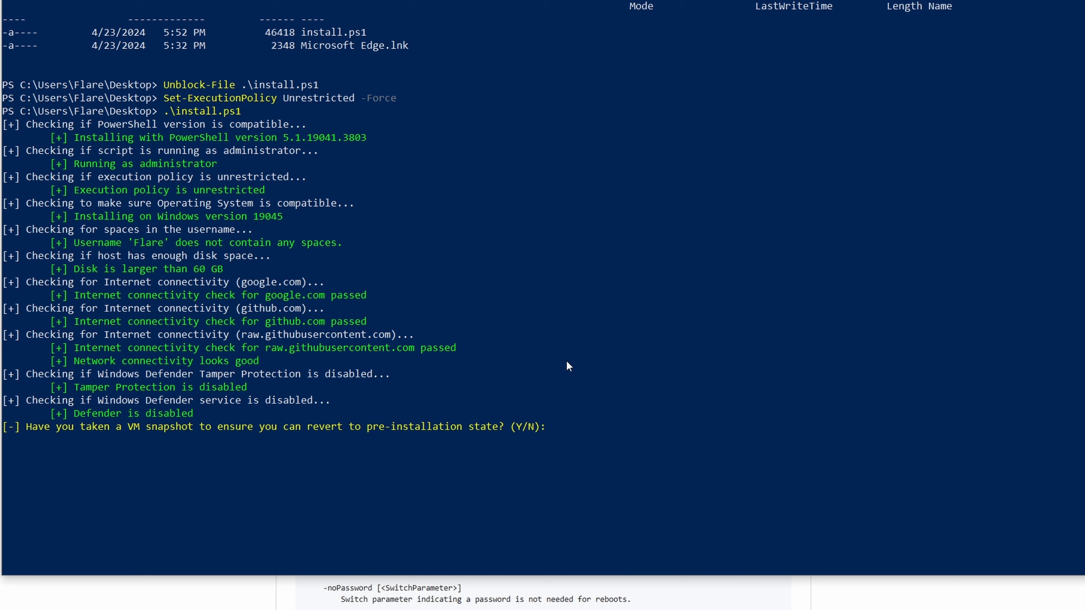
text(Y)
key(Return)
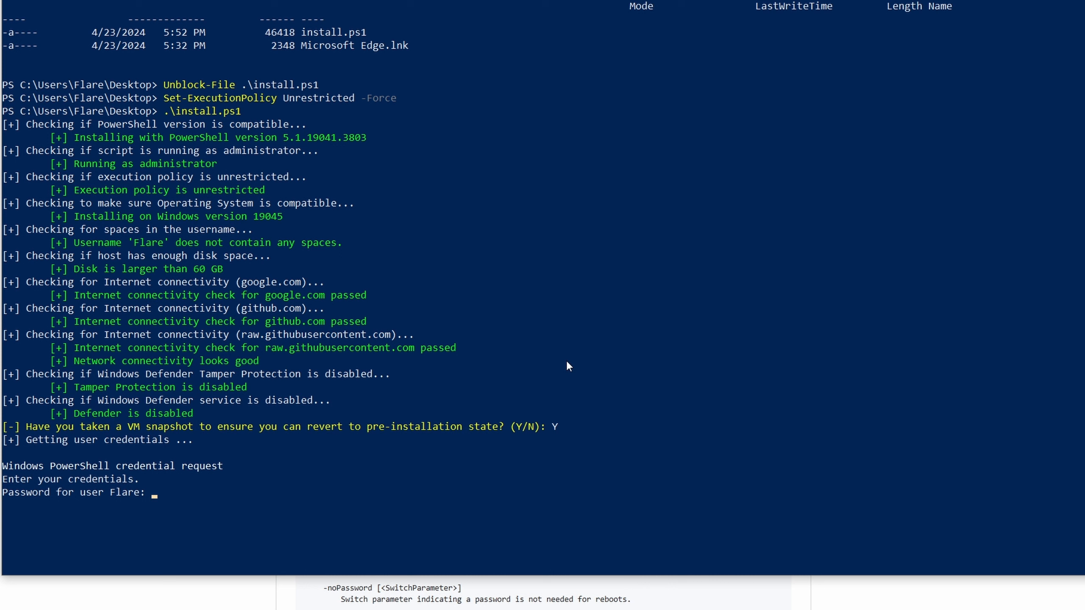
text(********)
key(Return)
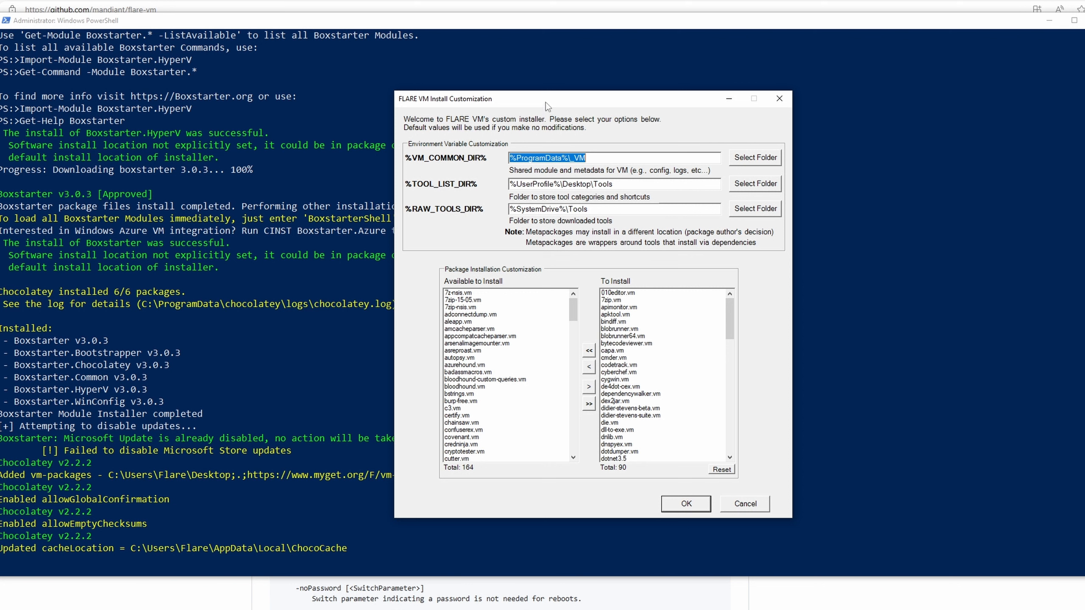
- Accept the default folders and packages in the FLARE VM Install Customization dialog
drag(535, 96, 527, 97)
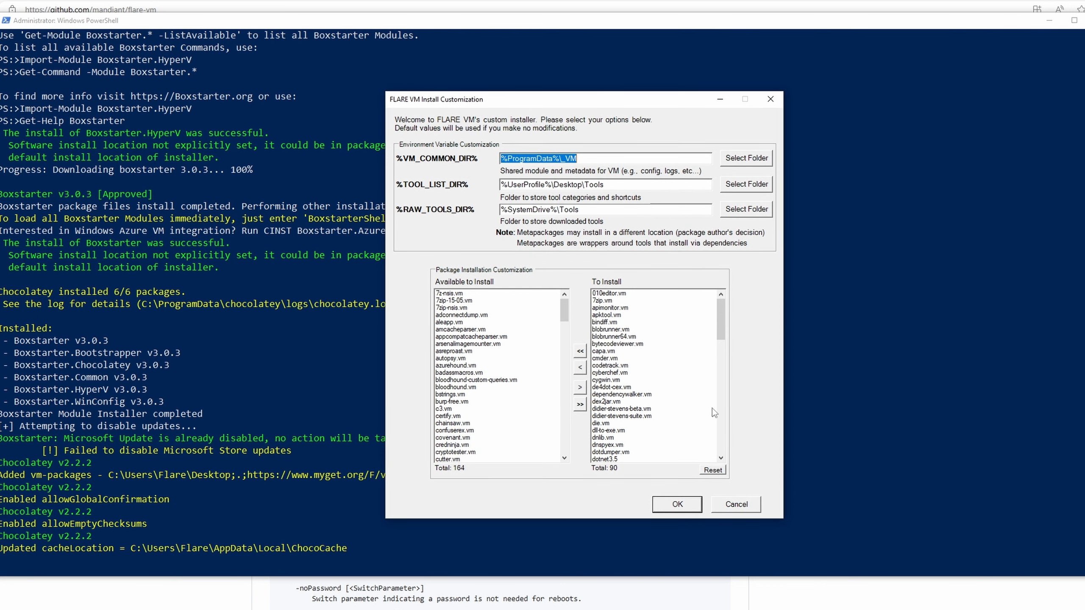
click(677, 507)
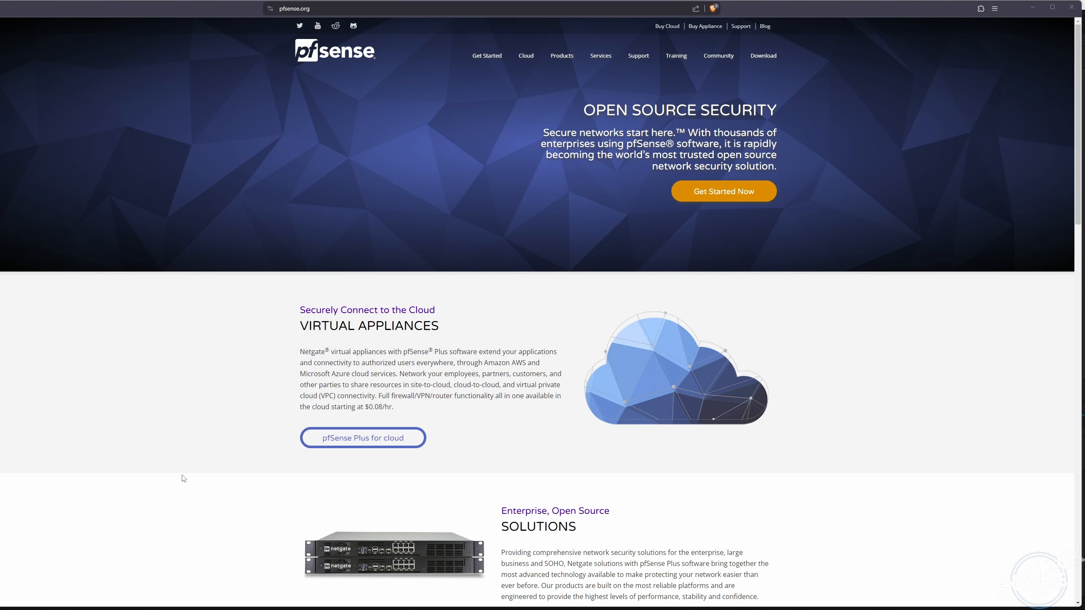
- Scroll down the pfsense.org home page to its footer
scroll(184, 479, down, 5)
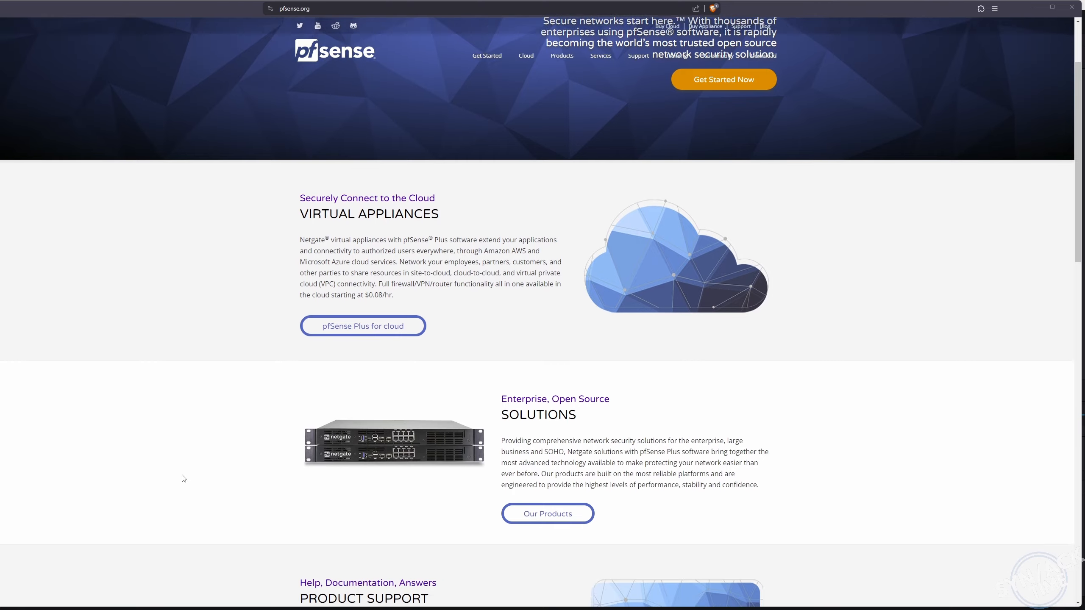
scroll(183, 479, down, 7)
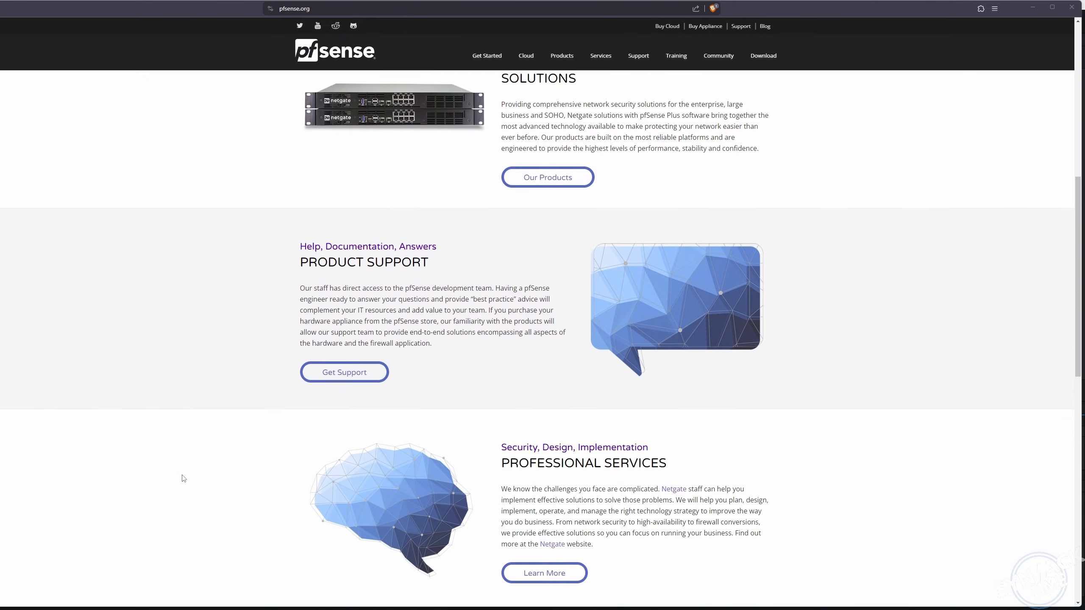
scroll(184, 479, down, 5)
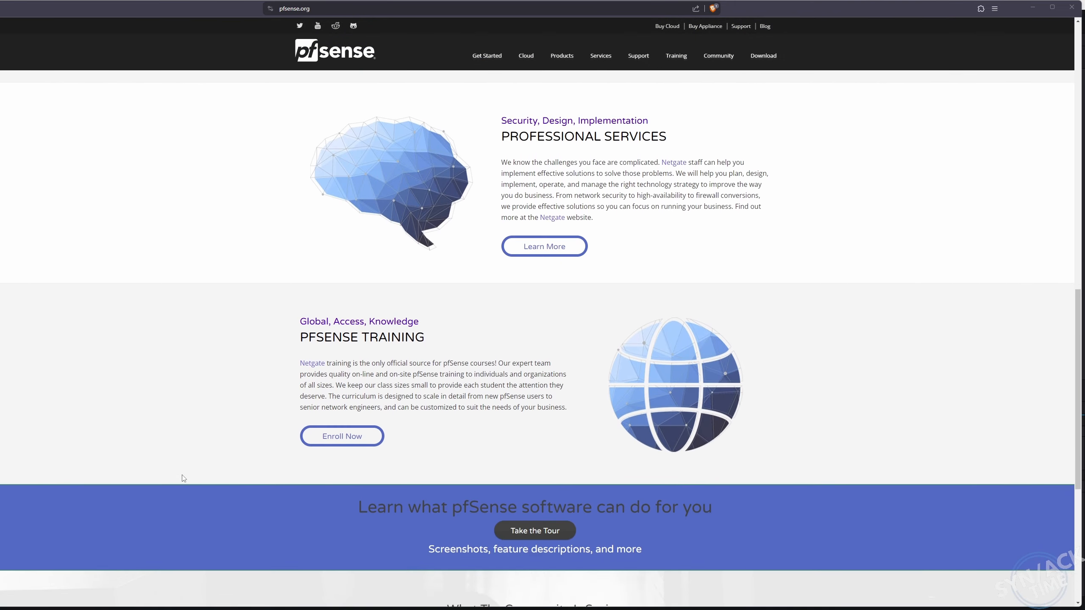
scroll(183, 476, down, 3)
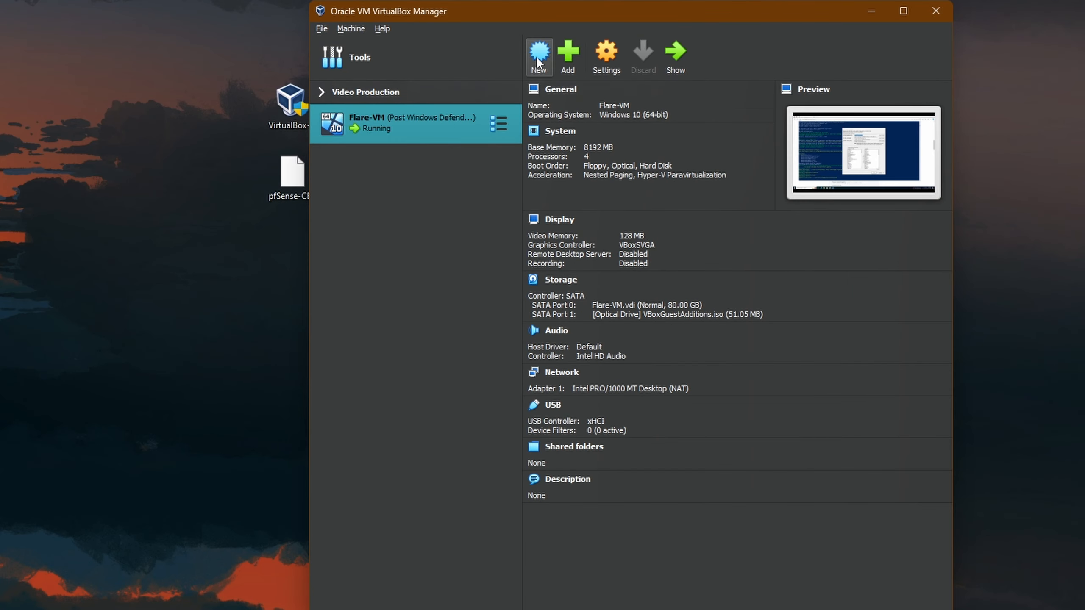
- Create a new VM named pfsense using the pfSense-CE-2.7.2-RELEASE-amd64.iso image
click(539, 62)
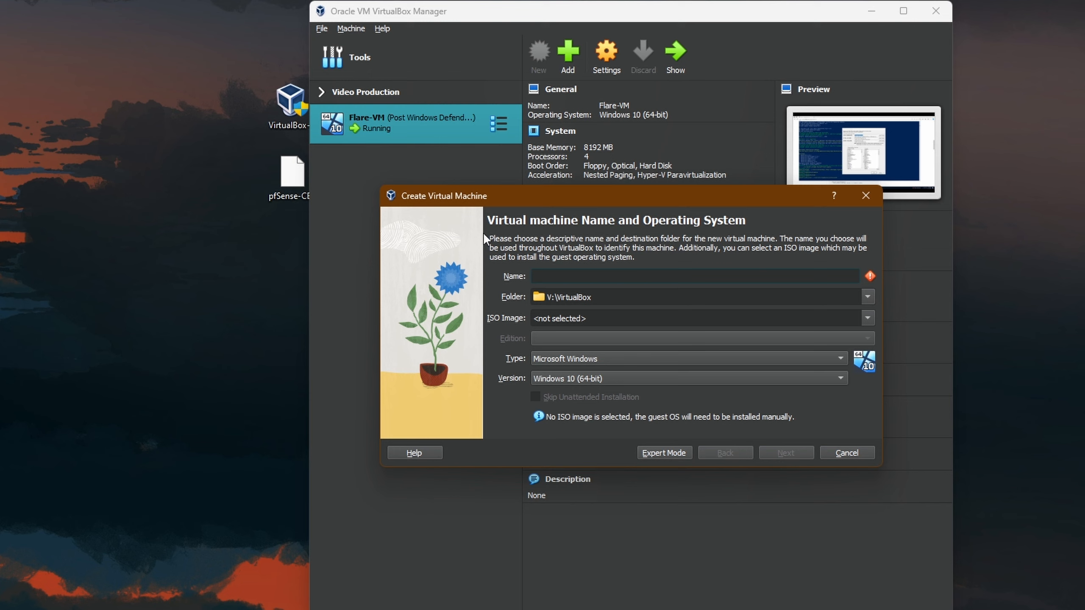
text(pfsense)
drag(291, 188, 265, 241)
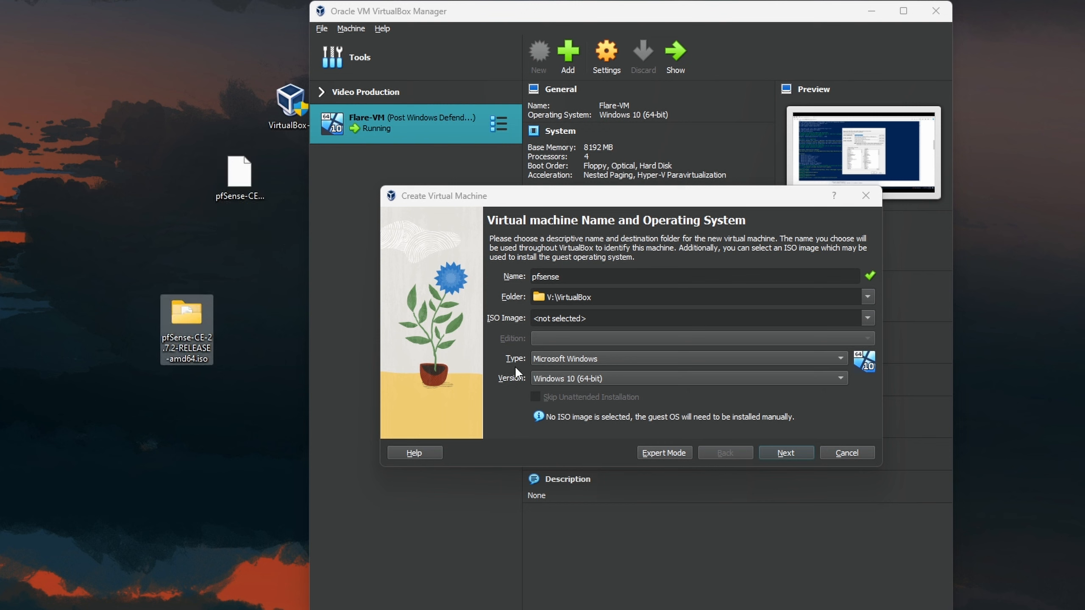
click(869, 316)
click(554, 341)
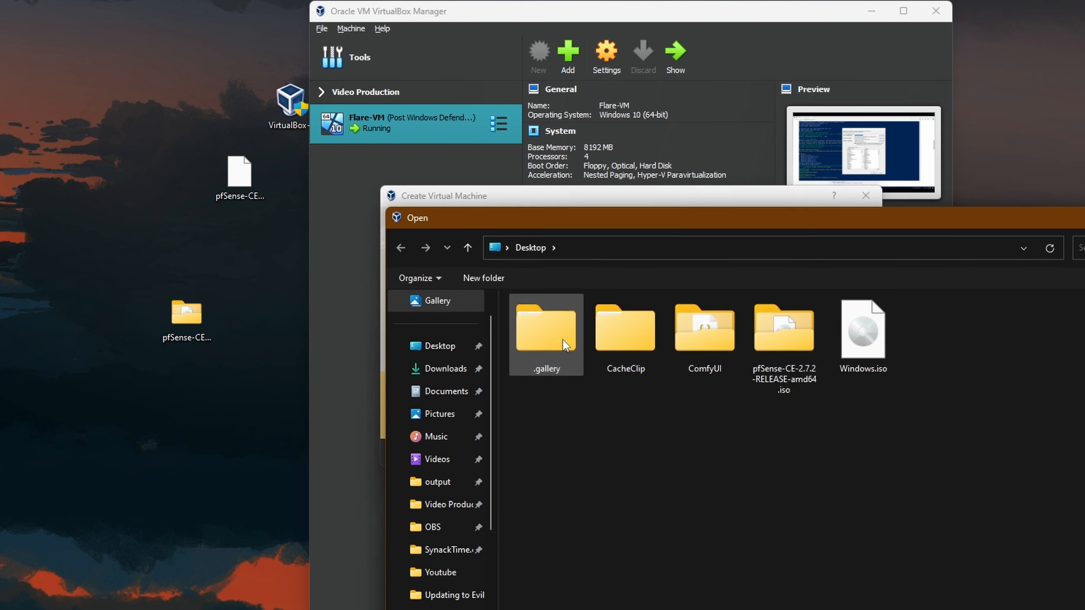
double_click(768, 332)
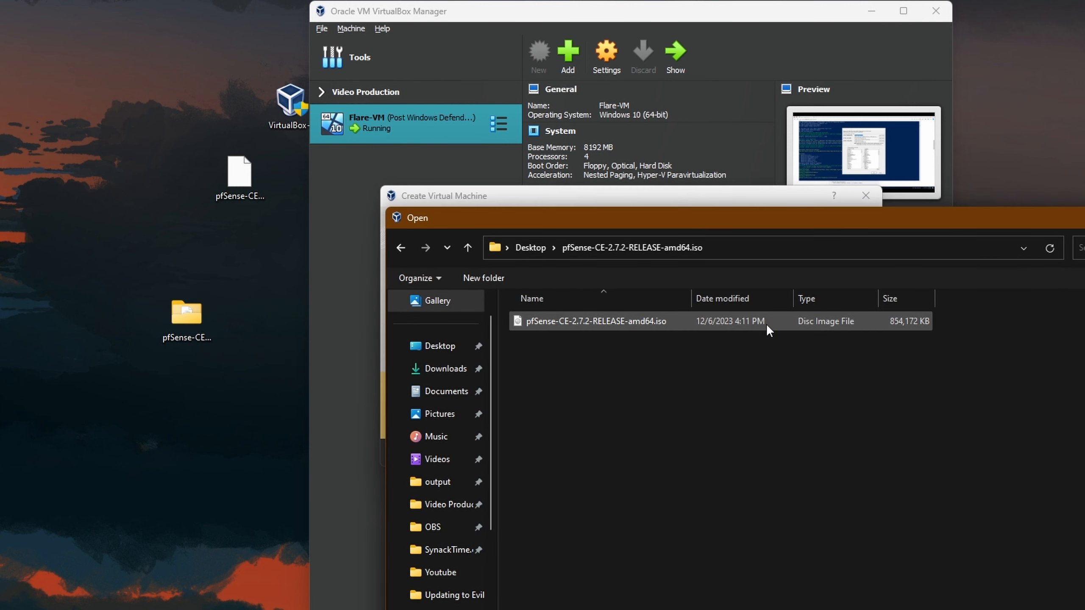
double_click(567, 321)
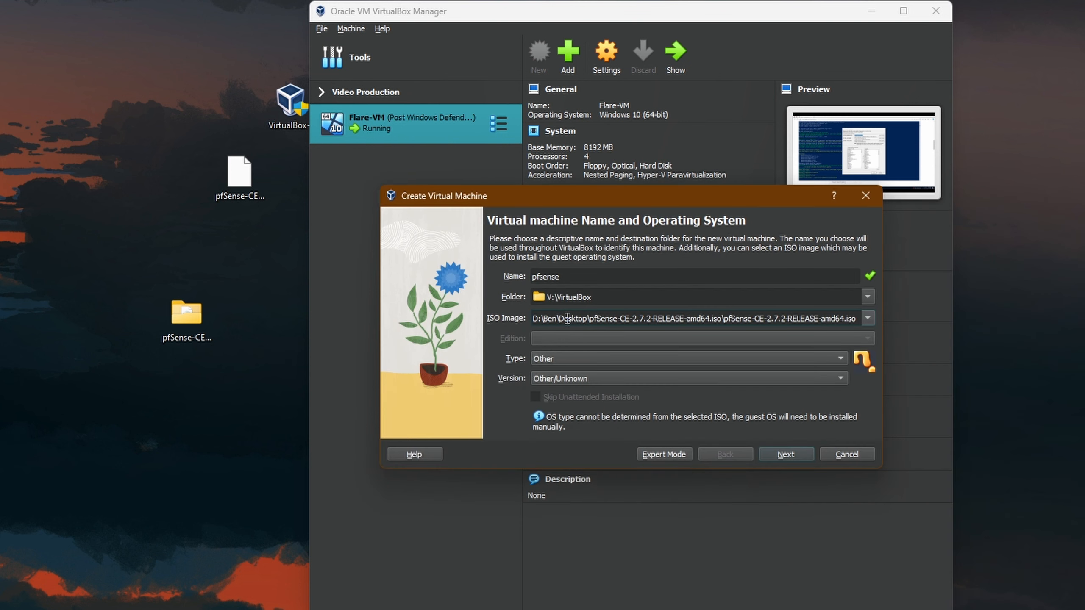
- Give the new pfsense VM 1024 MB base memory and a 12 GB virtual disk, then create it
click(785, 454)
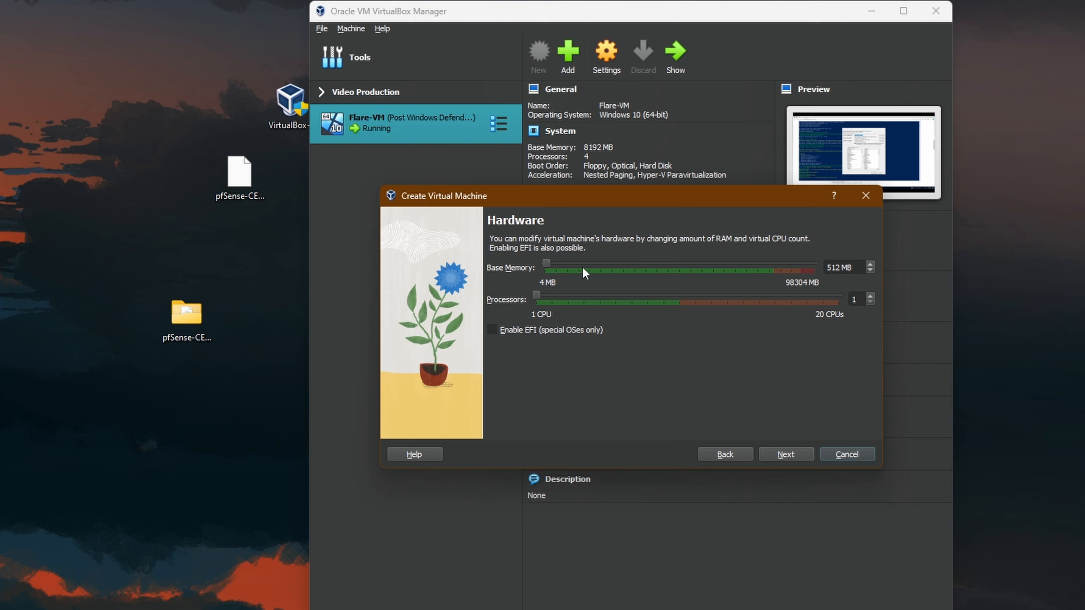
drag(548, 262, 551, 263)
click(791, 455)
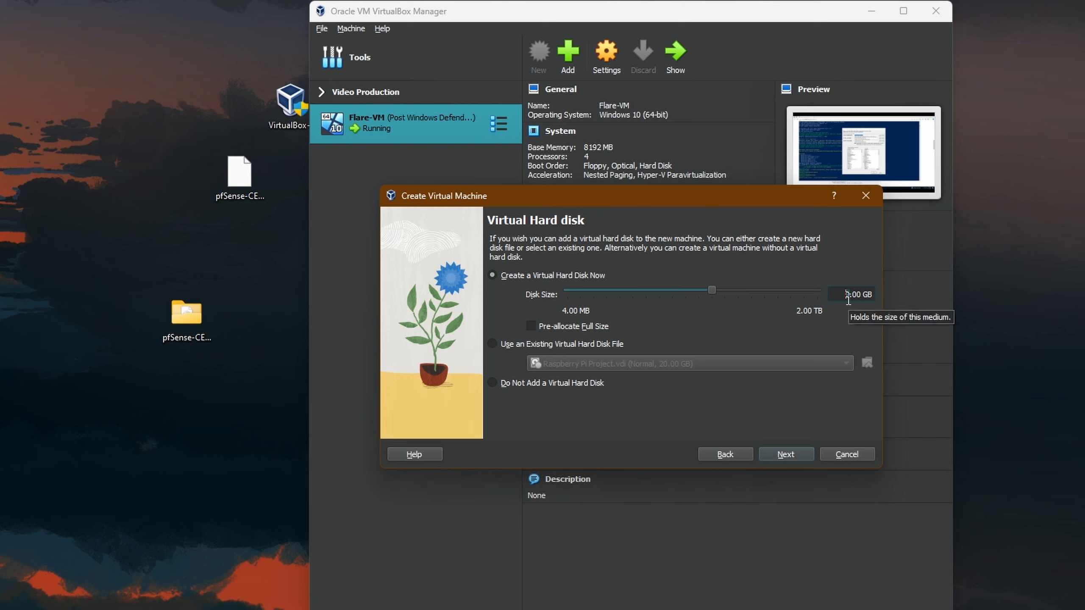
text(12)
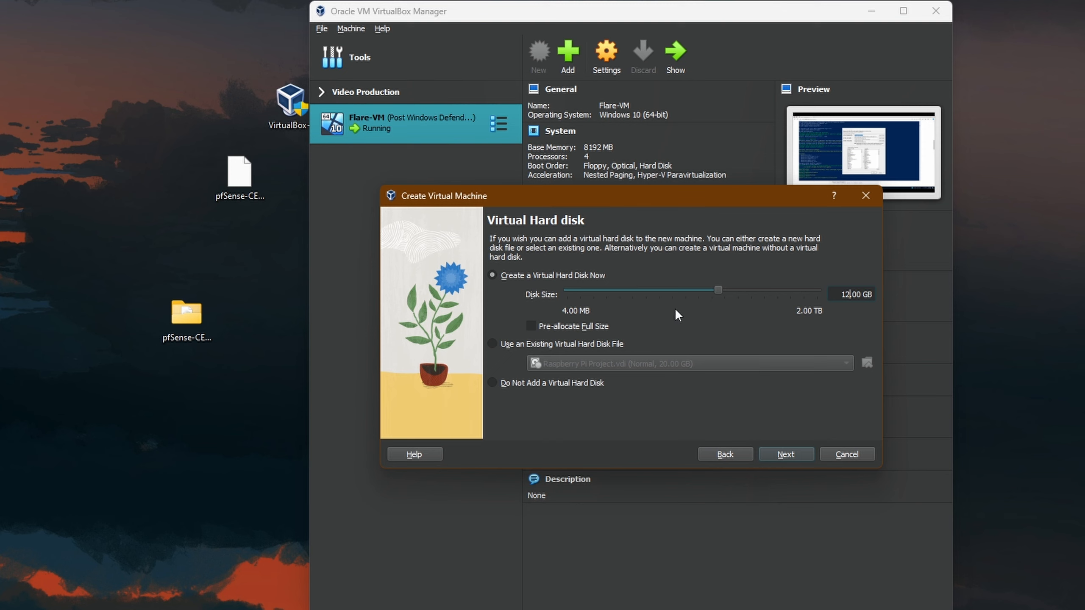
click(793, 455)
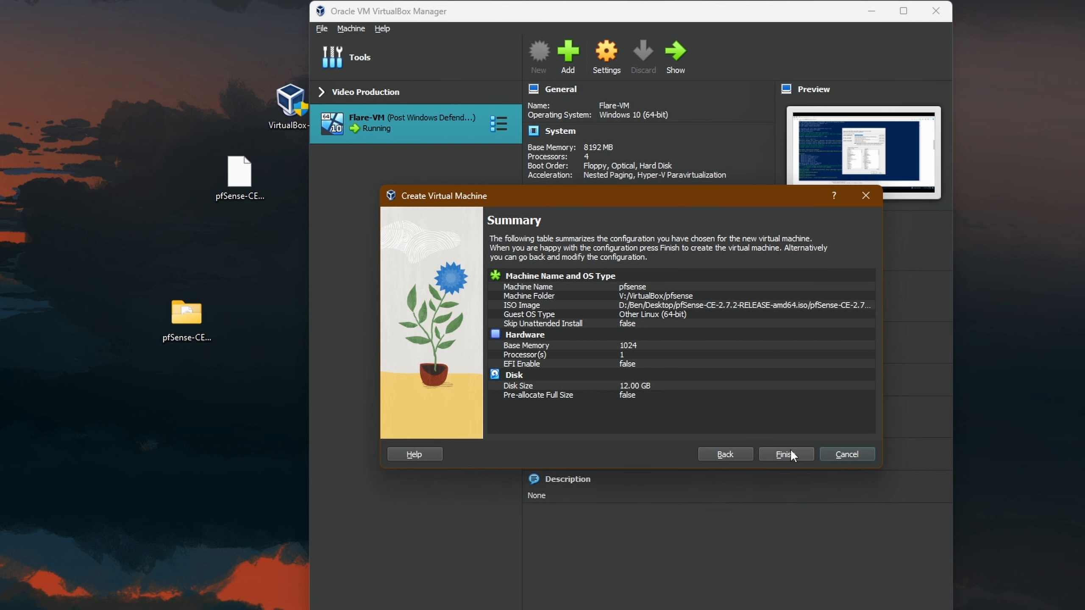
click(788, 450)
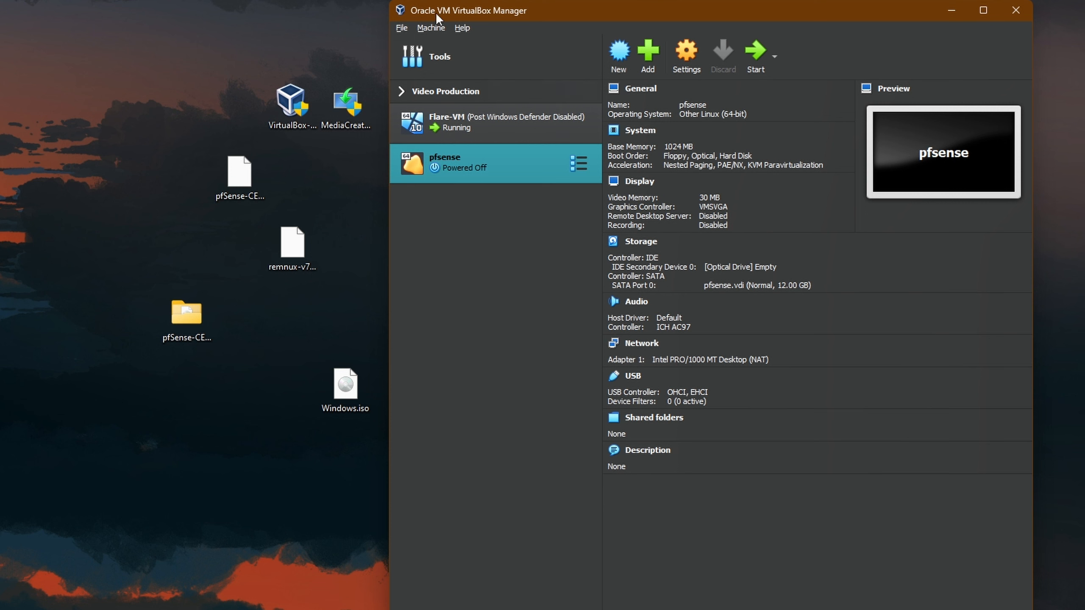
- Create Host-Only Ethernet Adapter #2 (192.168.200.1/24, DHCP off) and reselect the pfsense VM
click(402, 28)
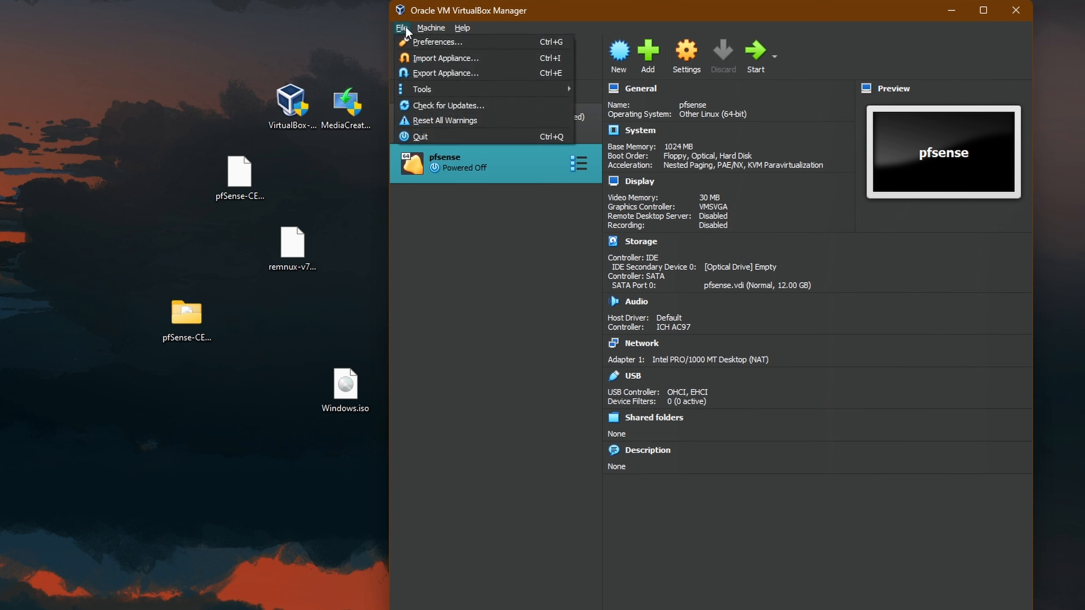
mouse_move(431, 89)
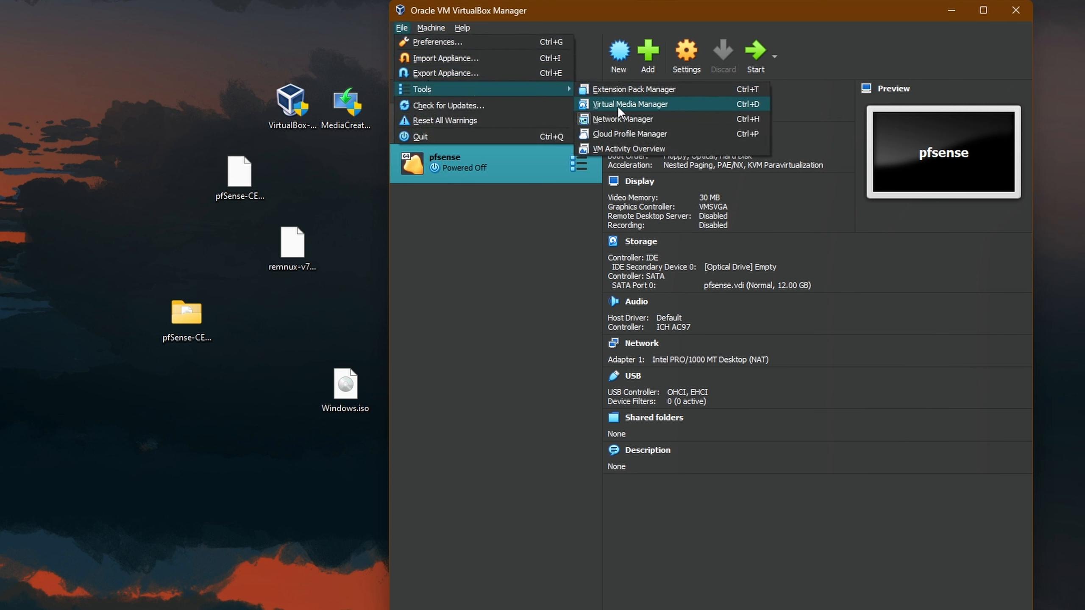
click(629, 119)
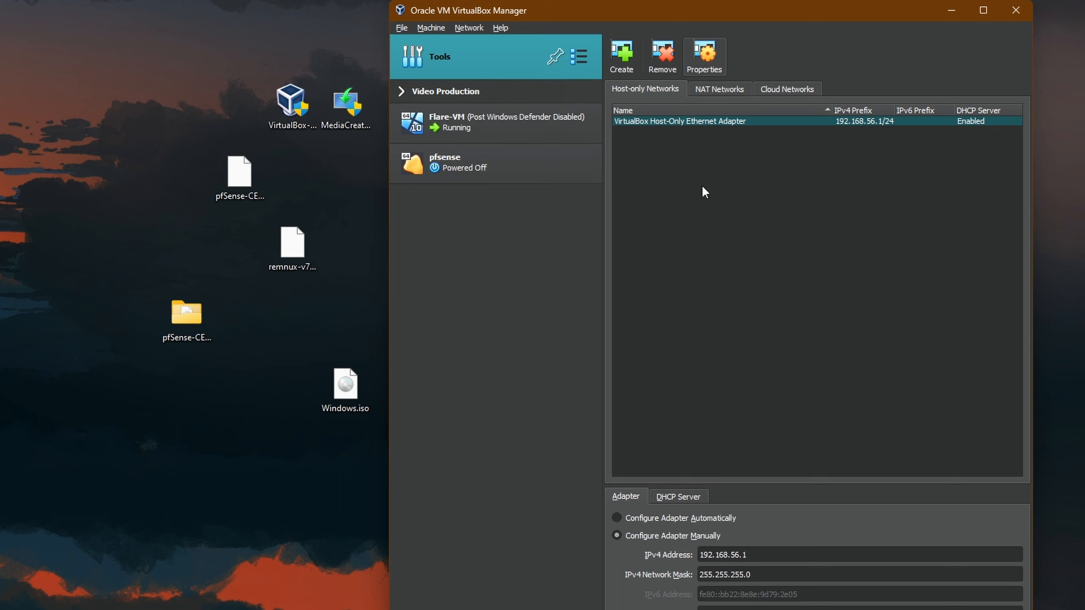
click(623, 52)
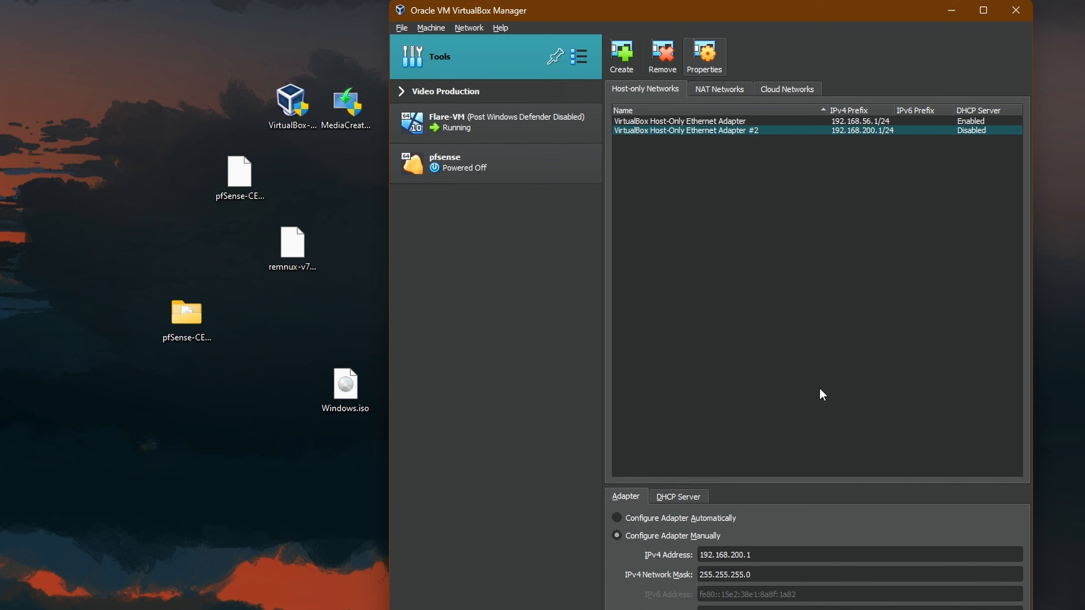
click(466, 162)
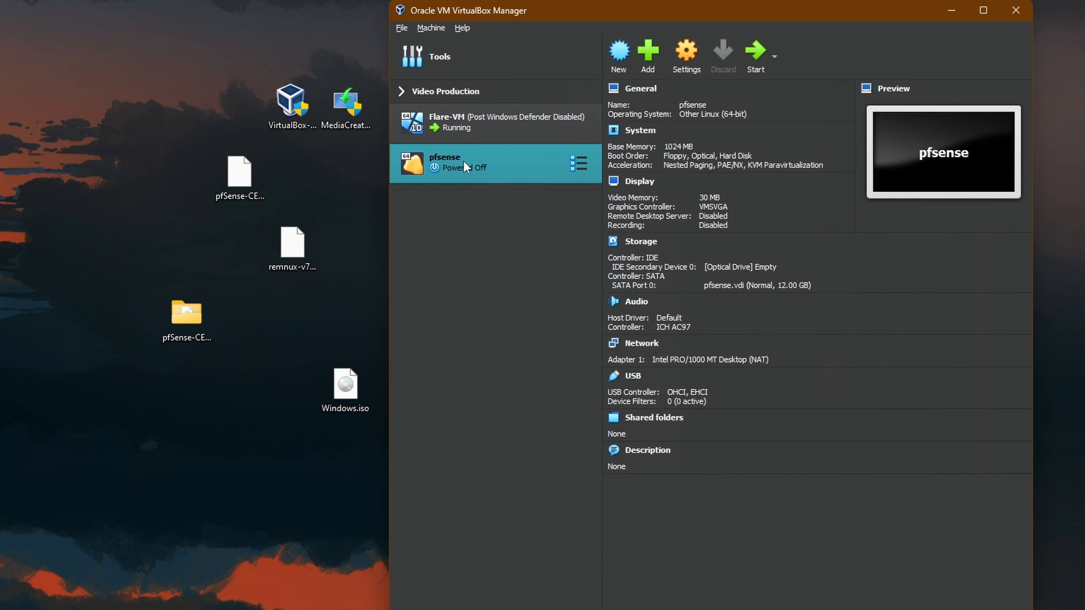
- Enable pfsense's Adapter 2 as a Host-only Adapter on VirtualBox Host-Only Ethernet Adapter #2
click(697, 60)
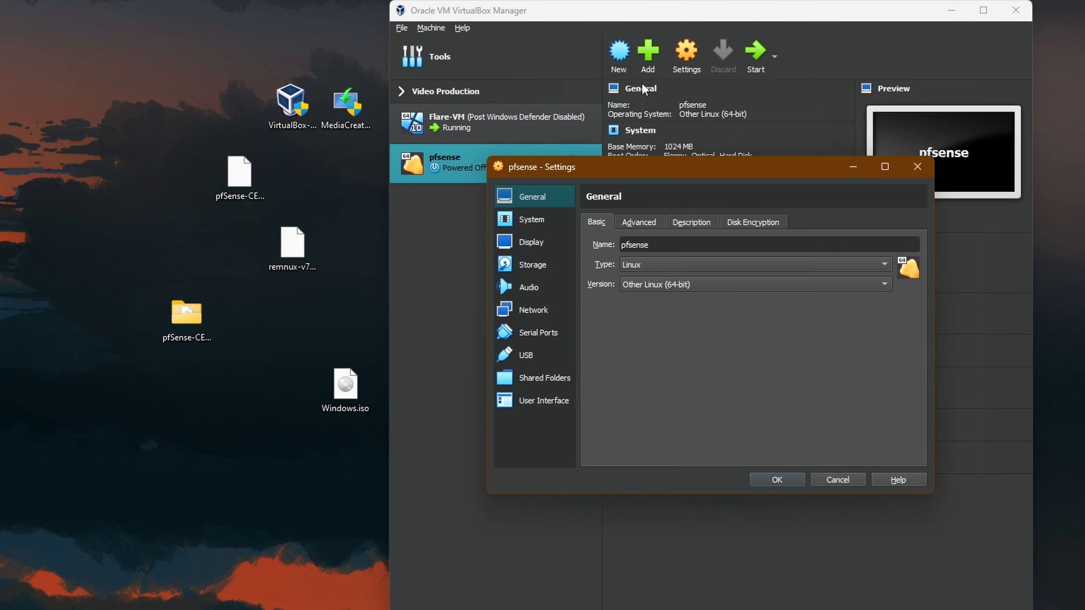
click(534, 316)
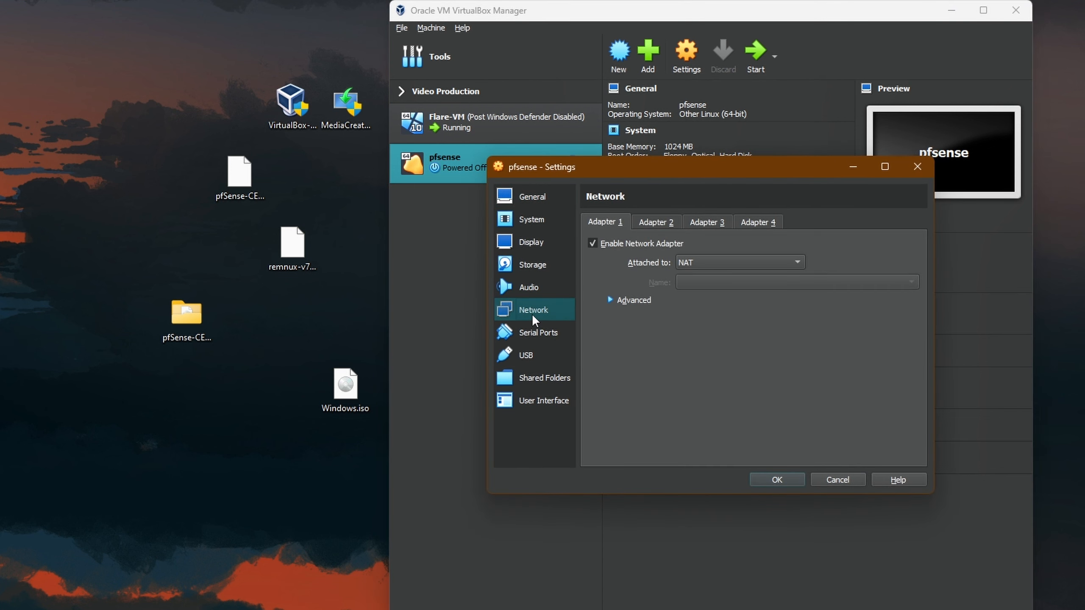
click(658, 224)
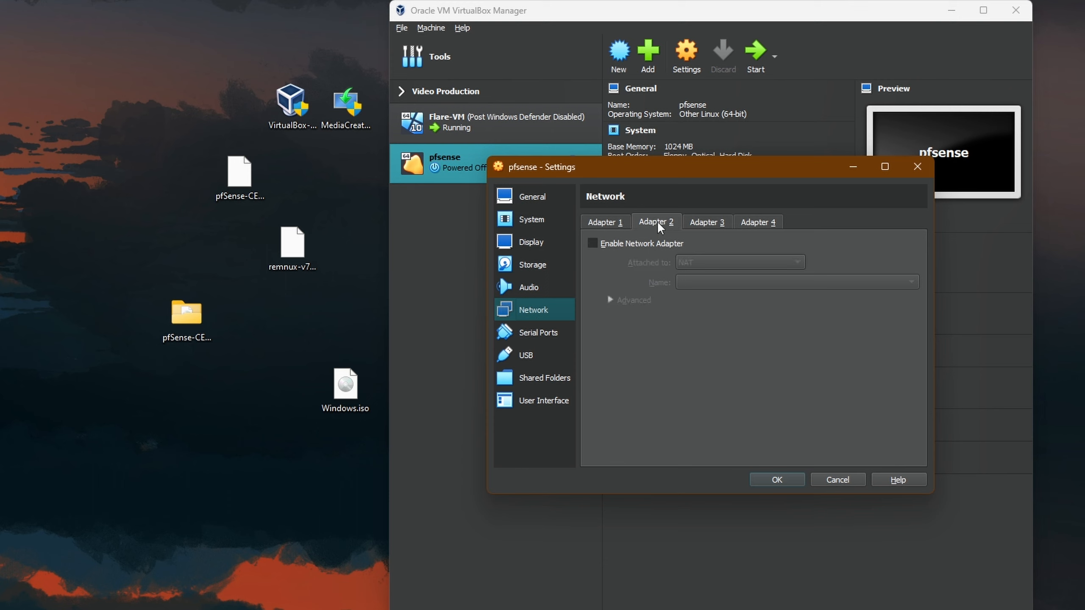
click(646, 244)
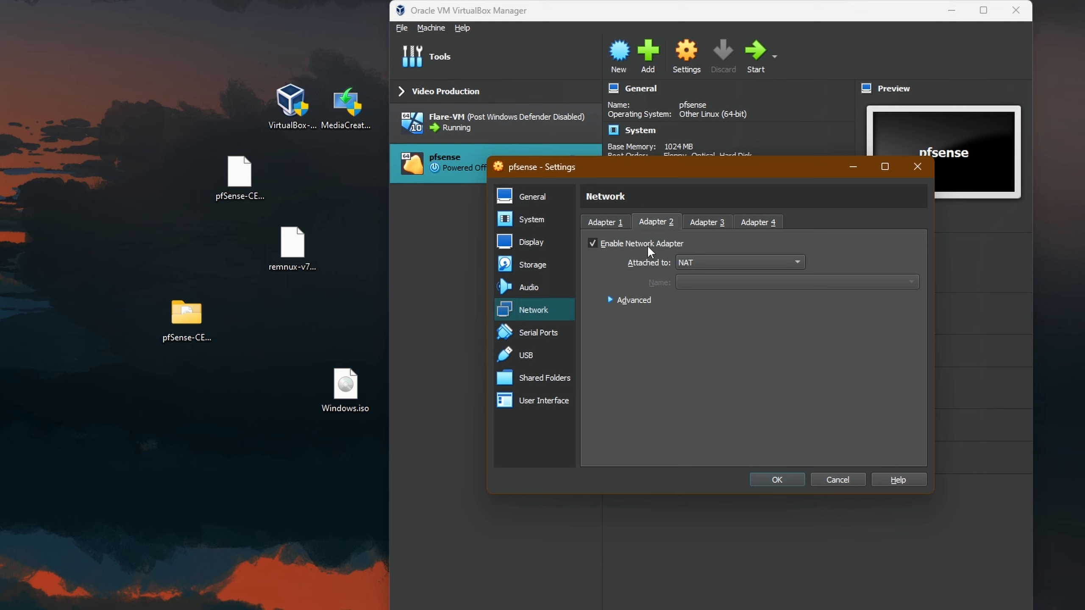
click(713, 261)
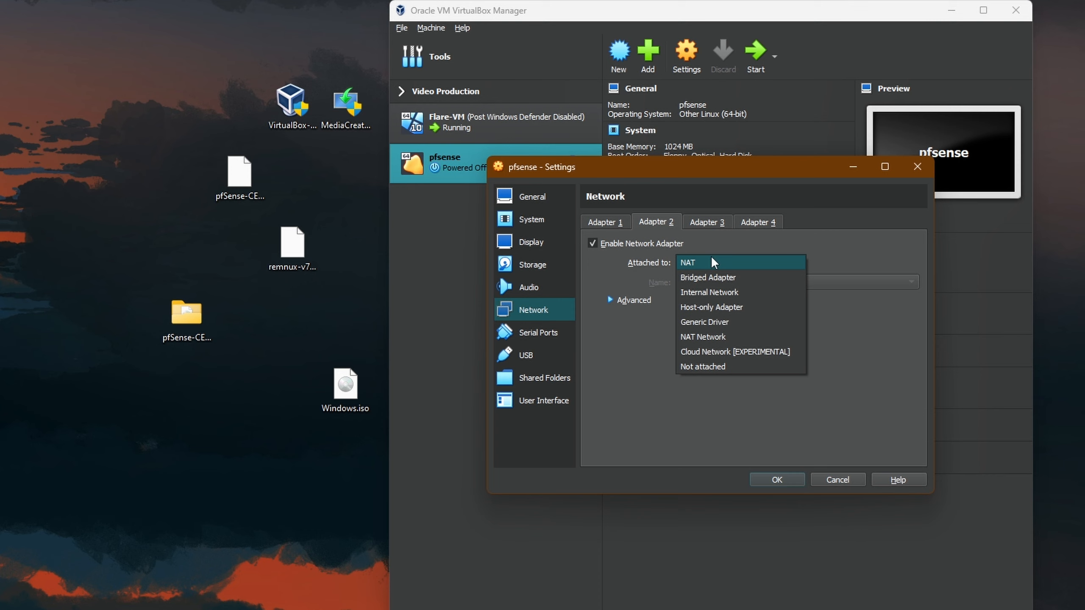
click(711, 308)
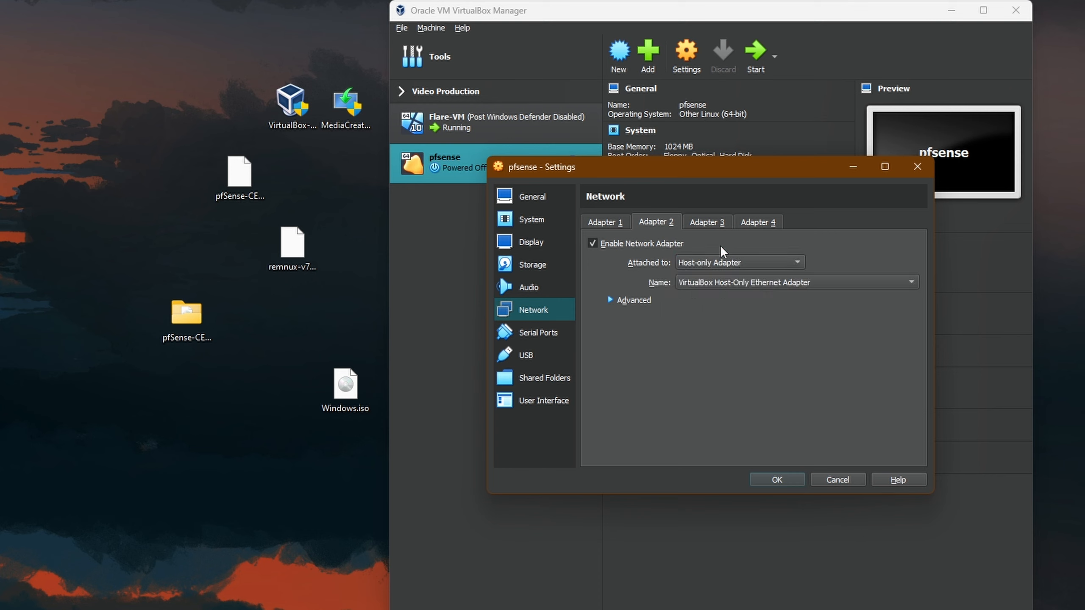
click(772, 286)
click(771, 285)
click(778, 283)
click(807, 298)
click(781, 481)
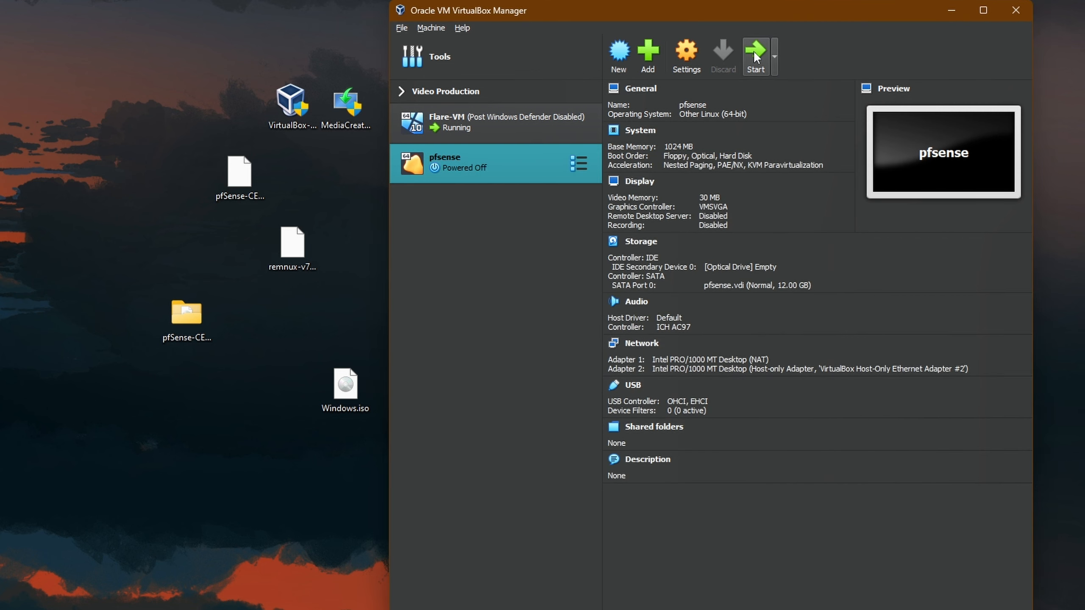
- Boot pfsense into the installer and choose Install with guided ZFS as a stripe pool
click(752, 50)
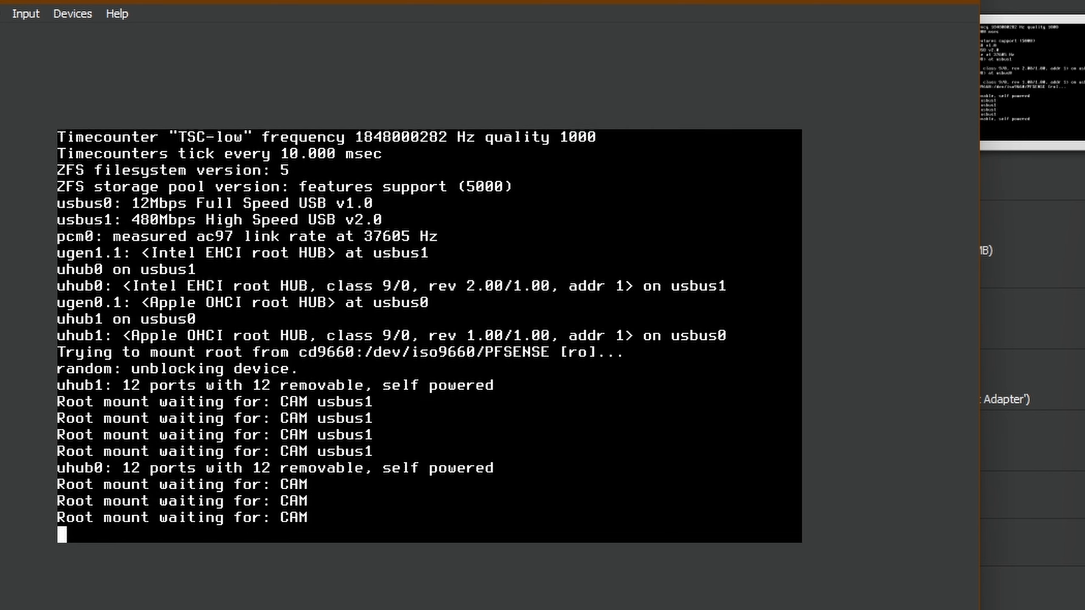
key(Return)
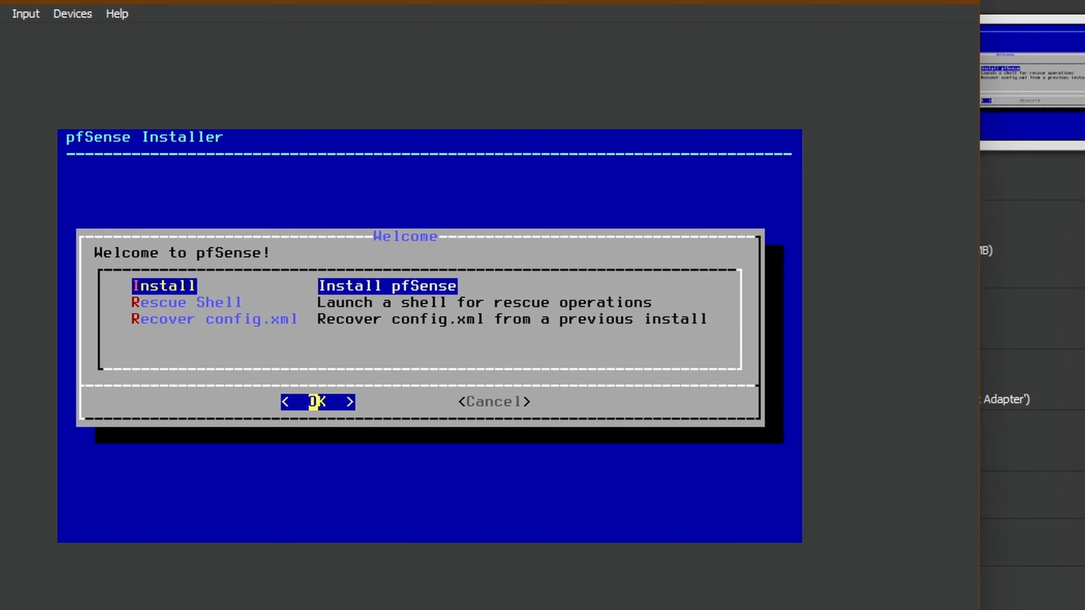
key(Return)
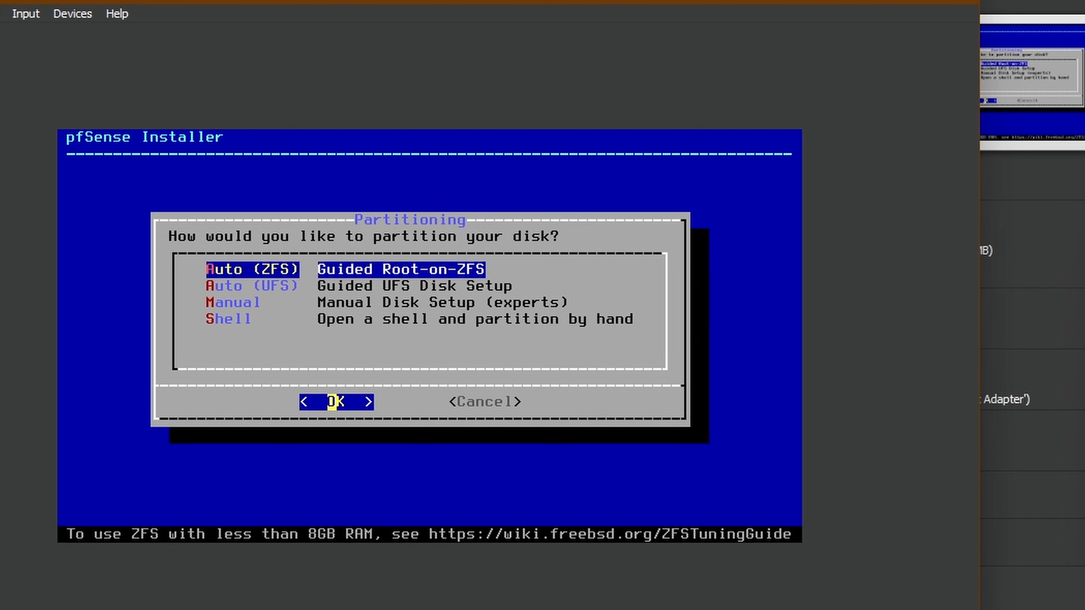
key(Return)
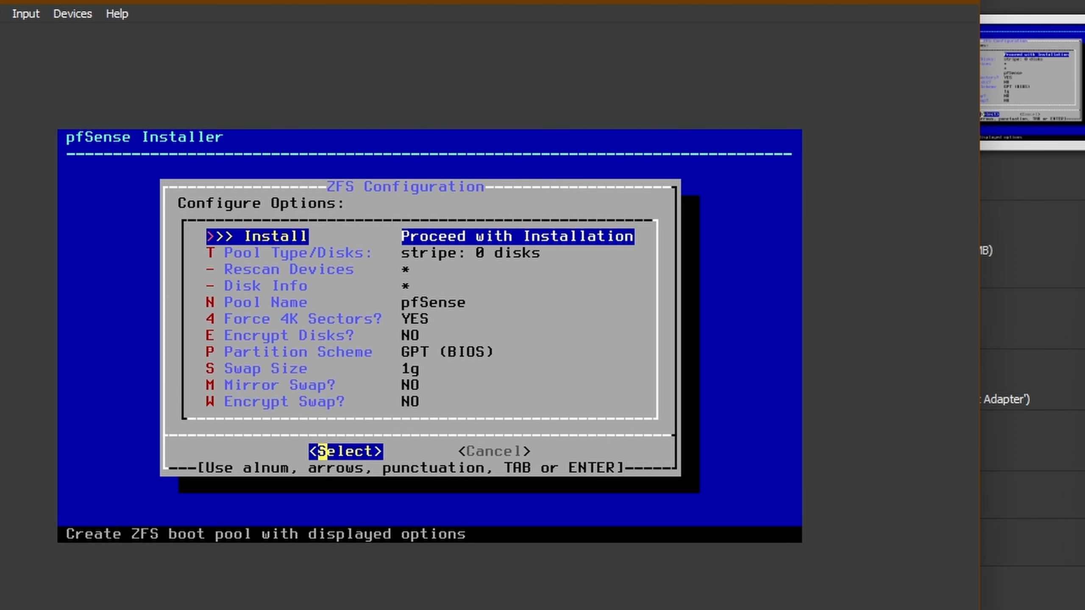
key(Down)
key(Return)
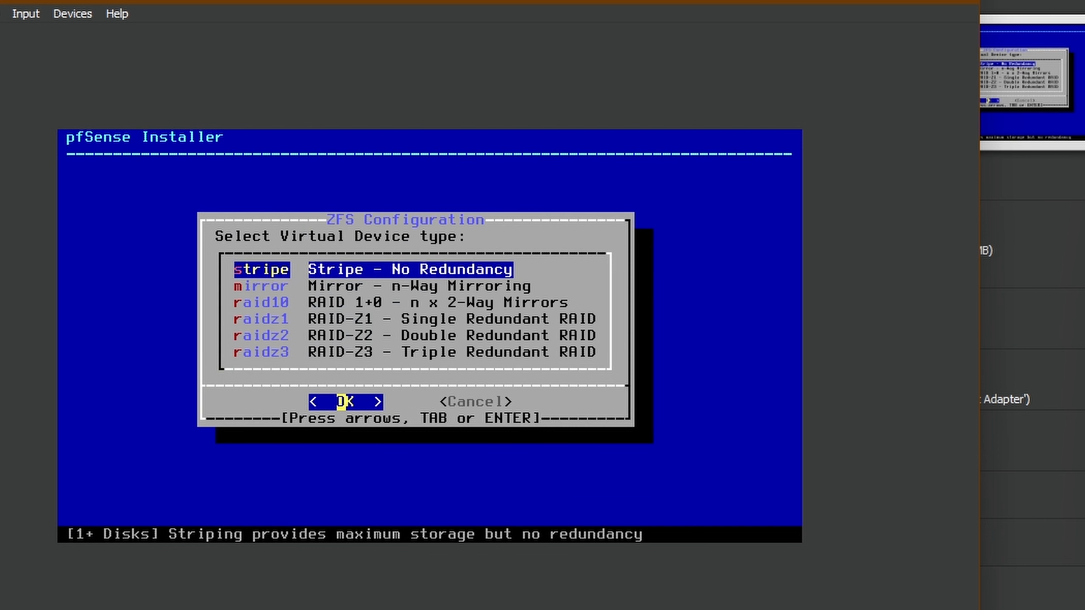
key(Return)
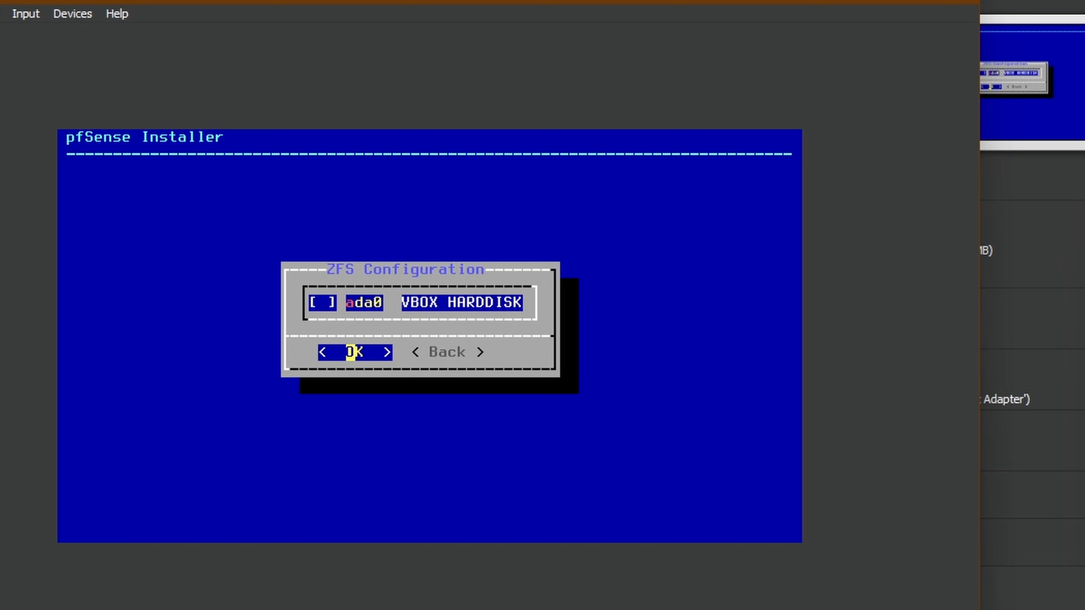
- Select disk ada0, confirm wiping it to install pfSense, and reboot
key(Right)
key(Left)
key(space)
key(Return)
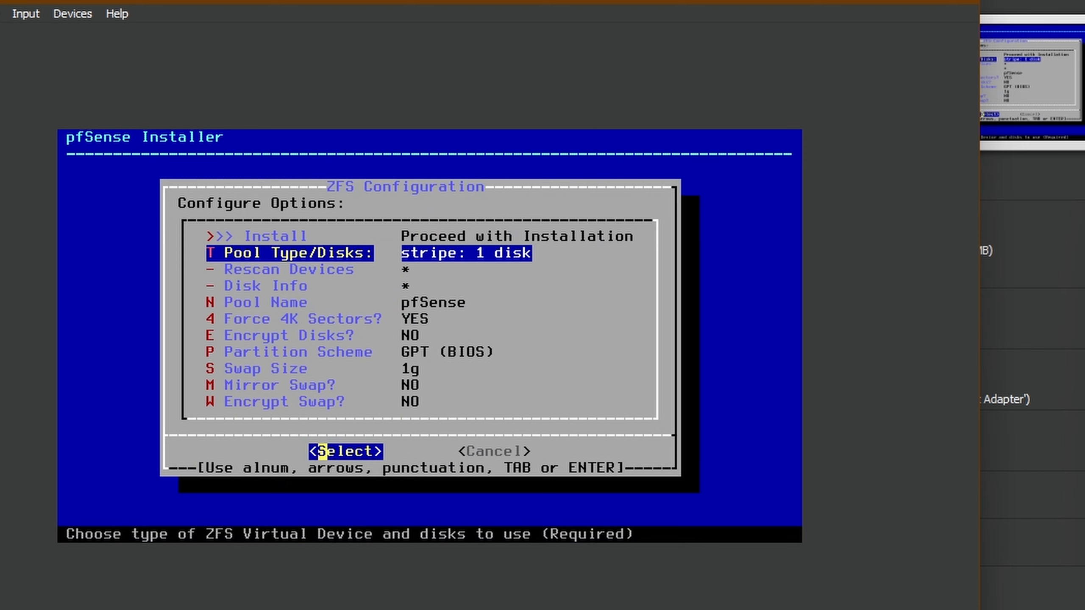
key(Up)
key(Right)
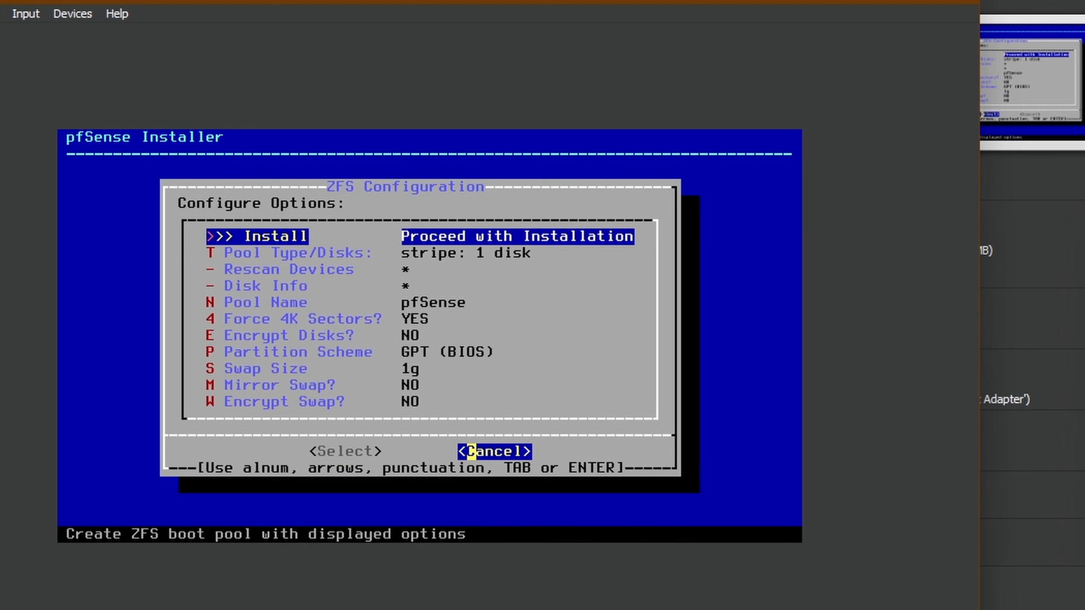
key(Left)
key(Return)
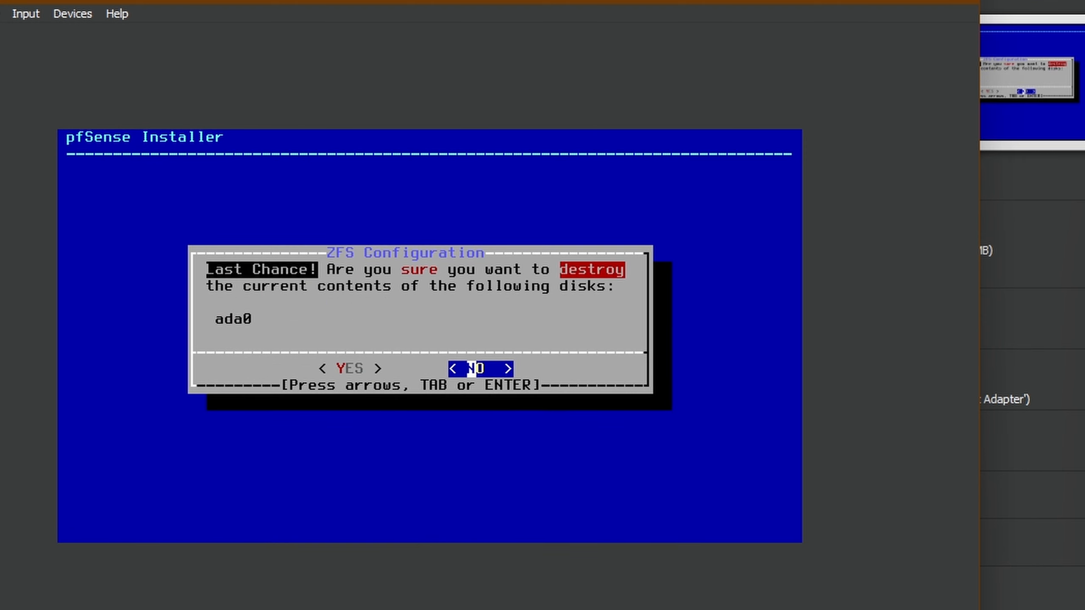
key(Left)
key(Return)
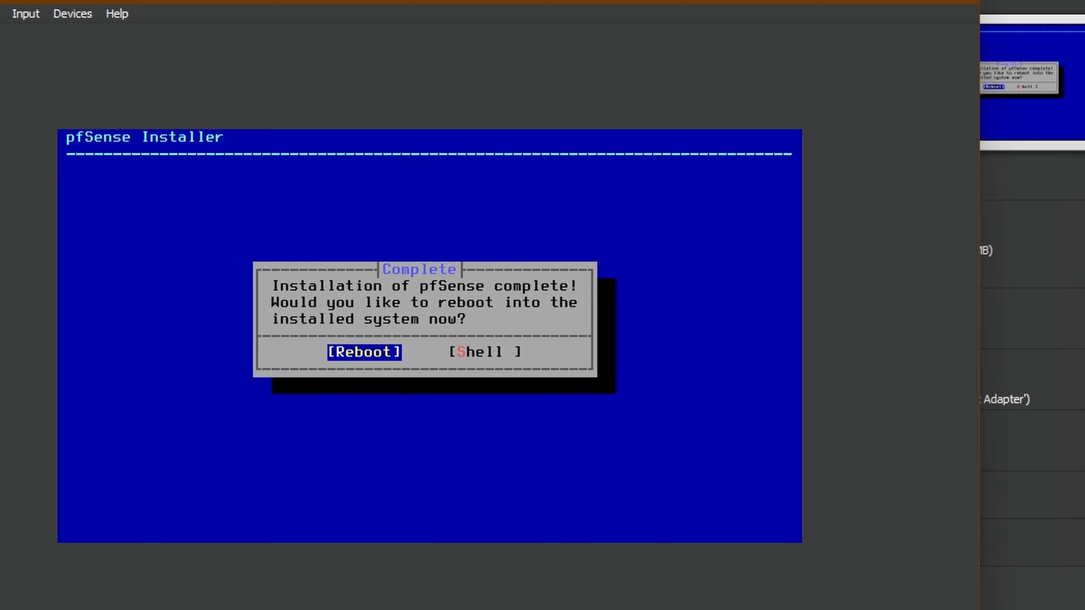
key(Return)
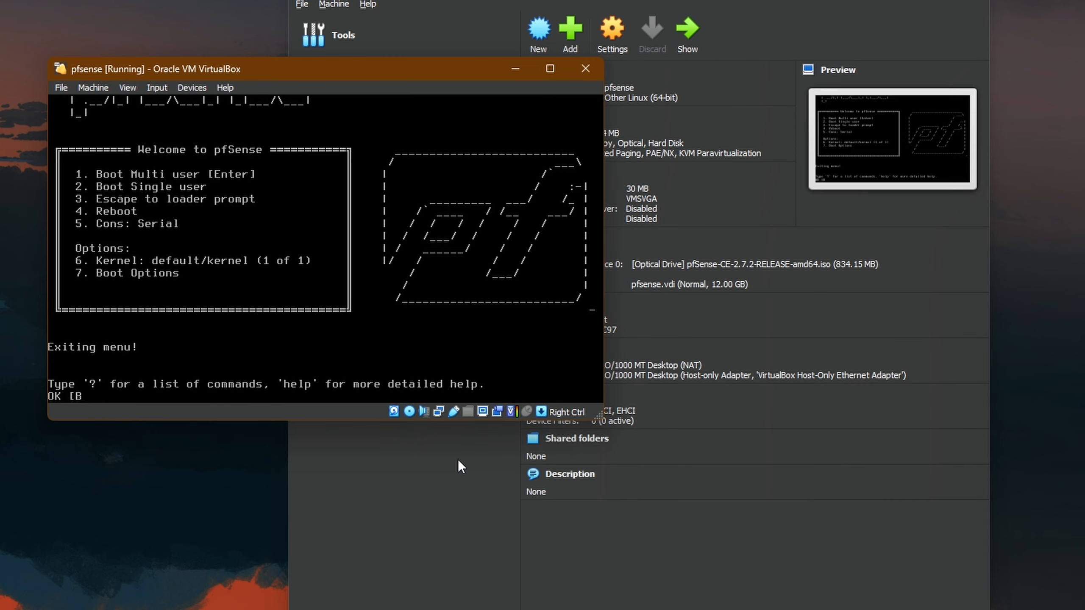
- Power off the running pfsense machine
click(586, 68)
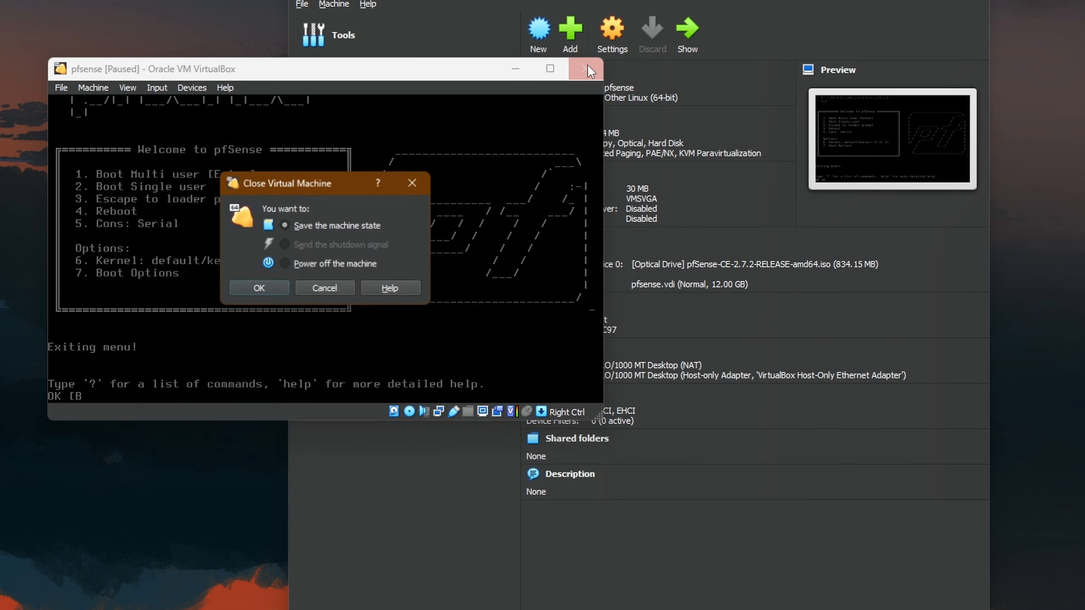
click(313, 265)
click(247, 285)
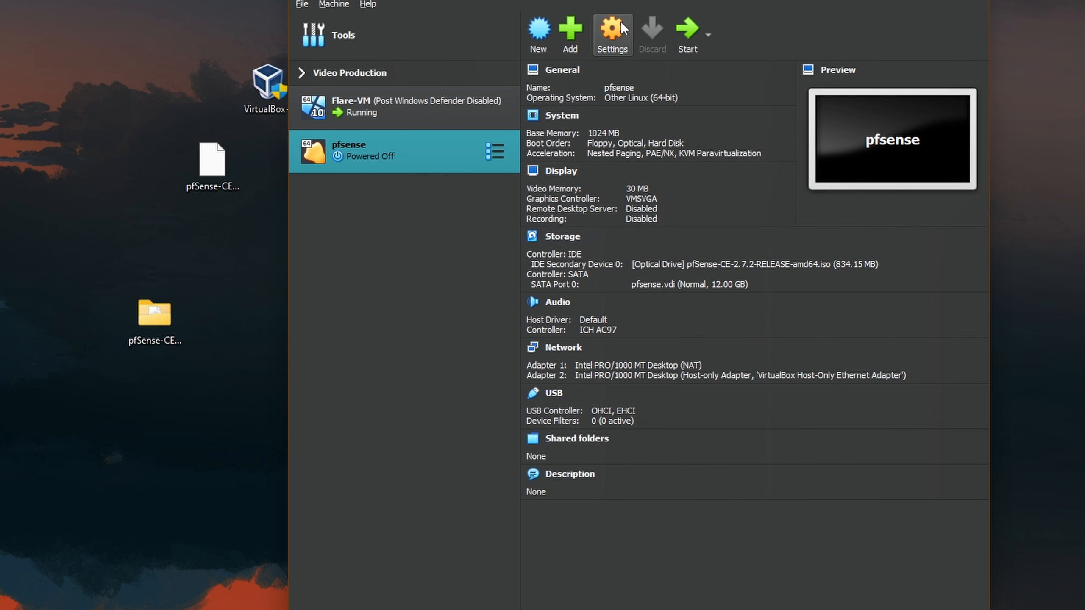
- Remove the pfSense installer ISO from pfsense's optical drive and start the machine again
click(610, 31)
click(470, 270)
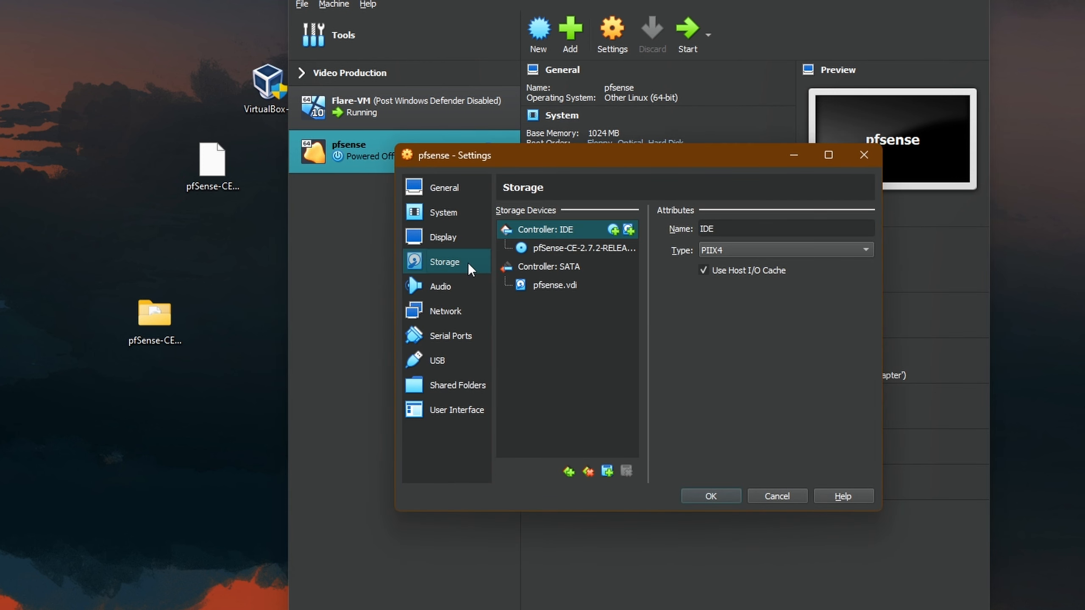
click(570, 249)
click(781, 229)
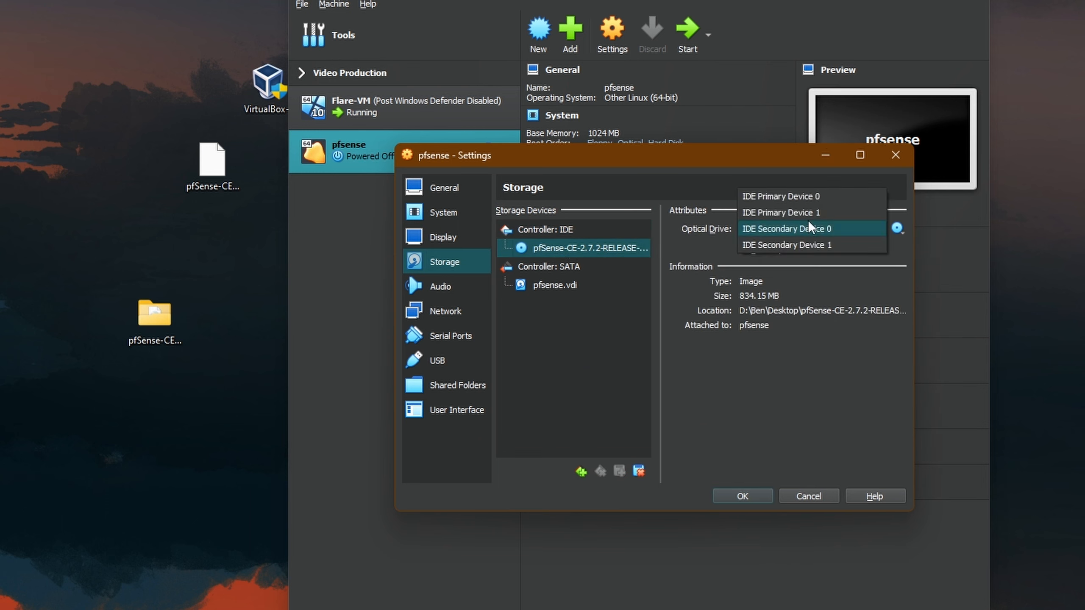
click(923, 235)
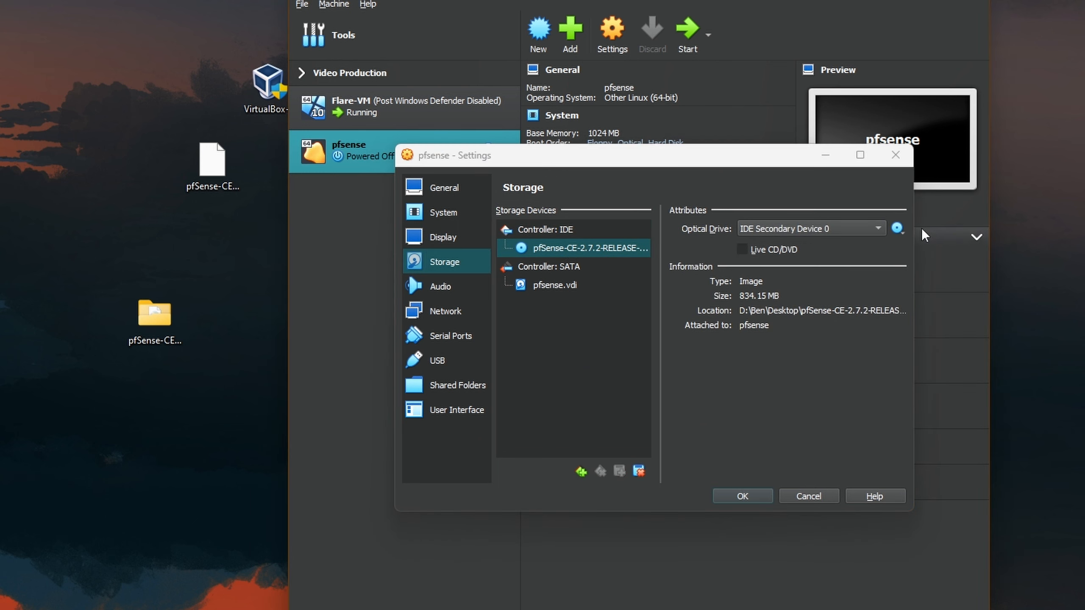
click(898, 228)
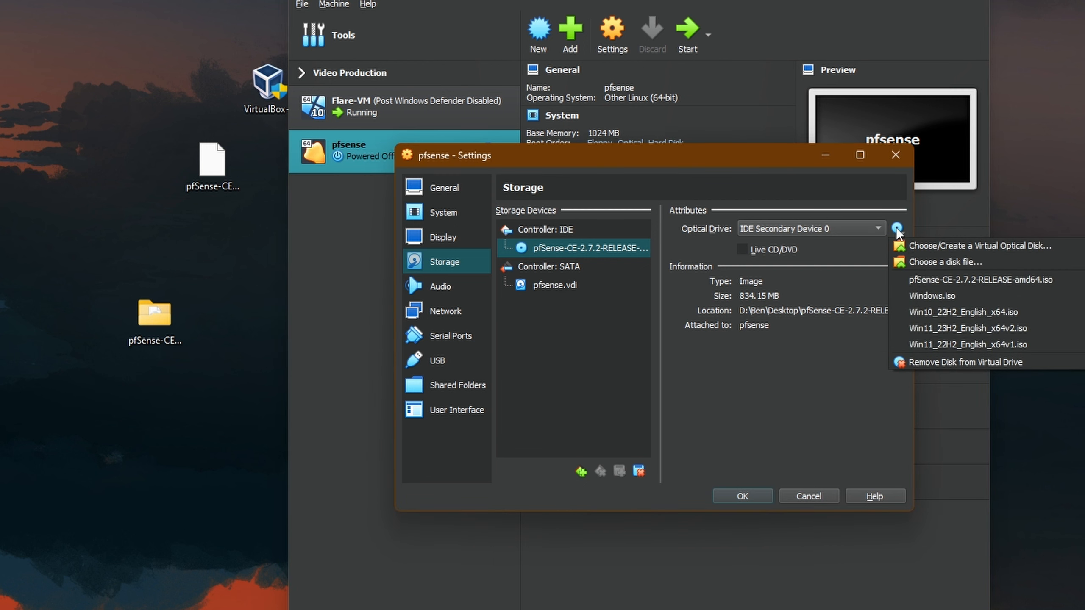
click(946, 366)
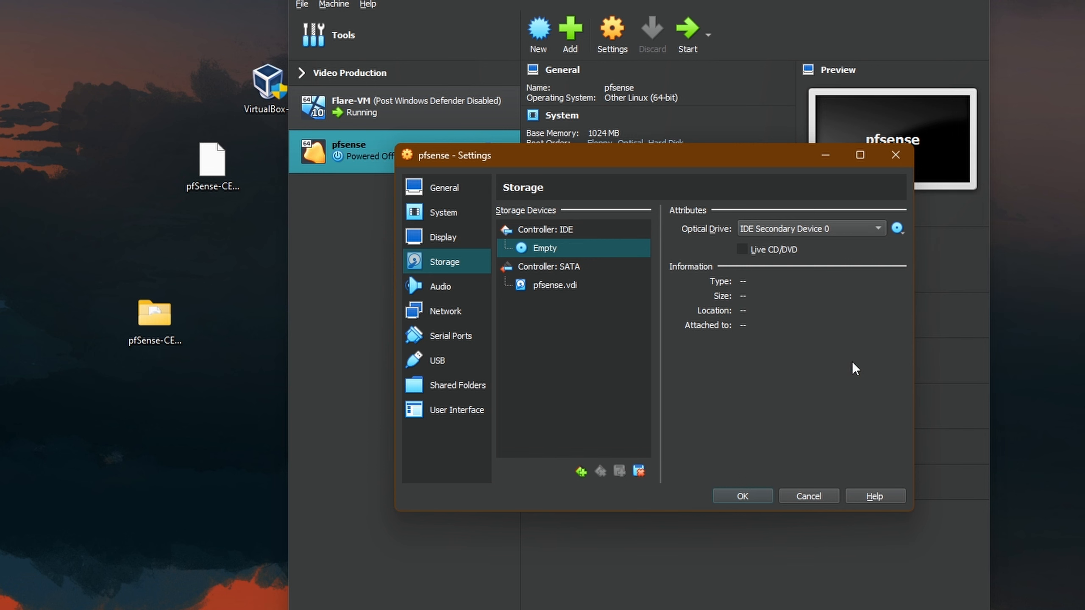
click(744, 496)
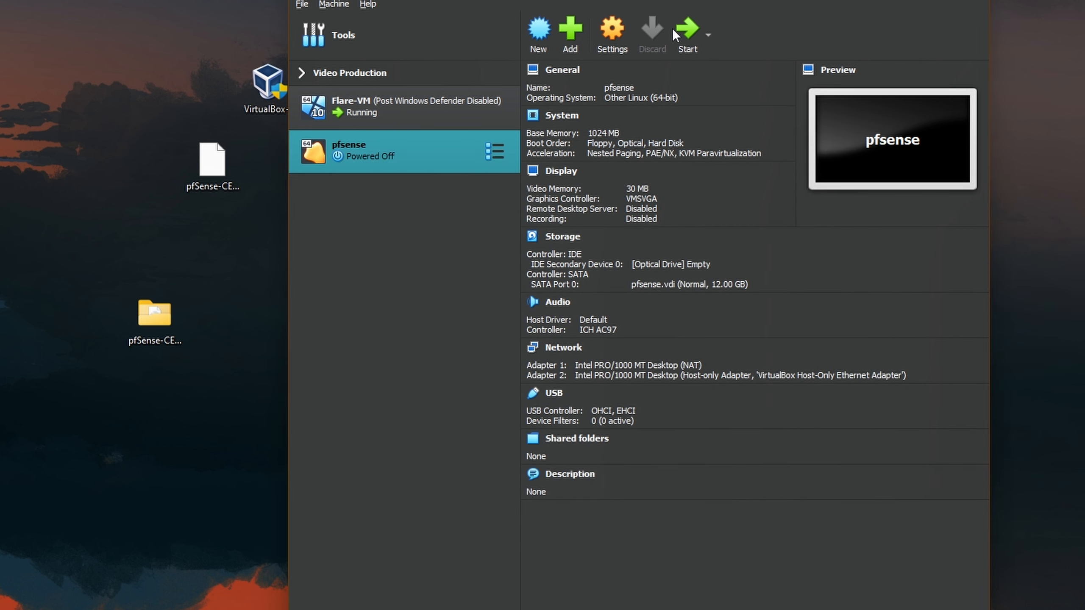
click(692, 27)
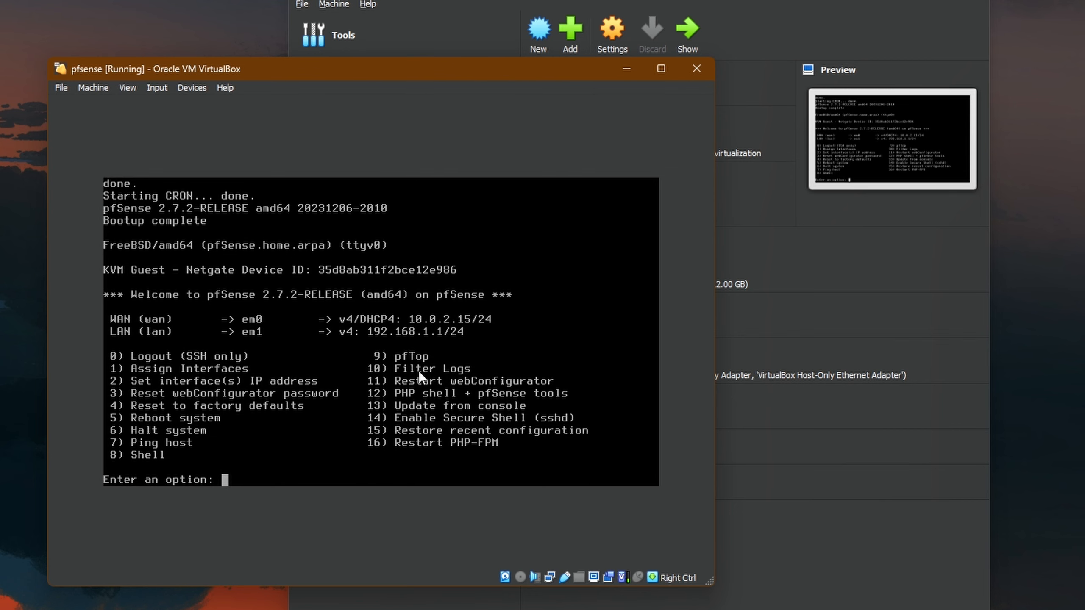
- Import remnux-v7-focal-virtualbox.ova from the Desktop as a new REMnux virtual machine
click(625, 70)
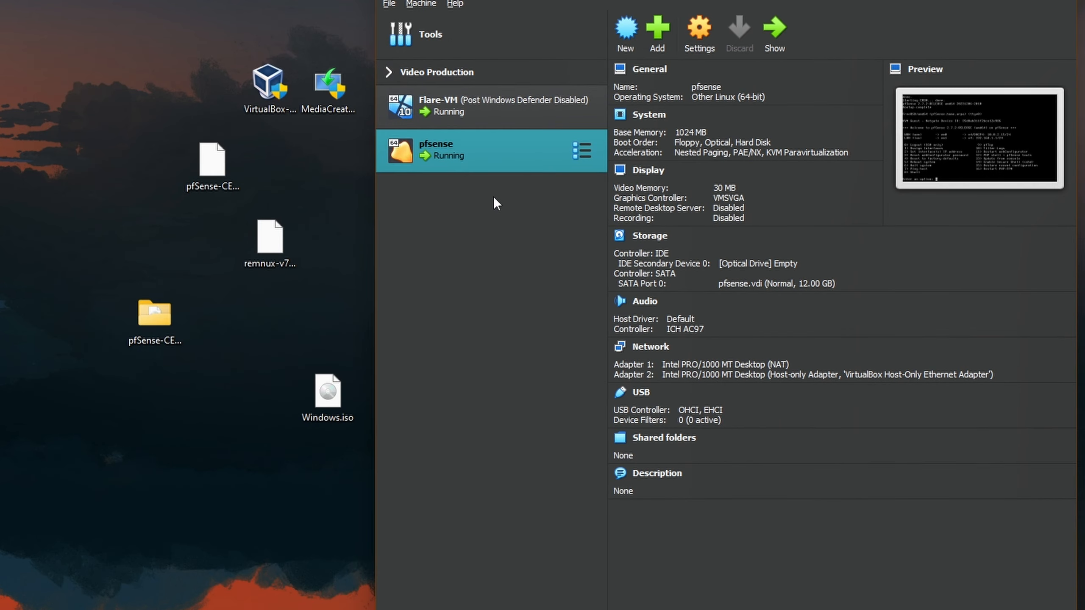
click(389, 3)
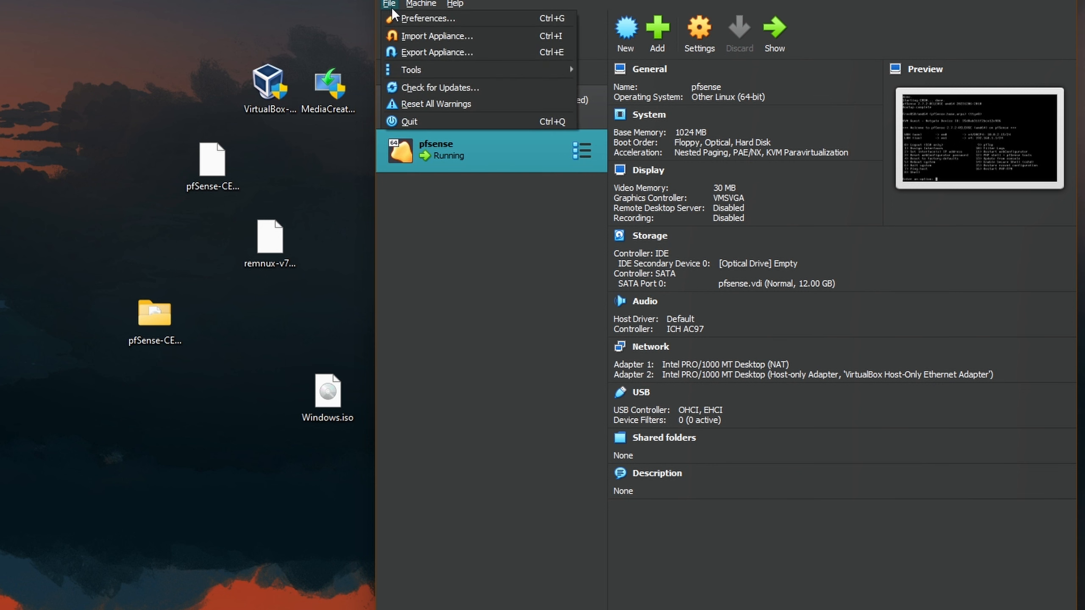
click(431, 37)
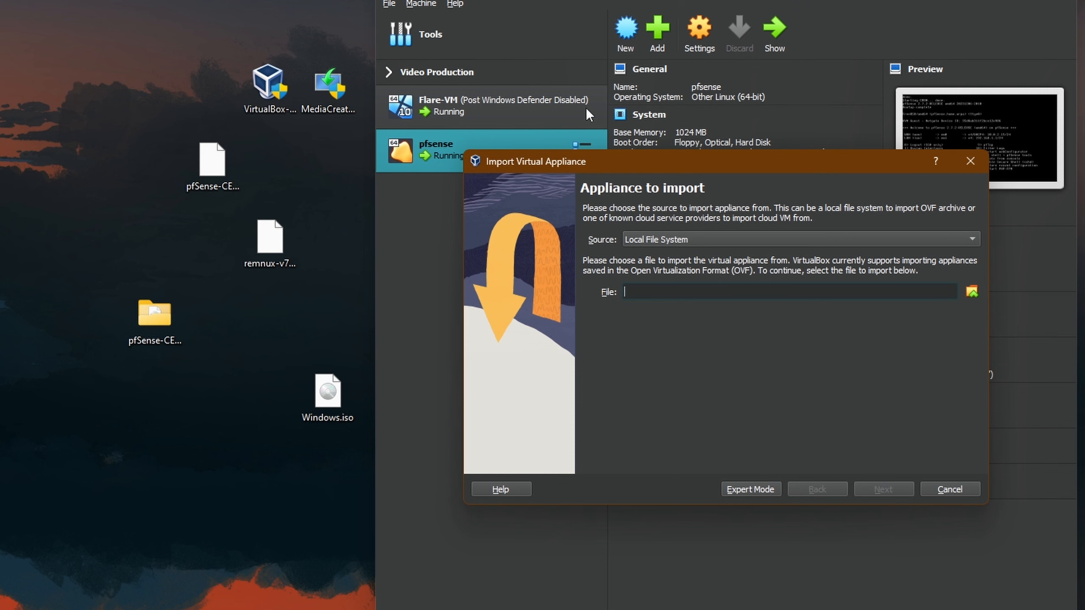
click(971, 292)
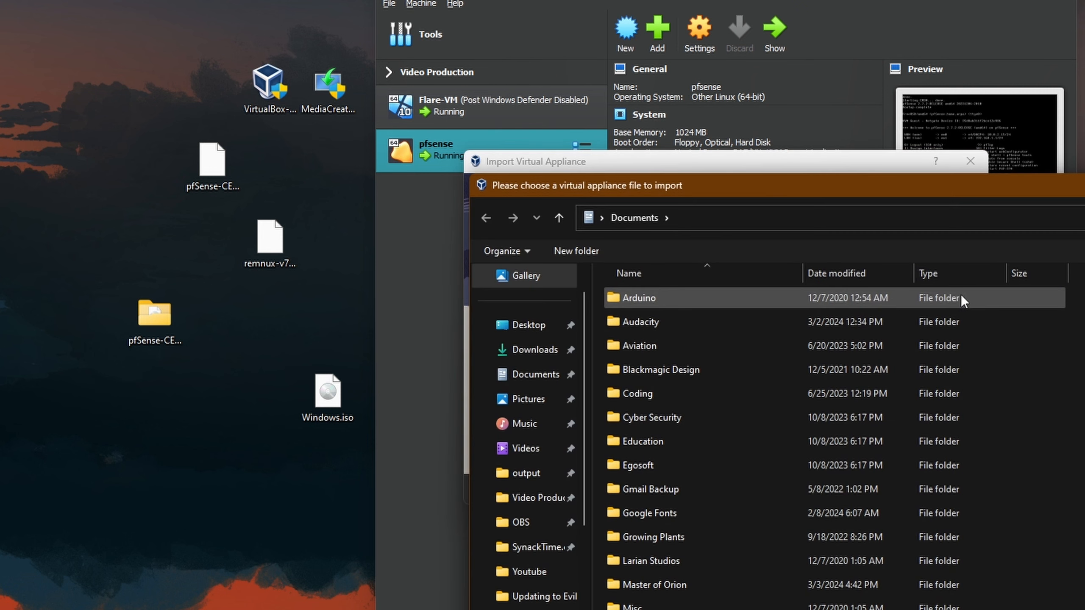
click(522, 326)
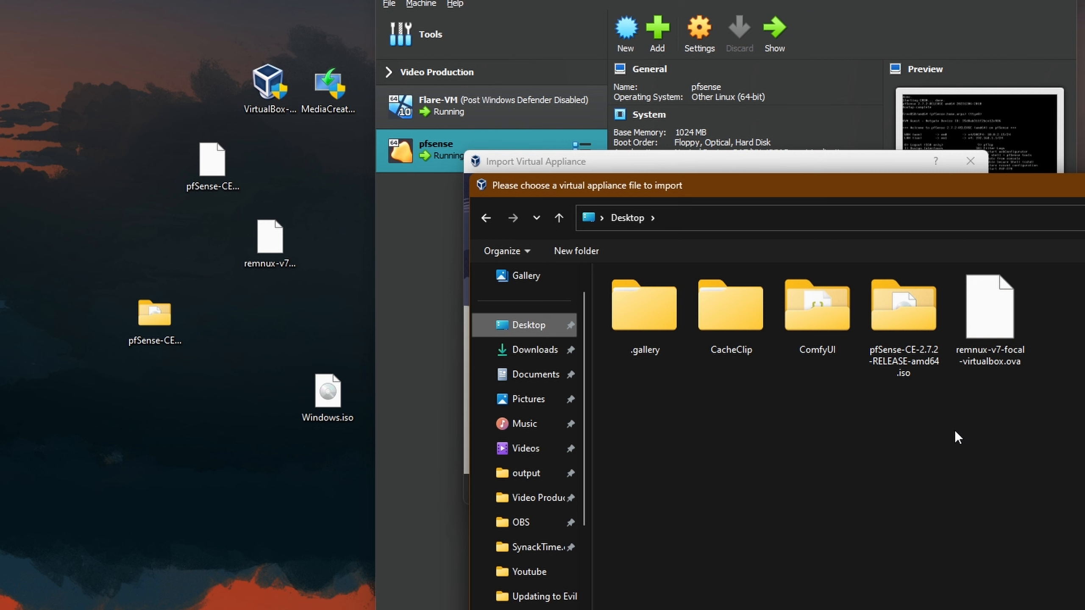
double_click(998, 304)
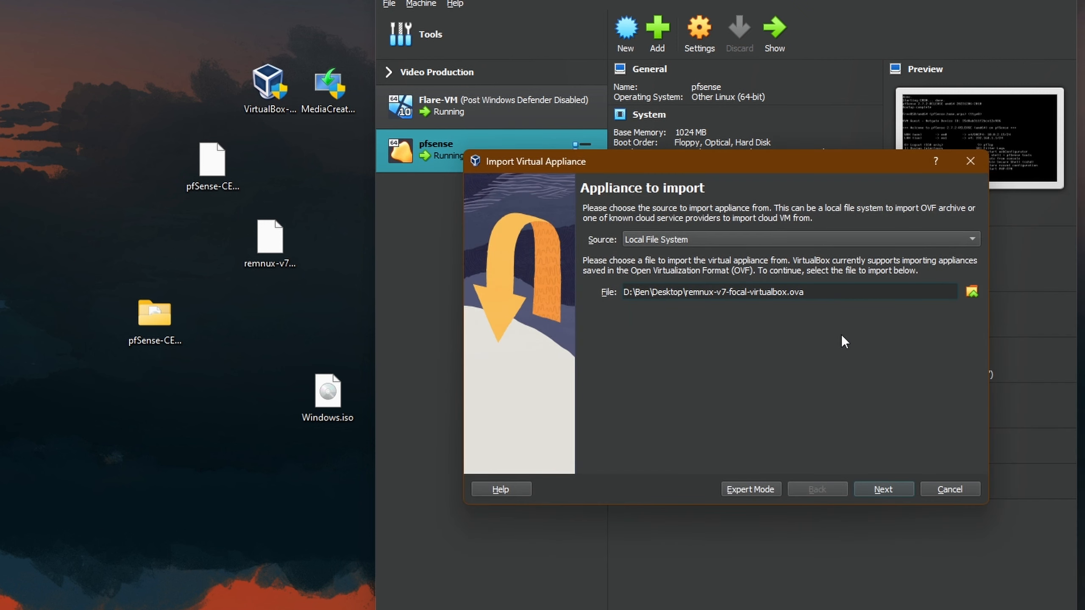
click(888, 487)
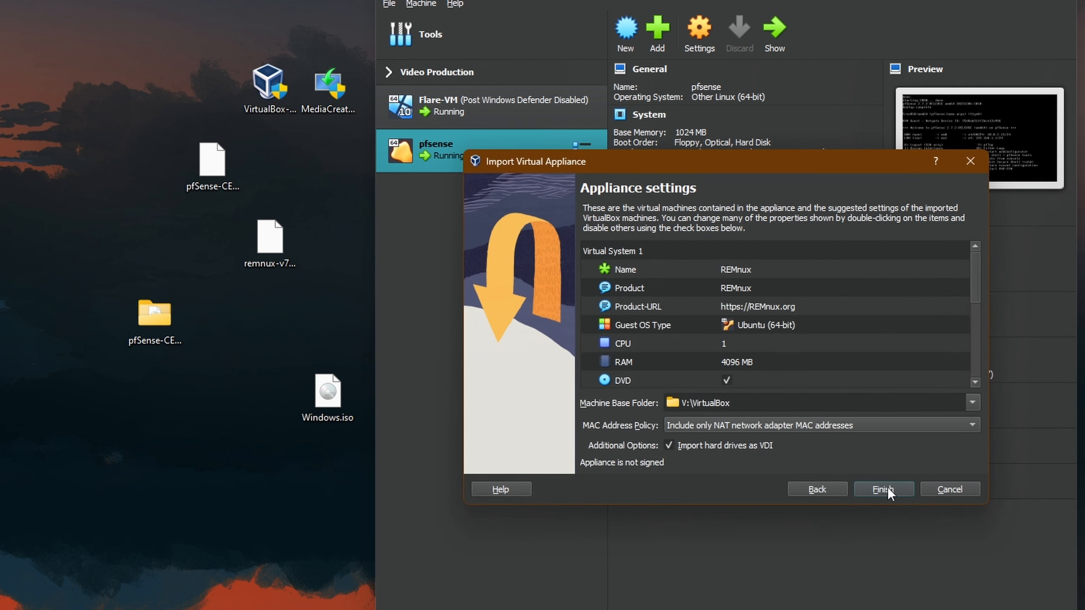
scroll(718, 367, down, 3)
scroll(793, 361, down, 3)
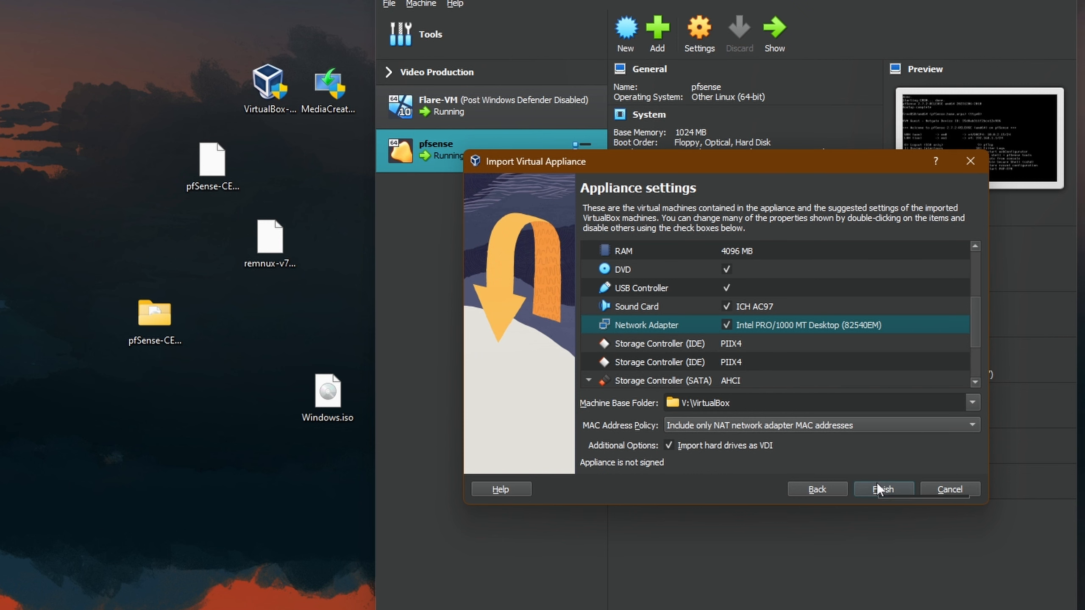
click(883, 491)
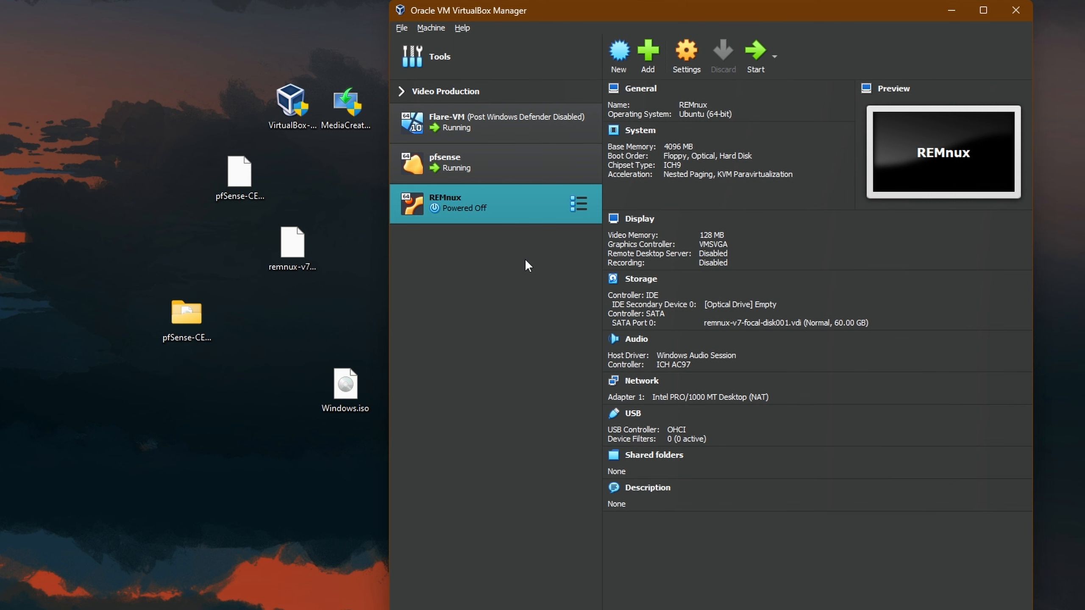
- Attach the REMnux VM's network adapter to VirtualBox Host-Only Ethernet Adapter #2
click(690, 50)
click(537, 312)
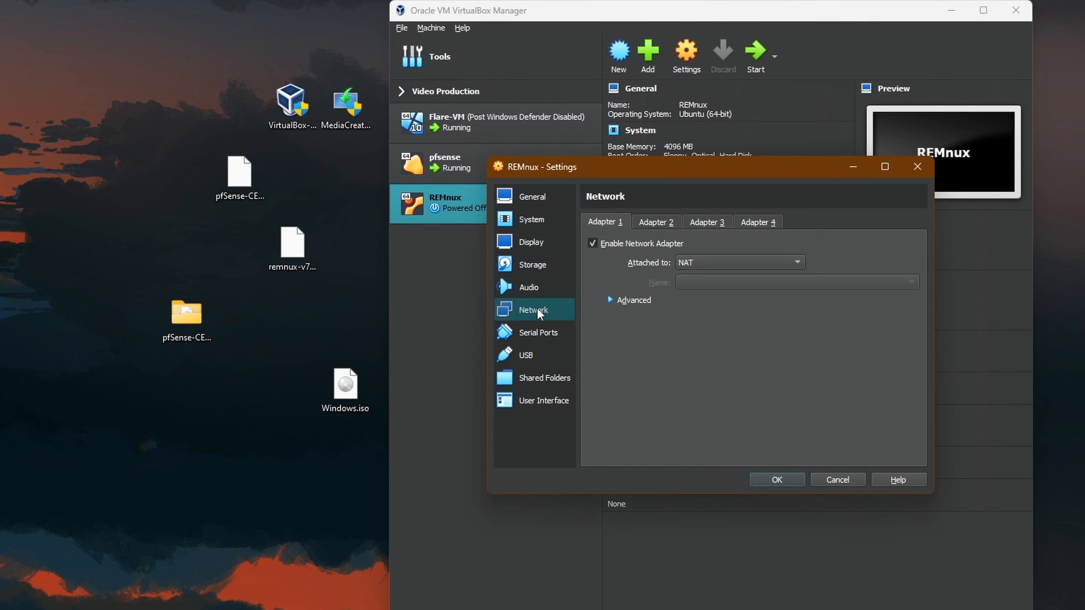
click(727, 263)
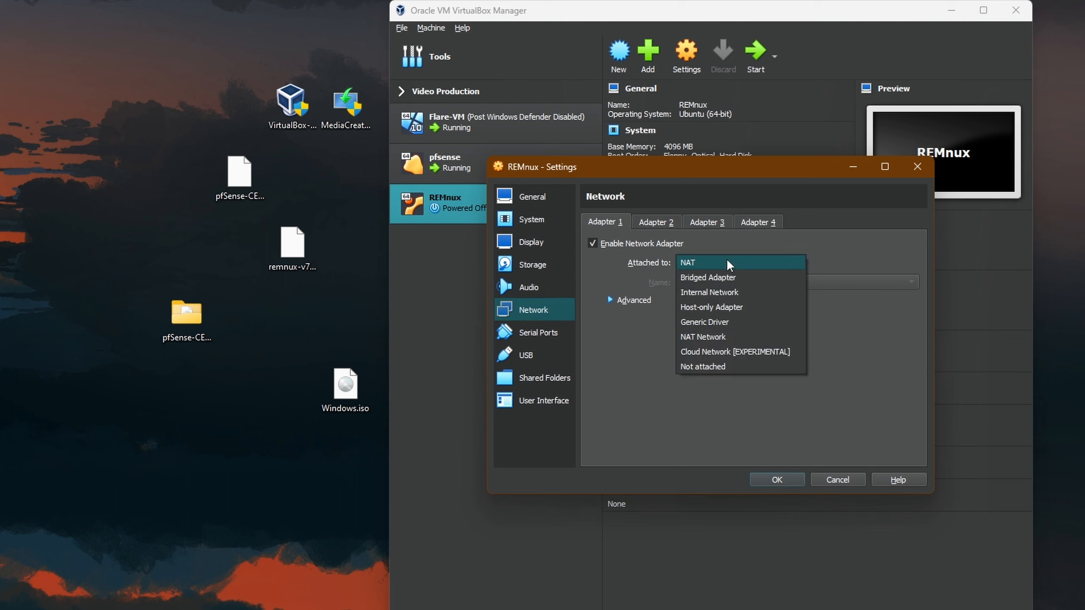
click(730, 311)
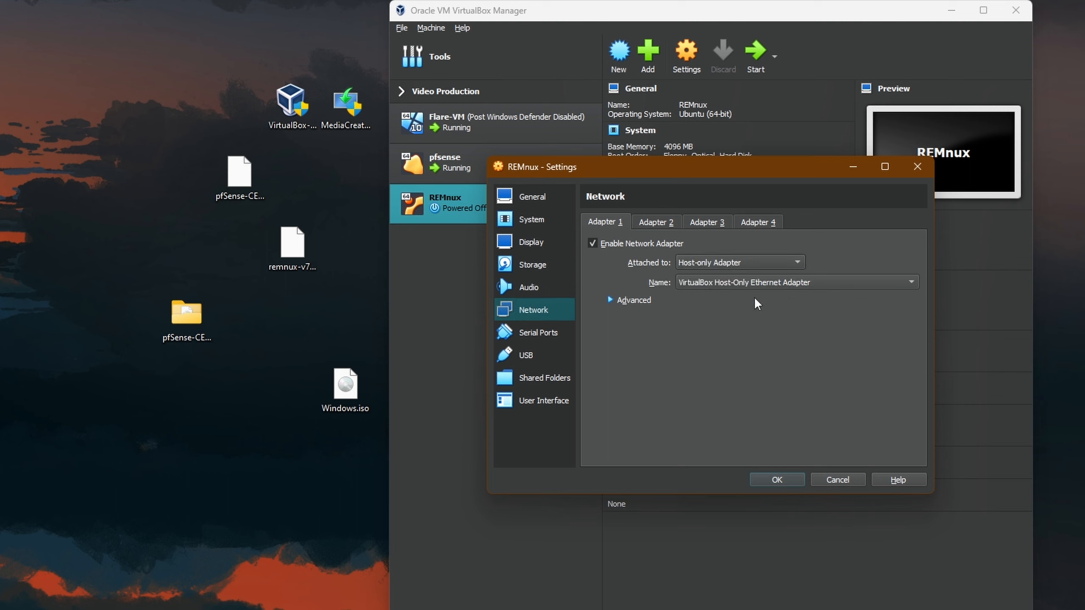
click(794, 283)
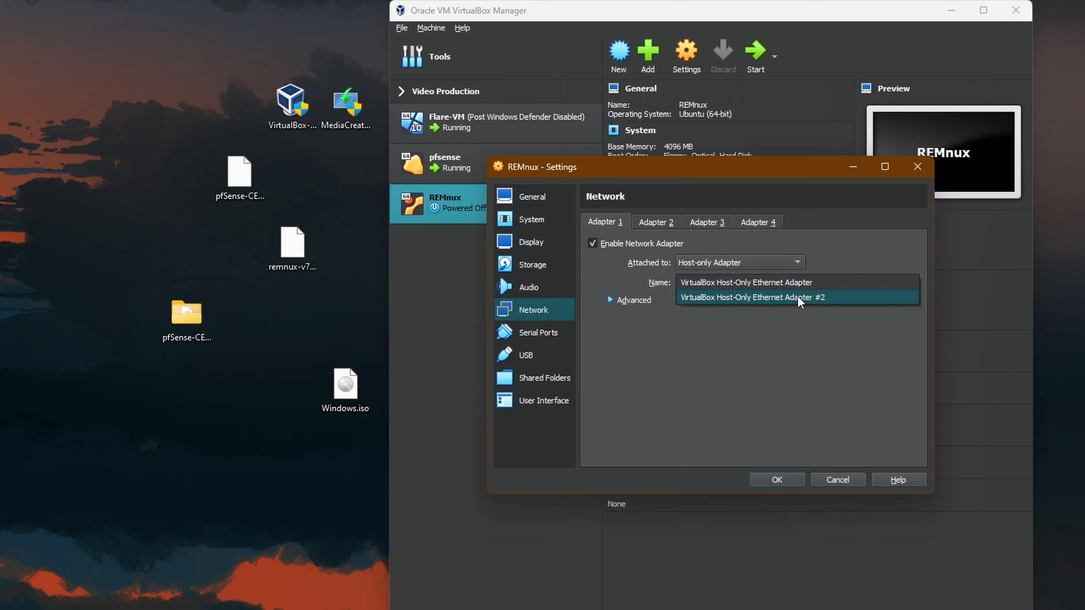
click(822, 298)
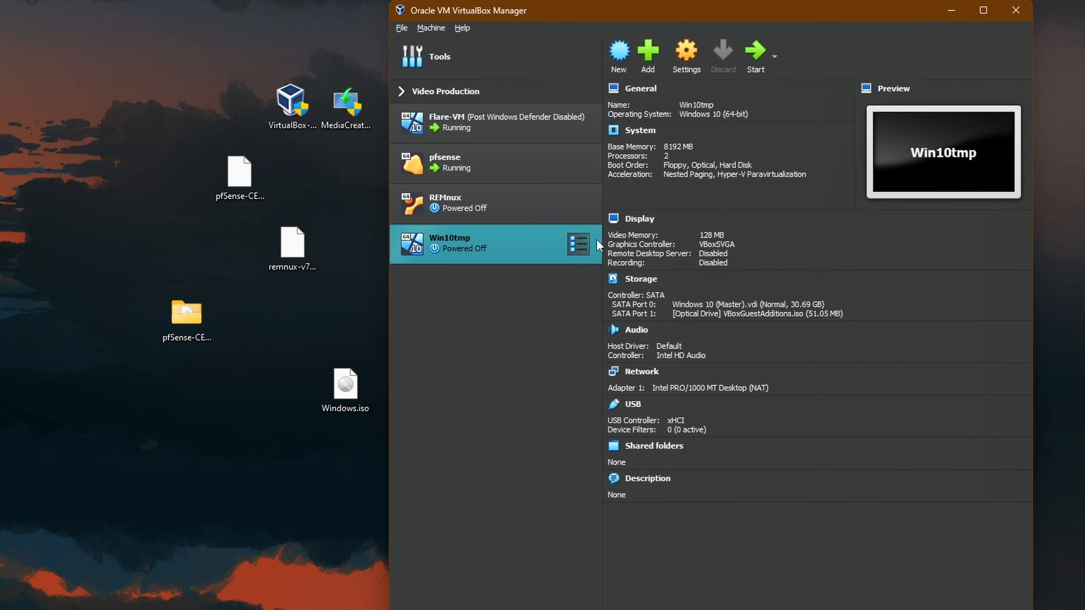
- Attach Win10tmp's network adapter to Host-Only Ethernet Adapter #2, save, and start the VM
click(686, 52)
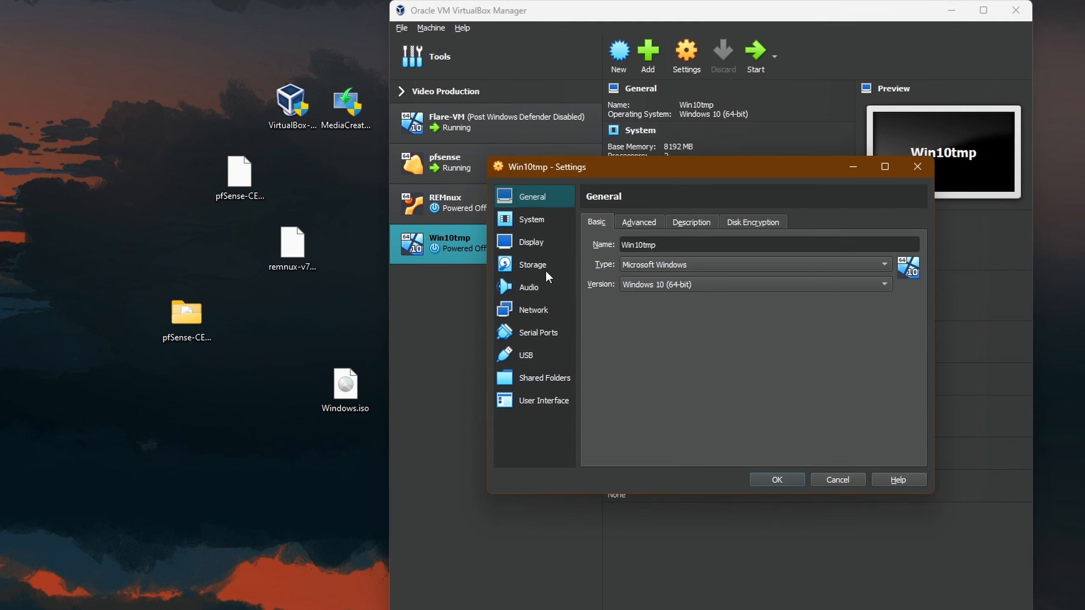
click(536, 315)
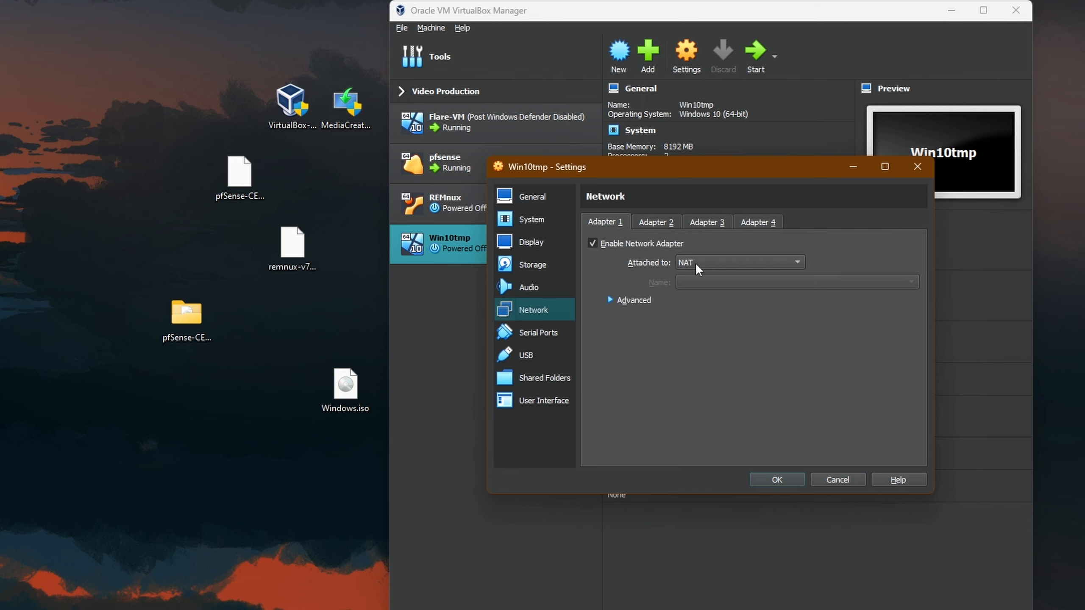
click(724, 264)
click(726, 307)
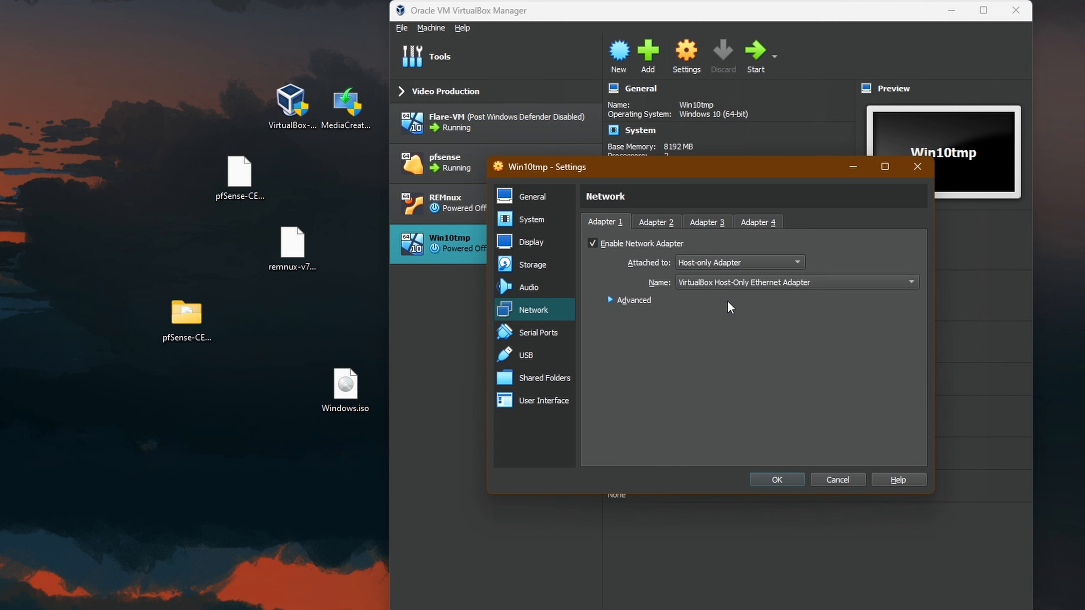
click(752, 284)
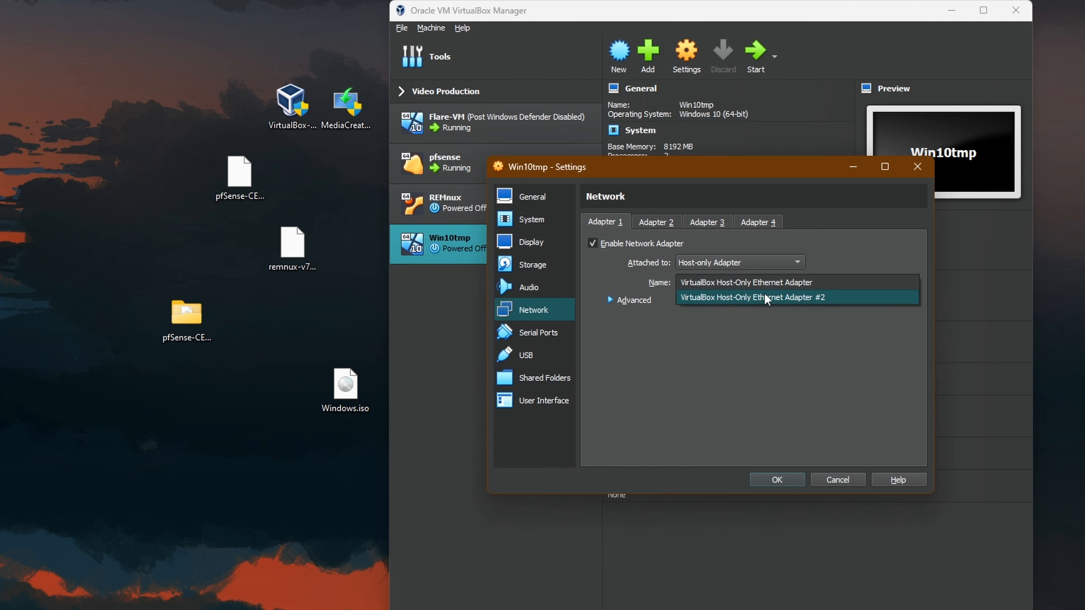
click(767, 298)
click(776, 479)
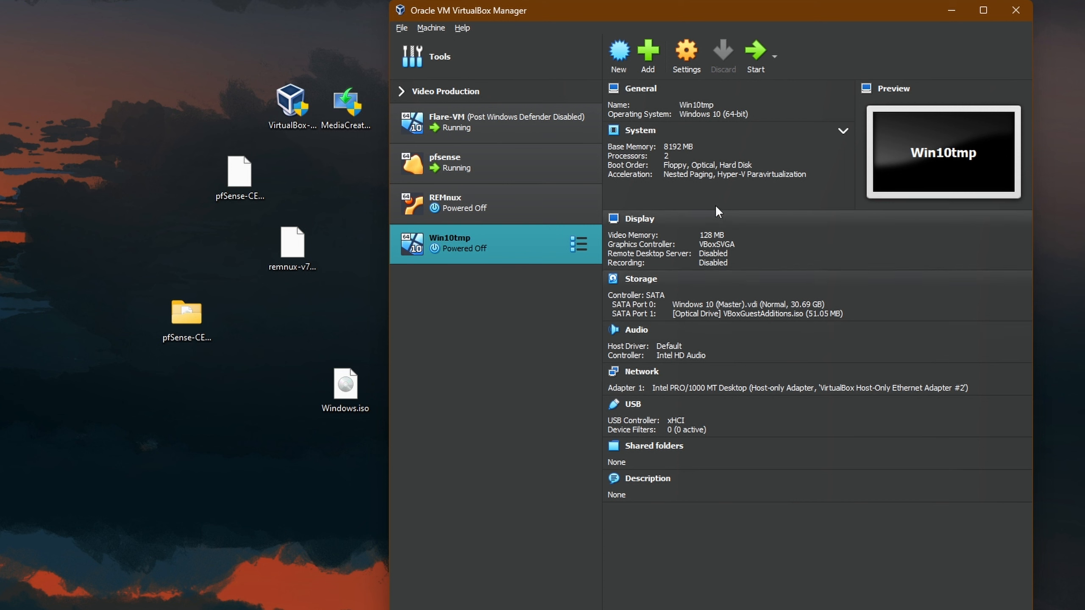
click(755, 52)
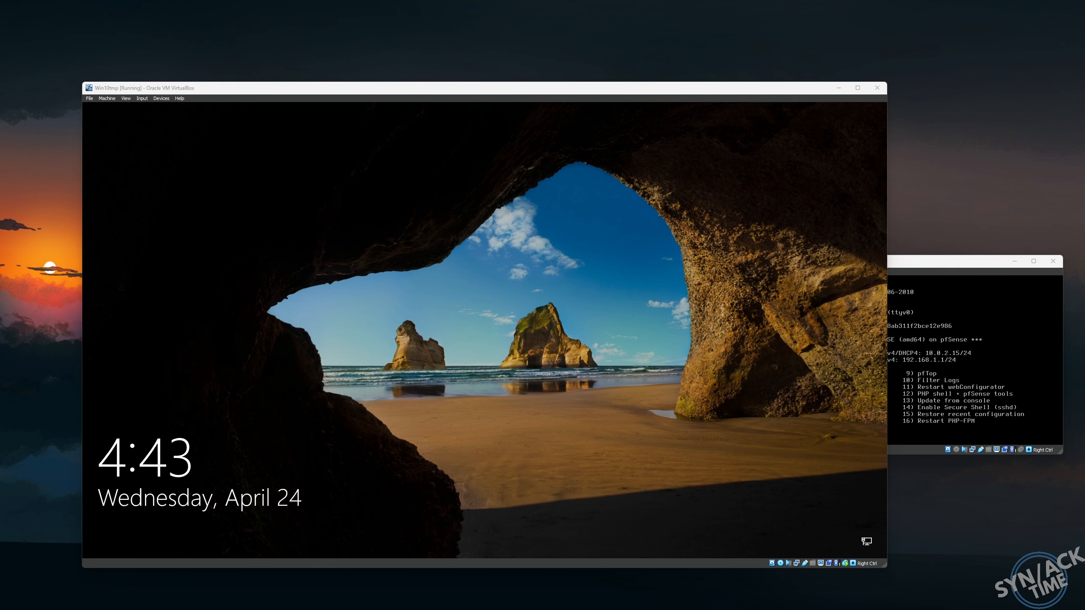
- Sign in to Windows in the Win10tmp VM and launch Google Chrome
click(196, 453)
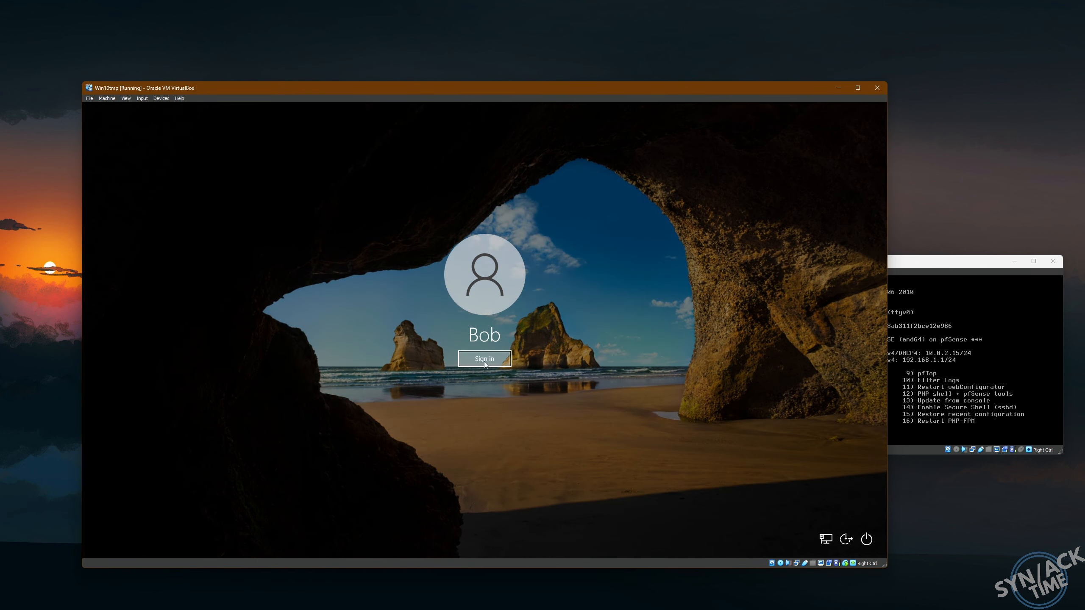
click(485, 359)
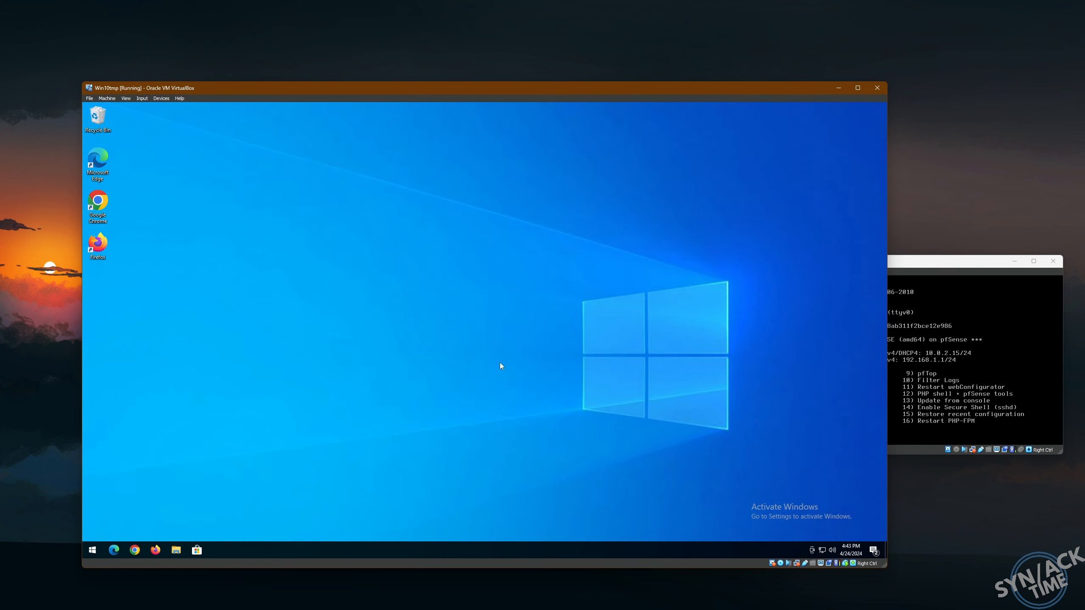
double_click(98, 203)
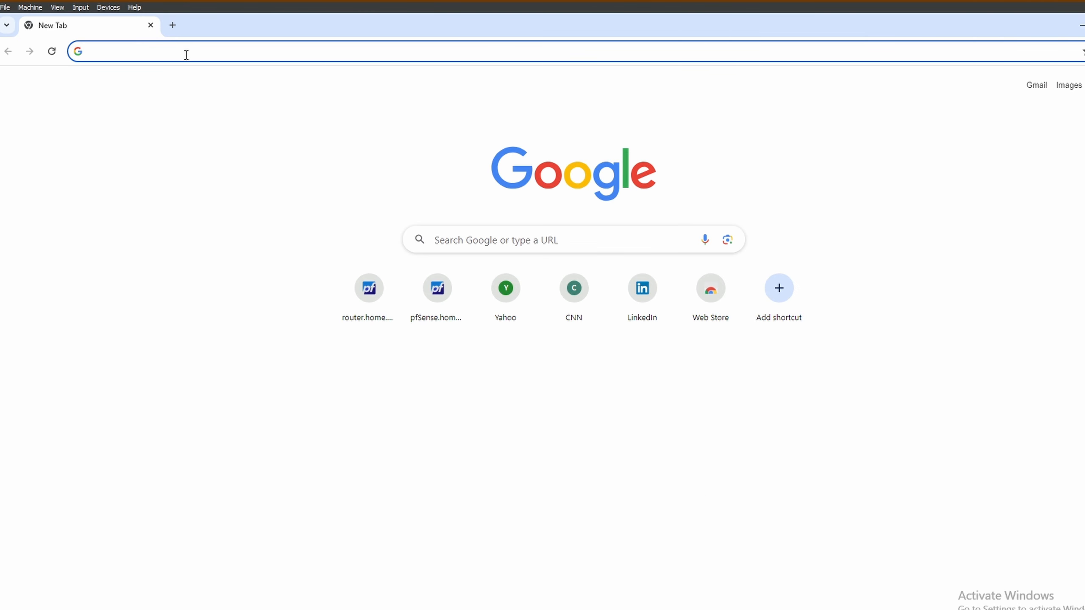
key(alt+Tab)
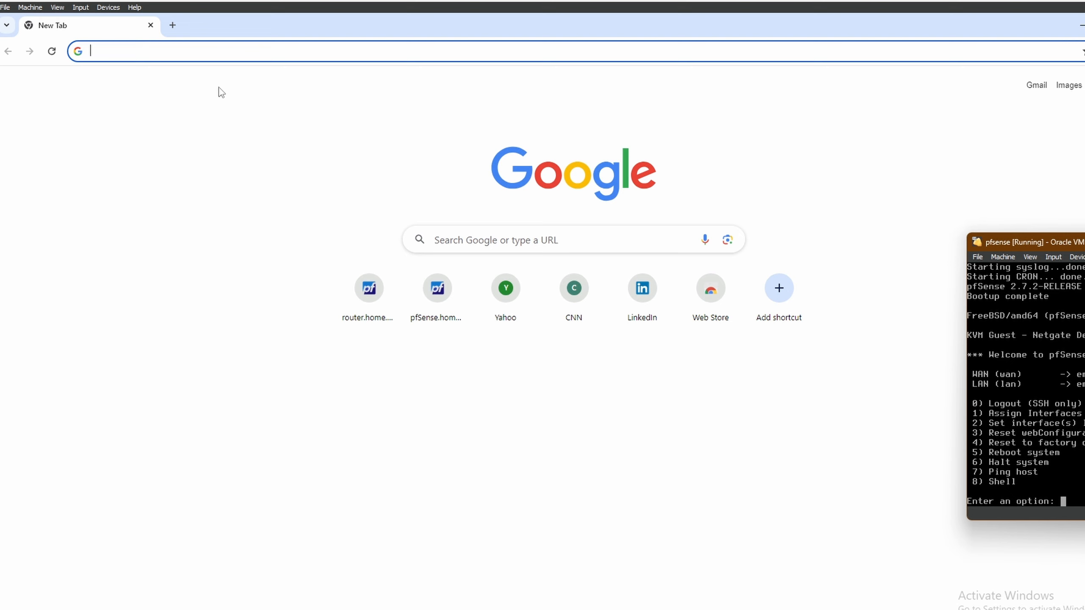
- Open 192.168.1.1 in Chrome, proceeding past the certificate warning
click(172, 51)
text(192.168.1.1)
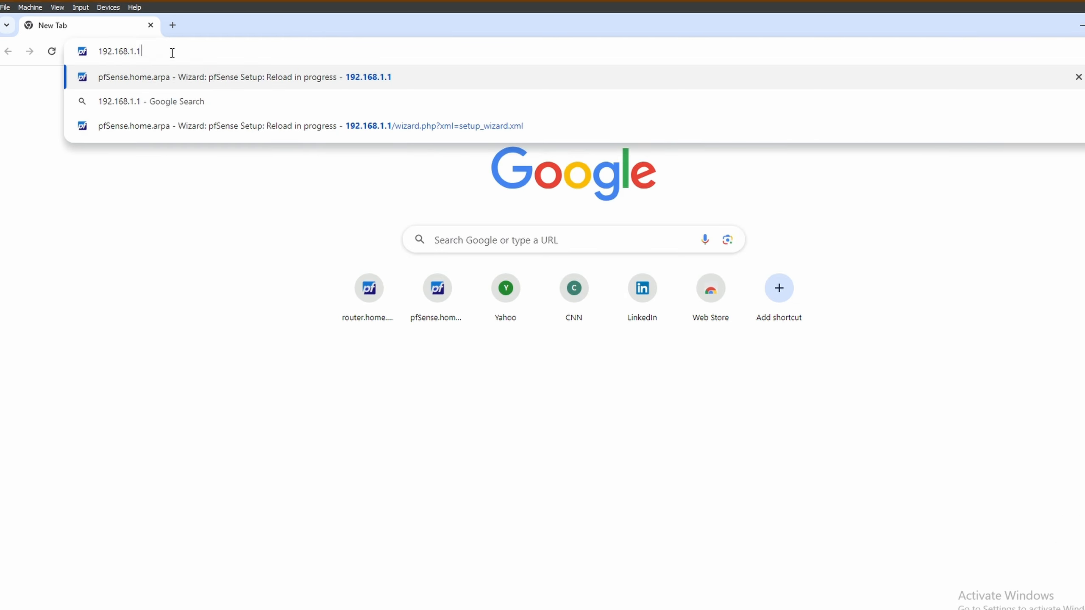
key(Return)
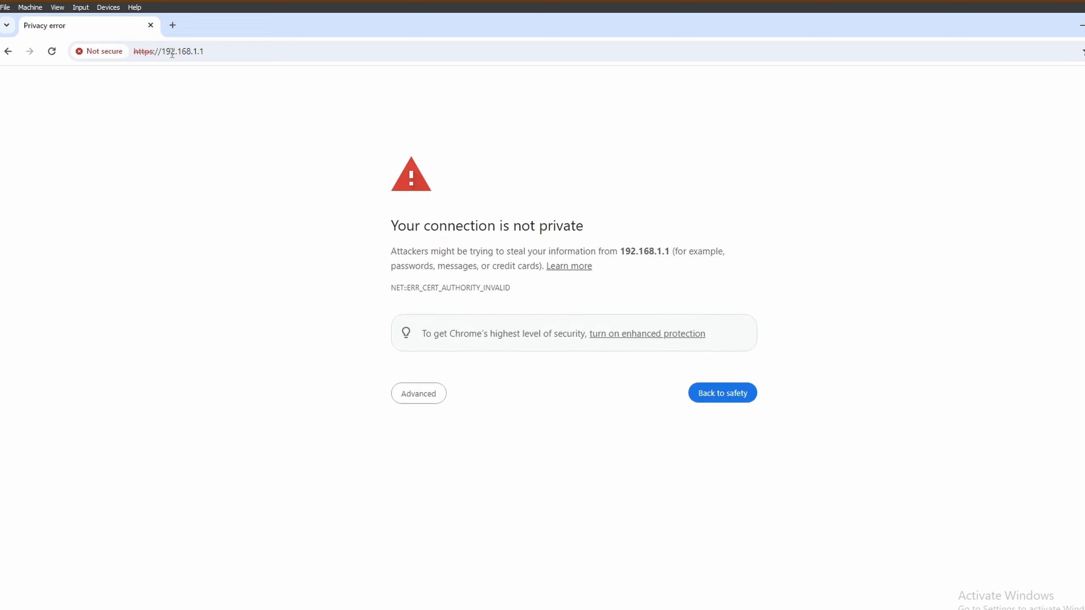
click(430, 392)
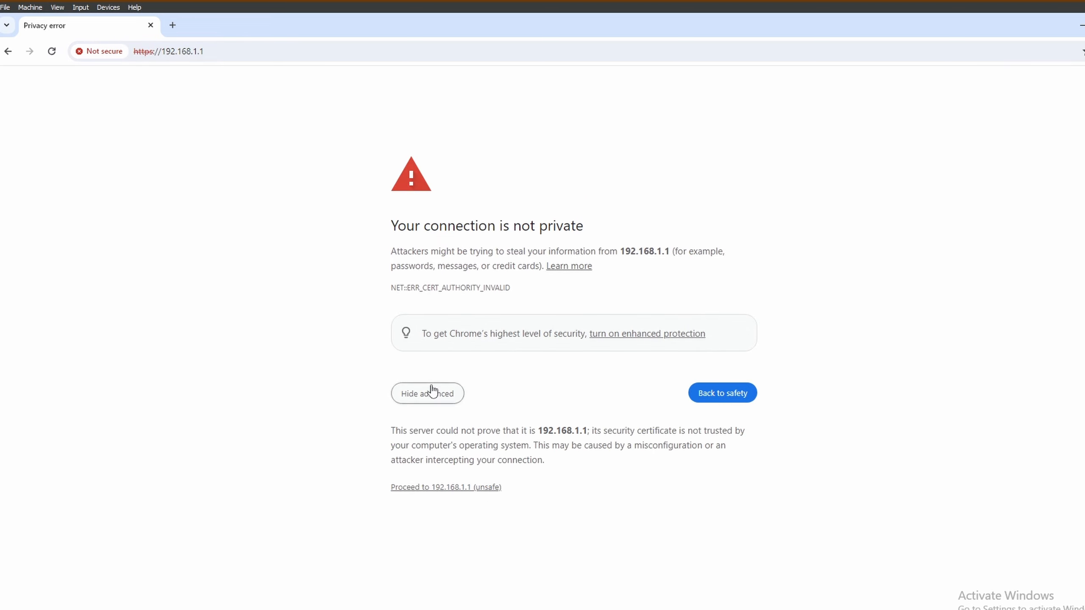
click(455, 488)
- Log in to the webConfigurator as admin with the default password
click(551, 293)
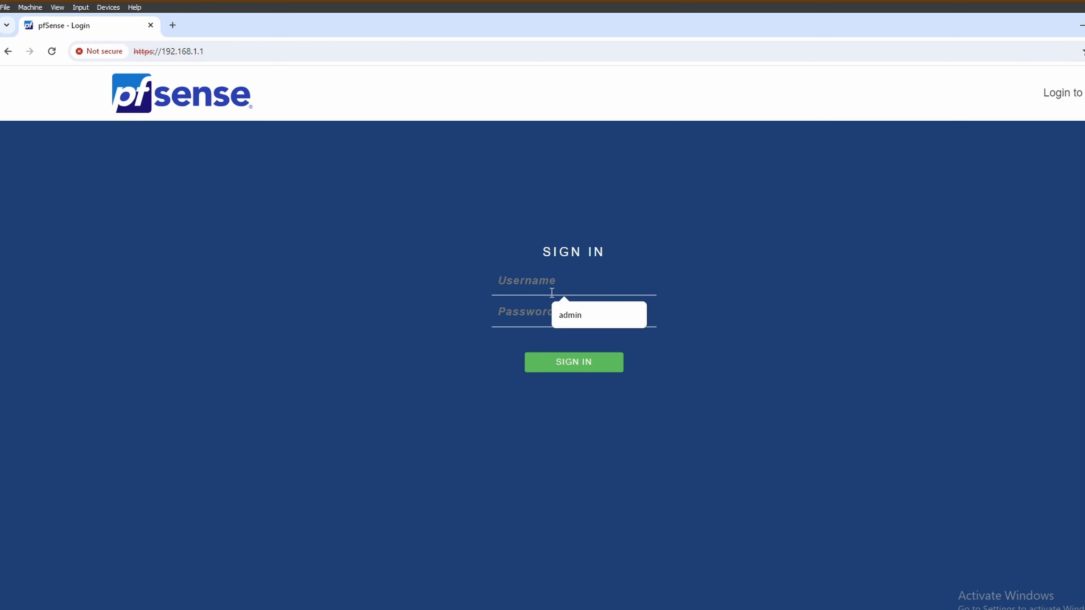
text(admin)
key(Tab)
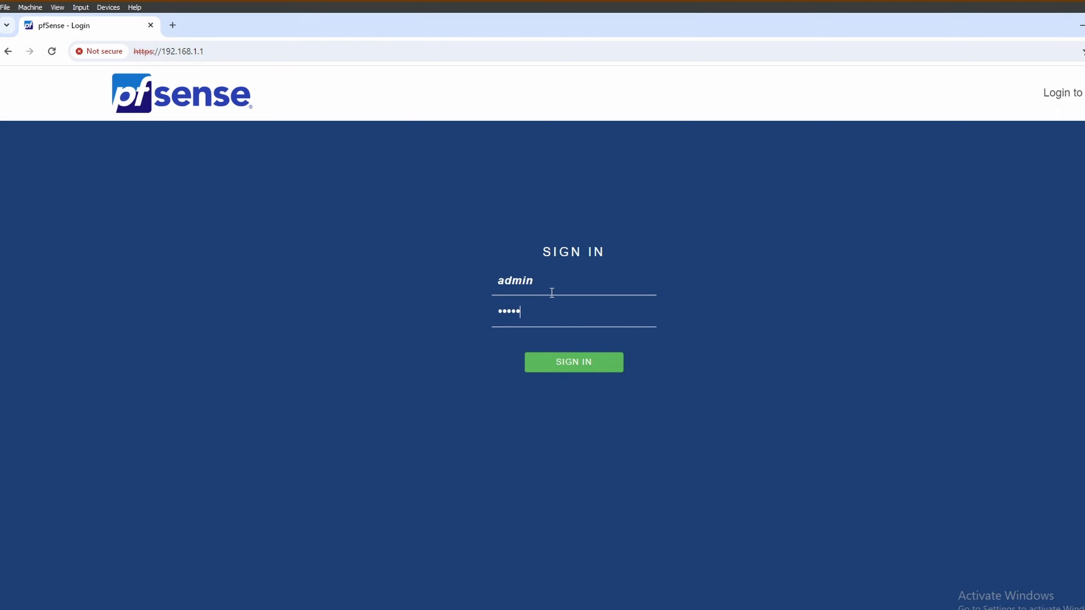
key(Return)
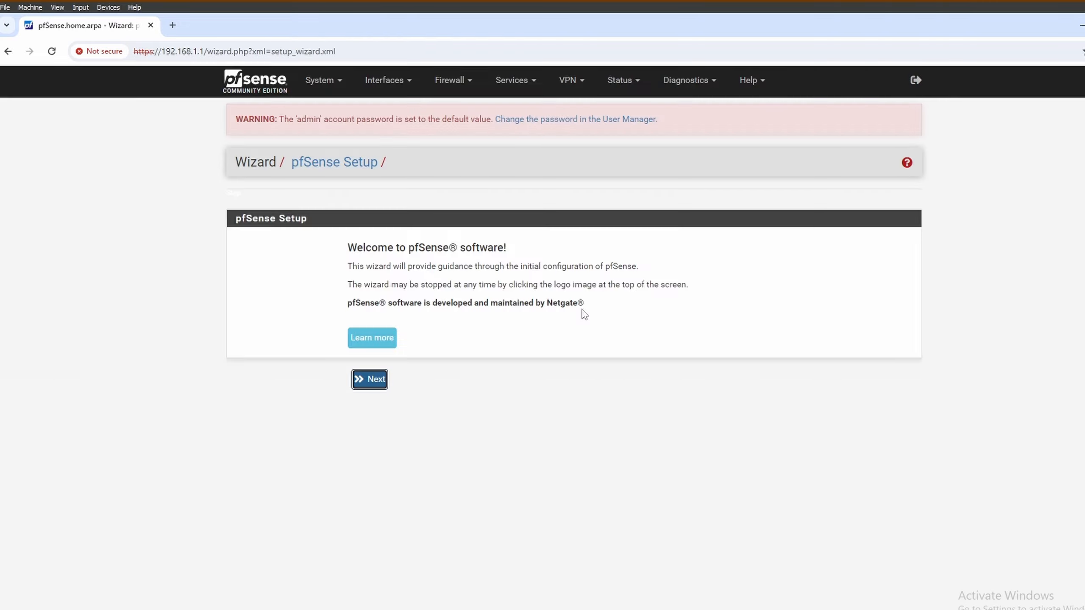
- Start the pfSense setup wizard, set hostname to router, and DNS servers 8.8.8.8 and 8.8.4.4
click(375, 382)
click(370, 406)
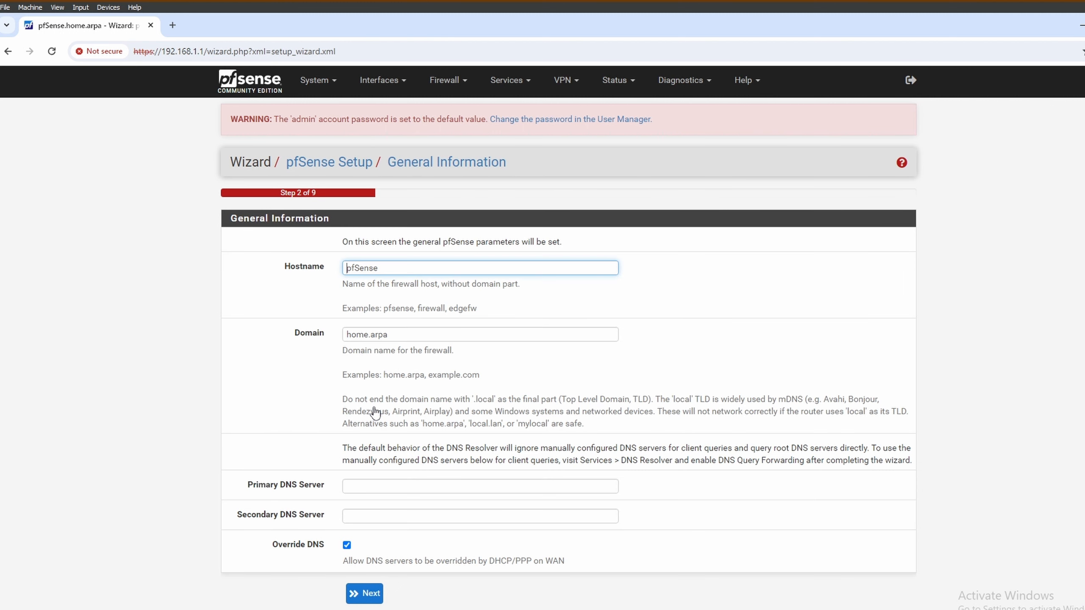
double_click(364, 268)
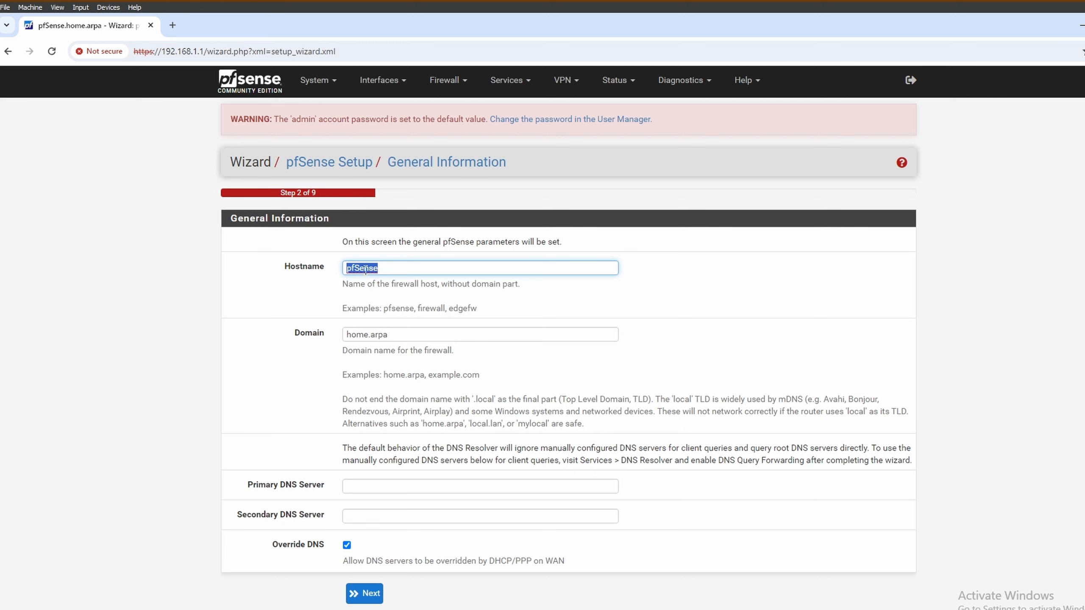
text(router)
click(389, 491)
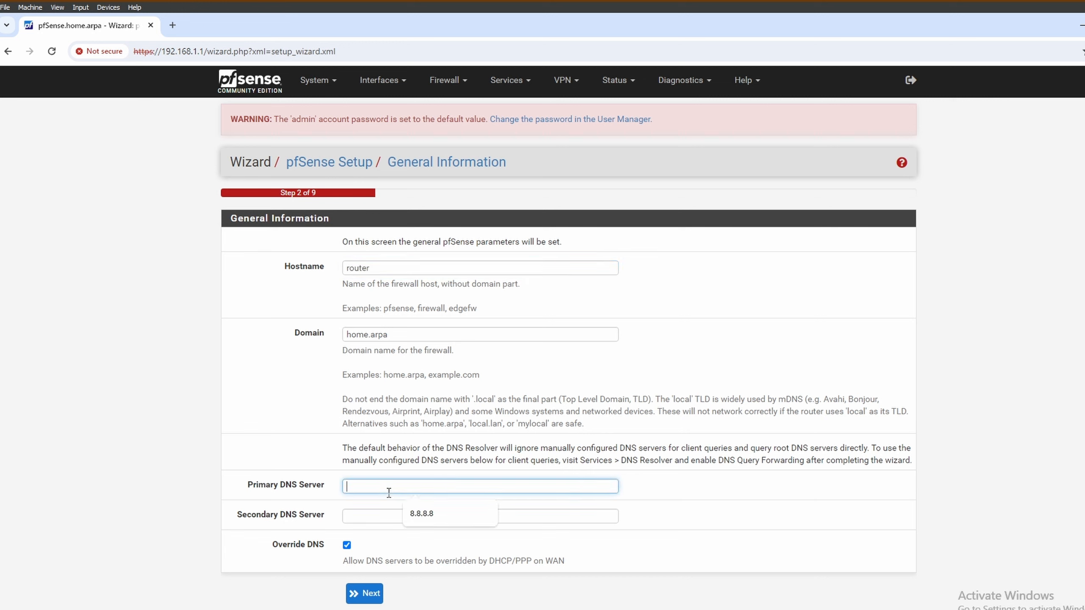
click(422, 513)
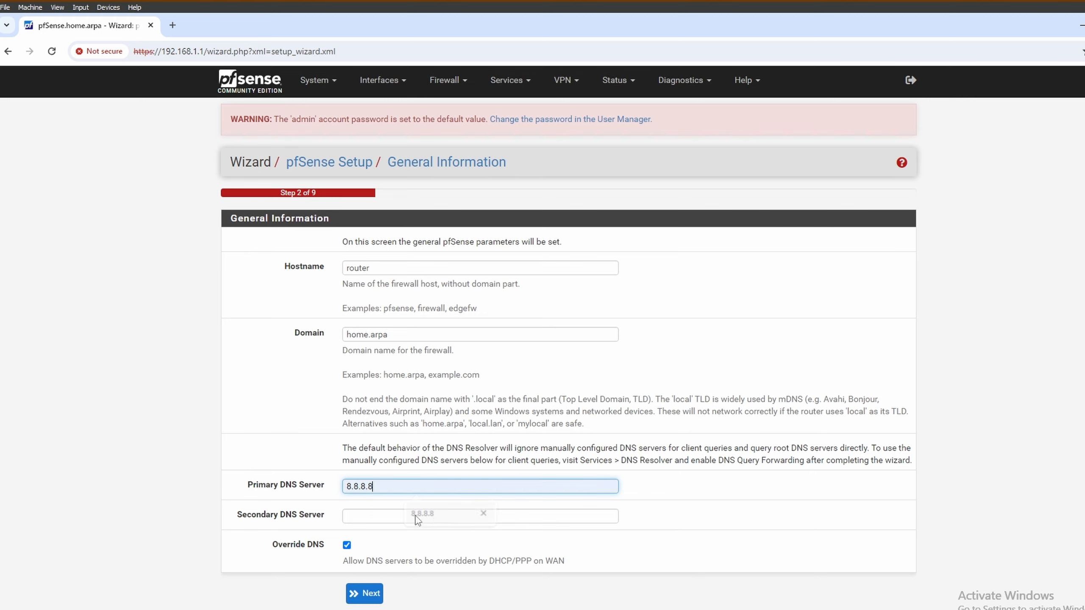
click(399, 516)
click(485, 543)
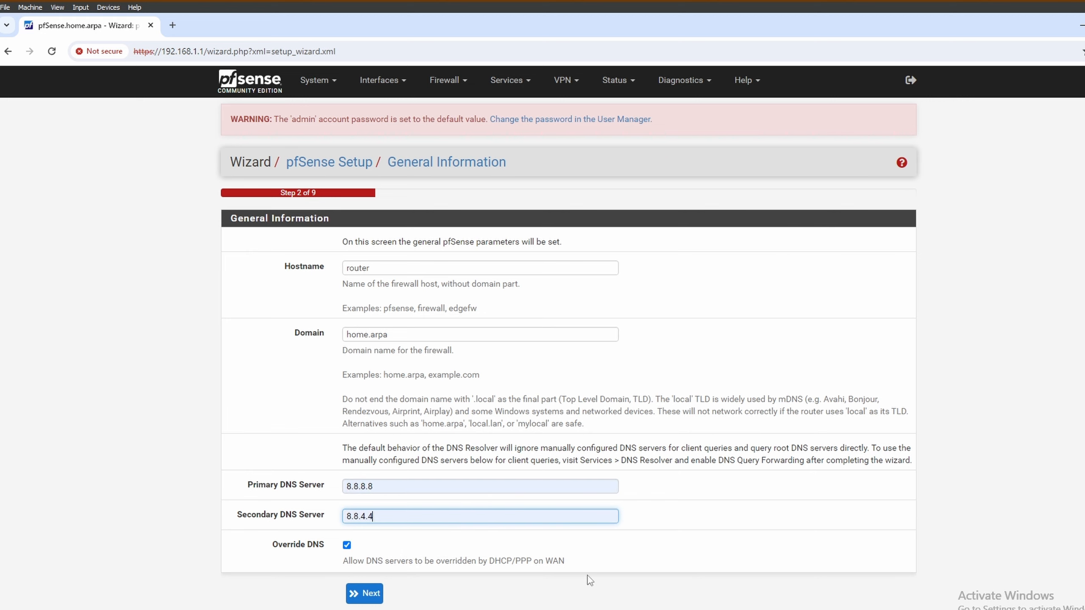
click(371, 595)
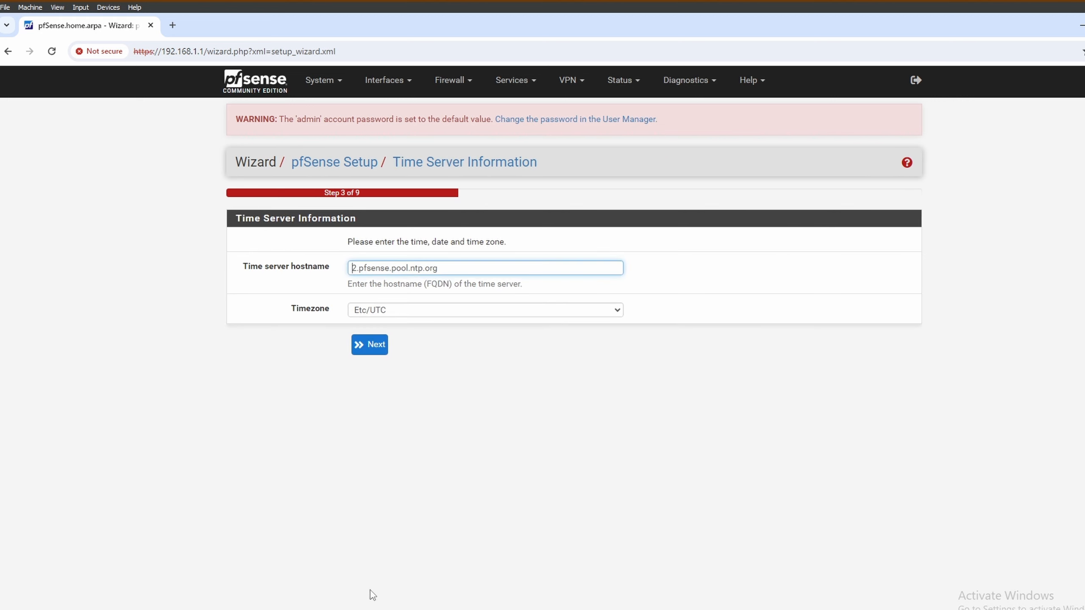
- Keep the default time and WAN settings, and change the LAN IP to 192.168.99.1
click(370, 345)
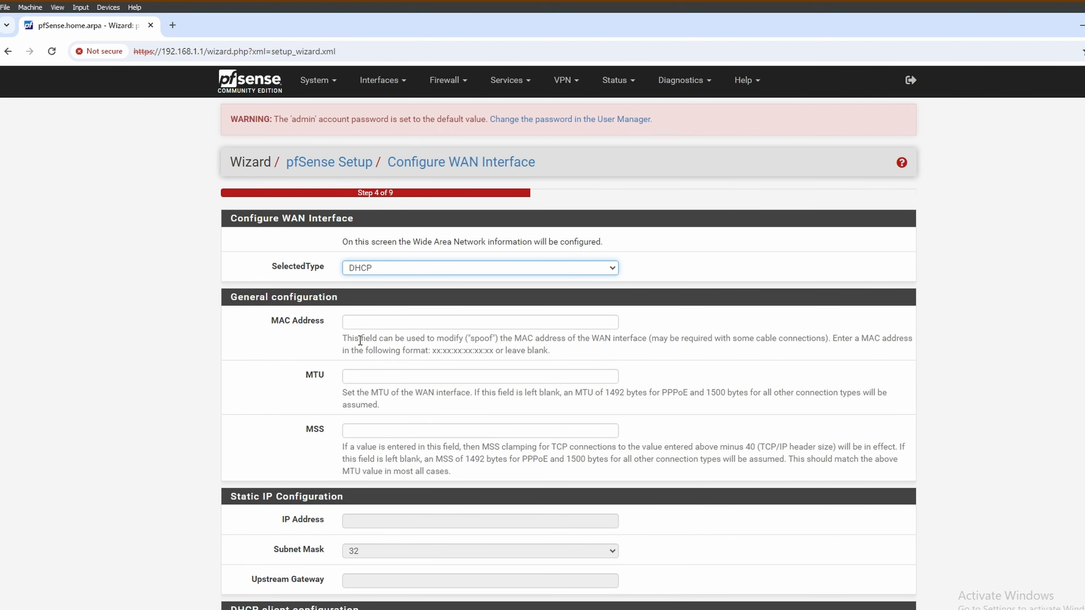
scroll(560, 516, down, 10)
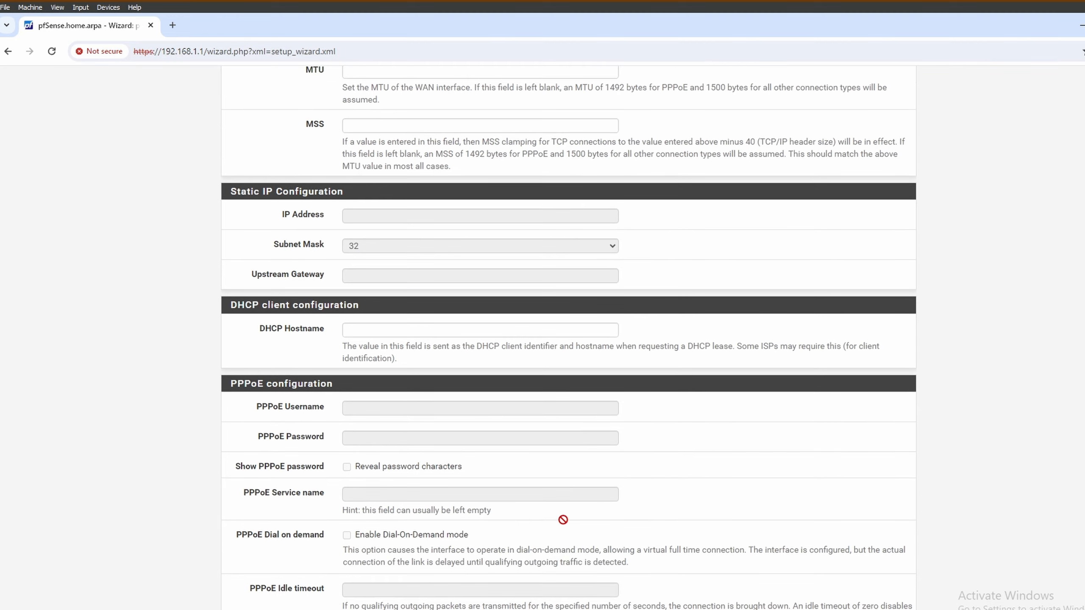
scroll(659, 551, down, 6)
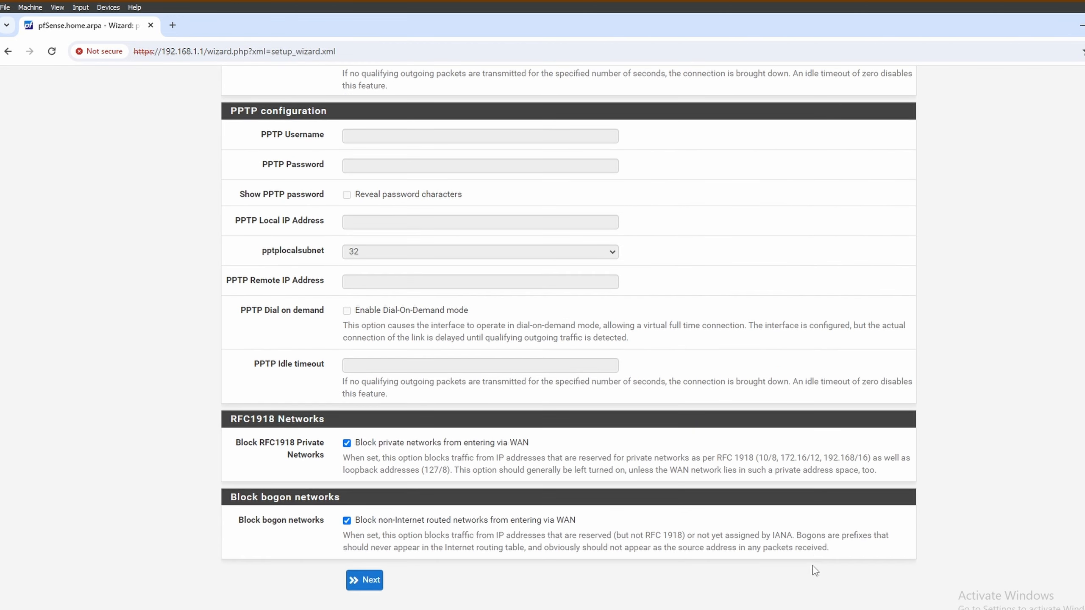
click(367, 581)
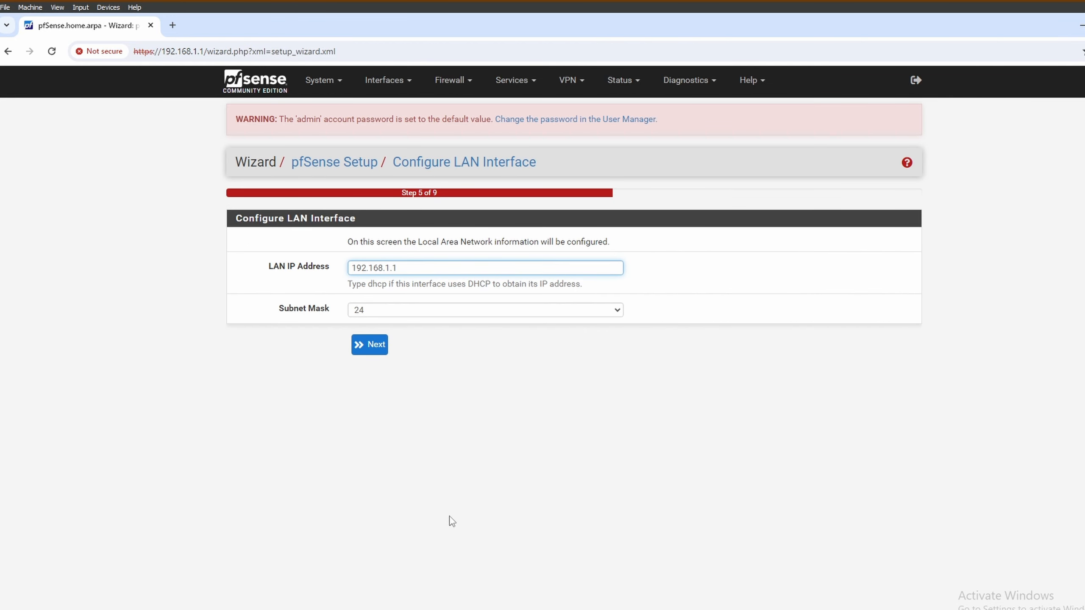
drag(386, 268, 391, 268)
text(99)
click(369, 345)
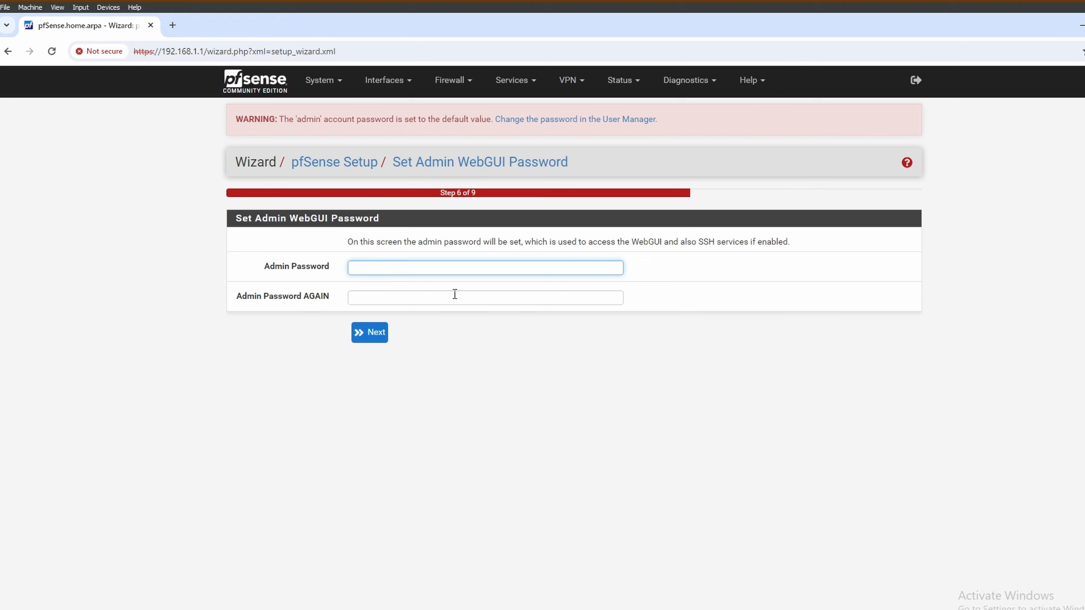
- Generate and copy a 25-character password from the Strong Password Generator site
click(173, 25)
text(strong pas)
key(Return)
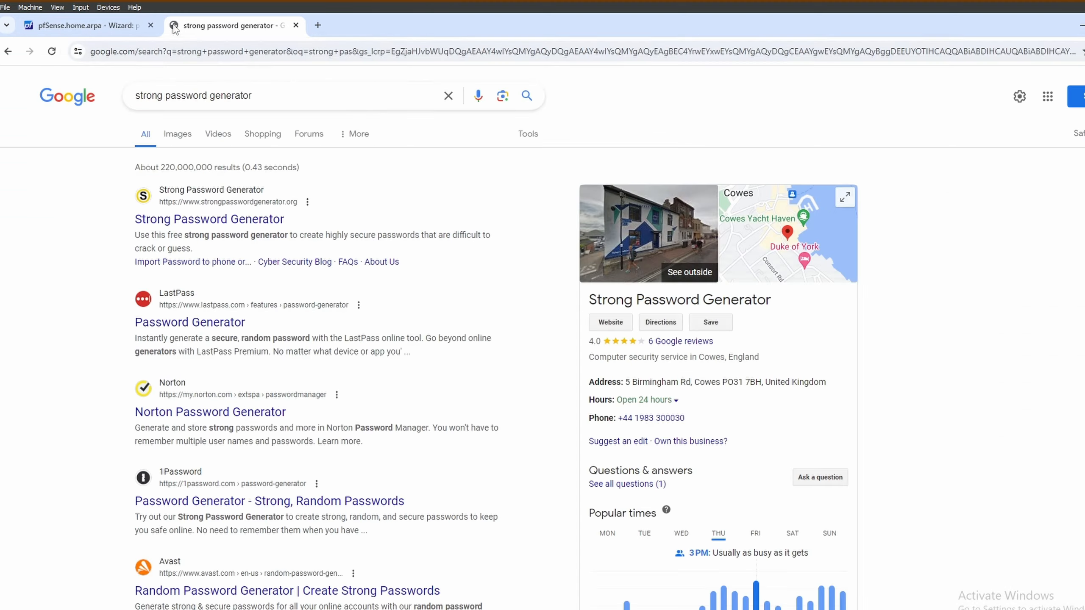
click(184, 219)
double_click(637, 457)
text(25)
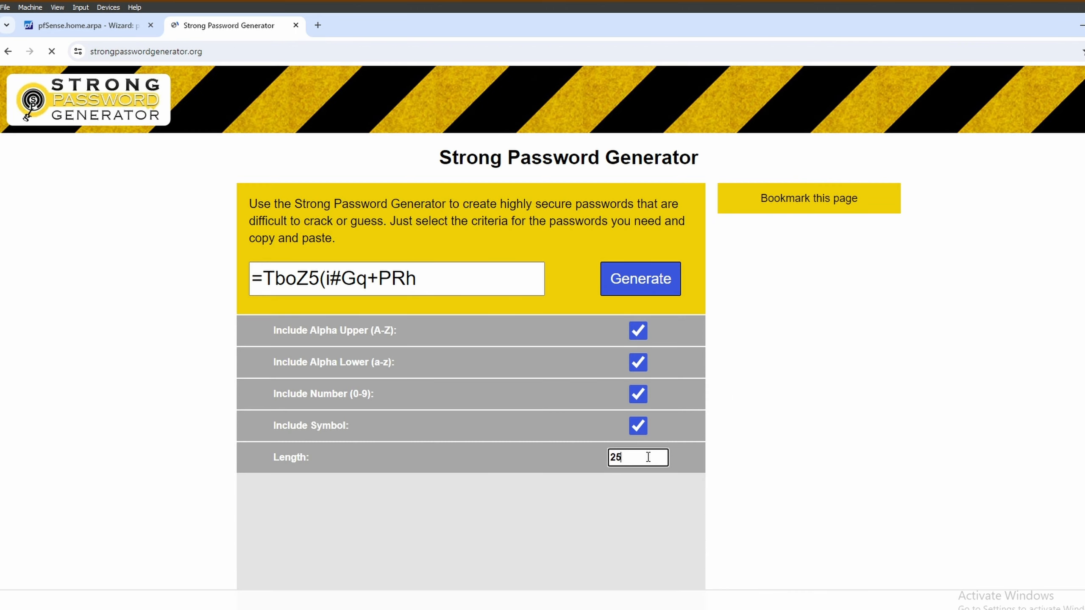
click(479, 289)
triple_click(447, 276)
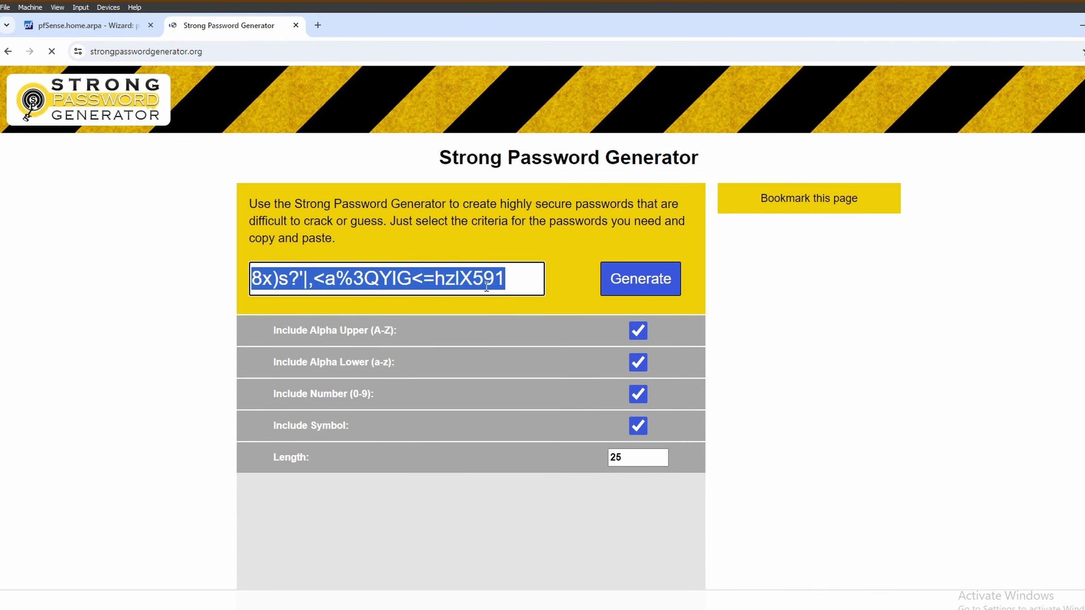
key(ctrl+c)
- Paste the generated password into both pfSense admin password fields and continue
key(ctrl+Tab)
click(435, 298)
key(ctrl+v)
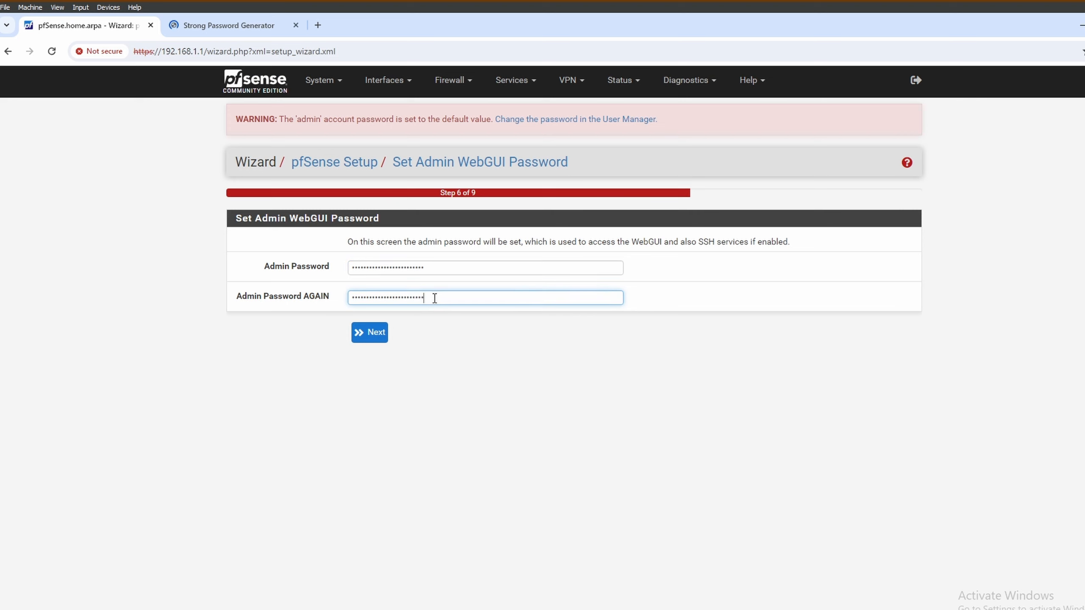
click(370, 335)
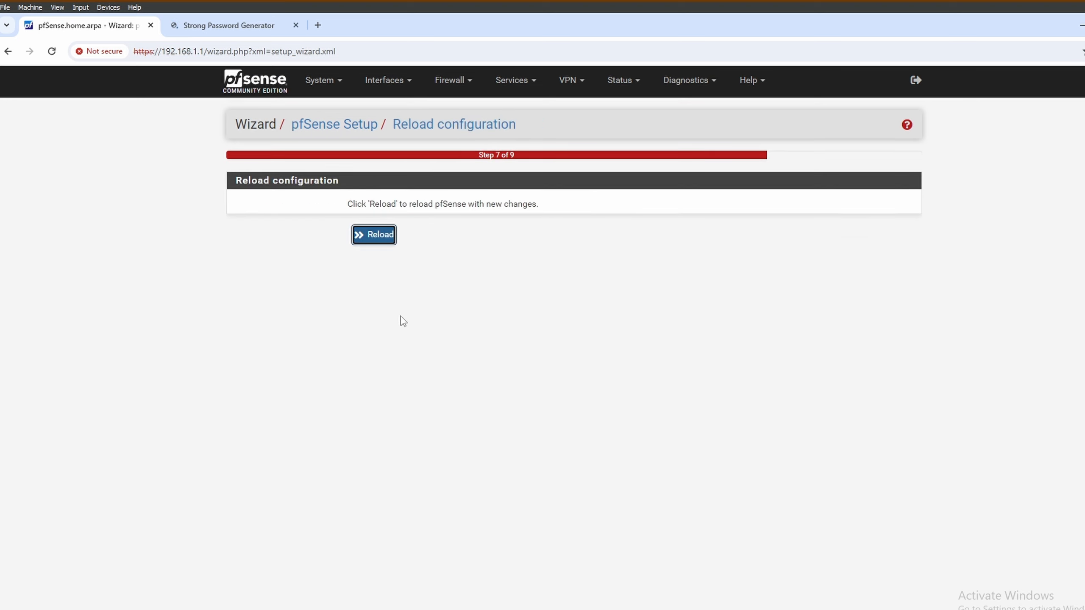
- Reload pfSense, then run ipconfig /release and ipconfig /renew in Command Prompt to get 192.168.99.10
click(374, 236)
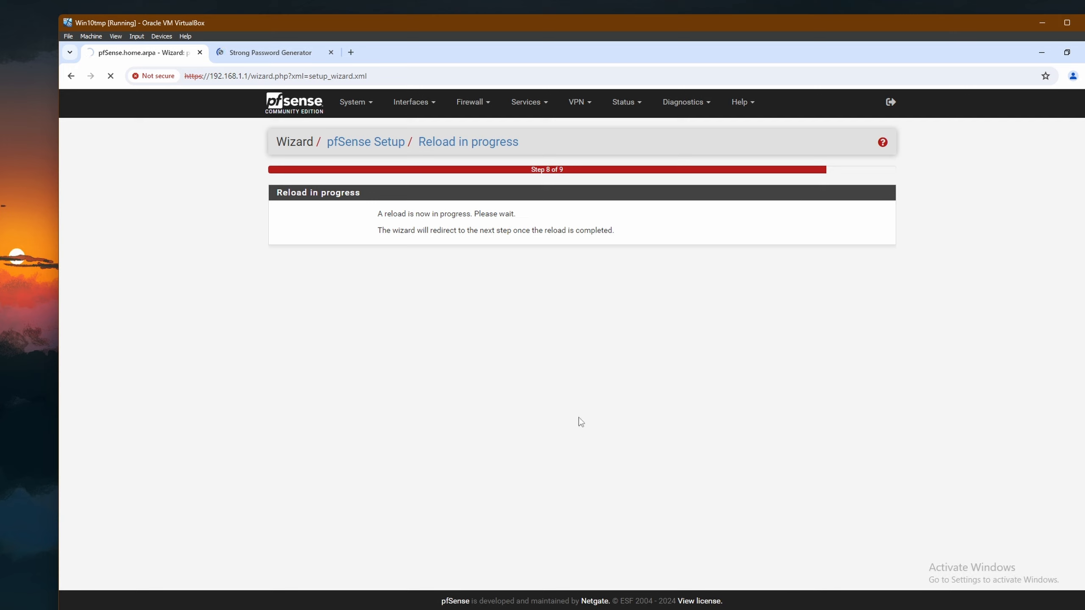
click(70, 609)
text(c)
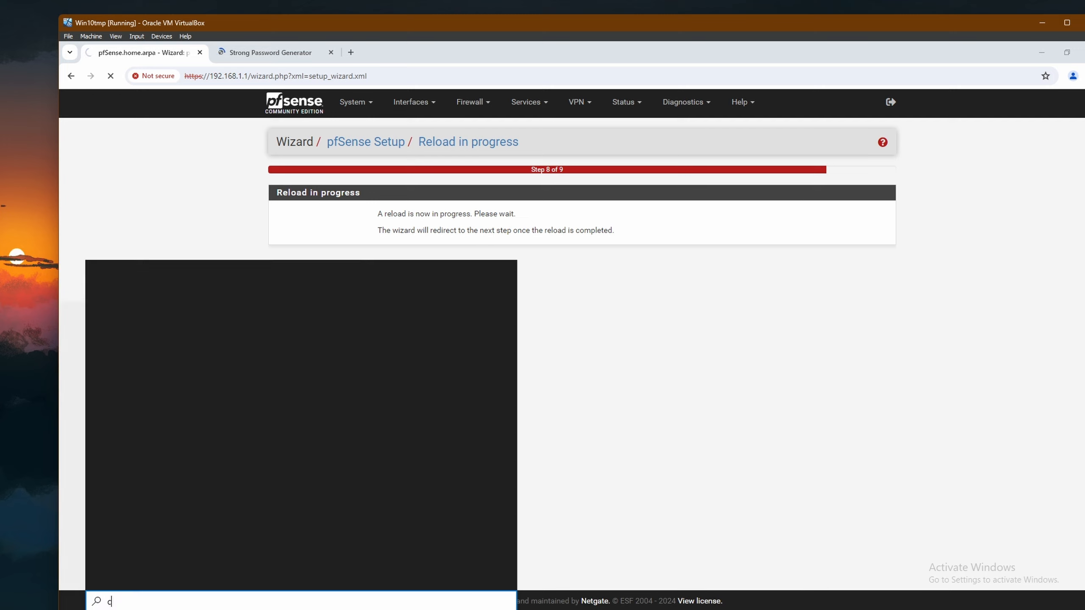
text(md)
key(Return)
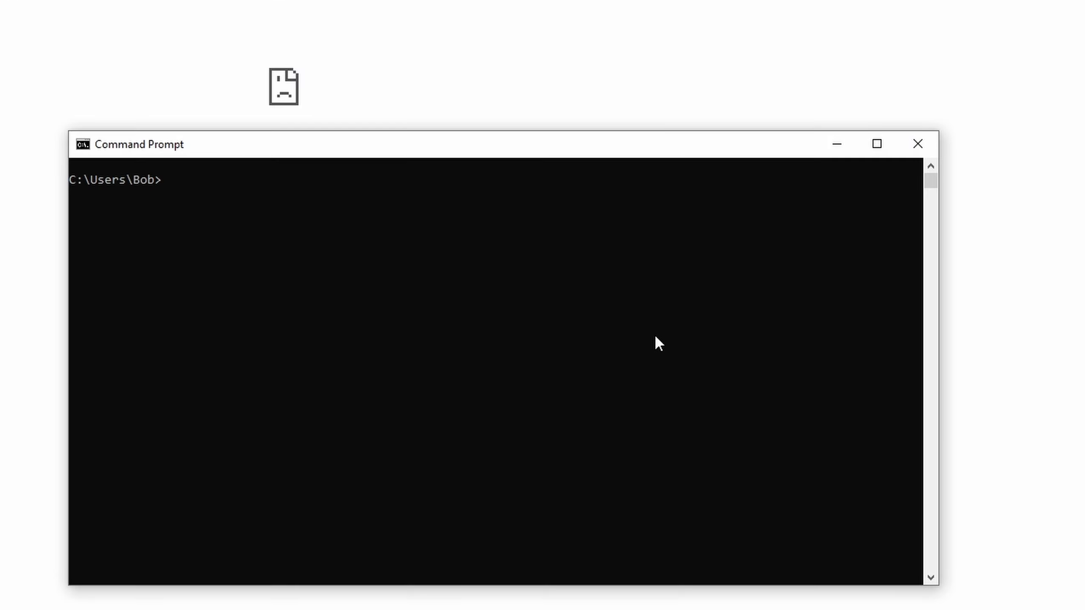
text(ipconfig)
text( /relea)
text(se)
key(Return)
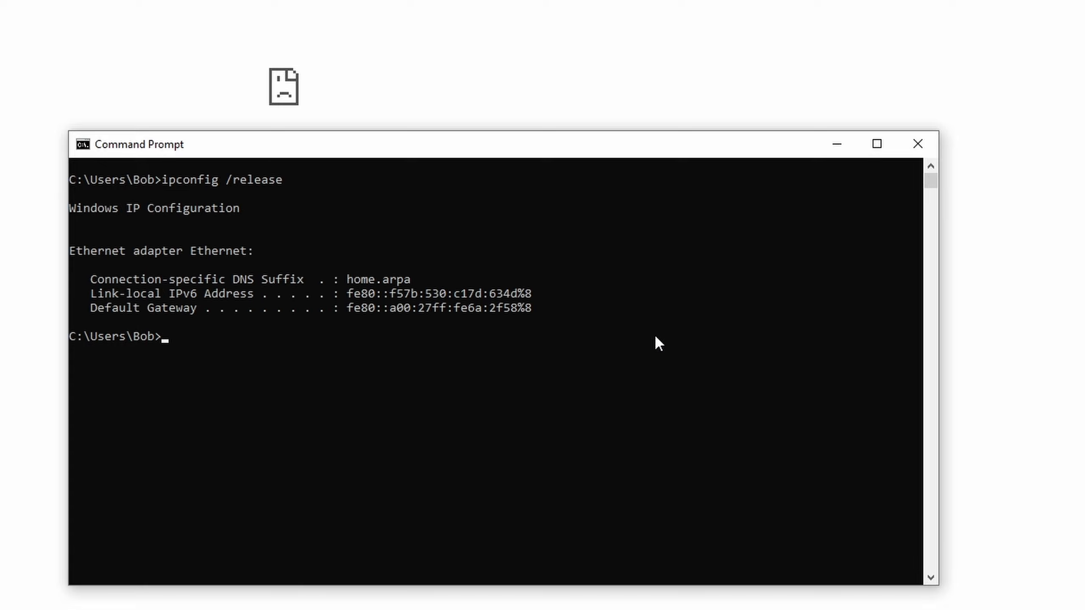
text(ipconfig /renew)
key(Return)
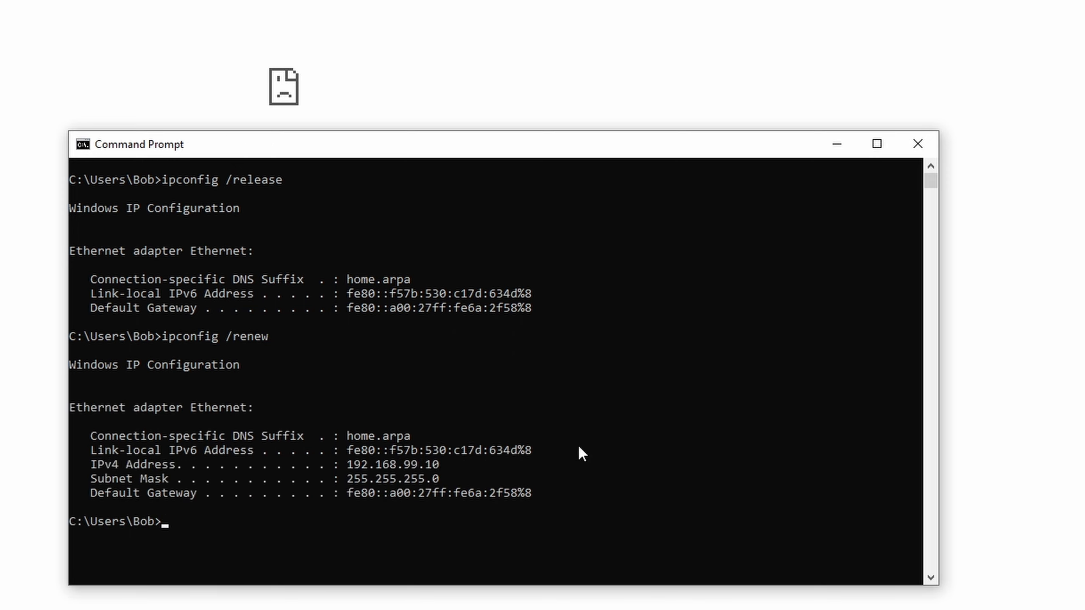
- Point the browser at the new pfSense LAN address 192.168.99.1
click(173, 130)
click(173, 130)
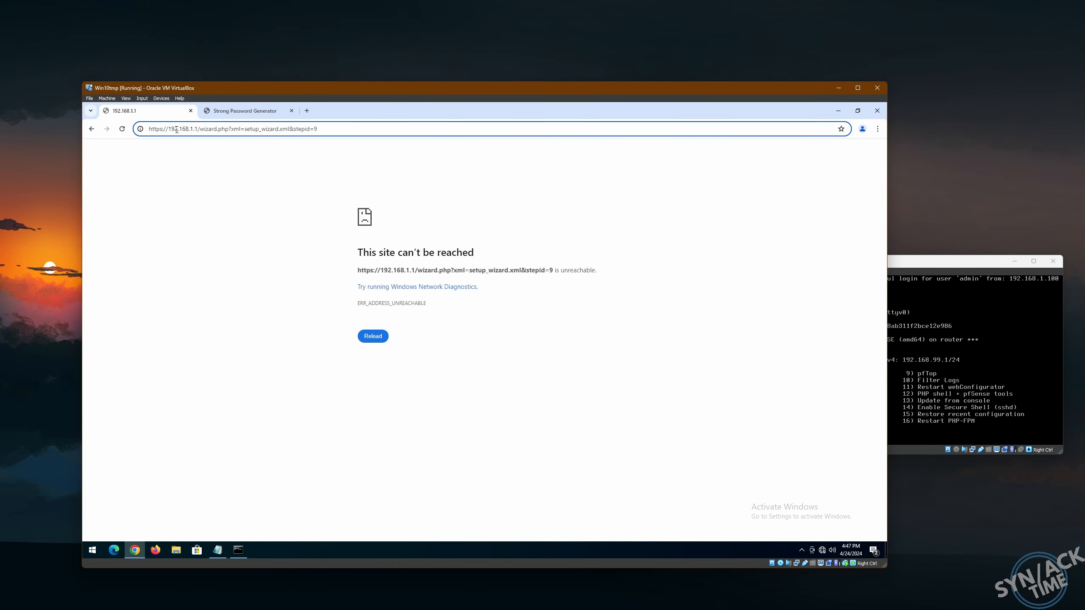
drag(191, 129, 317, 128)
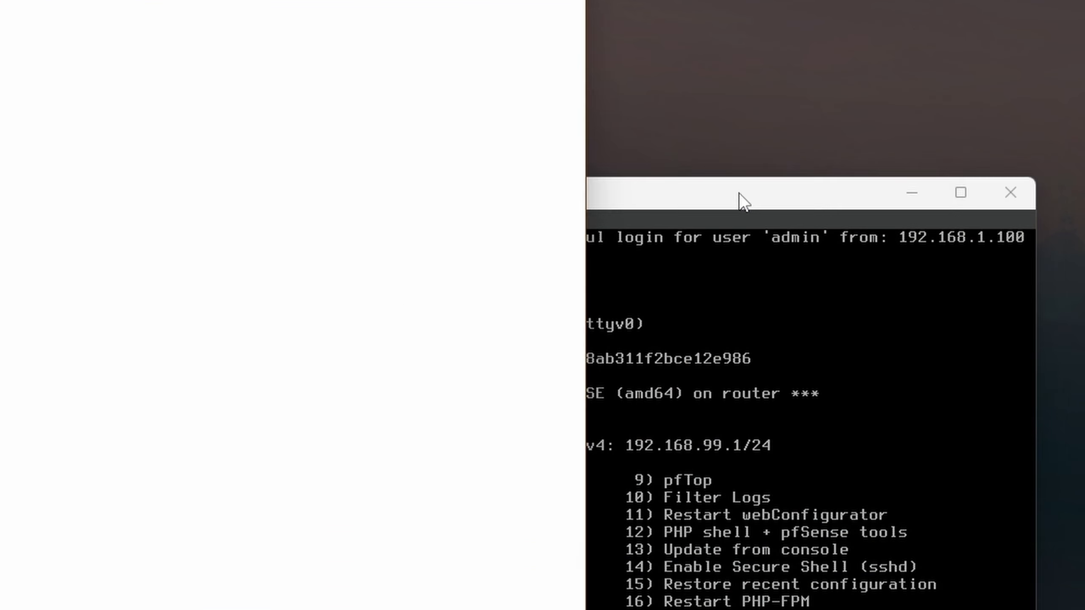
click(946, 263)
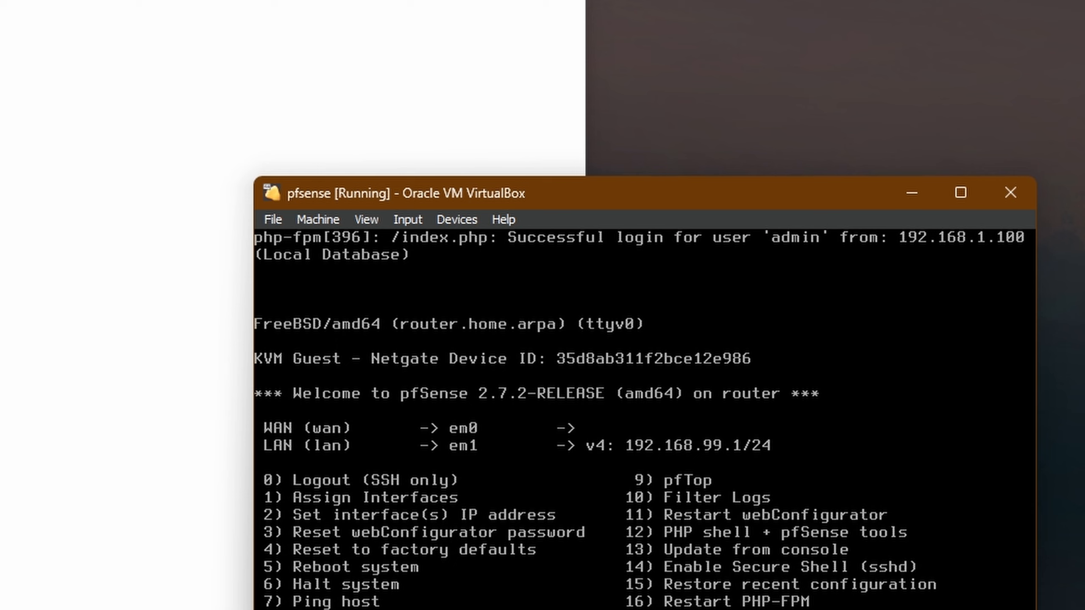
key(alt+Tab)
drag(164, 25, 451, 31)
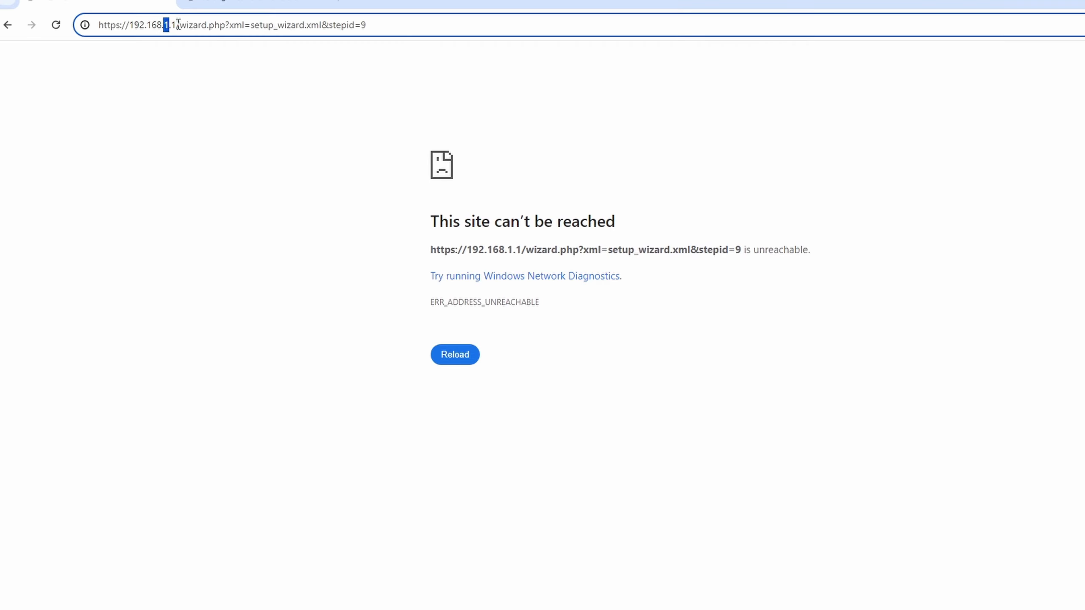
text(99.1)
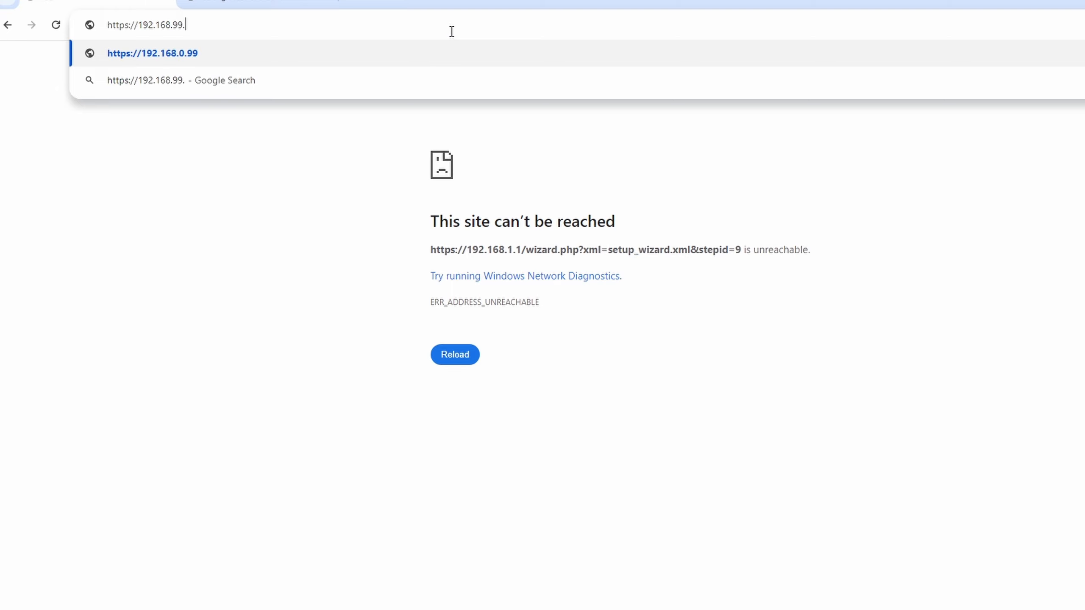
key(Return)
- Bypass the certificate warning, accept the copyright notice, and close the survey prompt
click(454, 414)
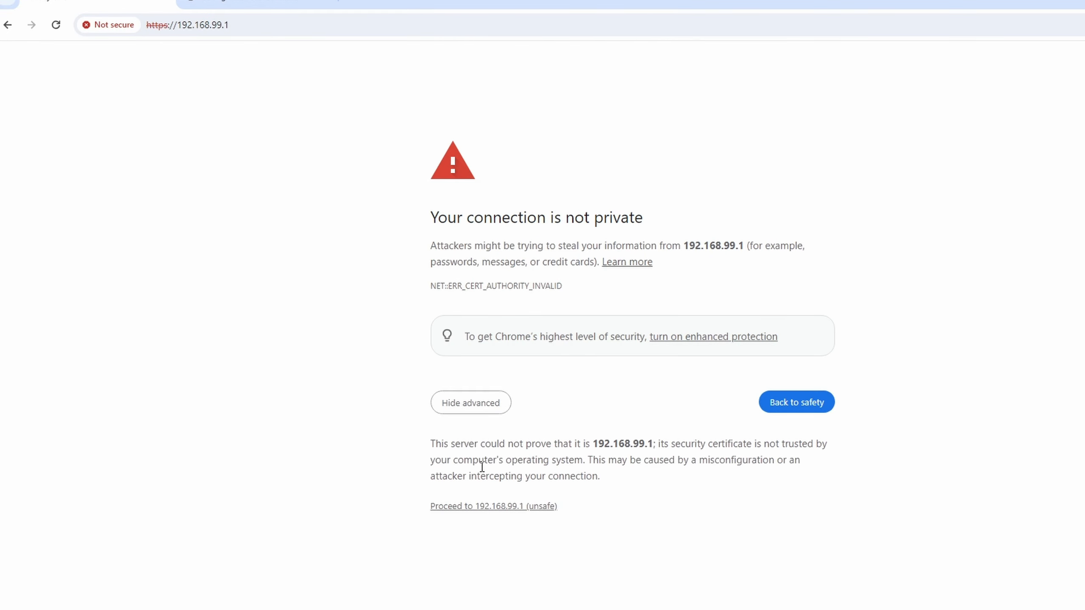
click(487, 509)
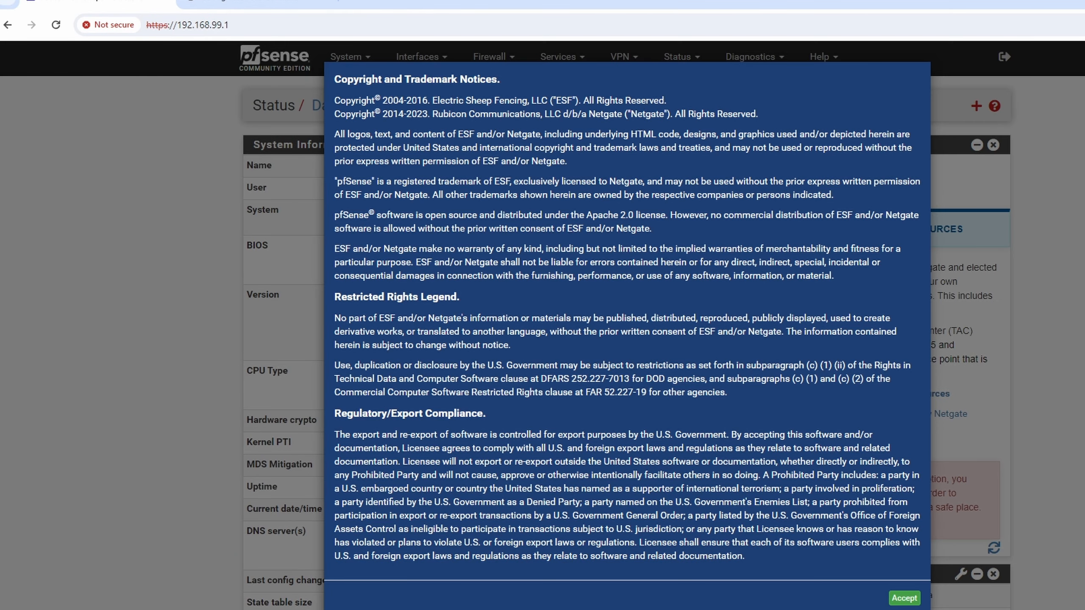
click(905, 598)
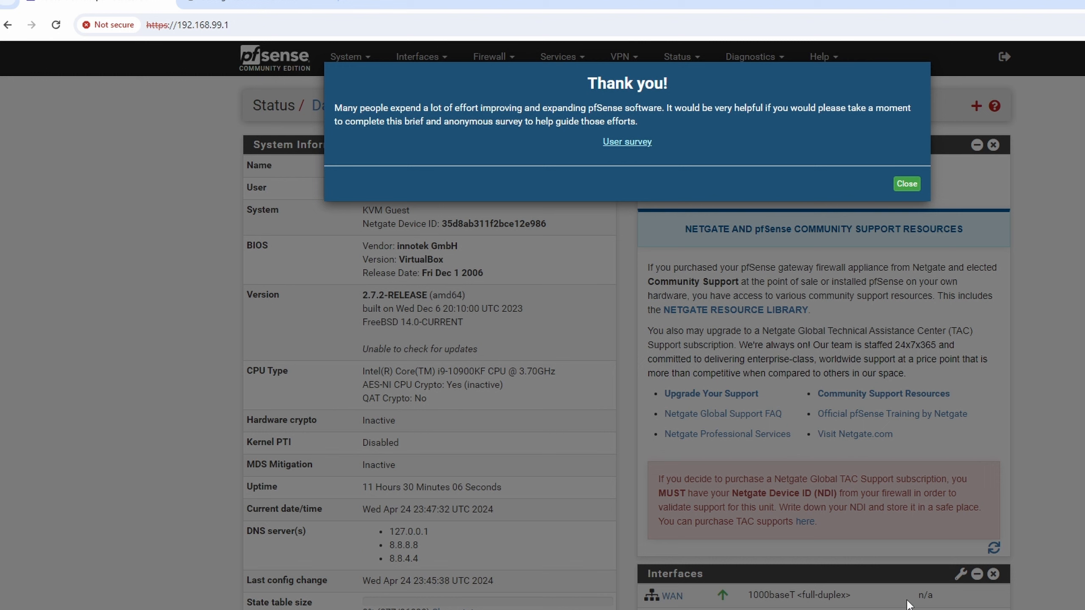
click(906, 184)
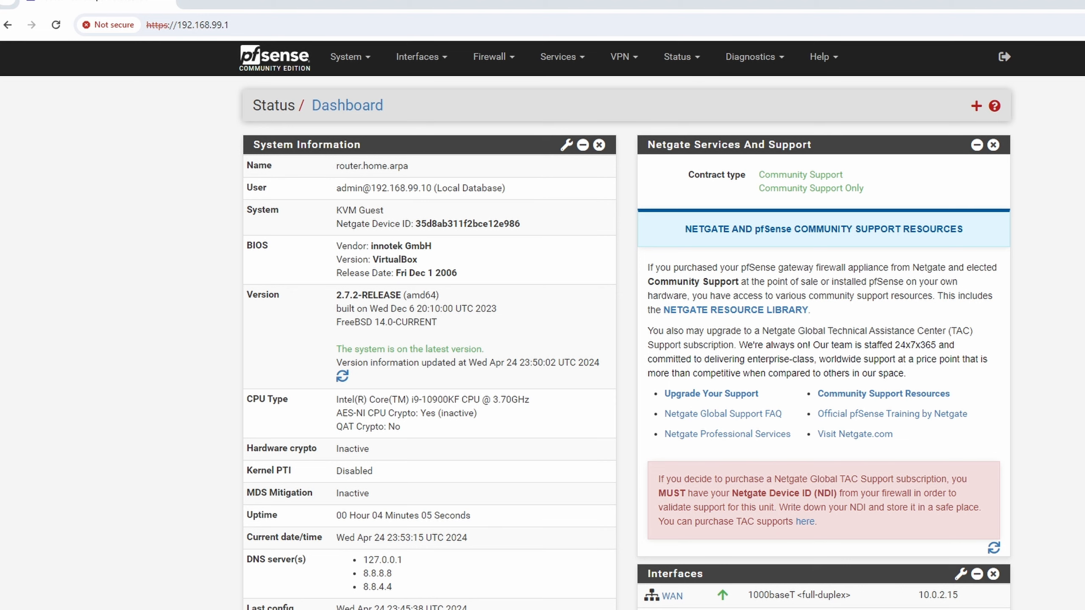
- Ping 192.168.0.245 from Command Prompt (4 replies, 0% loss), then return to the pfSense dashboard
key(super+r)
text(cmd)
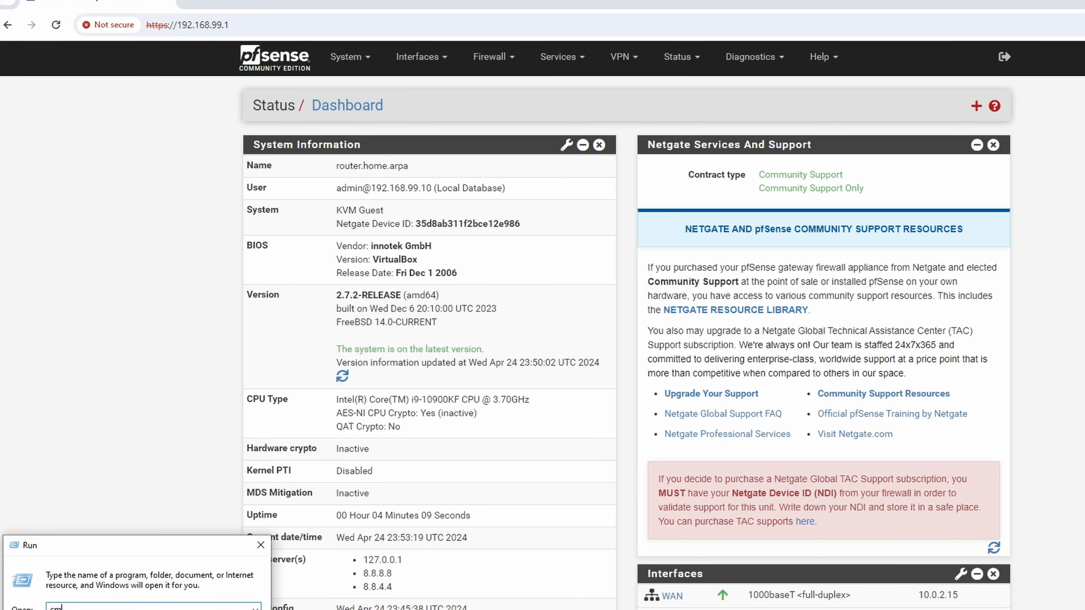
key(Return)
text(p)
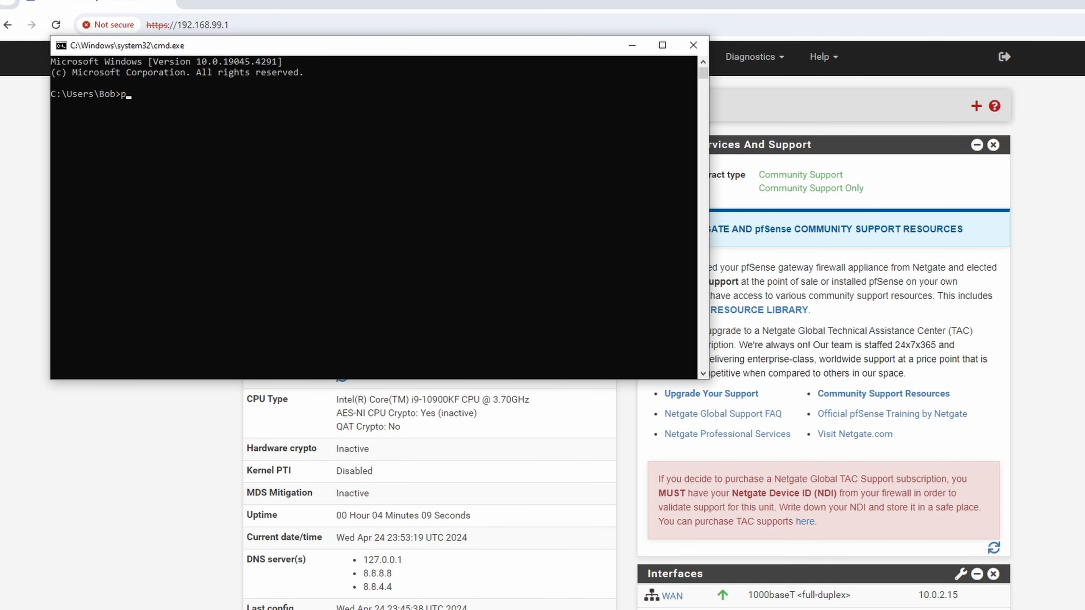
text(ing 192.168.0.25)
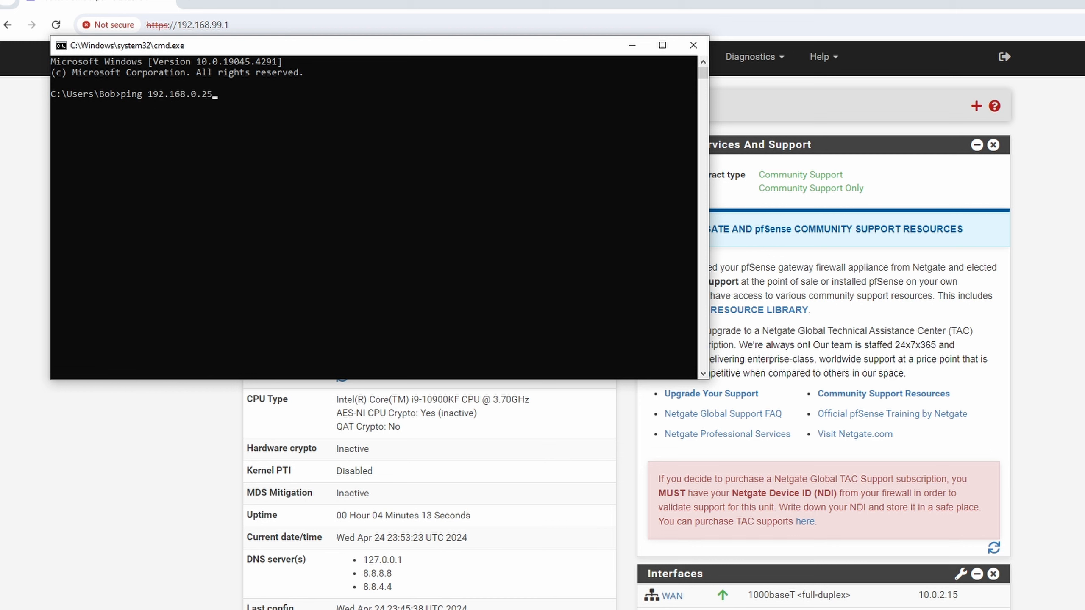
text(5)
key(Return)
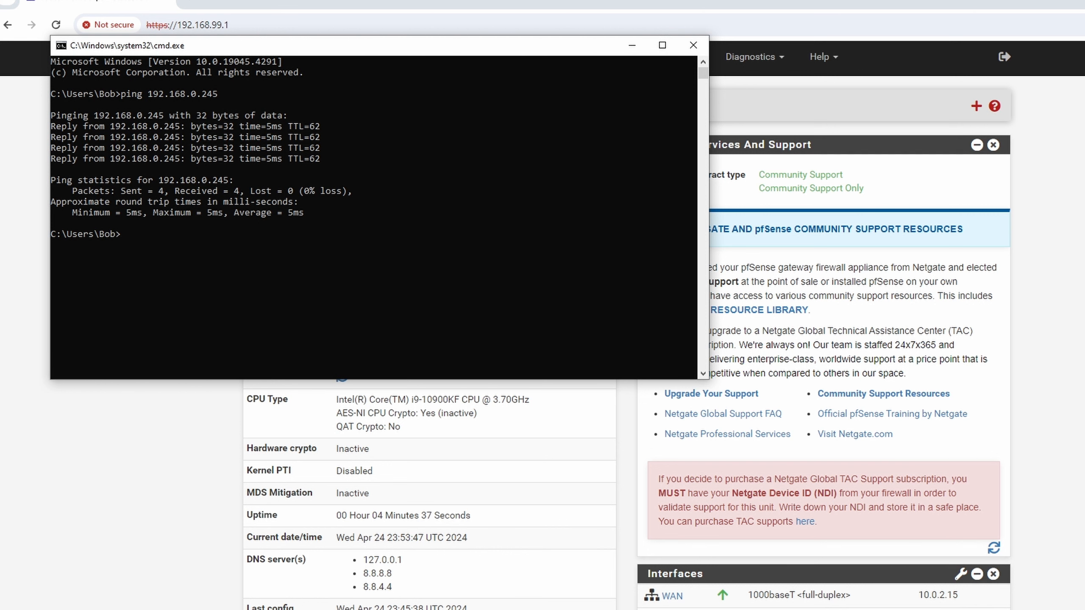
click(170, 449)
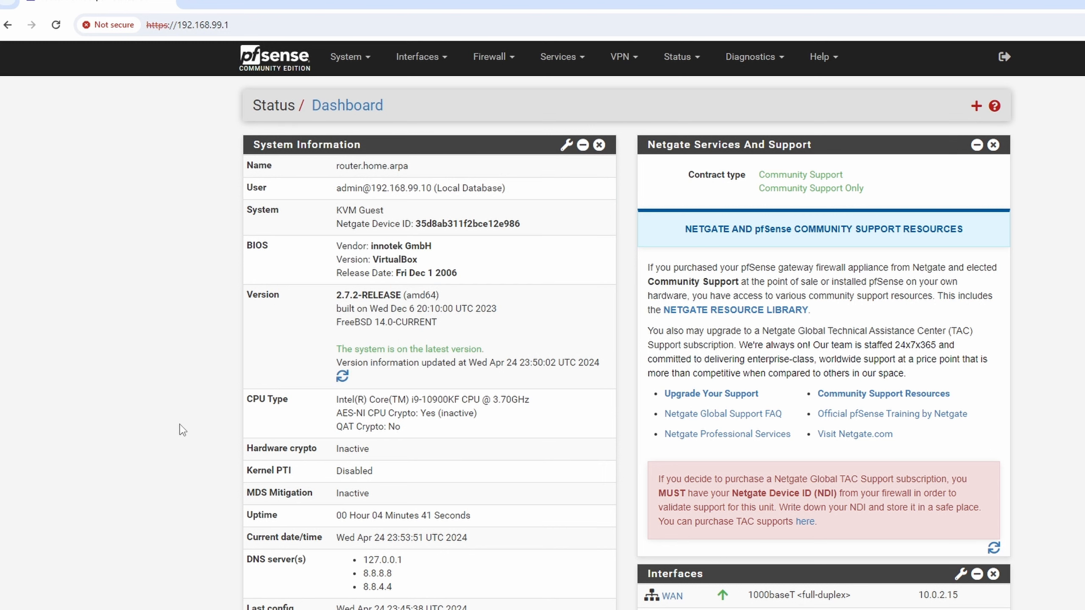
- Add a new top rule under Firewall > Rules > LAN with Action Block and Protocol Any
click(496, 58)
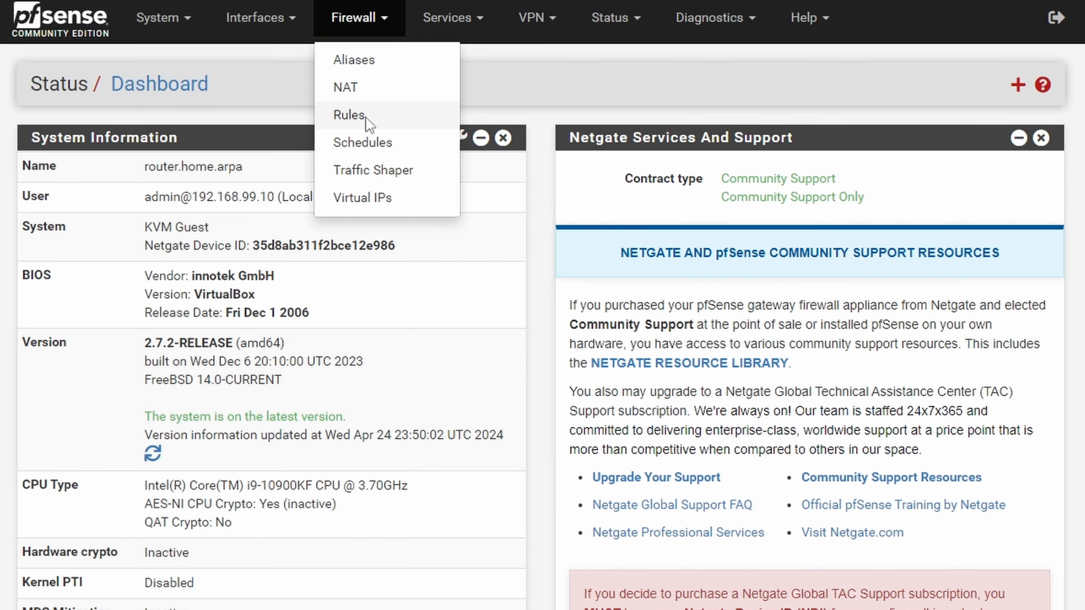
click(359, 115)
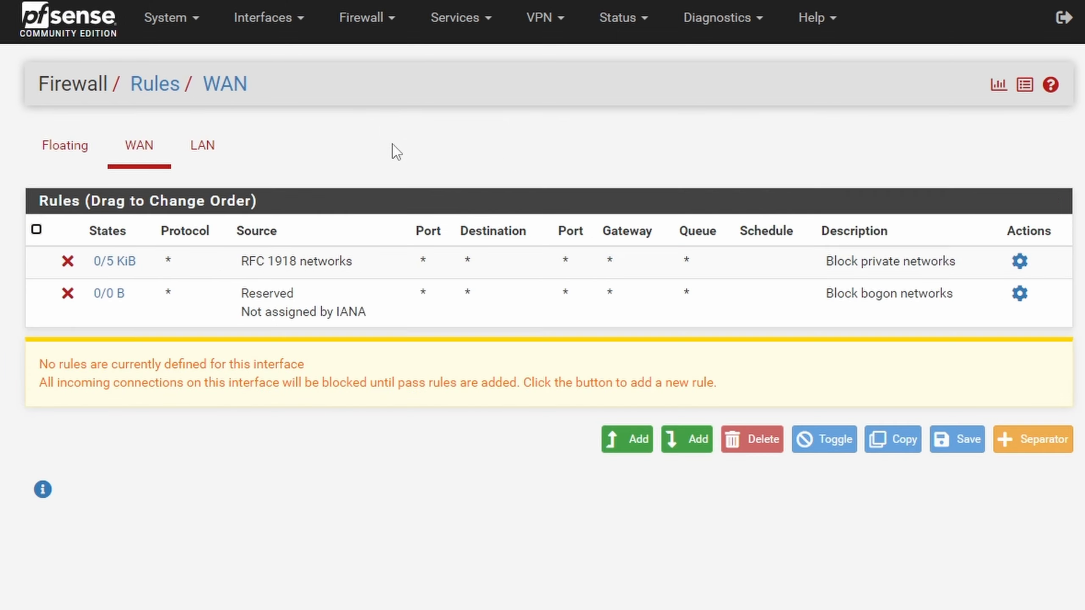
click(202, 152)
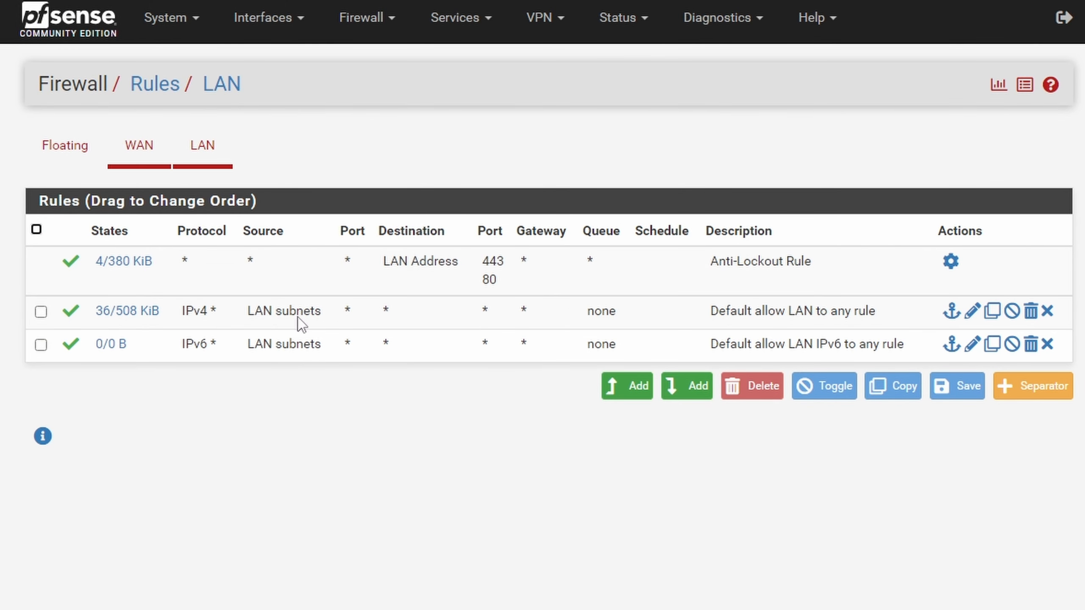
click(636, 394)
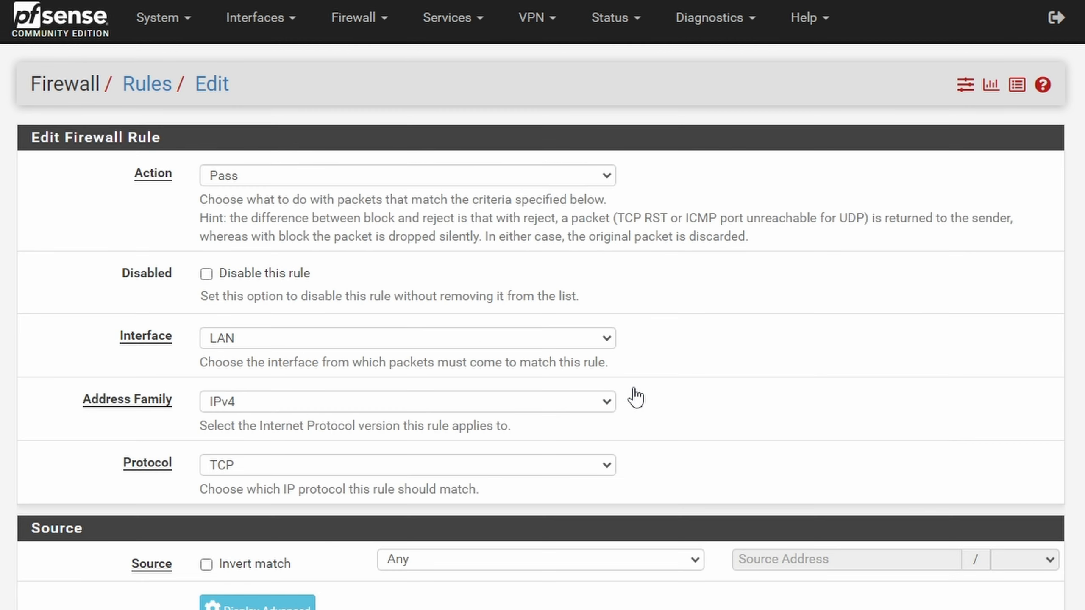
click(242, 169)
click(259, 211)
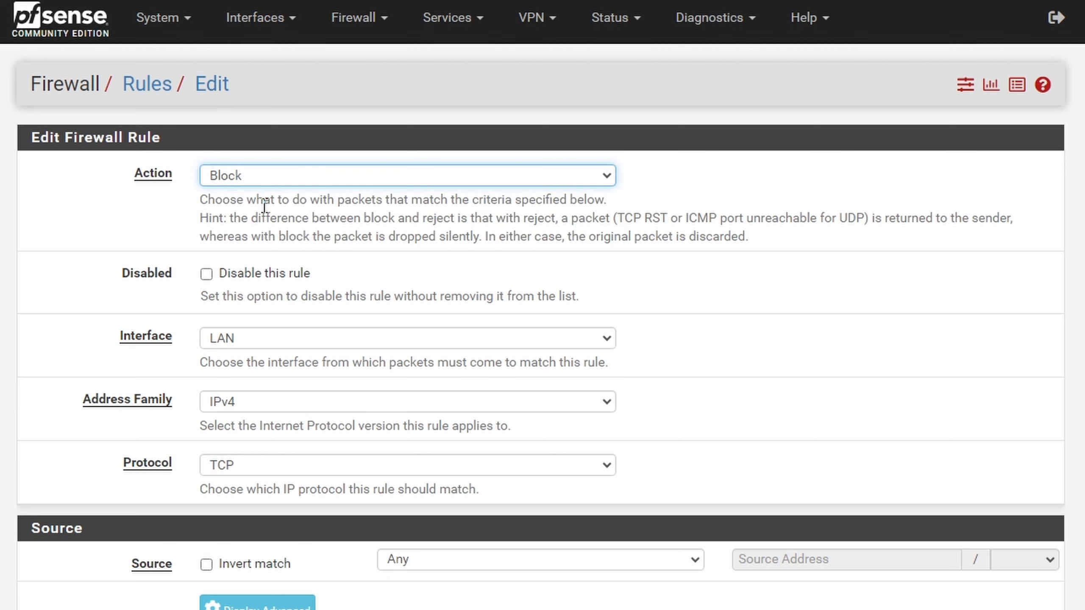
scroll(283, 348, down, 2)
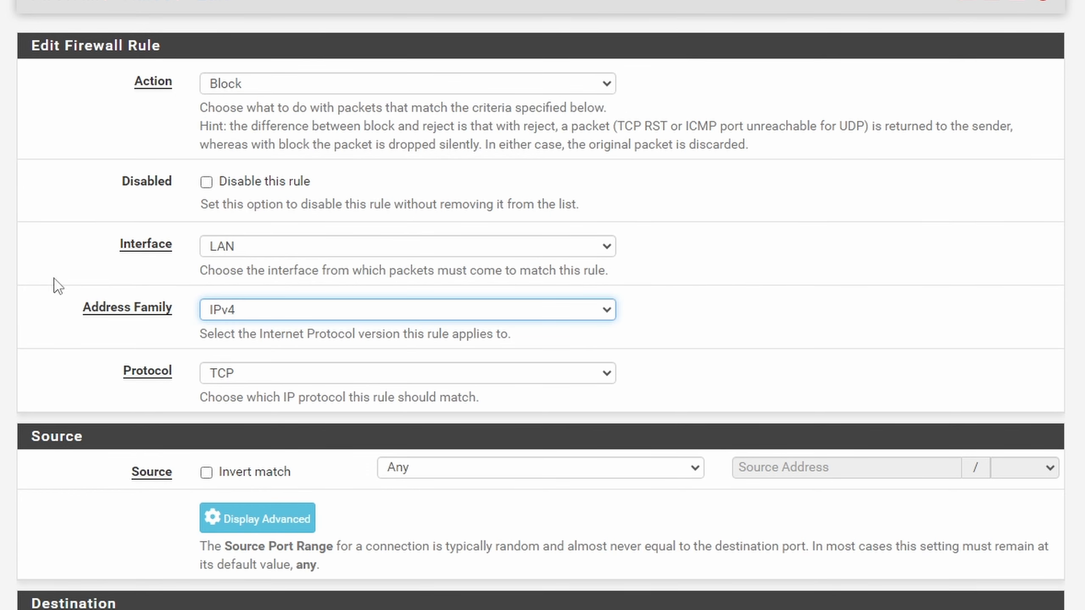
key(Tab)
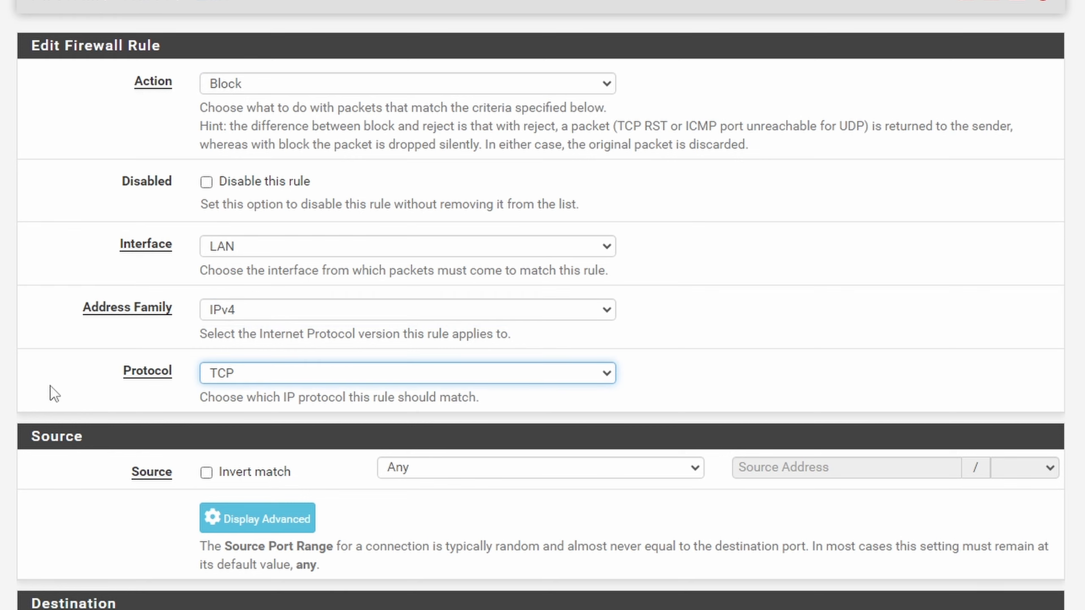
click(270, 376)
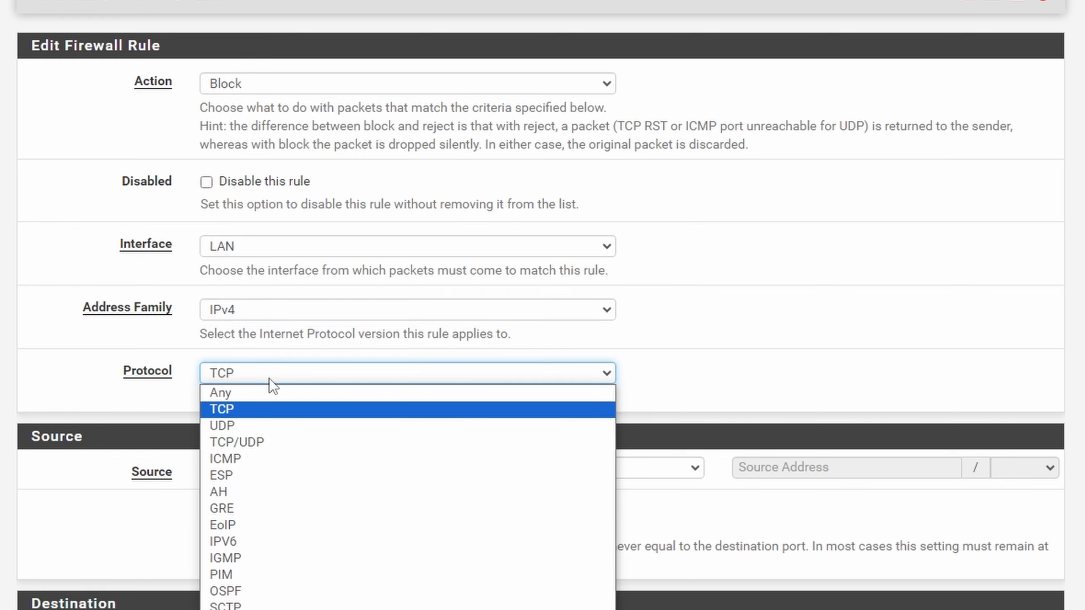
click(257, 404)
- Set destination network 192.168.0.0/24, description 'Block traffic to Local IPs', and save the rule
scroll(223, 410, down, 2)
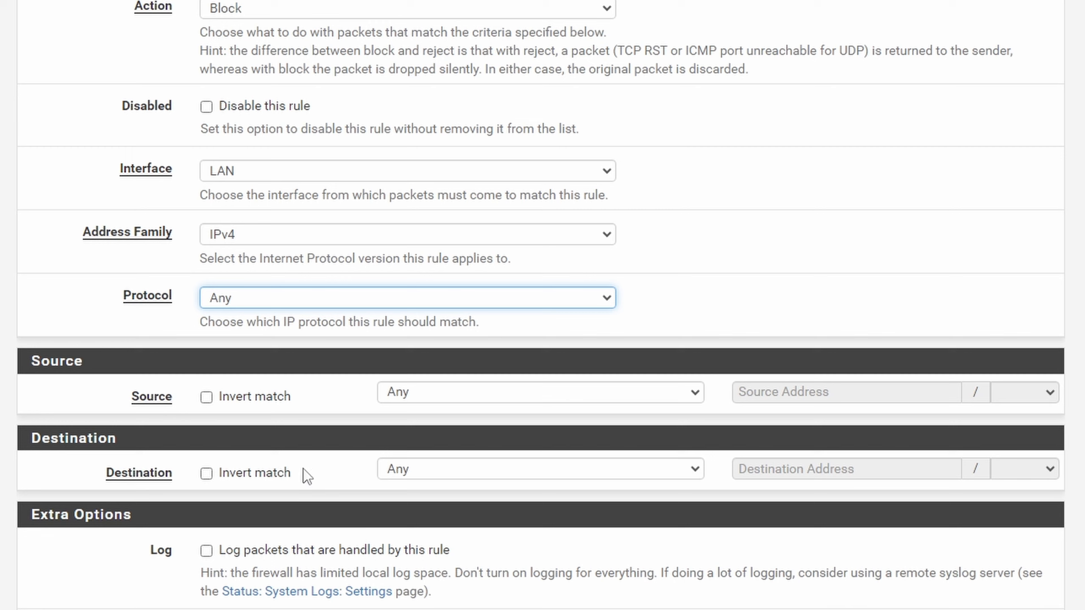
click(418, 470)
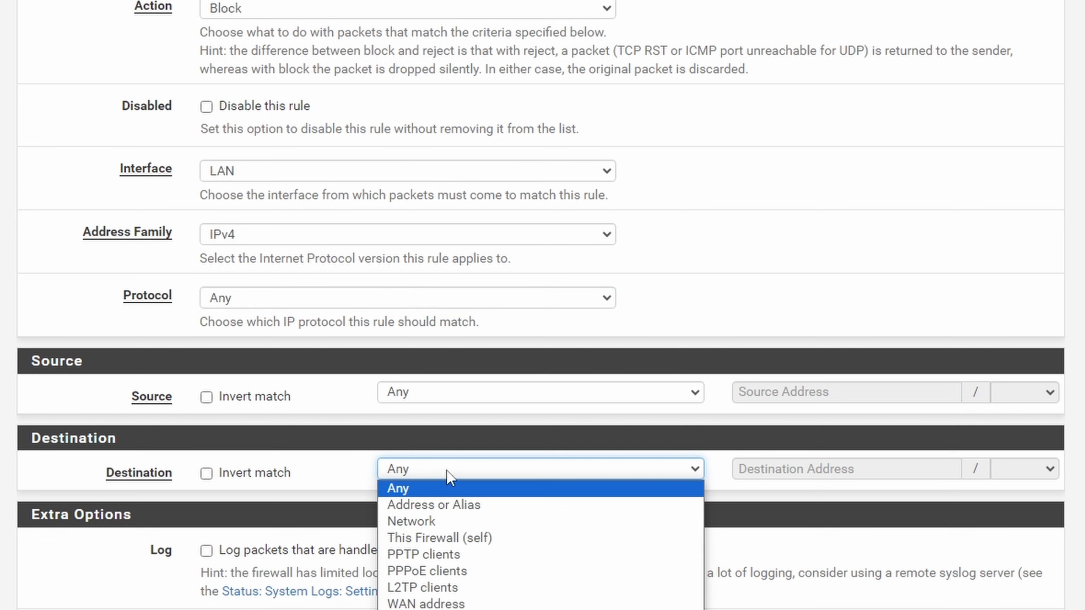
click(426, 521)
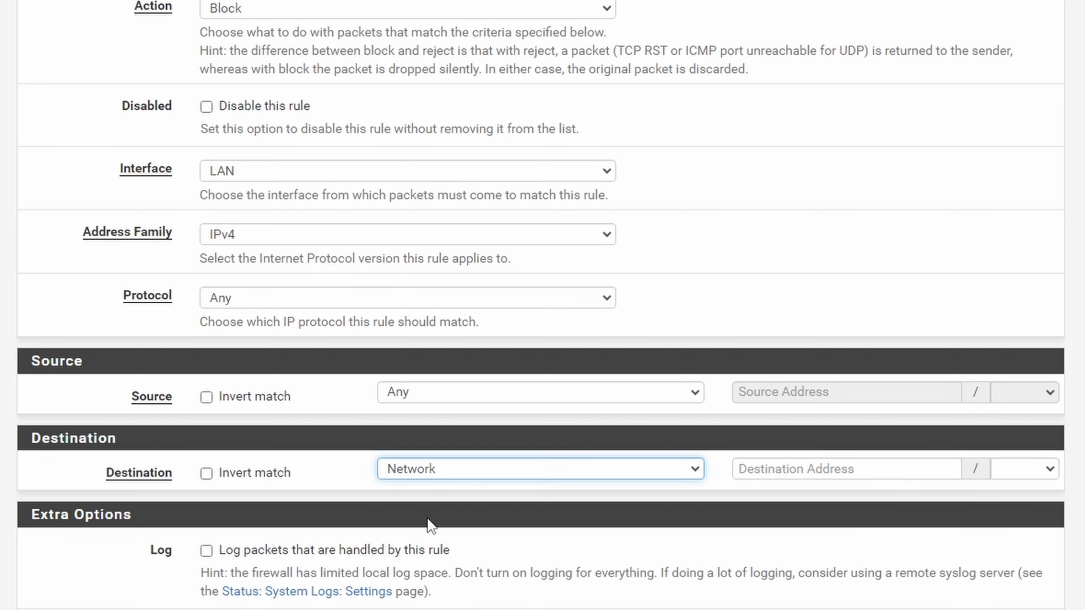
click(805, 475)
text(192)
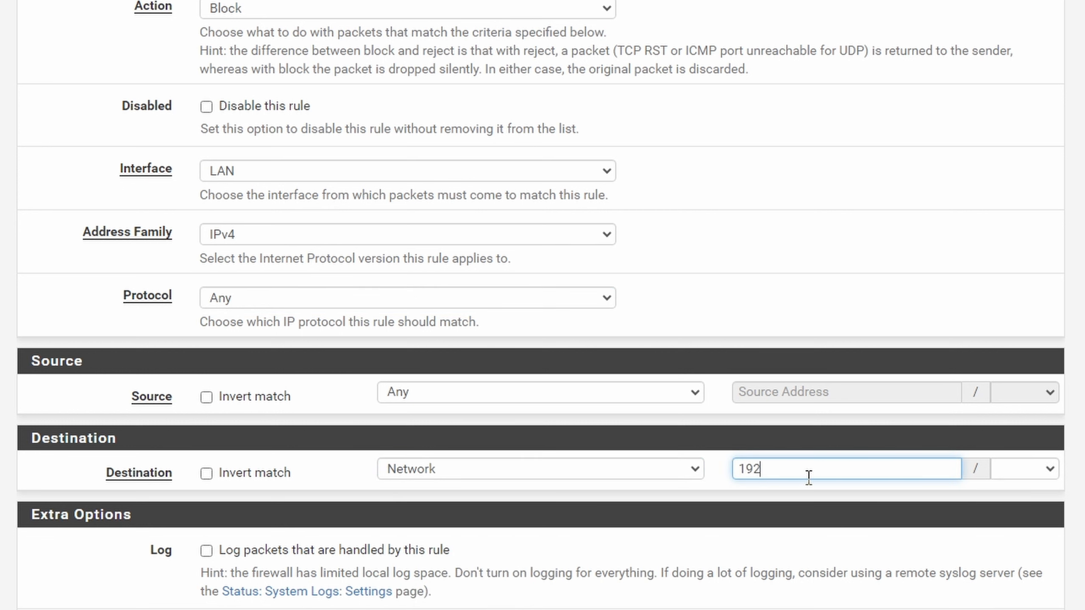
text(.168.0.0)
click(1024, 471)
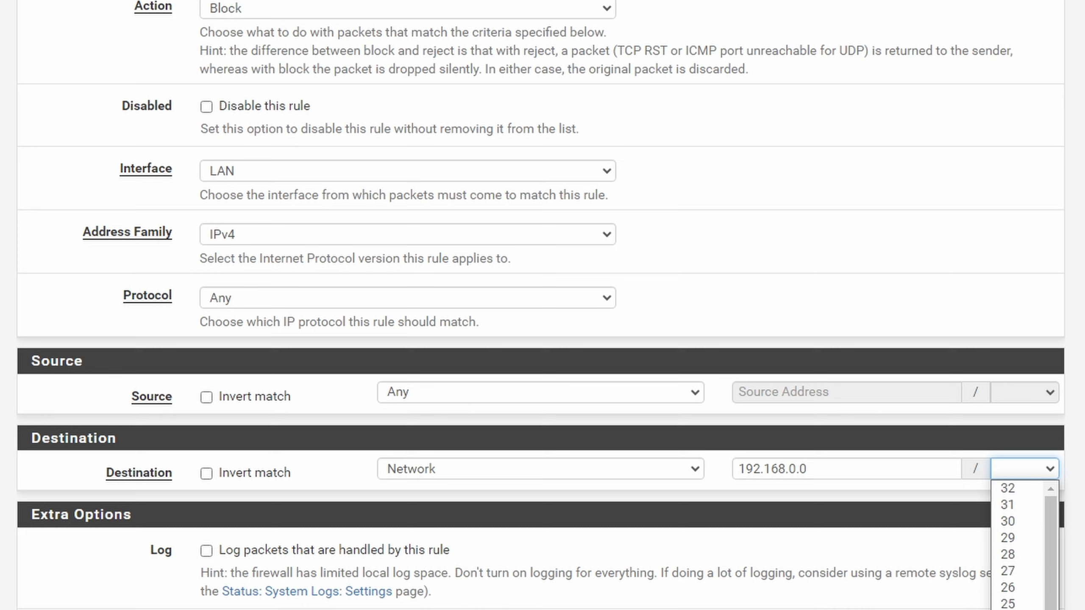
click(1007, 609)
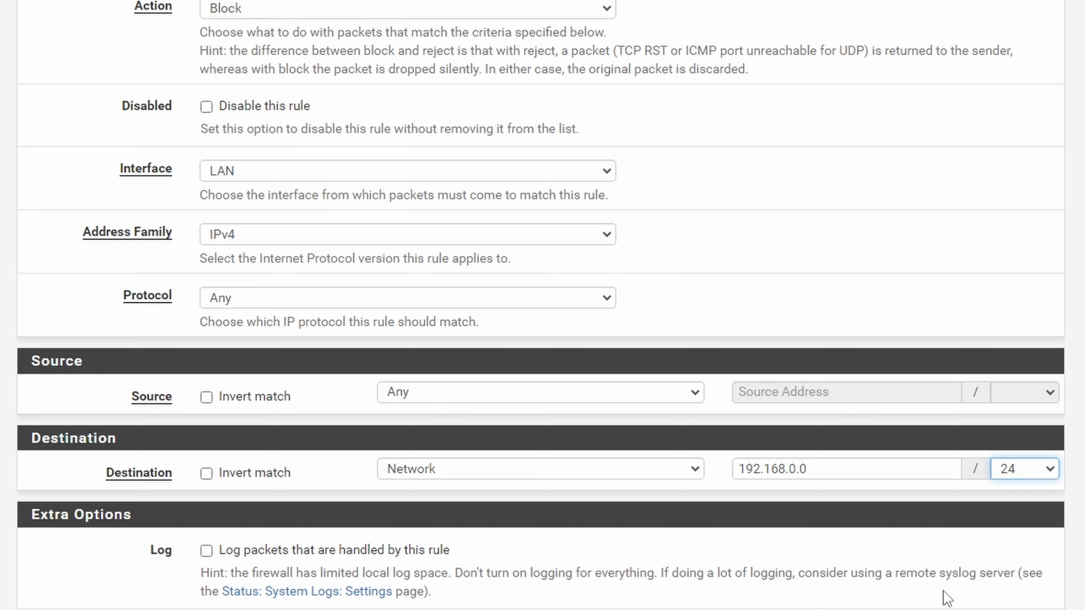
double_click(803, 470)
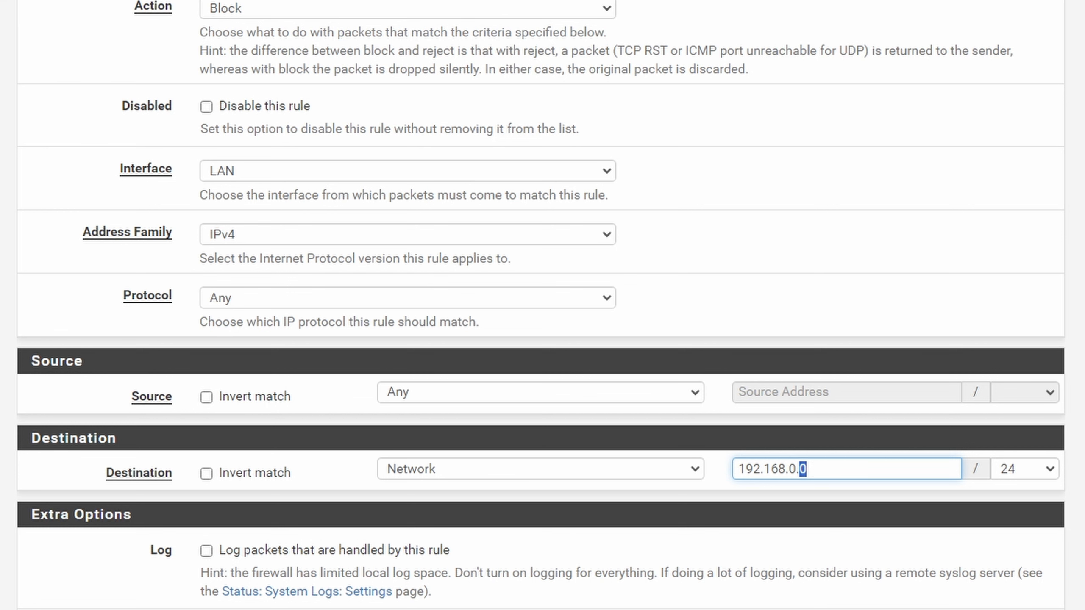
scroll(283, 412, down, 5)
click(284, 410)
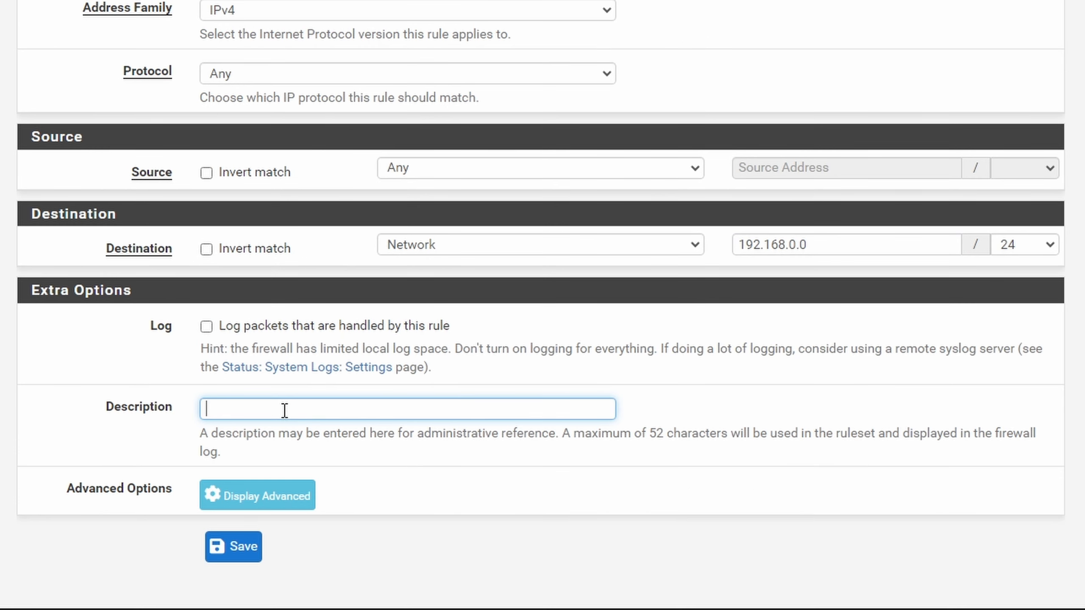
text(Block traffic to Local IP)
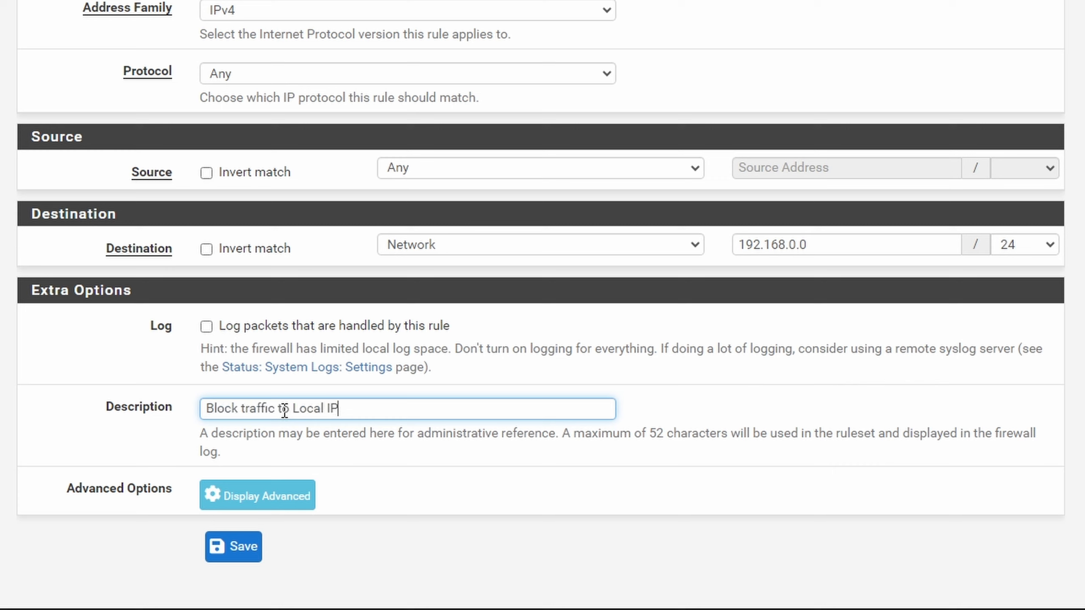
text(s)
click(251, 549)
scroll(479, 492, up, 5)
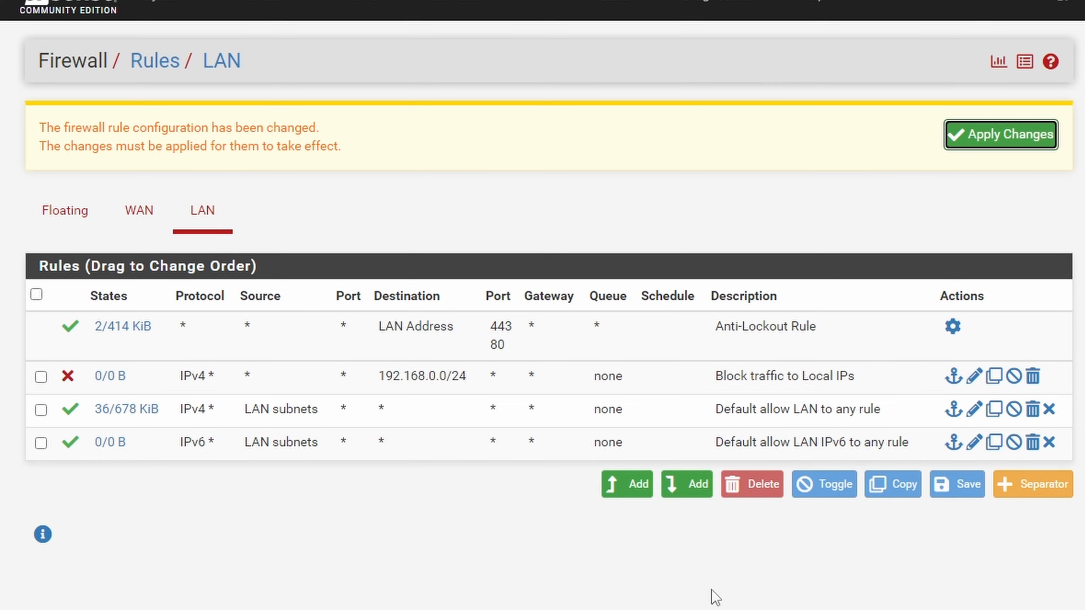
- Apply the firewall changes and rerun the ping to 192.168.0.245, which now times out
click(1018, 147)
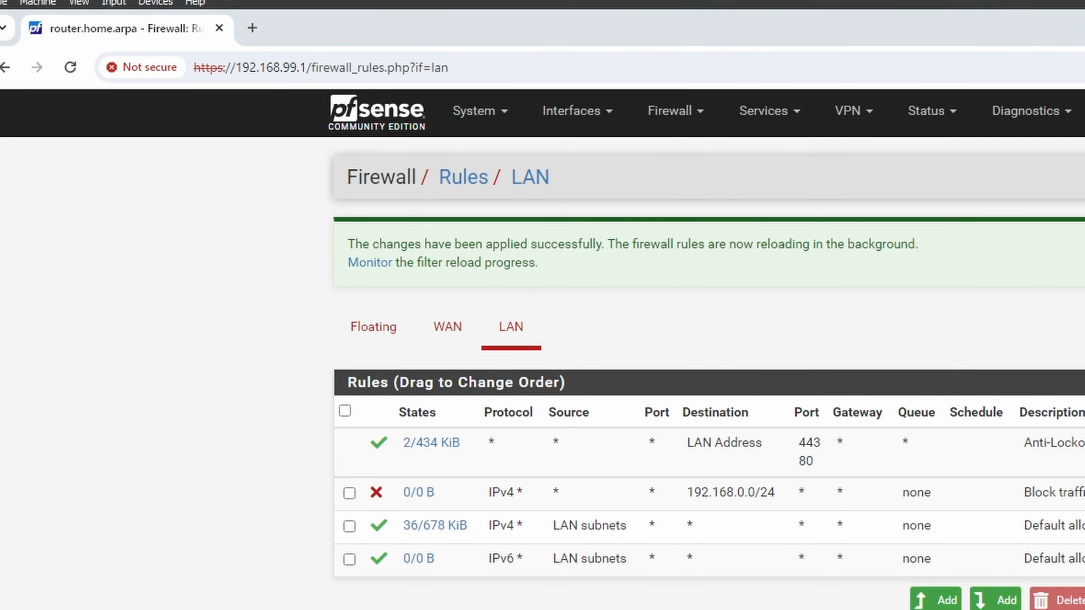
key(alt+Tab)
key(Up)
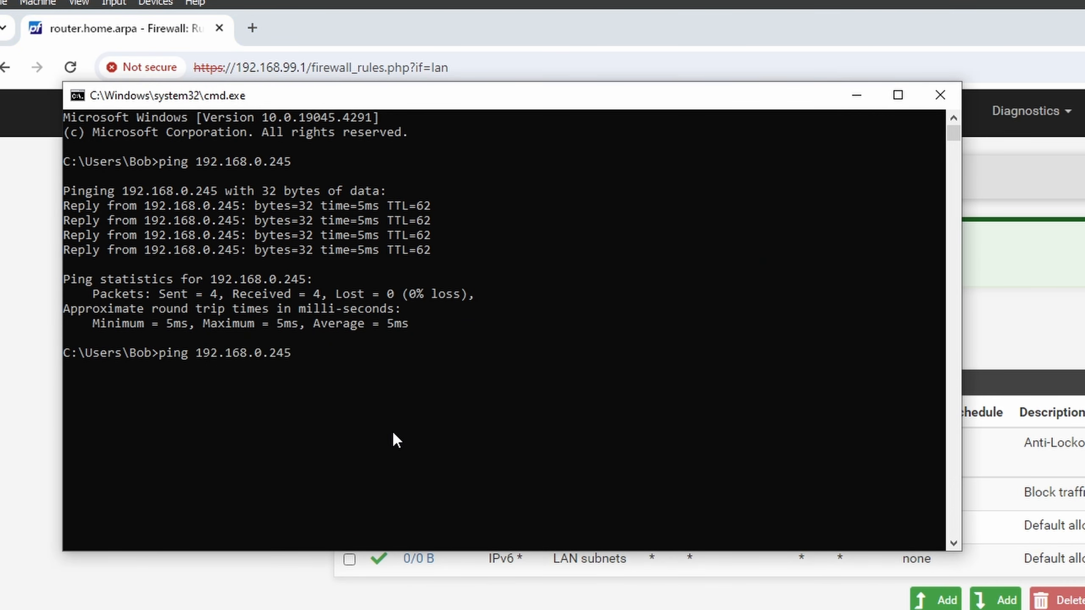
key(Return)
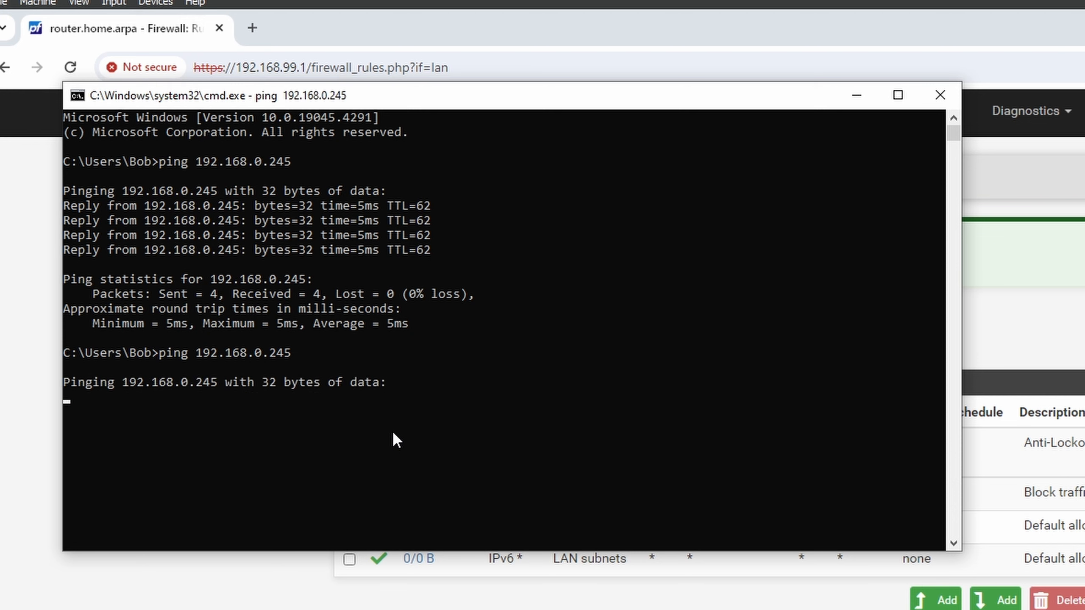
key(ctrl+c)
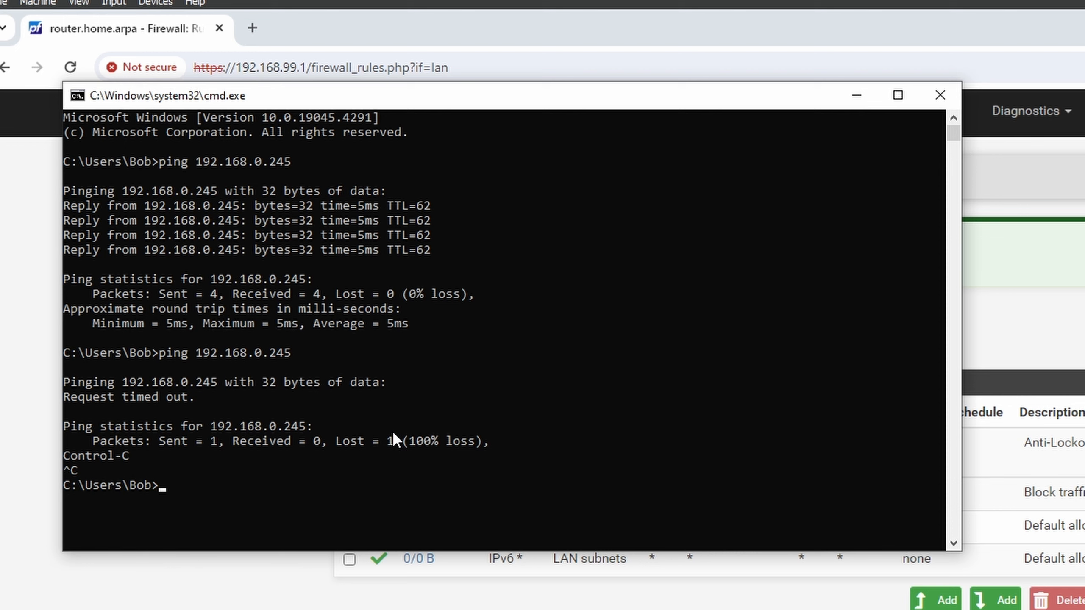
- Ping 8.8.8.8 to confirm internet access still works, then stop it
text(ping 8.8.8.8)
key(Return)
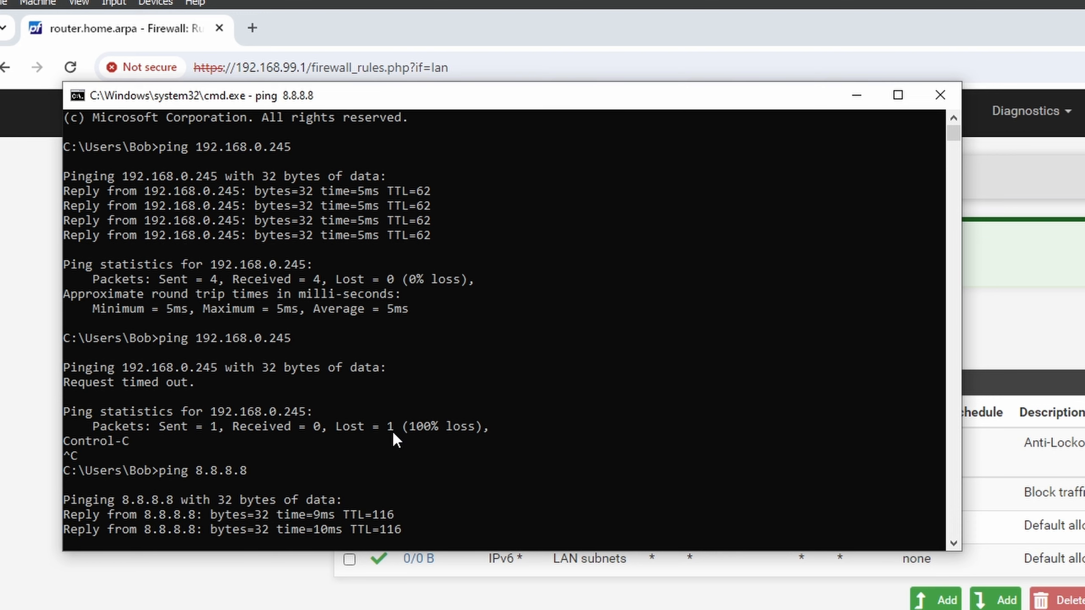
key(ctrl+c)
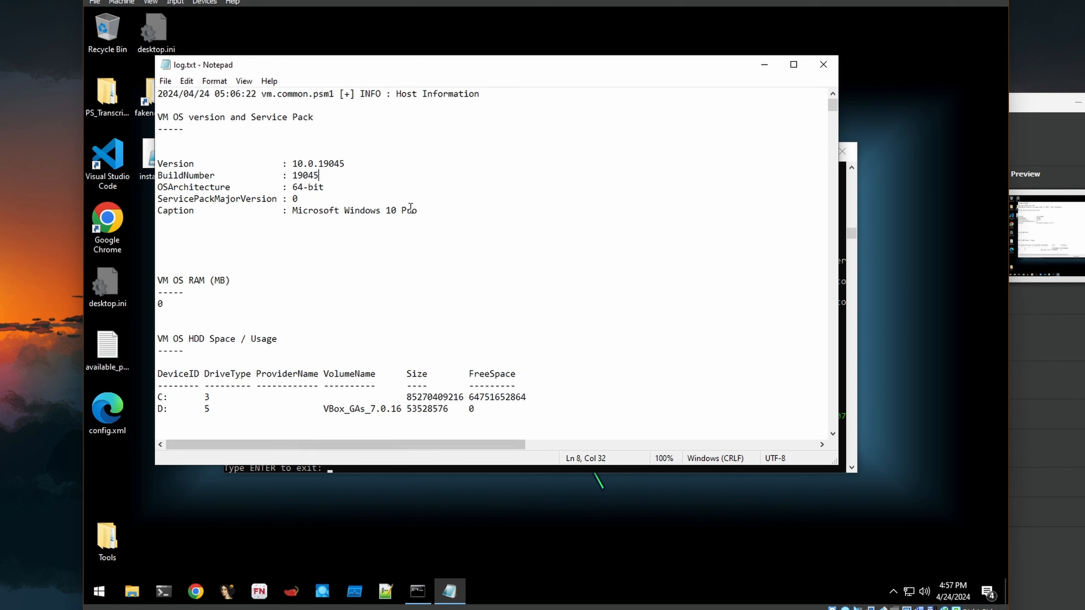
- Review log.txt in Notepad, exit the finished installer console, and close Notepad
scroll(334, 315, down, 15)
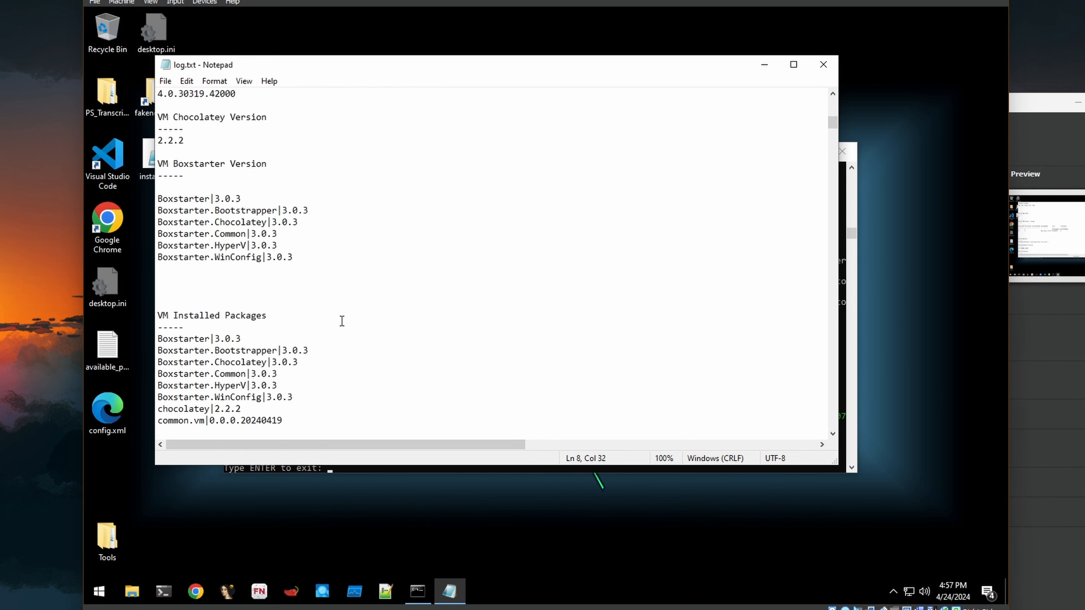
scroll(341, 320, down, 20)
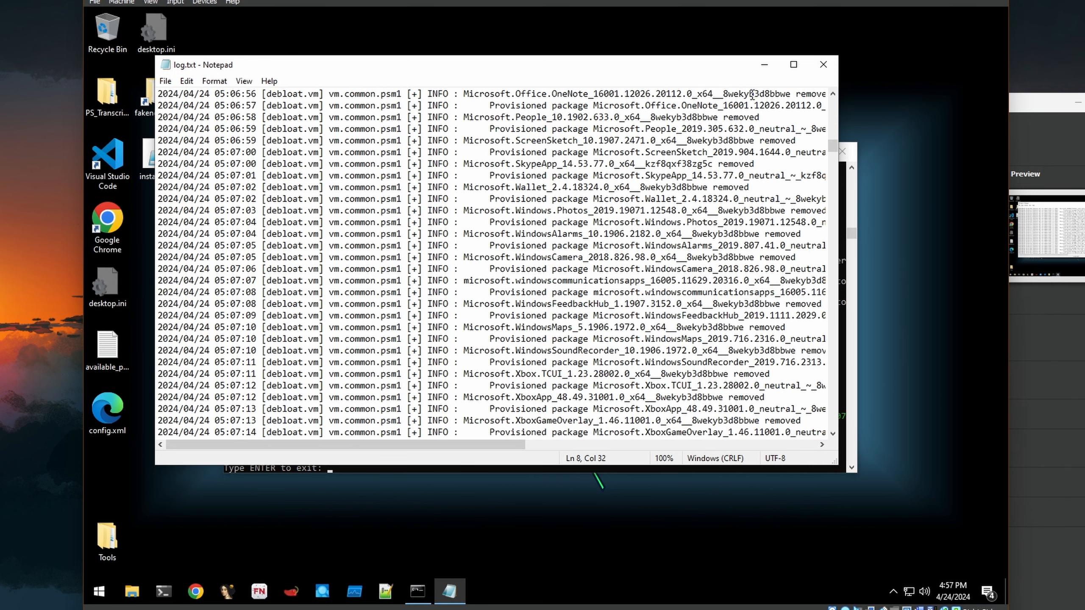
click(764, 64)
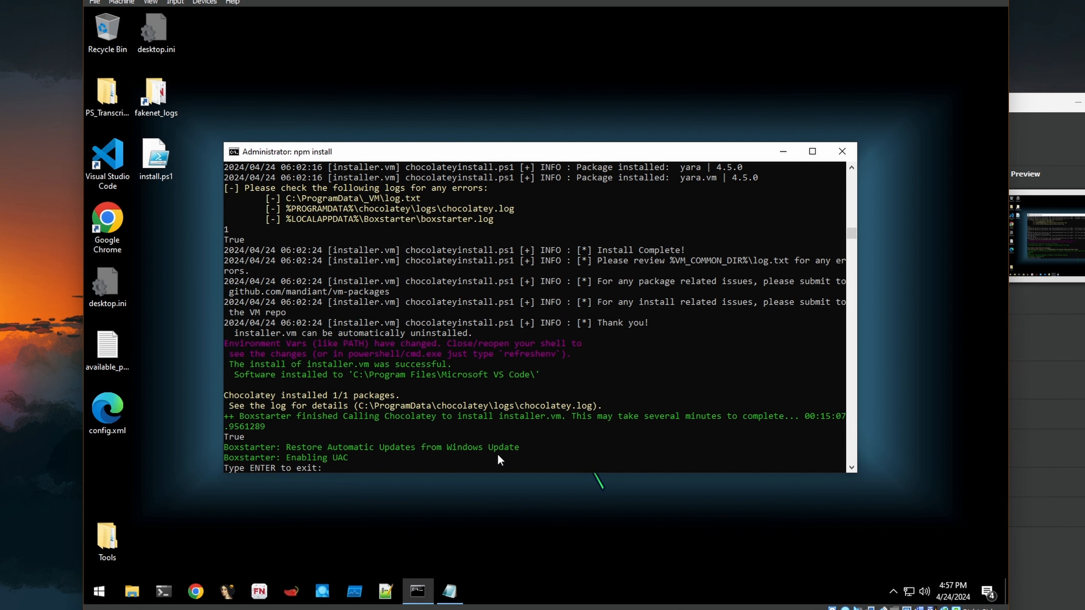
click(522, 443)
key(Return)
key(Return)
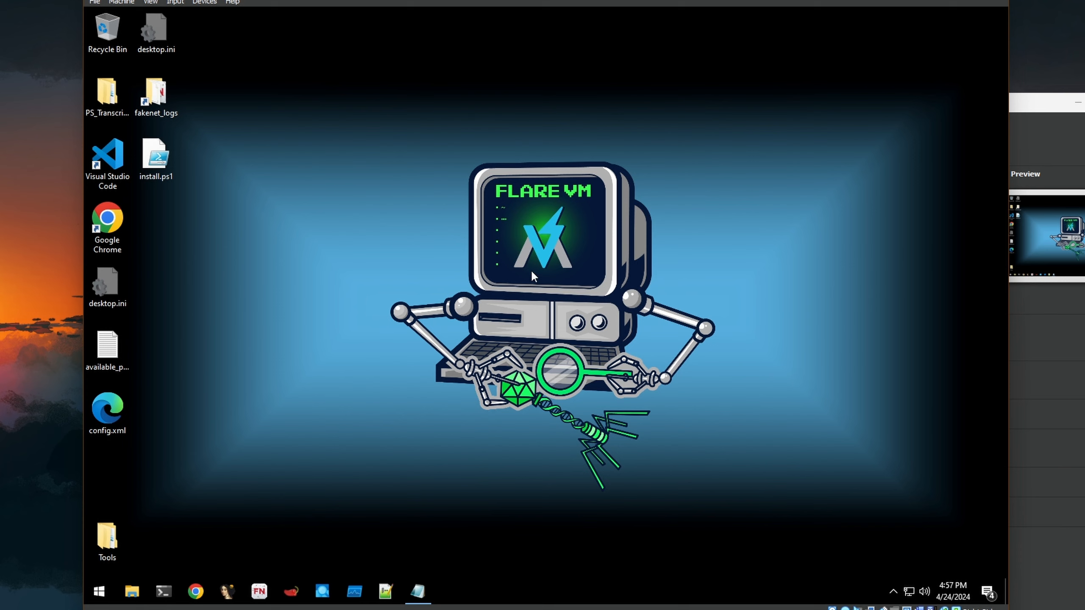
click(418, 592)
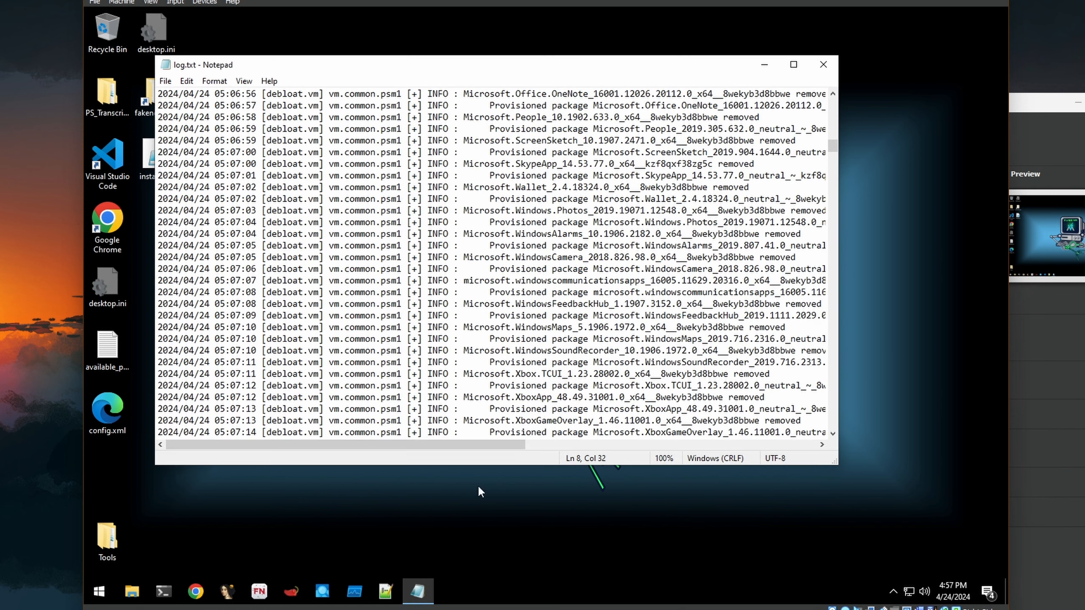
click(823, 65)
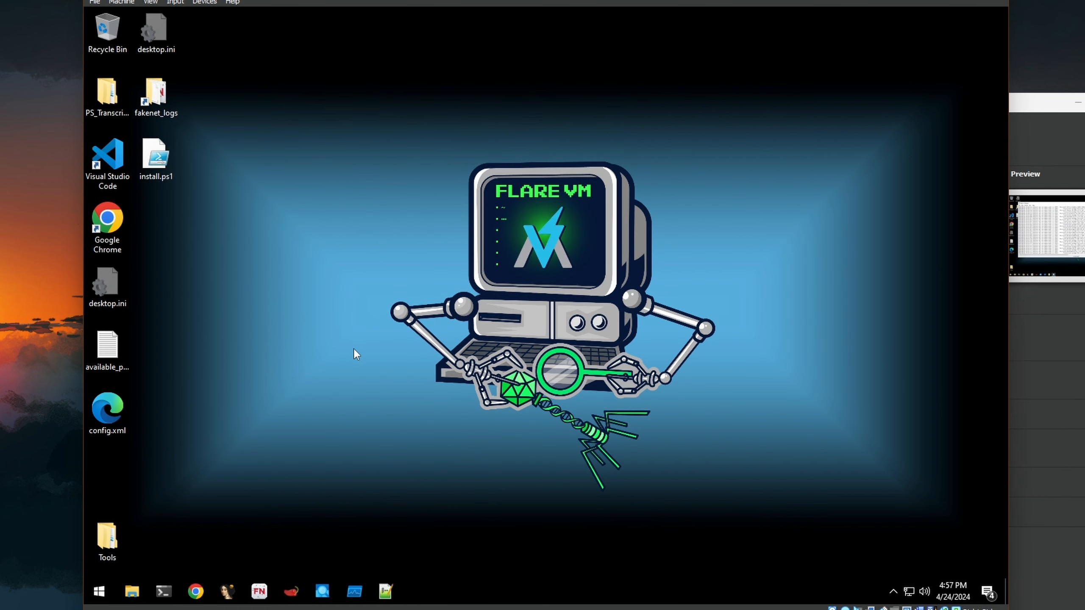
- Shut down the Flare-VM guest from its Start menu
click(99, 591)
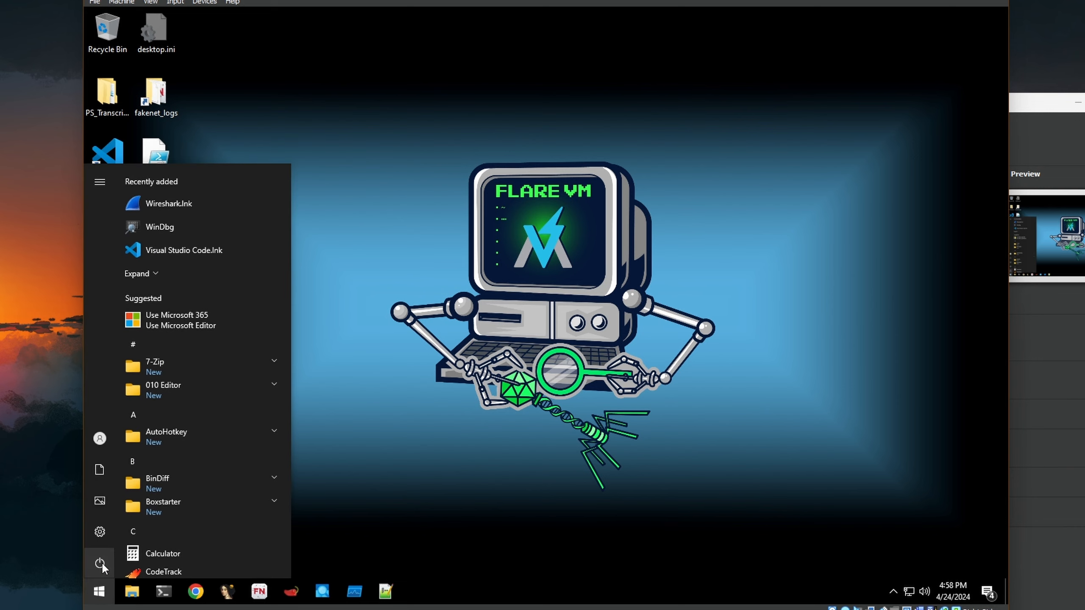
click(99, 563)
click(166, 517)
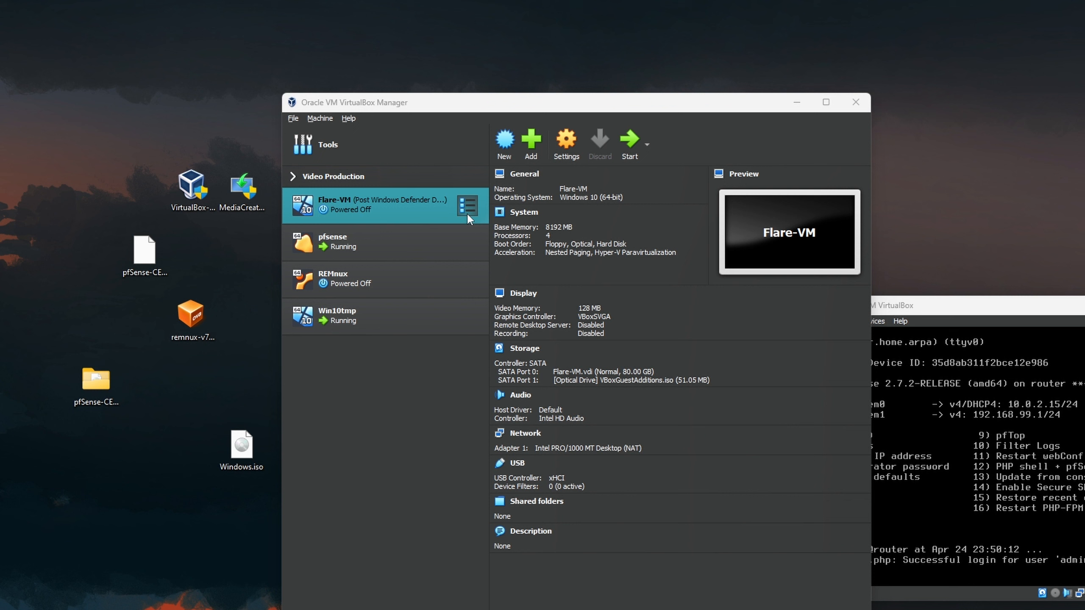
- Take a snapshot of Flare-VM named 'Post Flare-VM'
click(747, 205)
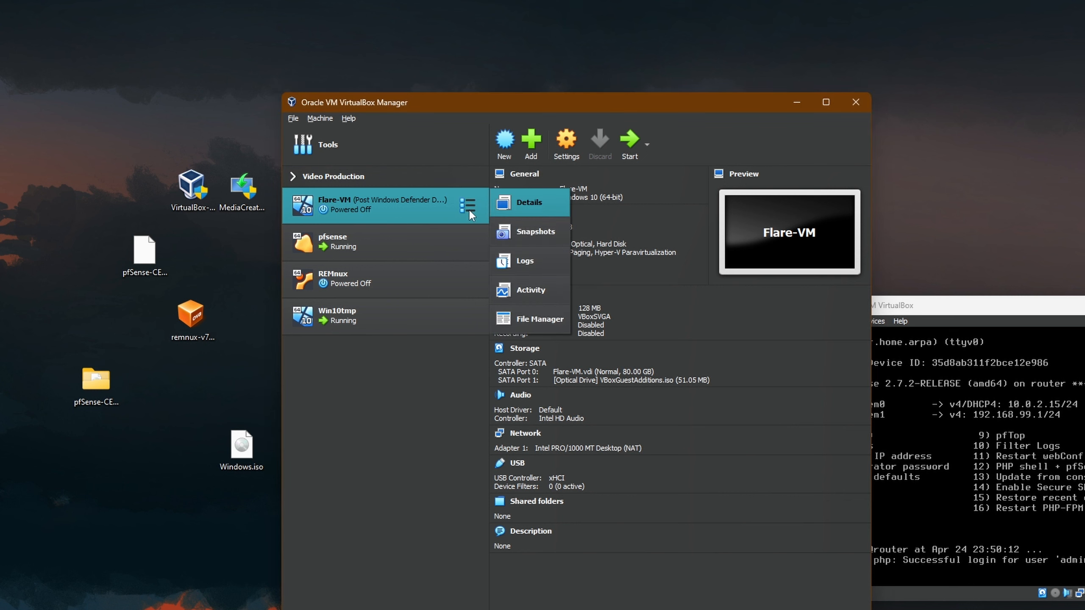
click(556, 231)
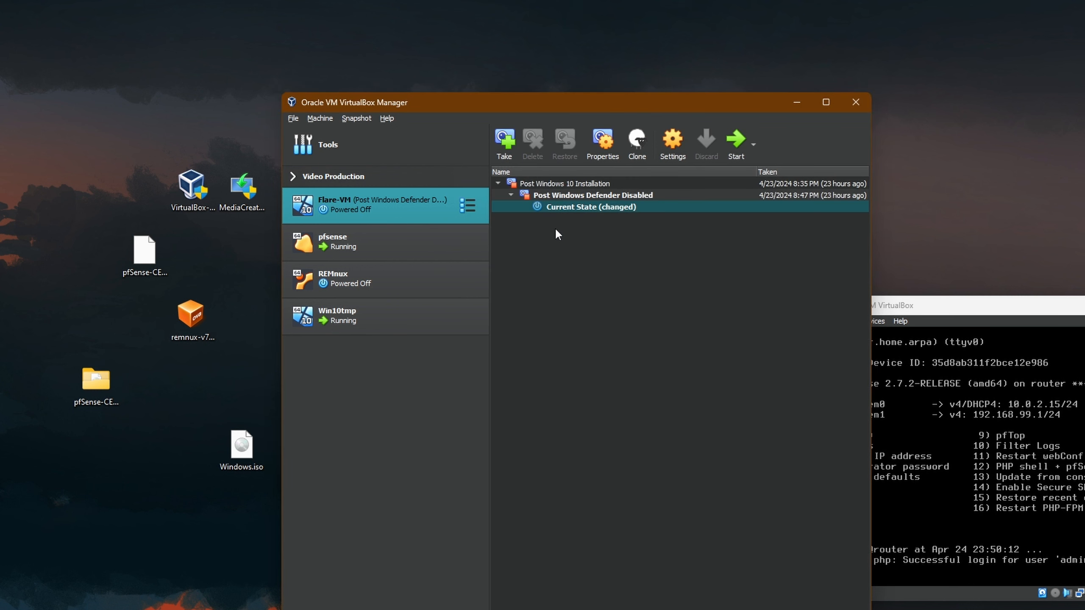
click(504, 138)
drag(261, 310, 174, 309)
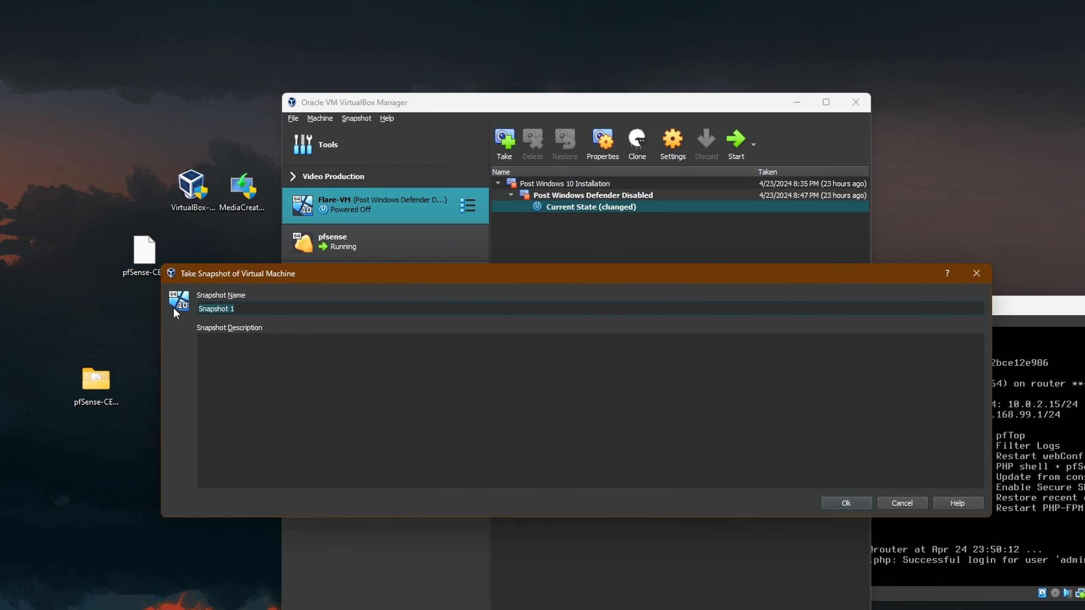
text(Post Flare-VM)
click(838, 502)
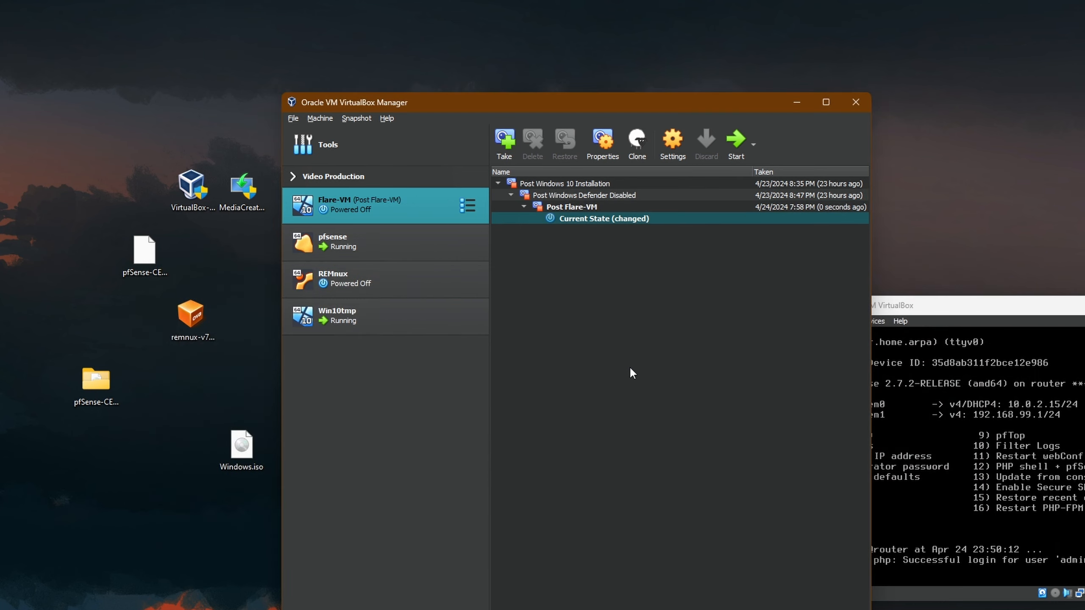
click(351, 247)
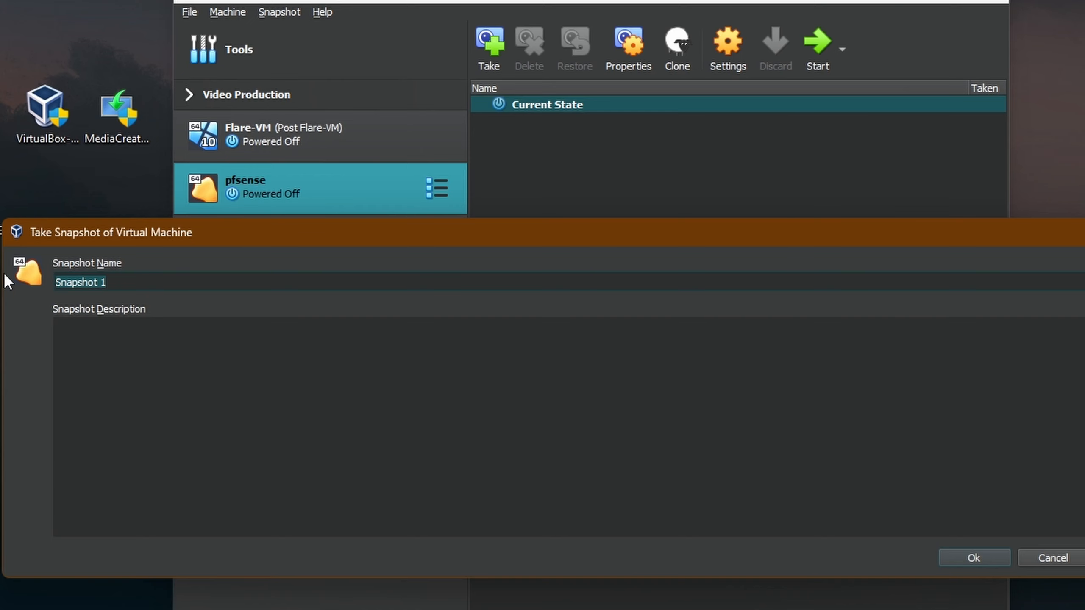
- Name the pfsense snapshot 'Post configured to block traffic' and create it
text(Post Firewall Rule)
key(BackSpace)
key(BackSpace)
key(BackSpace)
key(BackSpace)
key(BackSpace)
key(BackSpace)
key(BackSpace)
key(BackSpace)
key(BackSpace)
key(BackSpace)
key(BackSpace)
key(BackSpace)
key(BackSpace)
key(BackSpace)
key(BackSpace)
key(BackSpace)
key(BackSpace)
key(BackSpace)
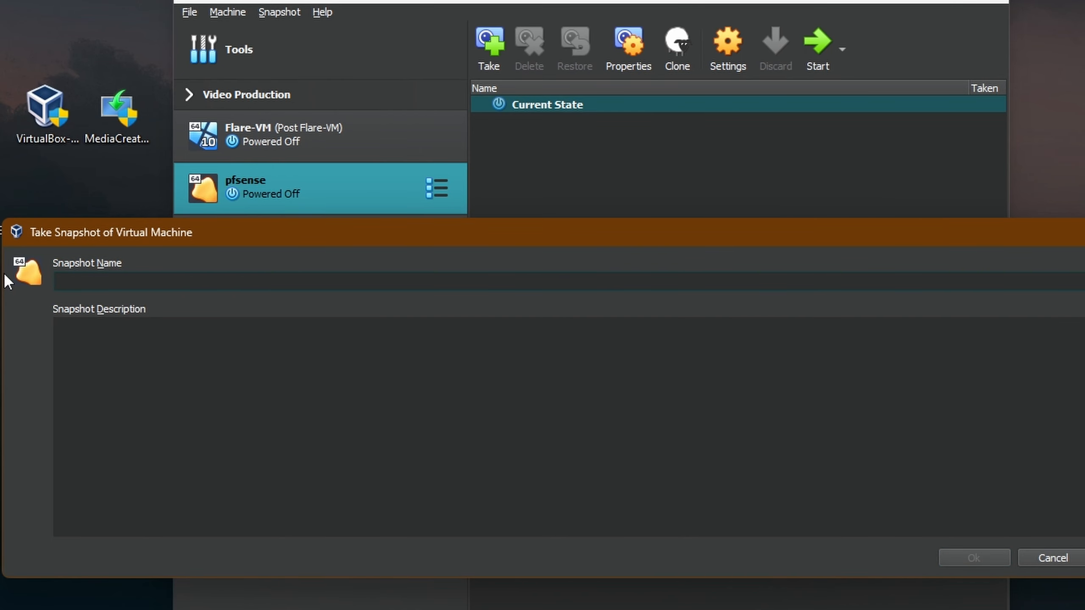
text(Post configured to block traffic)
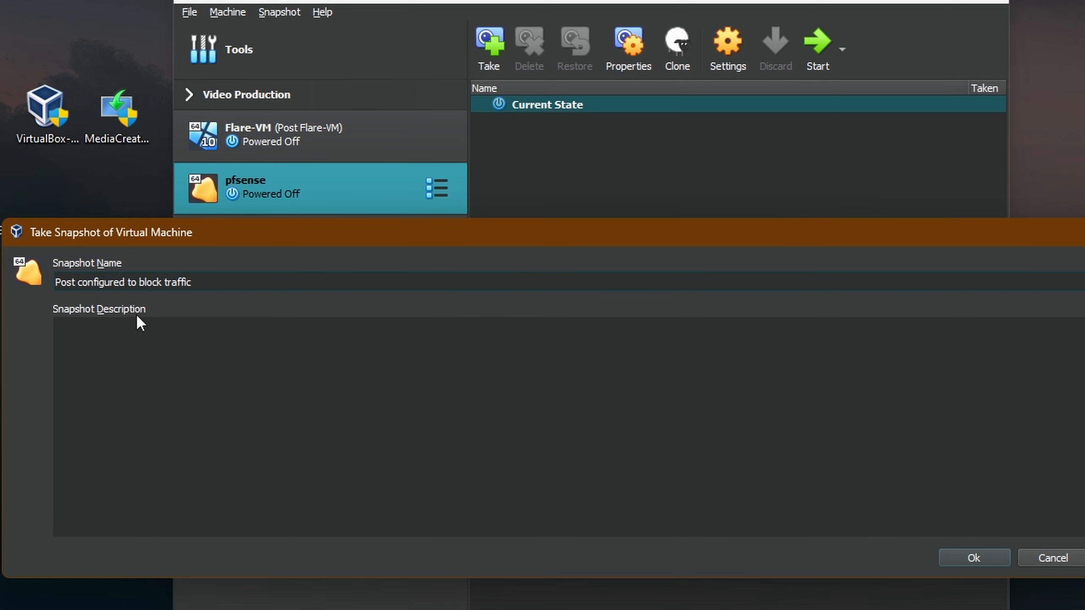
click(981, 556)
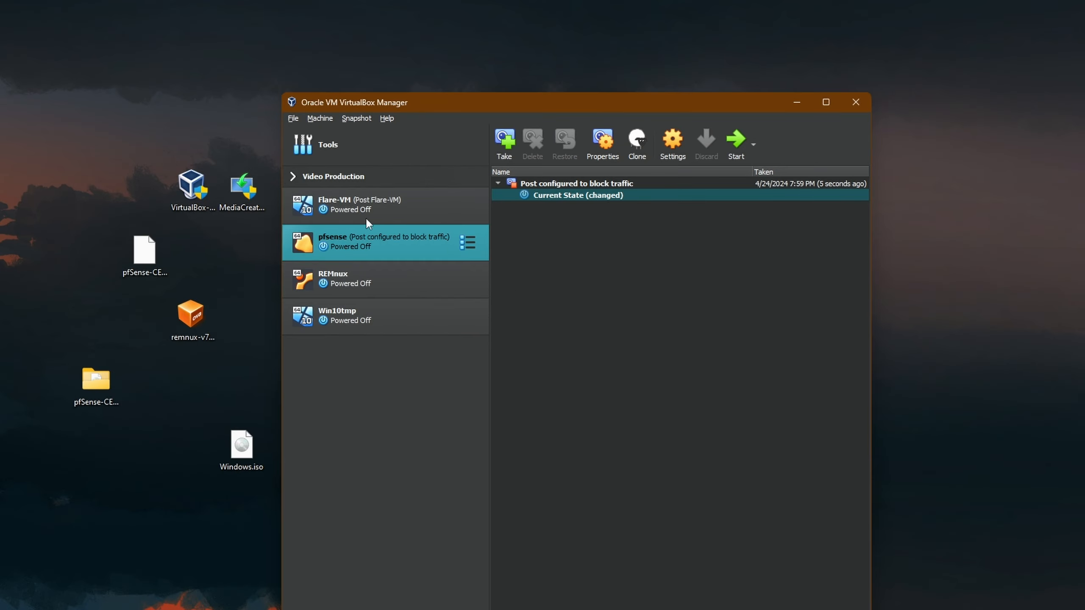
- Attach Flare-VM's network adapter to Host-Only Ethernet Adapter #2, then start the REMnux machine
click(390, 203)
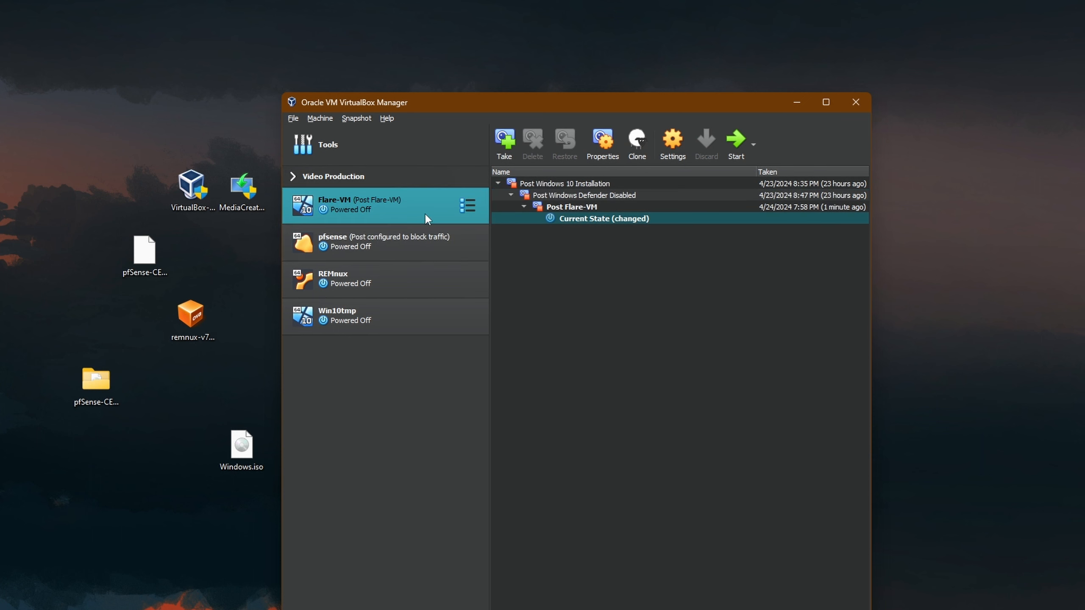
click(477, 206)
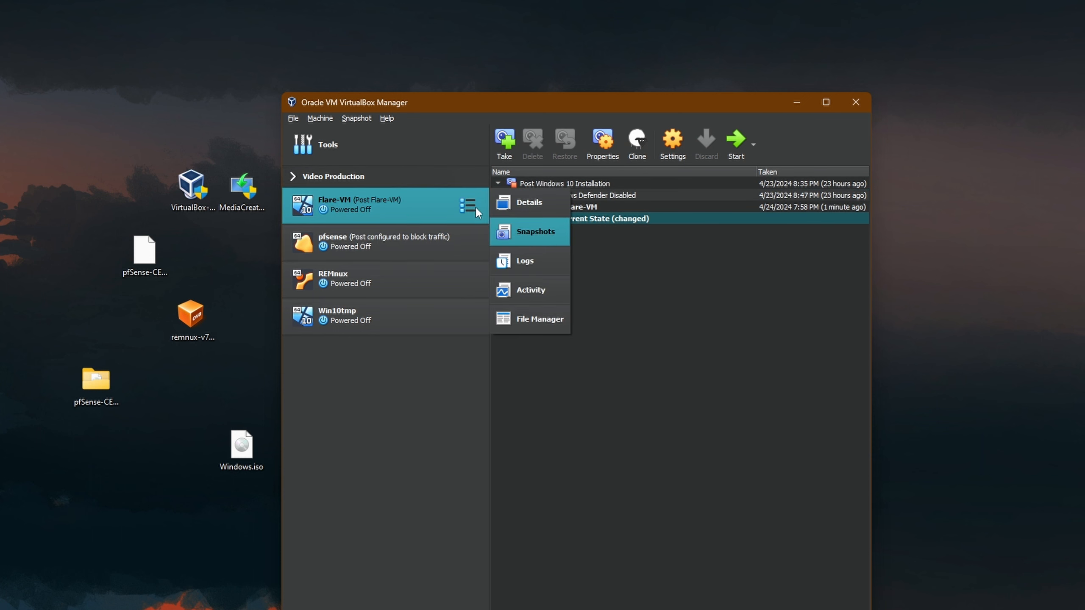
click(531, 205)
click(566, 141)
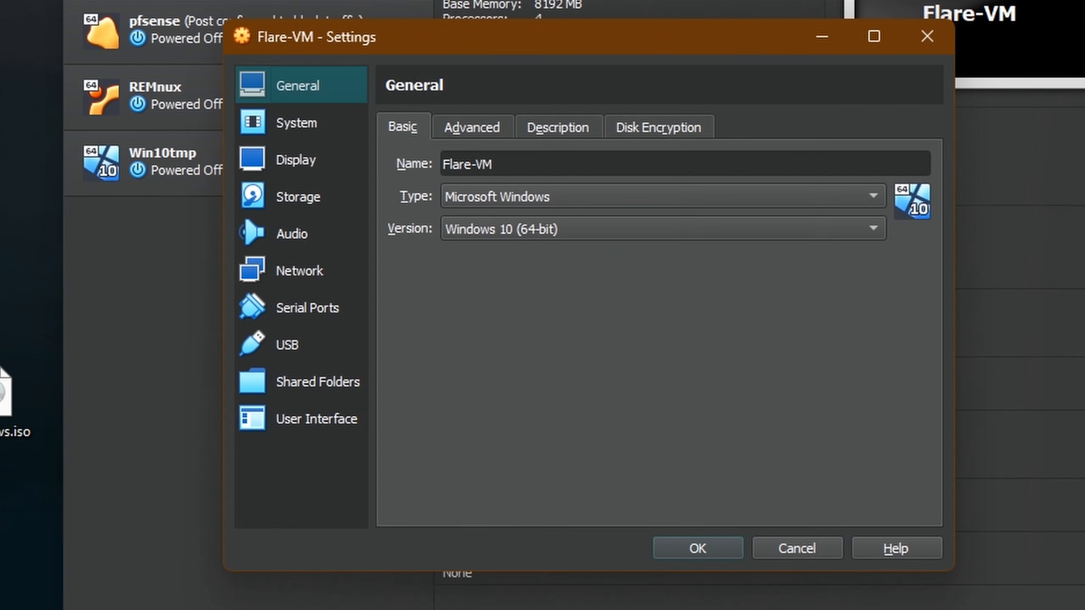
click(306, 273)
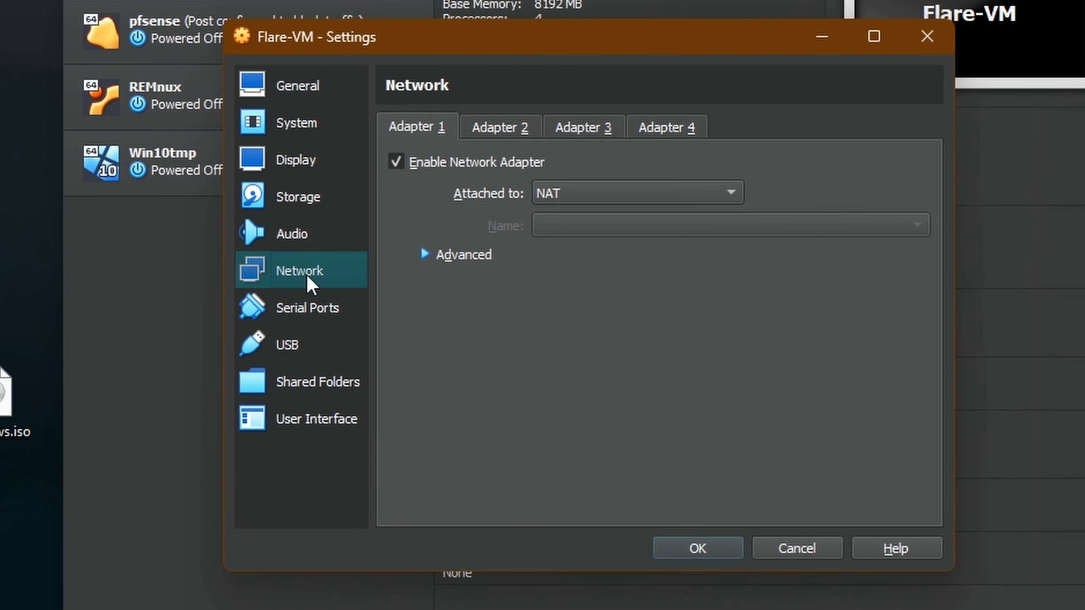
click(549, 190)
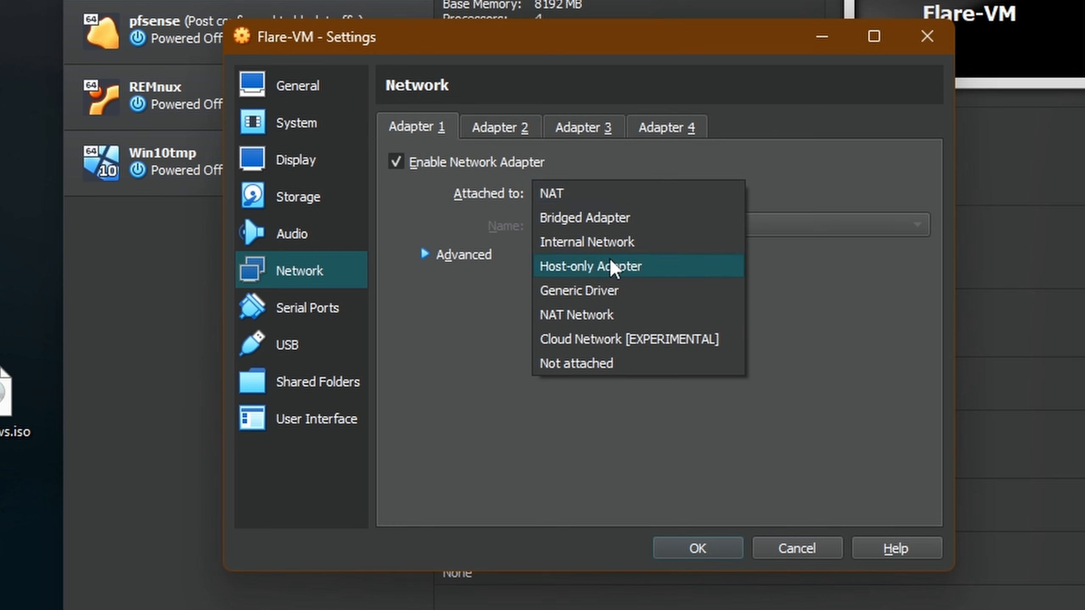
click(601, 267)
click(677, 226)
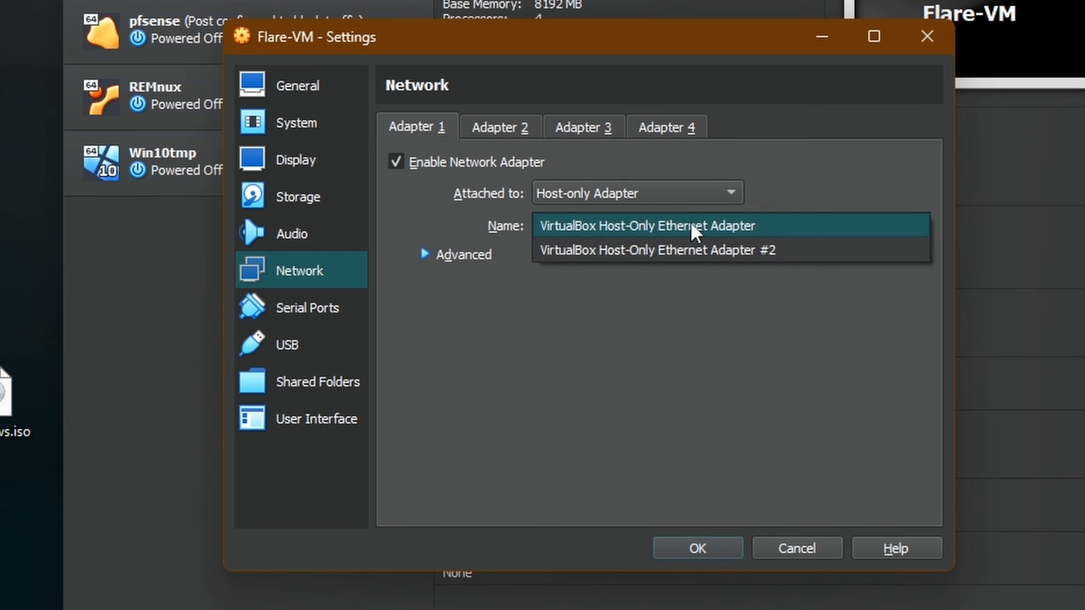
click(777, 252)
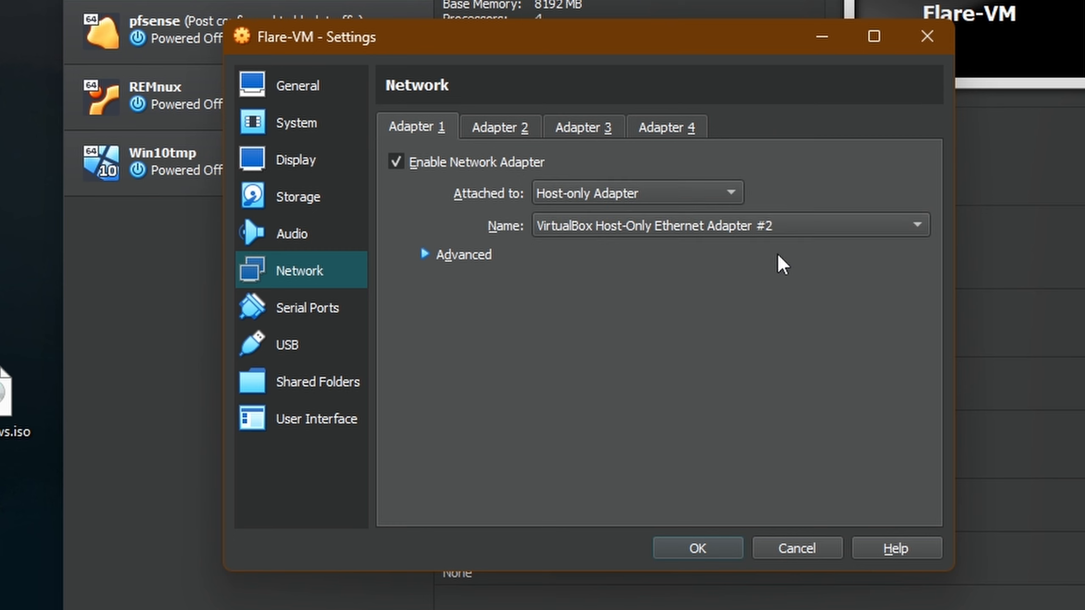
click(689, 541)
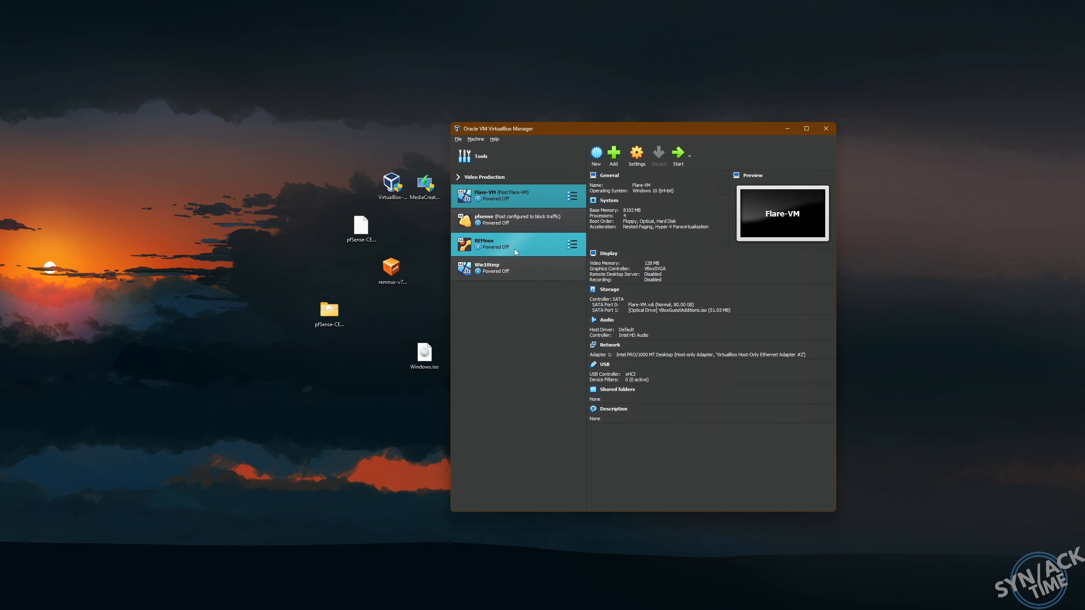
click(494, 248)
click(678, 154)
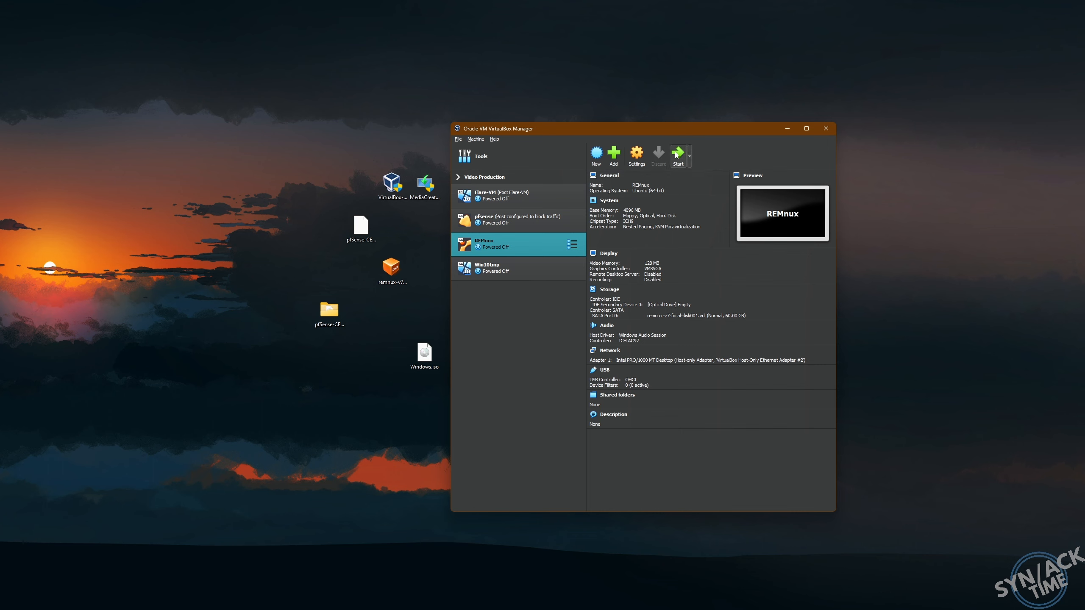
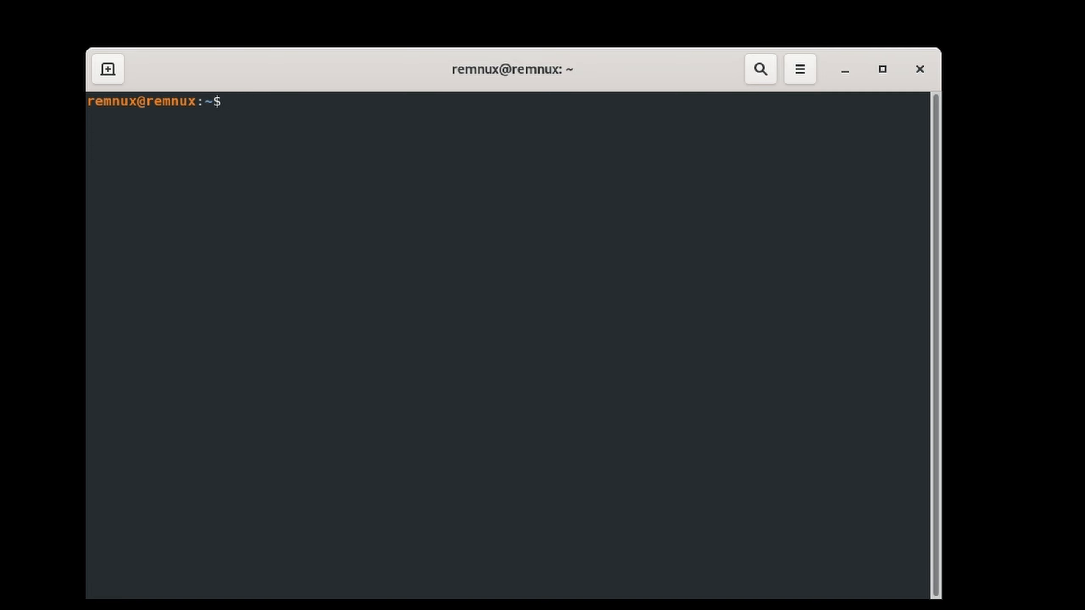
- Run ip a in the REMnux terminal to confirm enp0s3 is 192.168.99.1/24, then move the window aside
text(ip a)
key(Return)
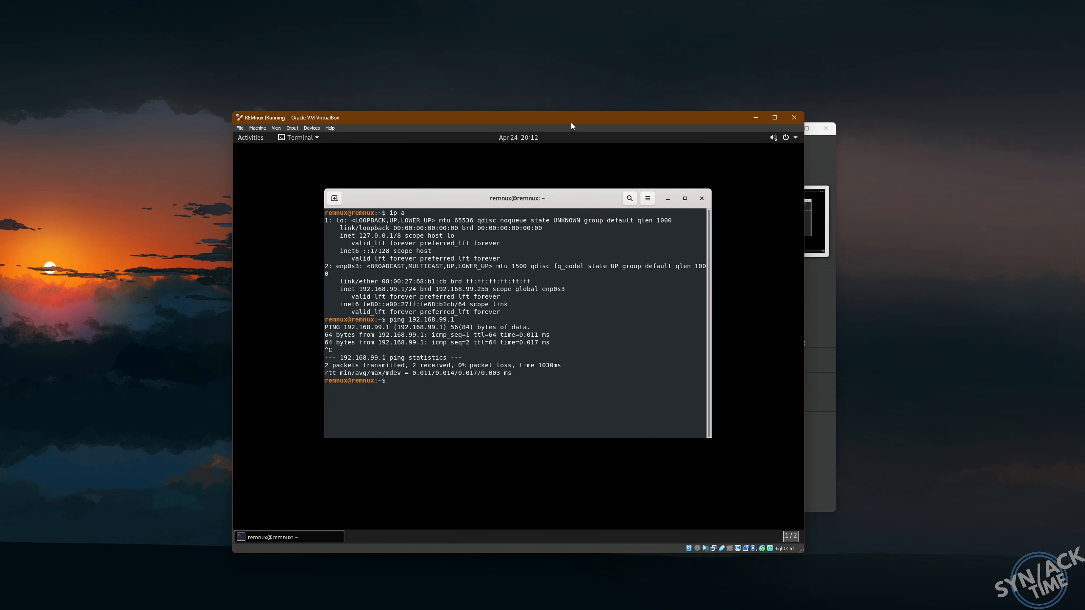
drag(571, 122, 698, 135)
drag(547, 124, 547, 103)
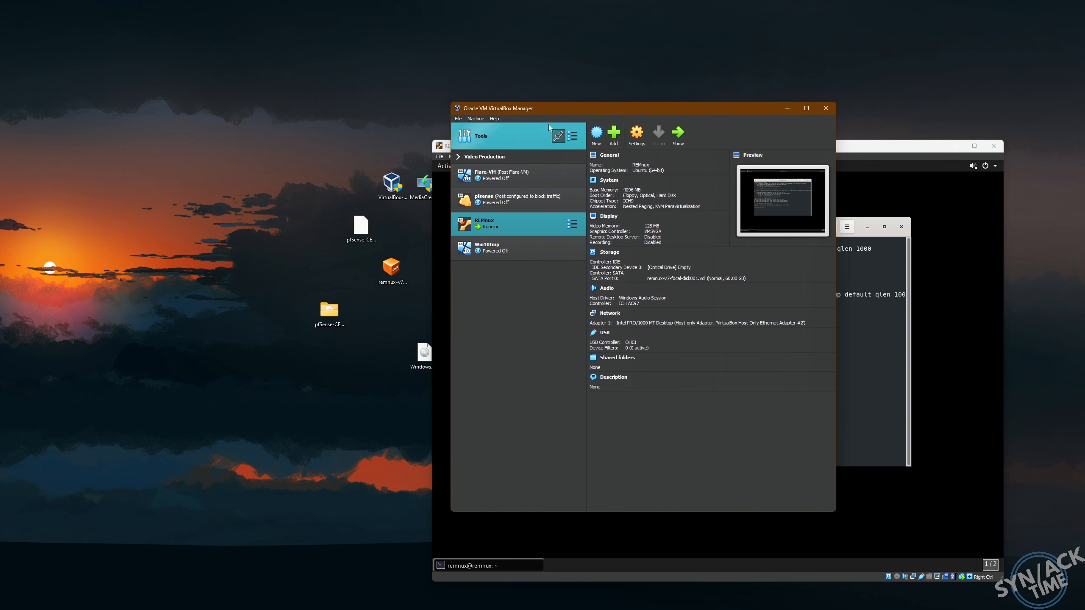
- Power on Flare-VM and sign in with the account password to reach its Windows desktop
click(521, 176)
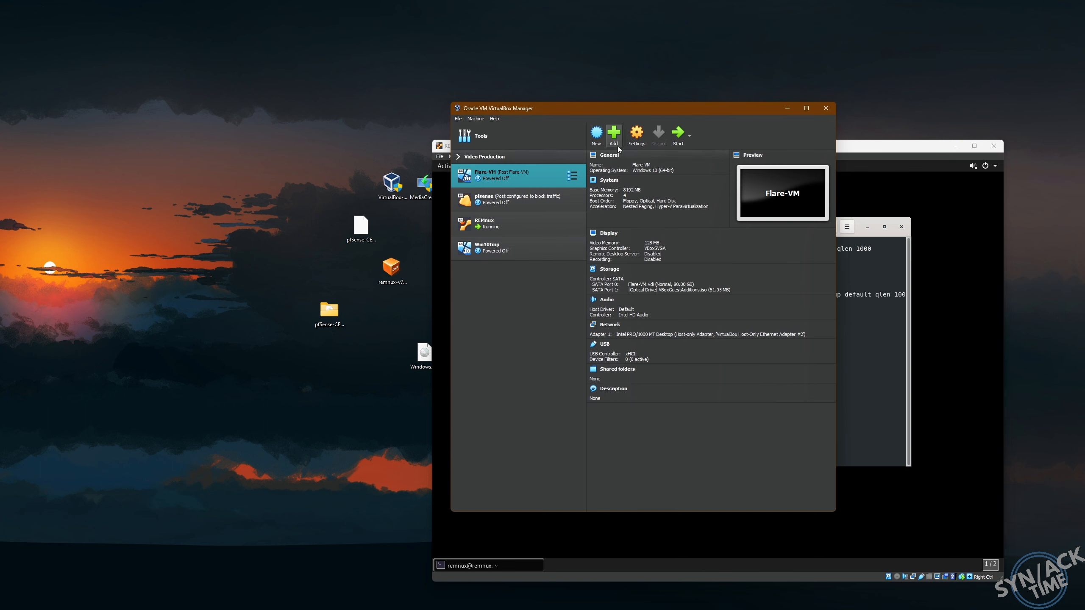
click(677, 140)
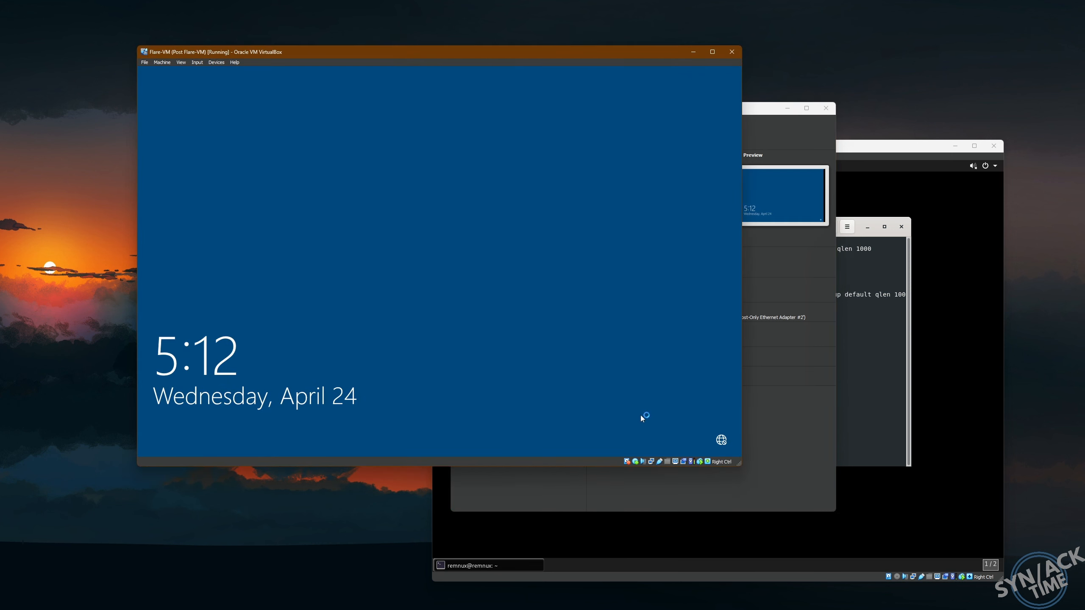
click(383, 302)
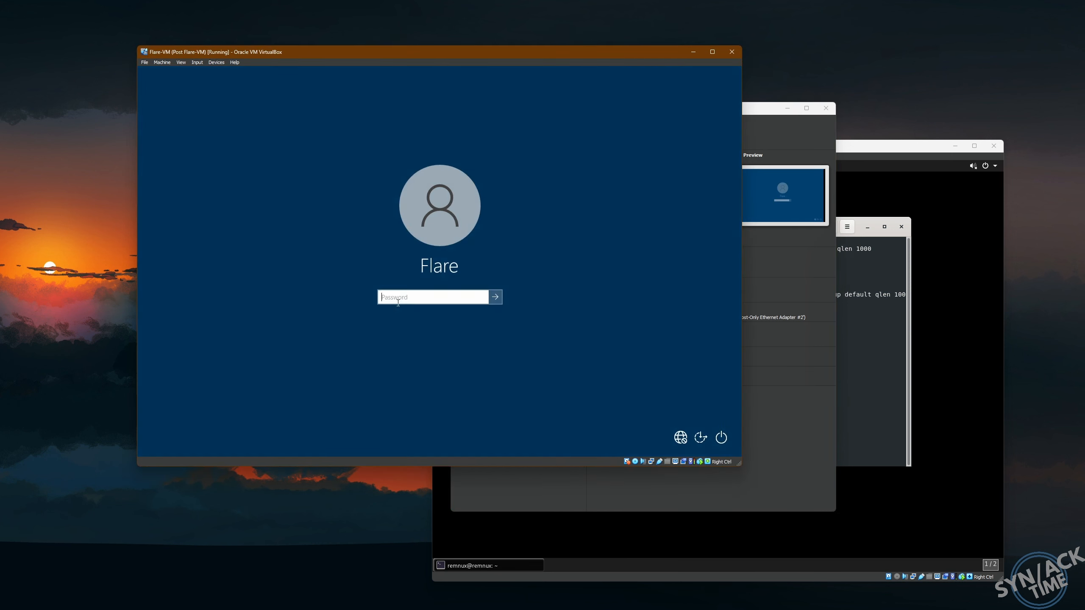
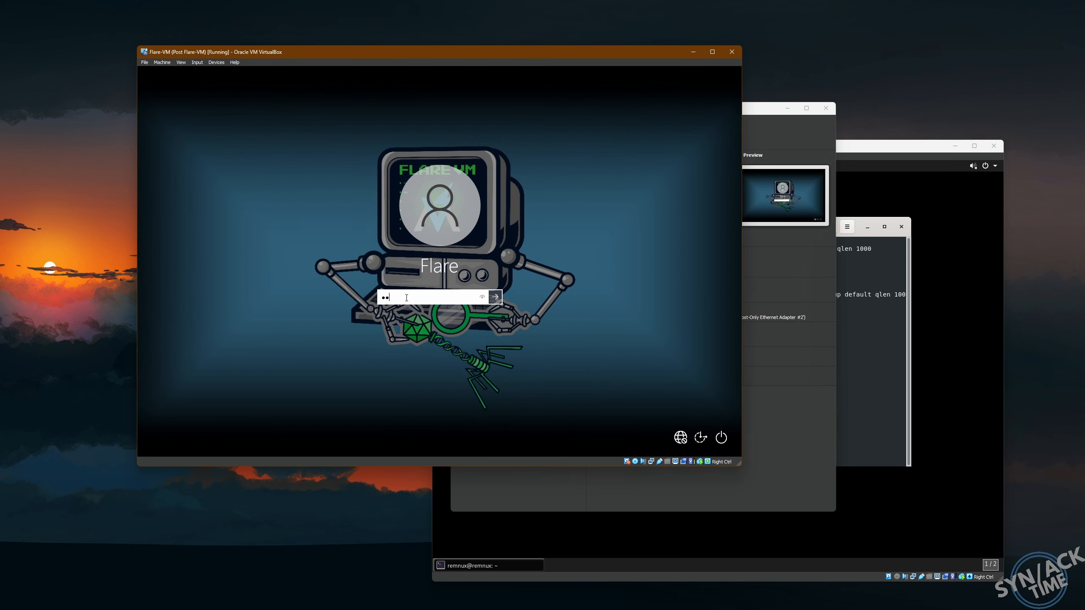
key(Return)
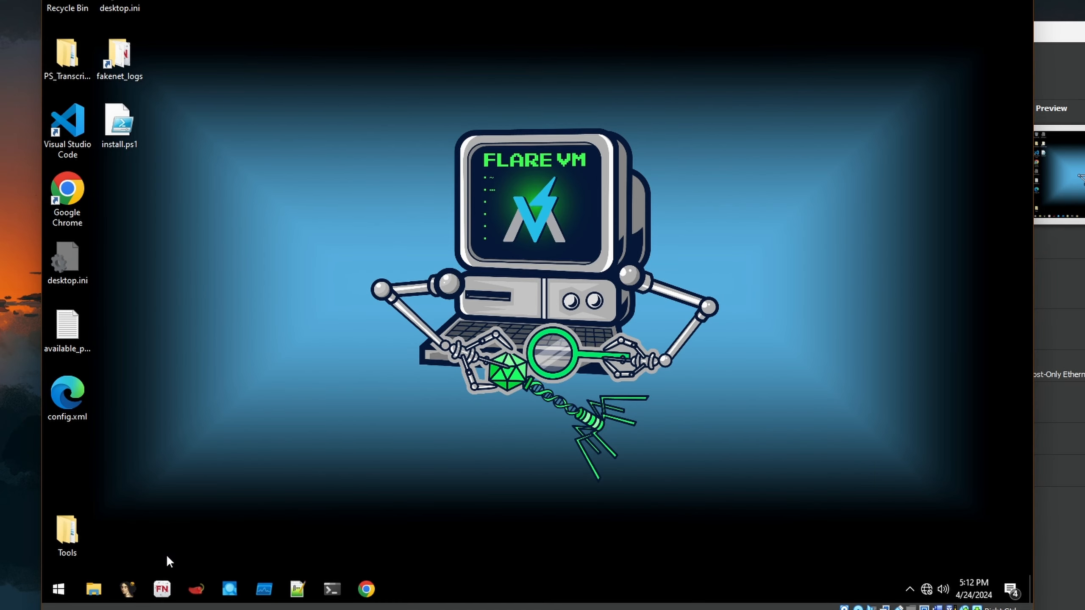
- Open Control Panel in large-icon view and go to Network and Sharing Center
key(super)
text(run)
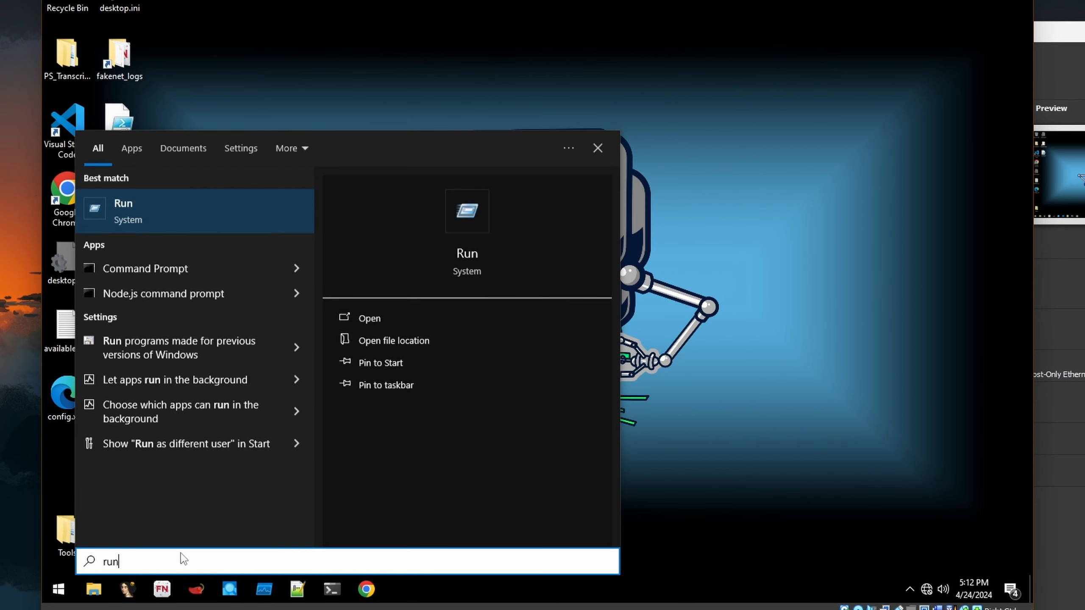
click(167, 222)
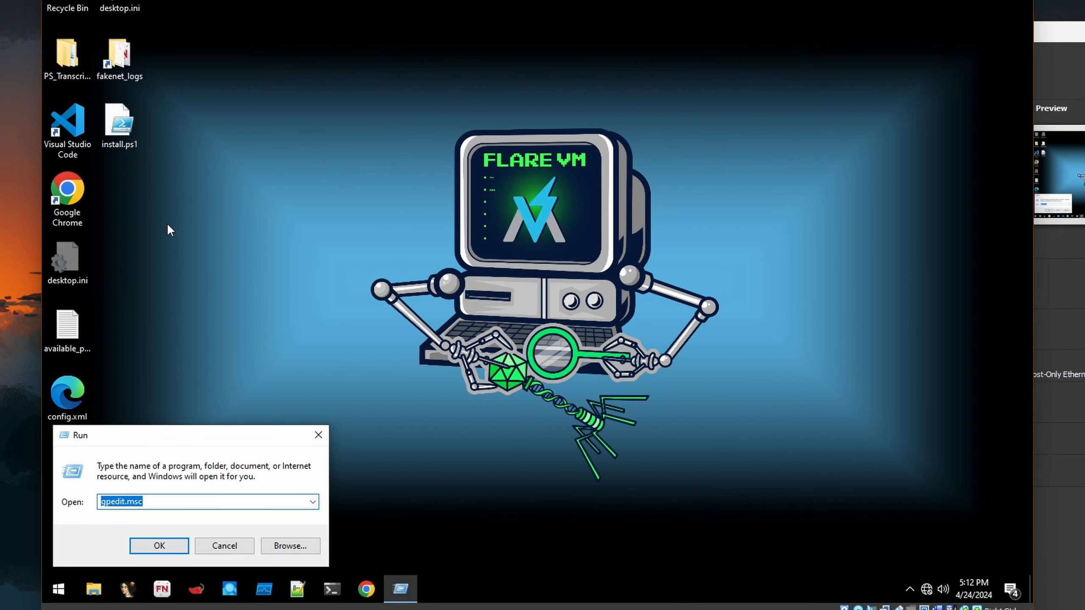
text(control)
key(Return)
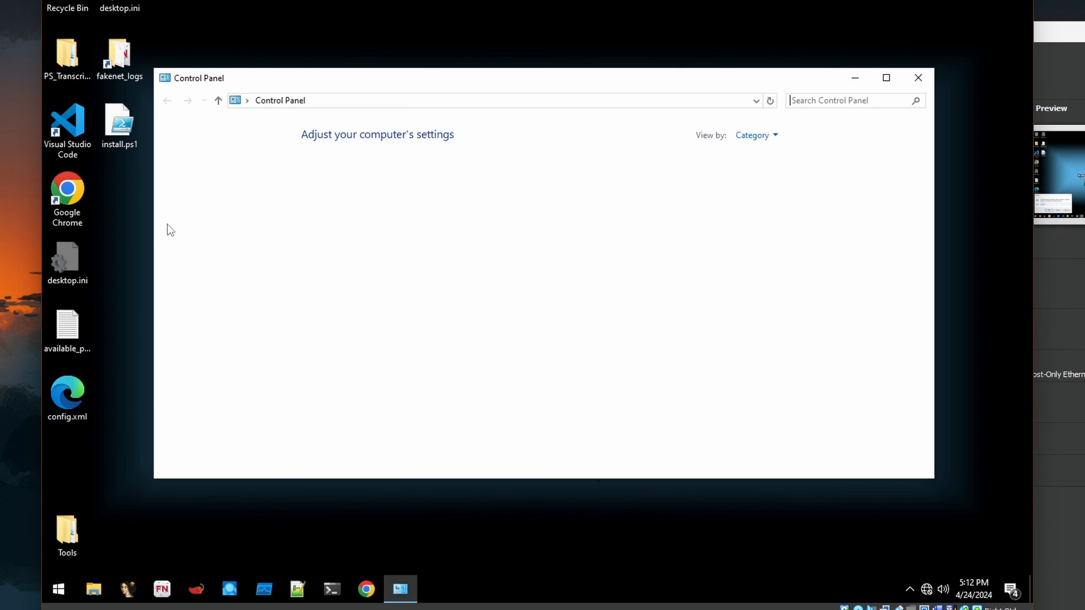
click(761, 148)
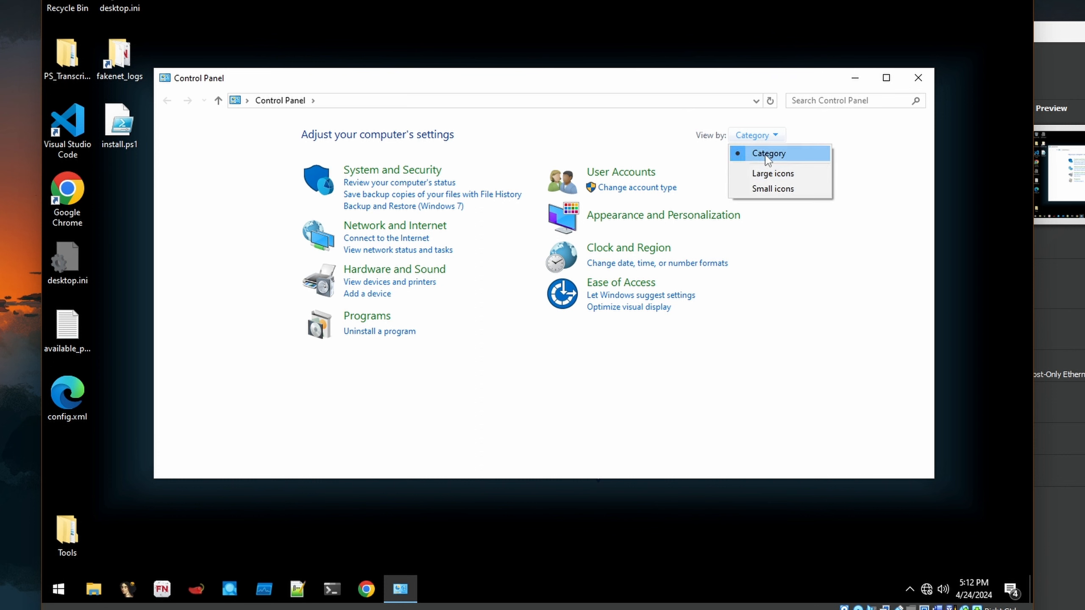
click(771, 171)
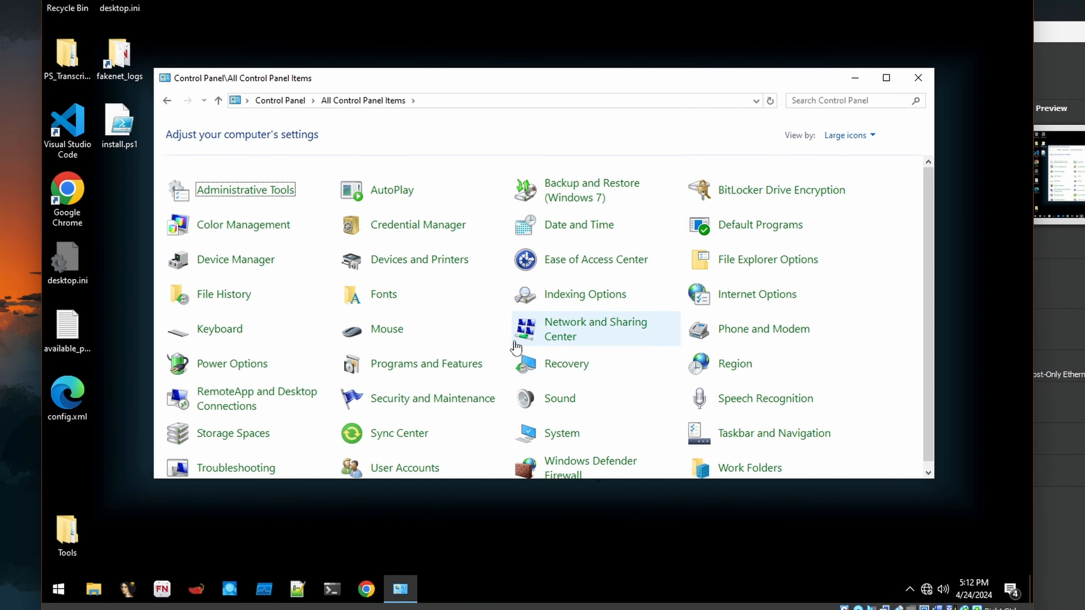
scroll(534, 337, down, 1)
click(586, 325)
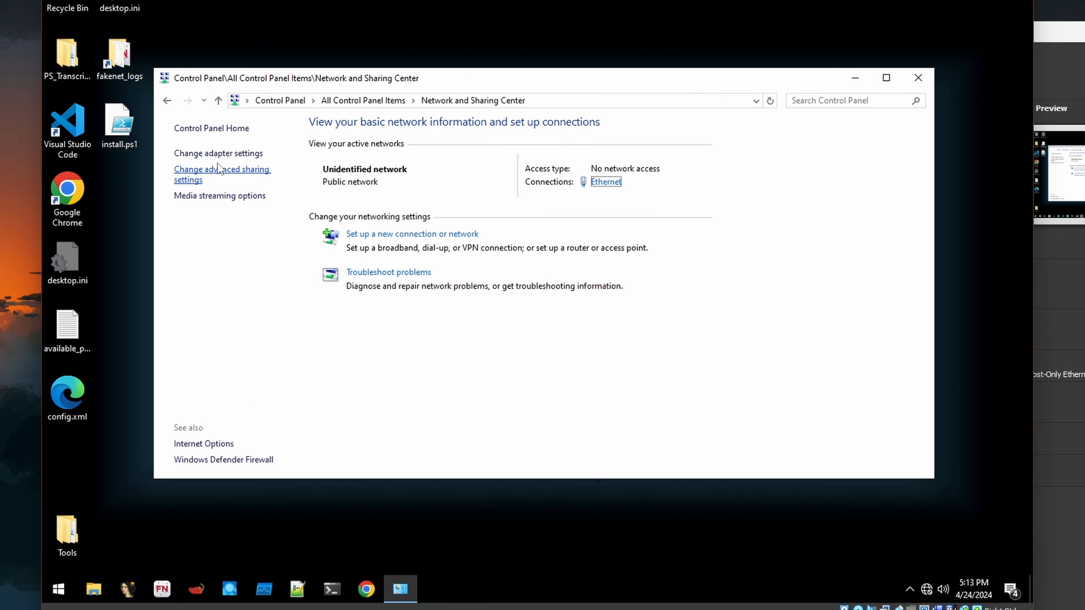
- Open the properties of the Ethernet network adapter
click(218, 154)
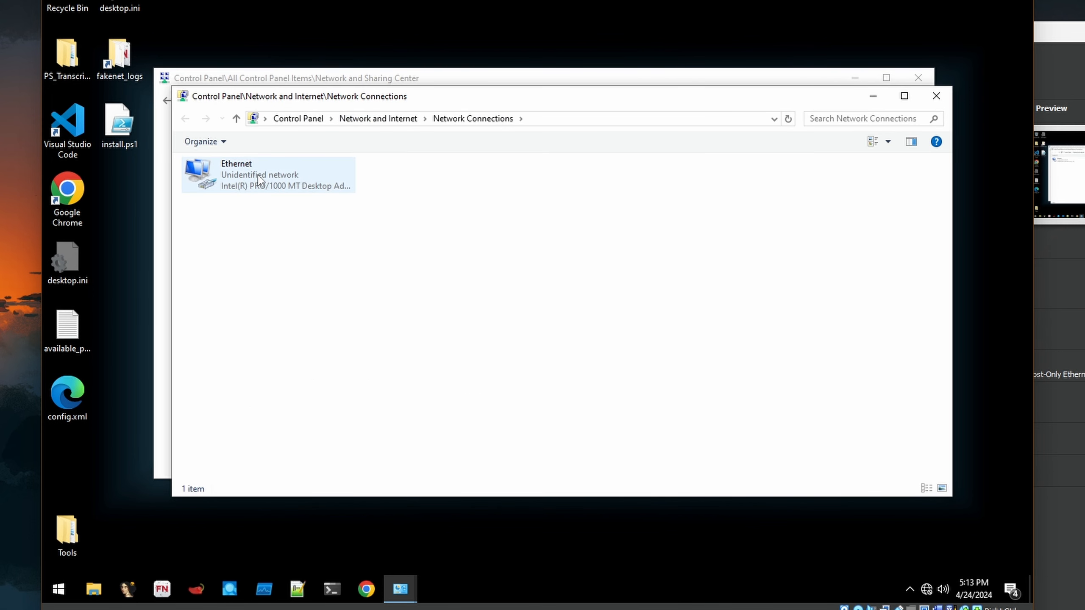
click(255, 163)
right_click(230, 169)
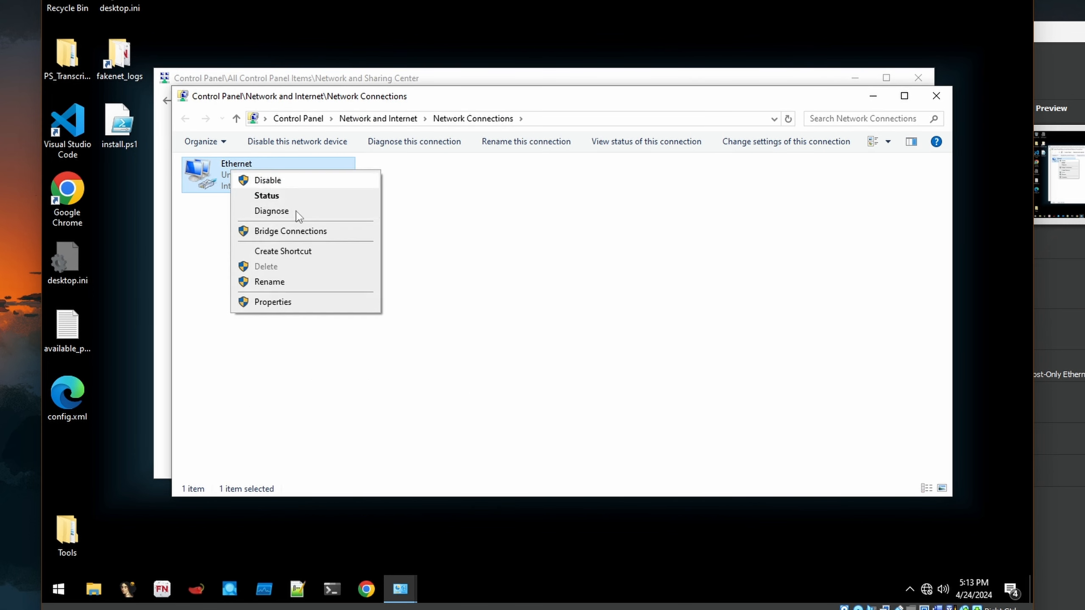
click(295, 306)
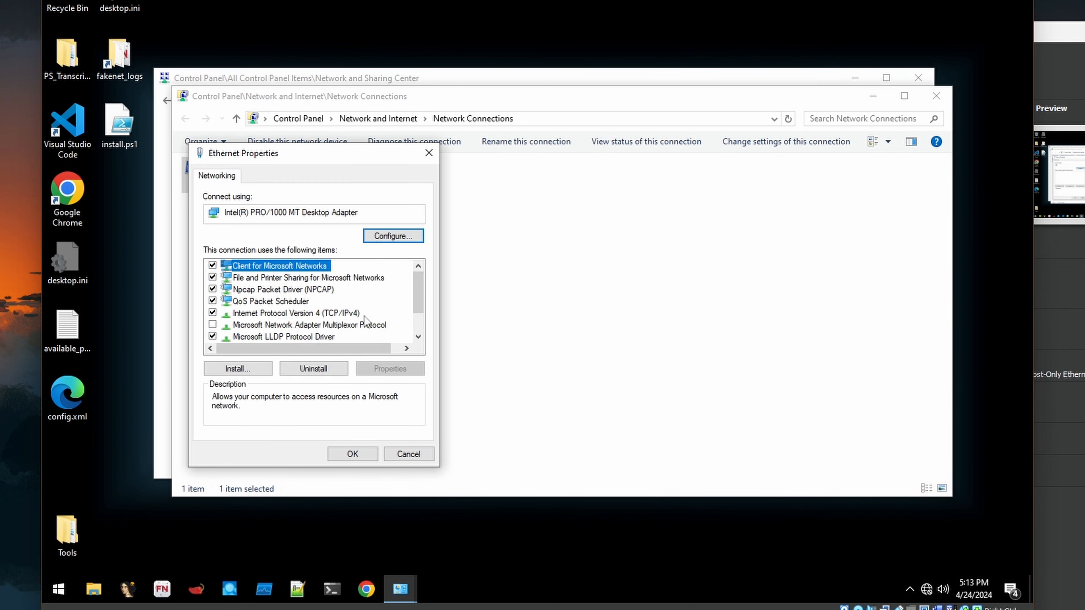
- Set IPv4 to static 192.168.99.100, mask 255.255.255.0, gateway and DNS 192.168.99.1
double_click(315, 314)
click(257, 306)
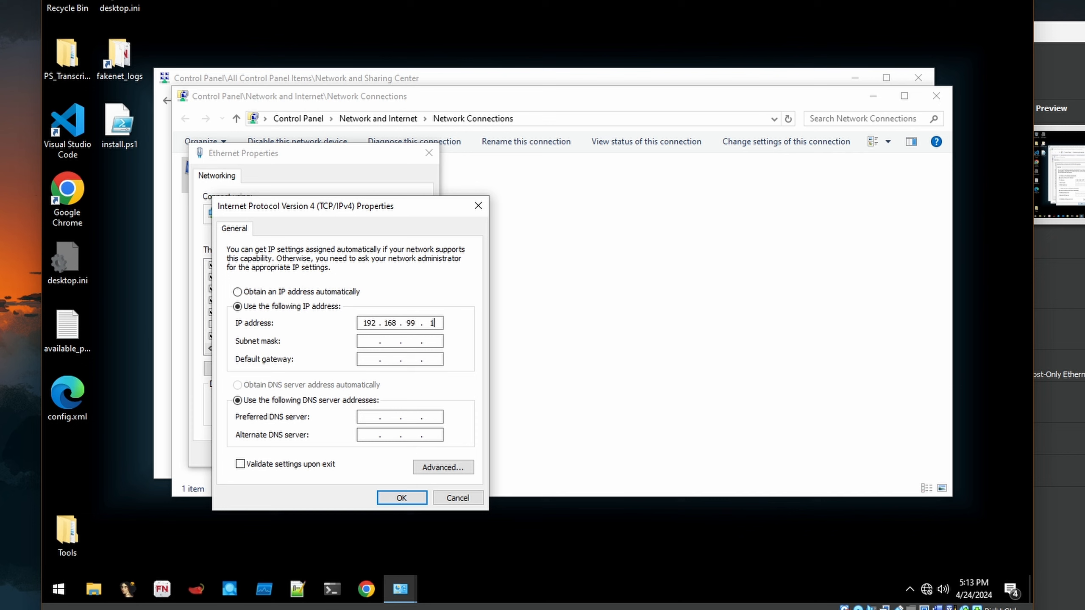
key(Tab)
key(Tab)
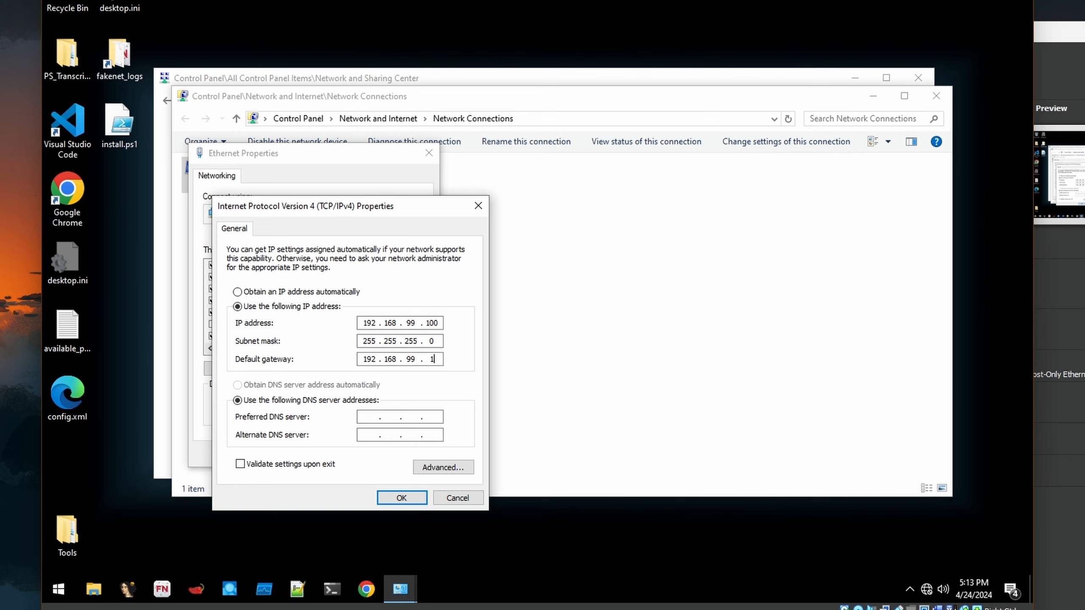
key(Tab)
key(Tab)
click(405, 498)
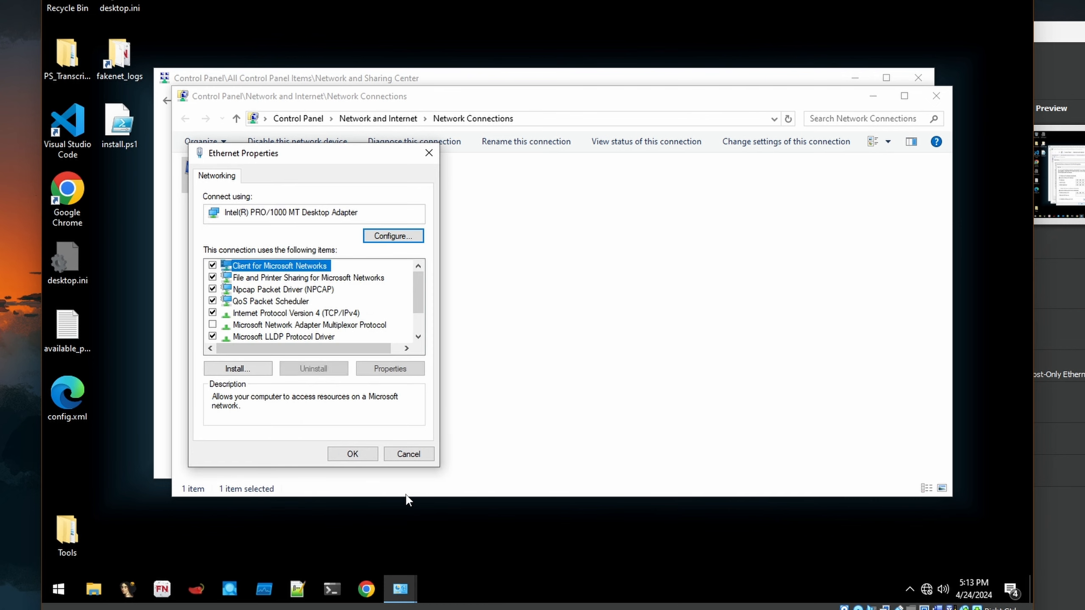
click(364, 454)
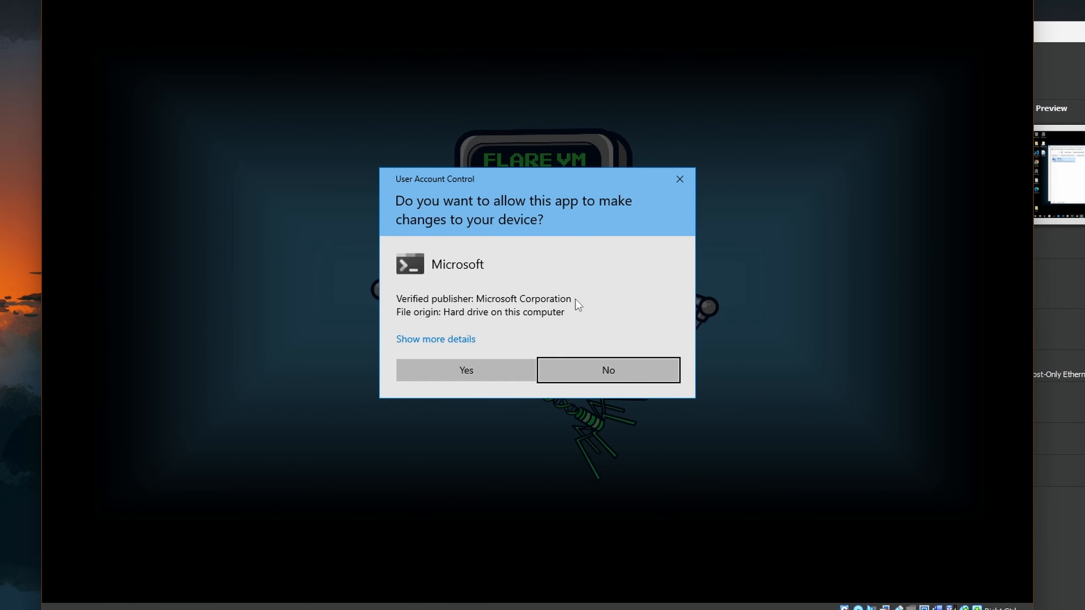
click(502, 363)
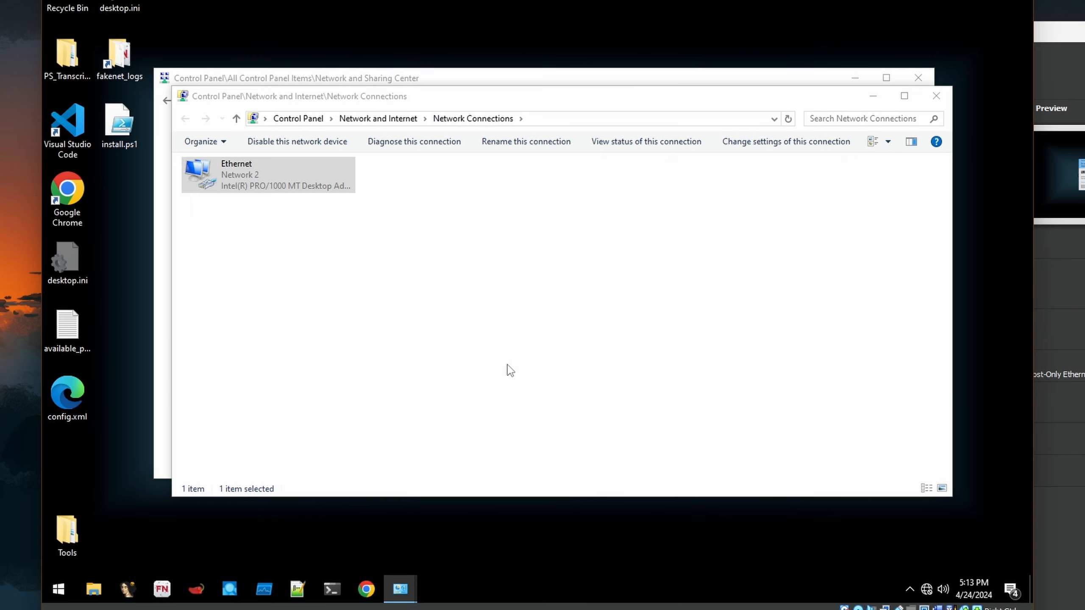
- Ping REMnux at 192.168.99.1, then close the command prompt and network windows
text(ping 192.)
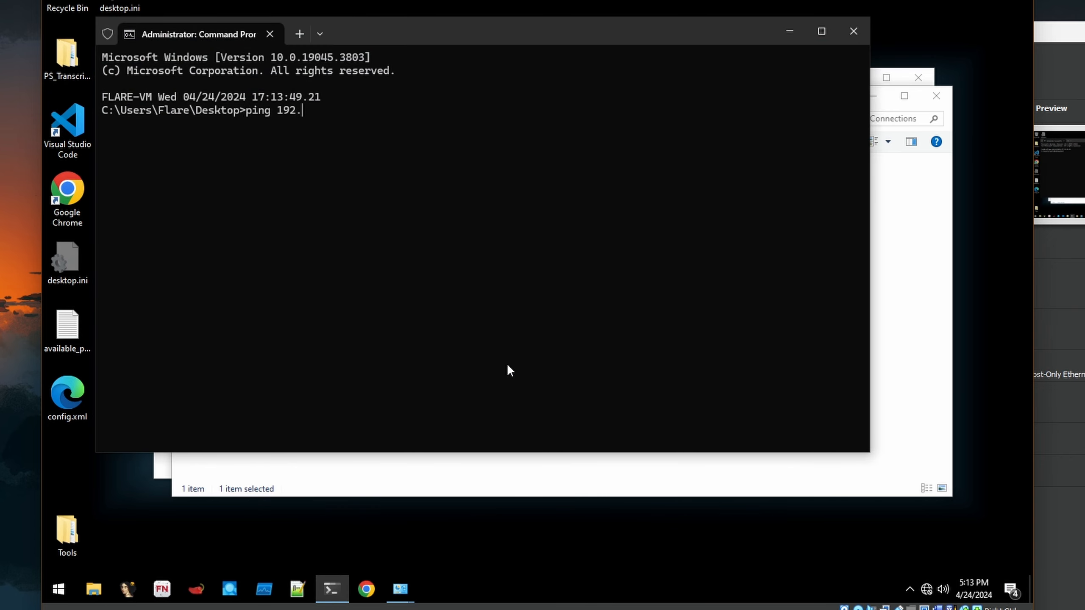
text(168.99.1)
key(Return)
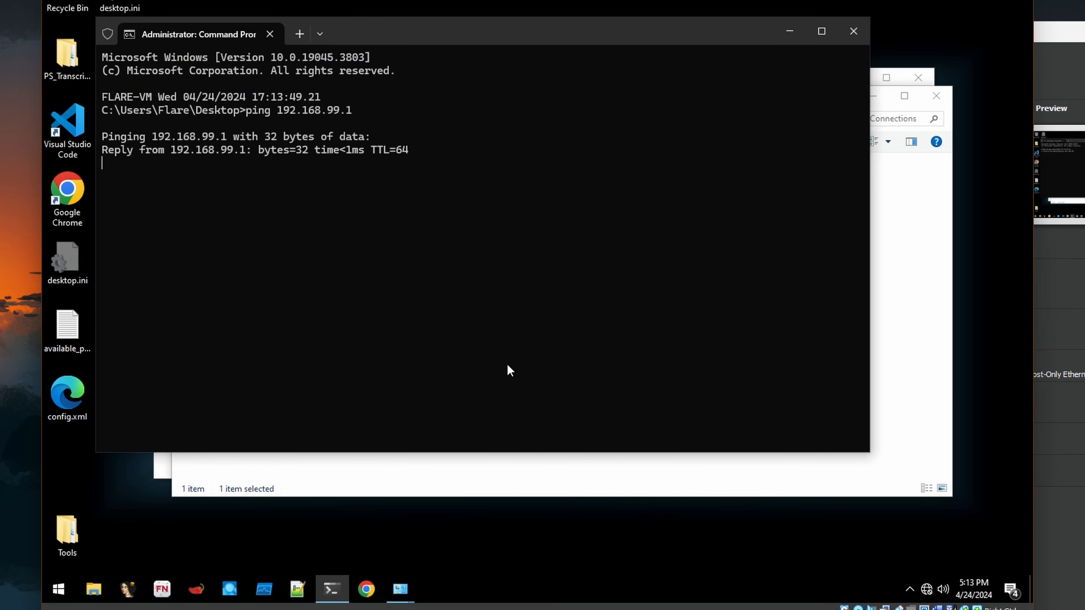
key(ctrl+c)
key(alt+F4)
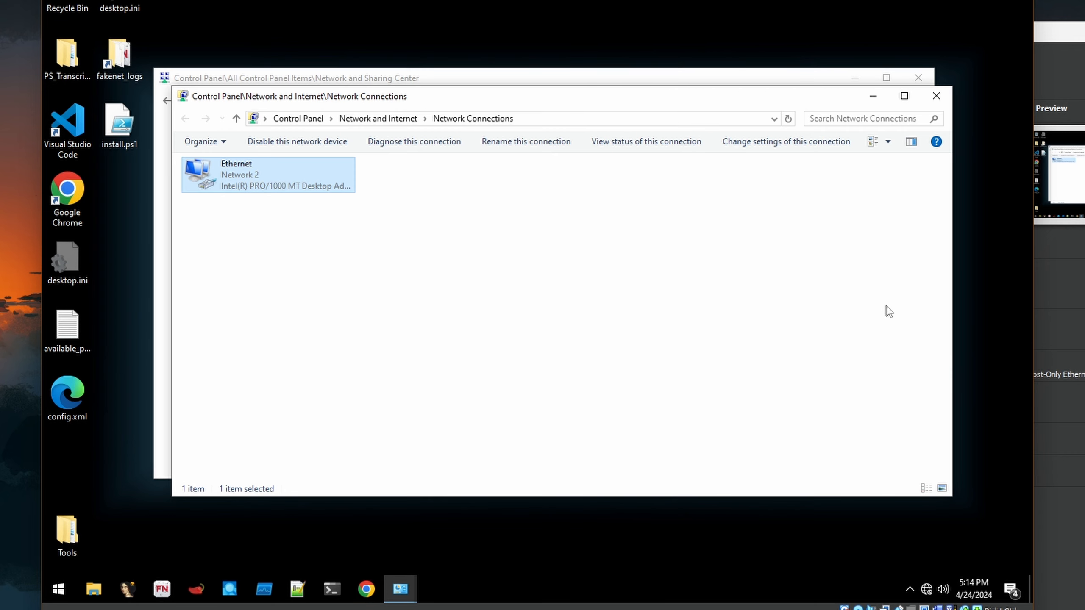
click(936, 96)
click(918, 78)
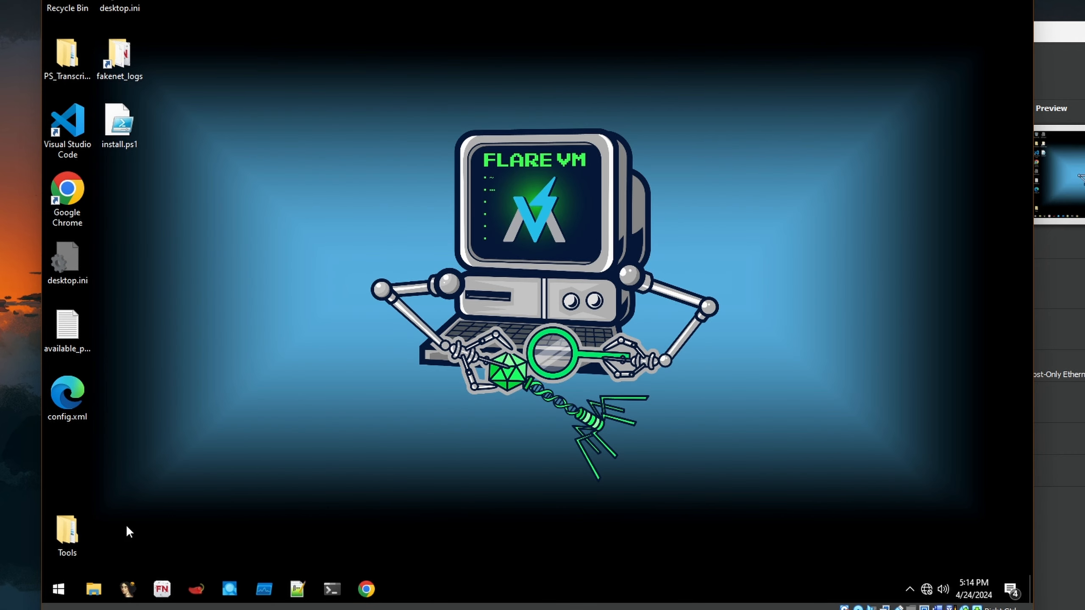
- Restart Flare-VM and switch to the REMnux terminal
click(59, 590)
click(58, 560)
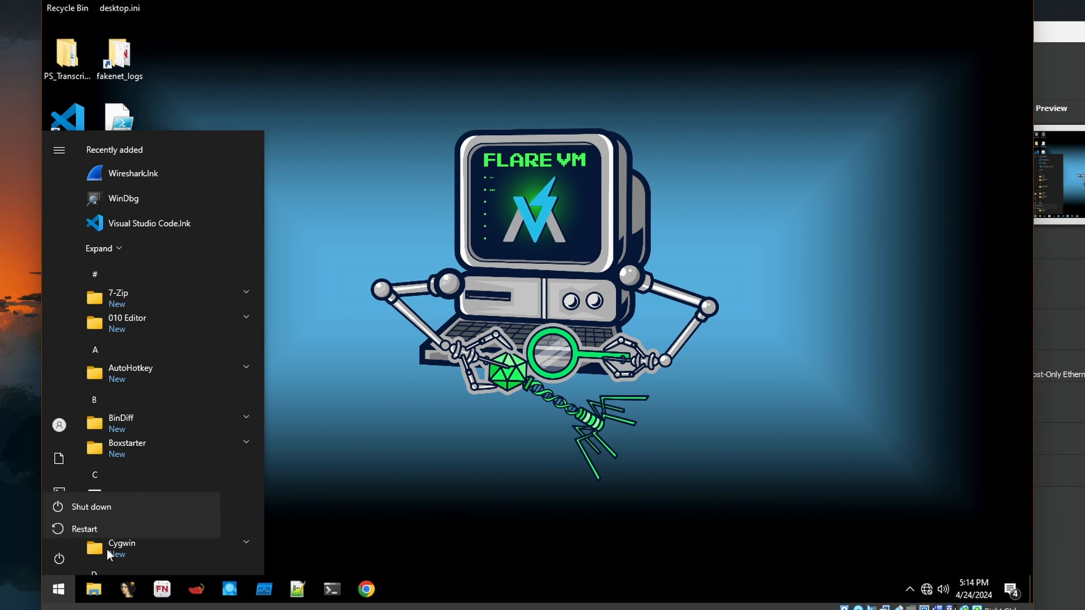
key(Escape)
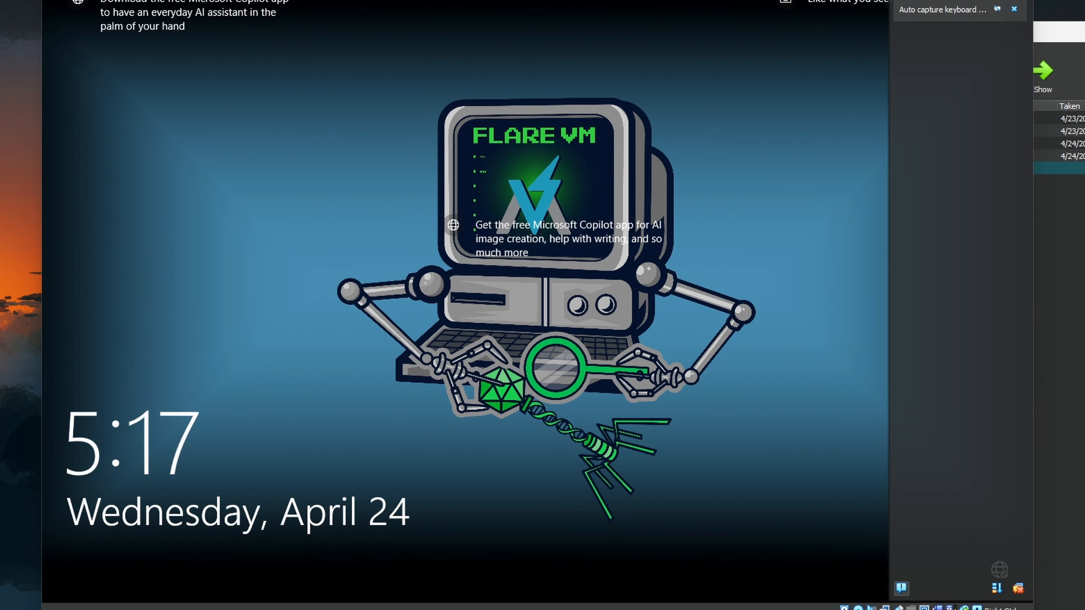
key(alt+Tab)
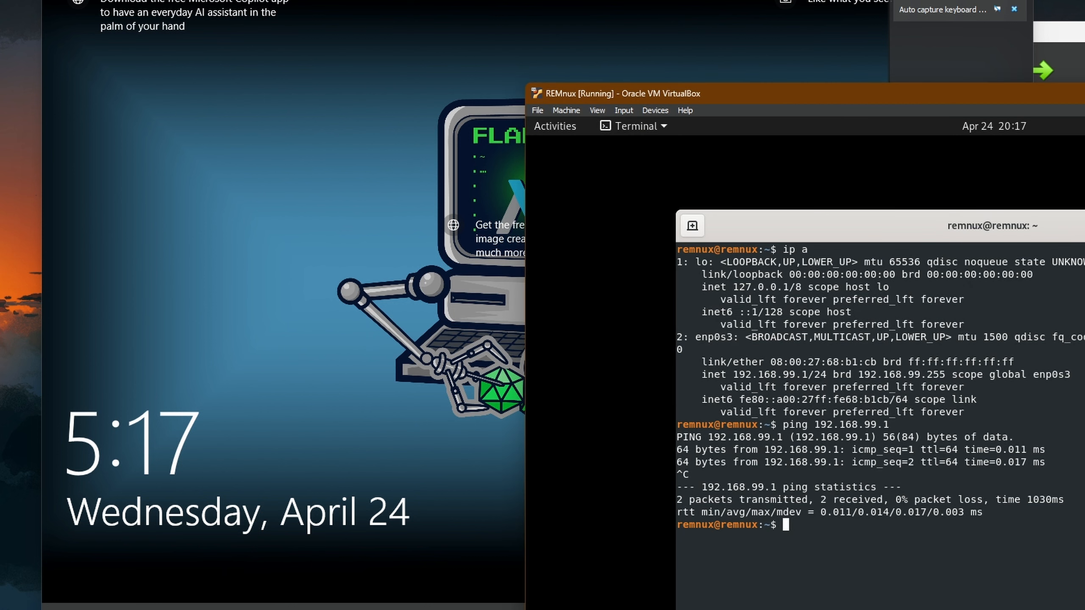
- Run fakedns in the REMnux terminal, then bring up Flare-VM's sign-in prompt
text(fakedns)
key(Return)
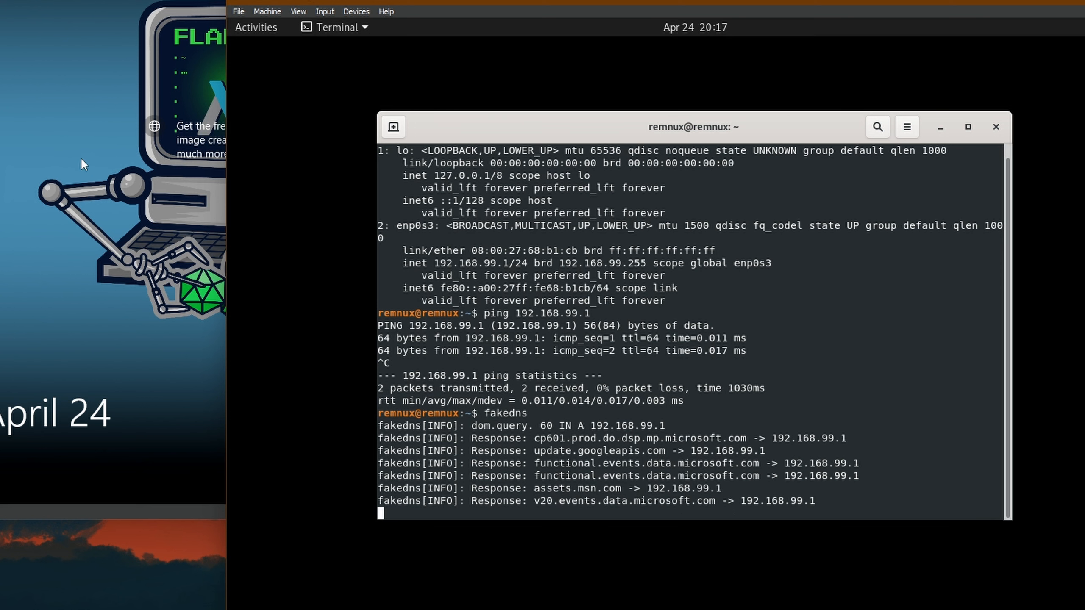
click(123, 112)
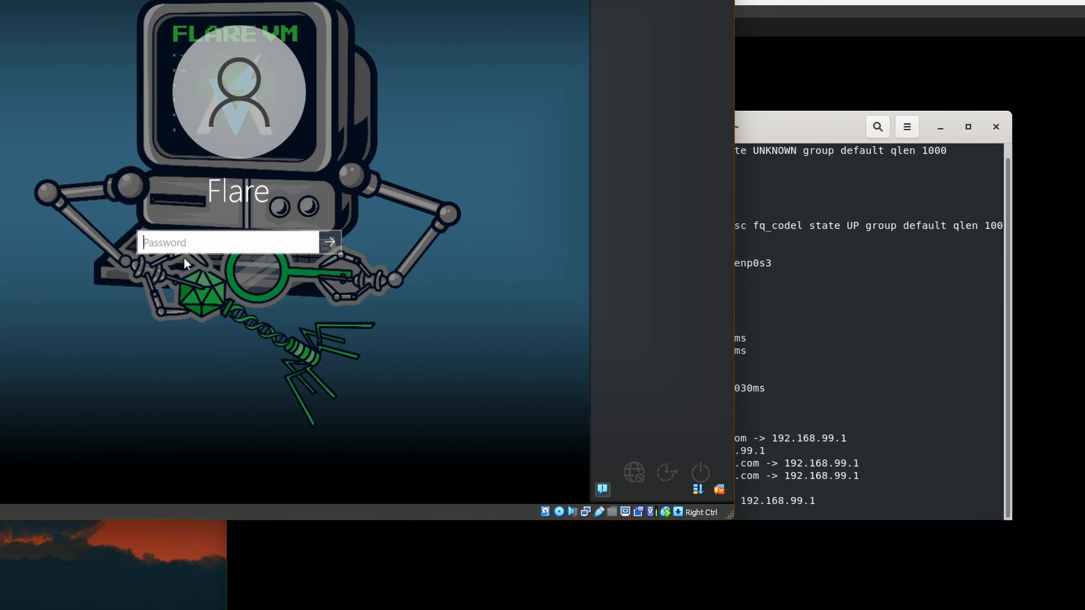
- Sign in to Flare-VM with the account password and open an administrator Command Prompt
text(•••••)
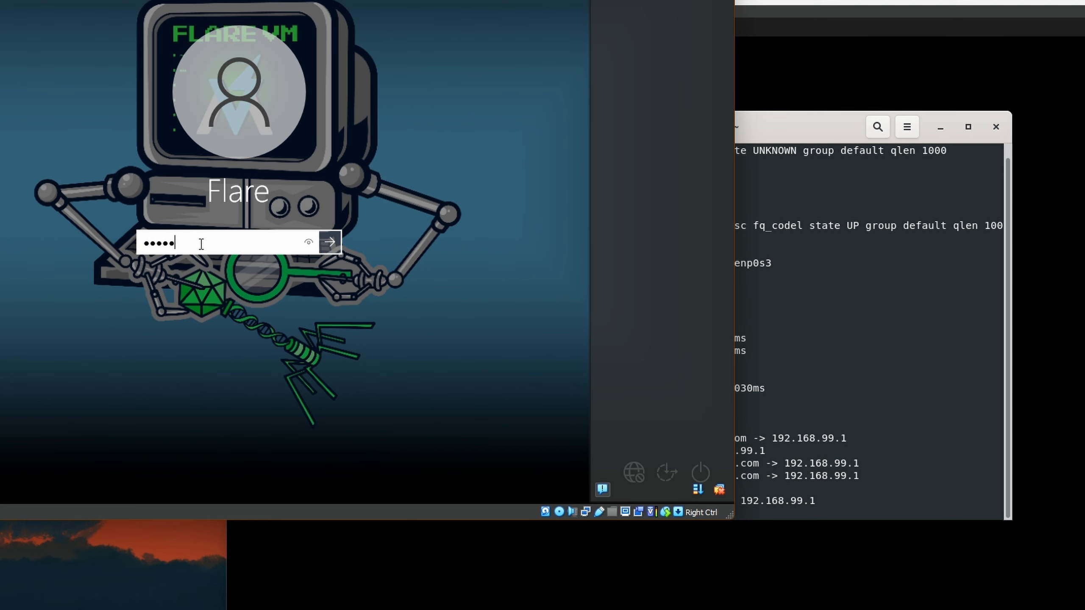
key(BackSpace)
key(BackSpace)
key(BackSpace)
key(BackSpace)
key(BackSpace)
text(•••••••)
key(Return)
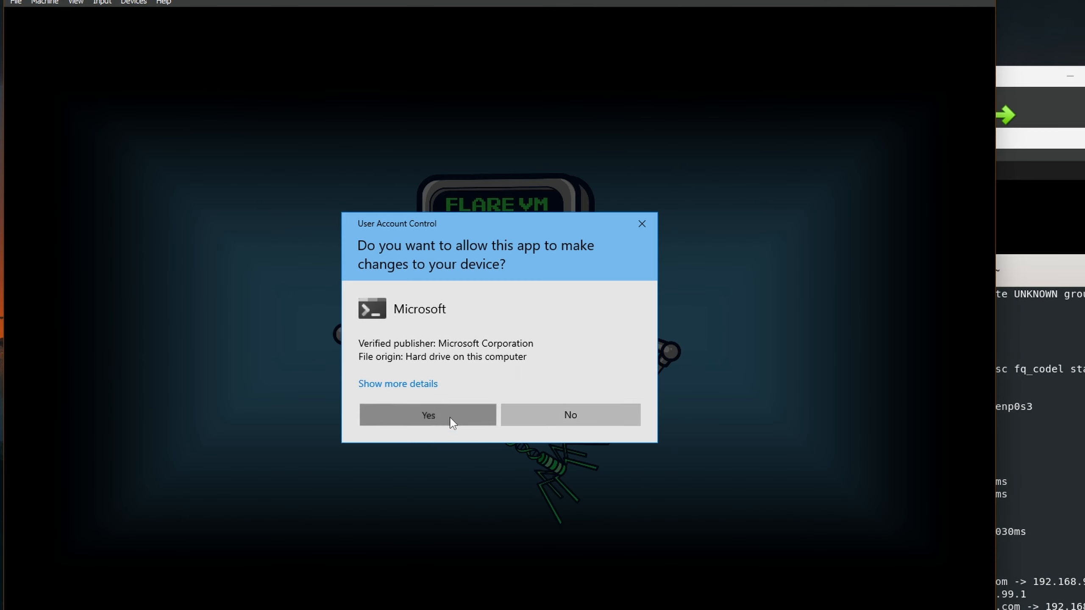
click(450, 419)
- Ping google.com to confirm it resolves to 192.168.99.1 with four replies
text(pin)
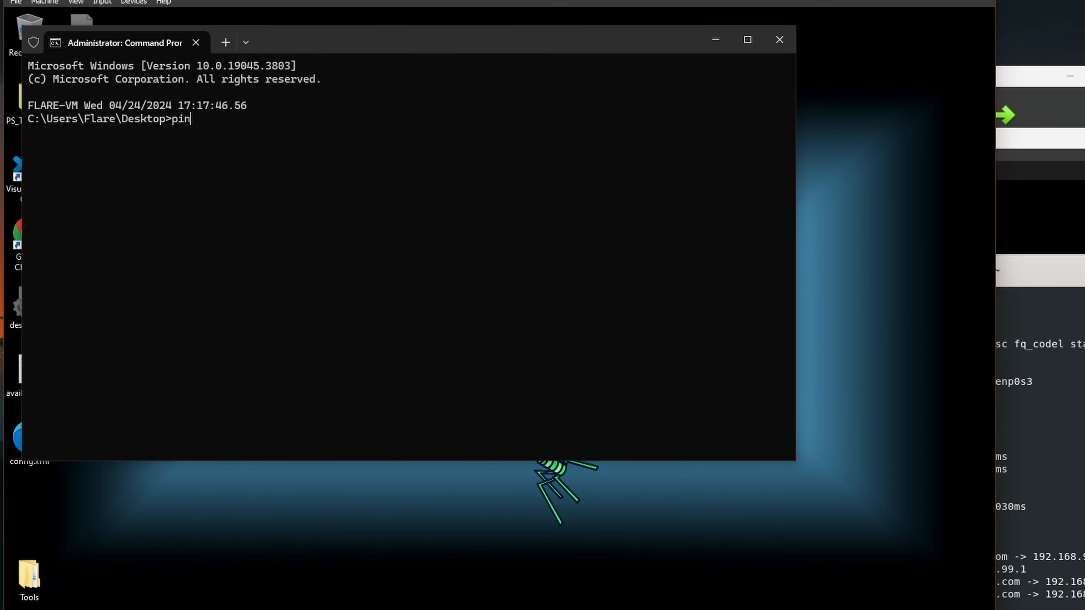
text(g google.com)
key(Return)
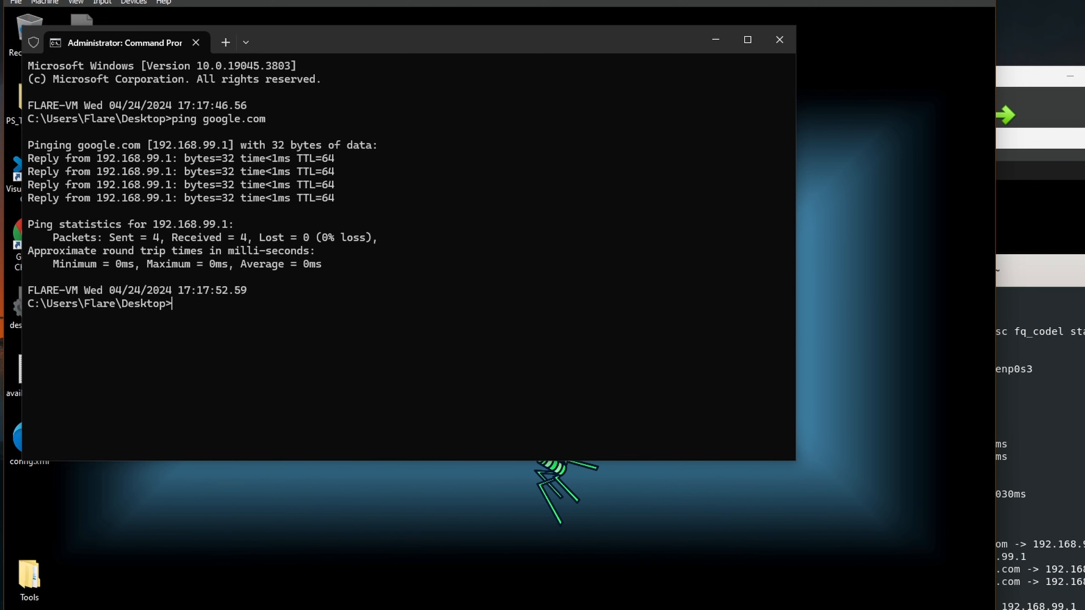
click(1069, 274)
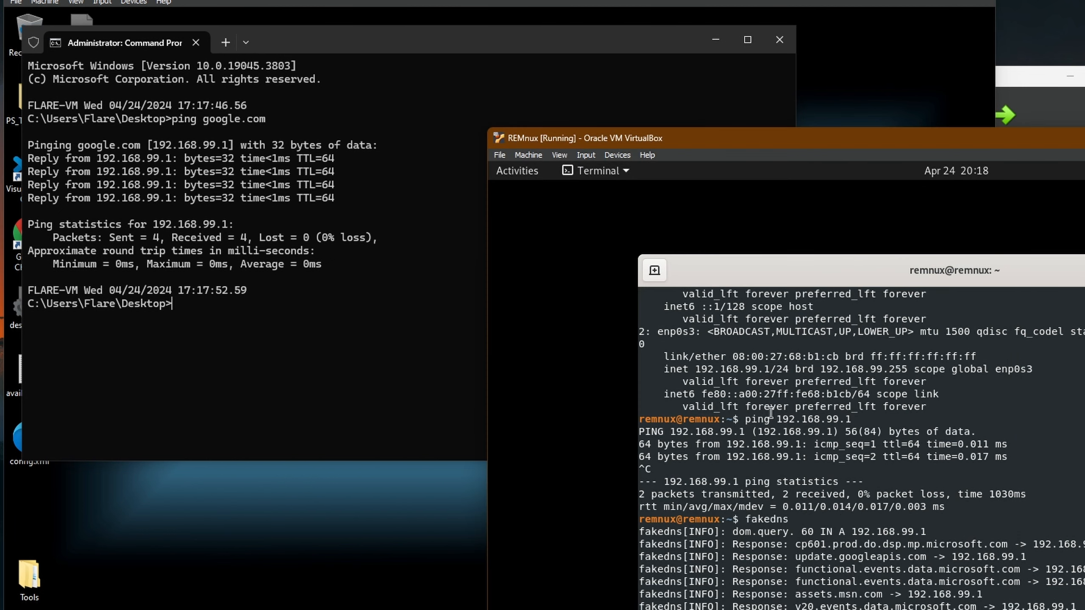
- Launch Wireshark on REMnux, start capturing on enp0s3, and maximize its window
click(520, 171)
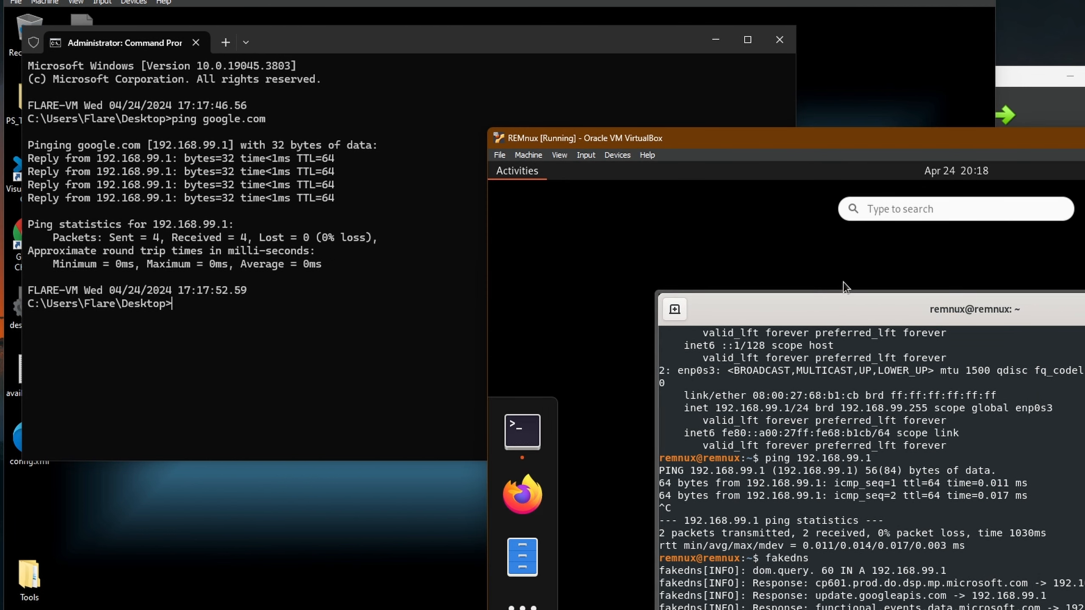
text(wire)
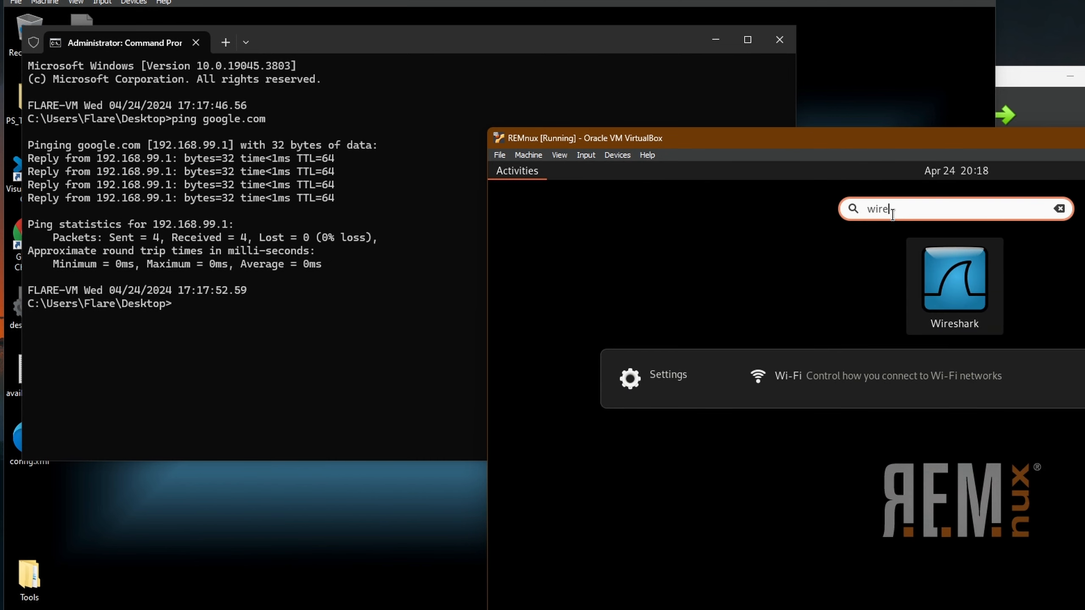
click(931, 294)
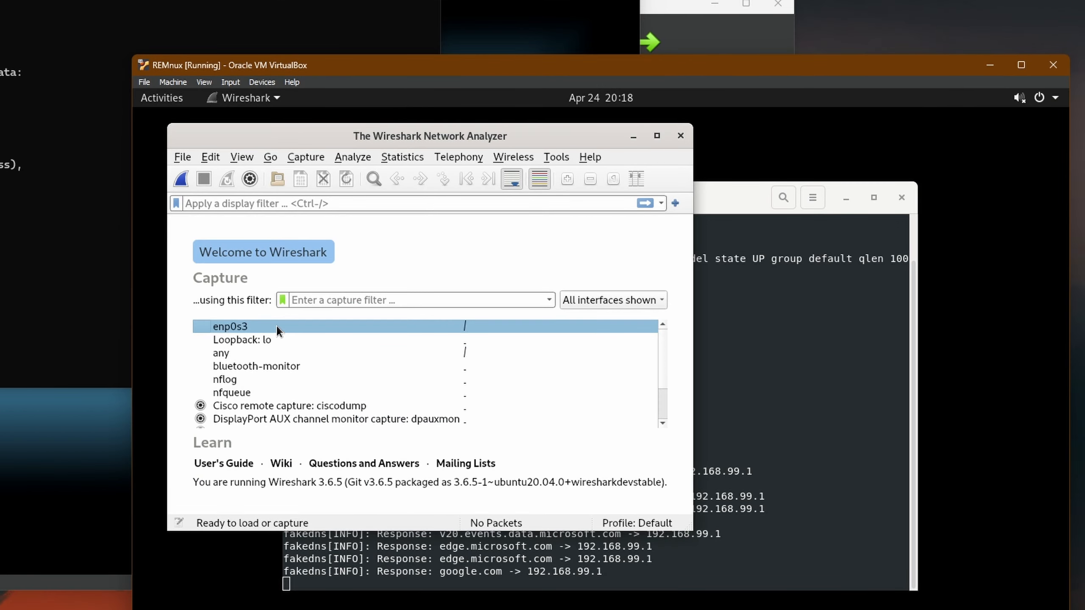
double_click(633, 400)
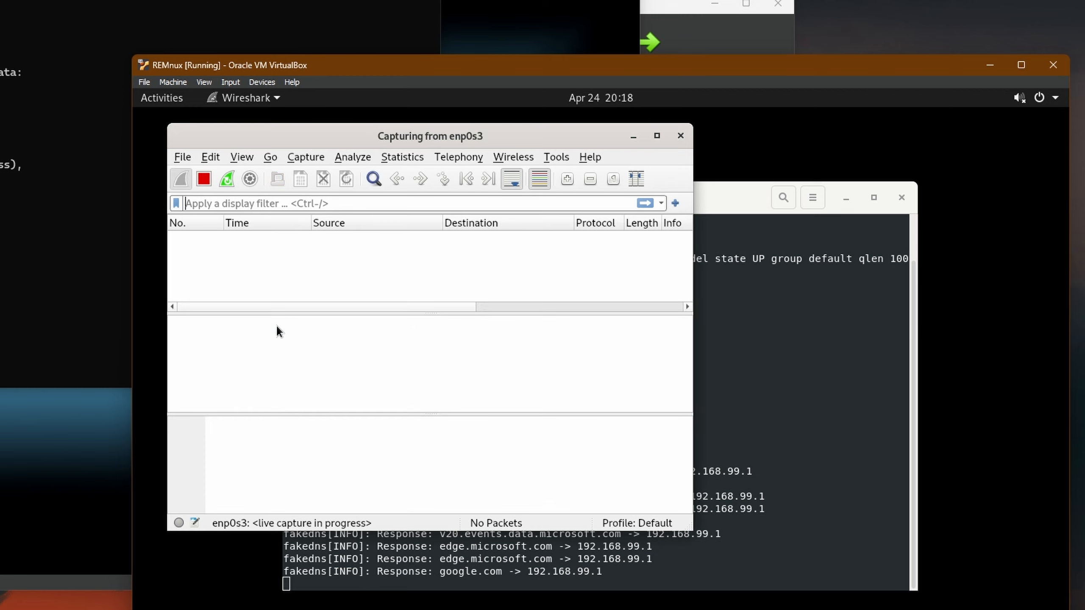
click(650, 139)
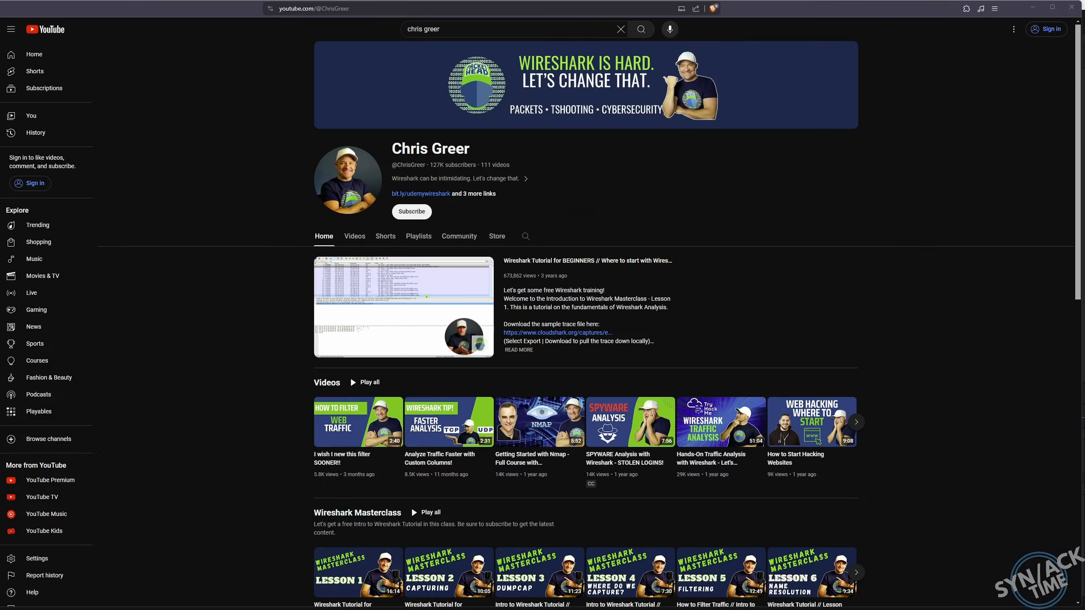
- Scroll the YouTube channel down to the Wireshark Masterclass and Popular videos rows
scroll(1078, 98, down, 1)
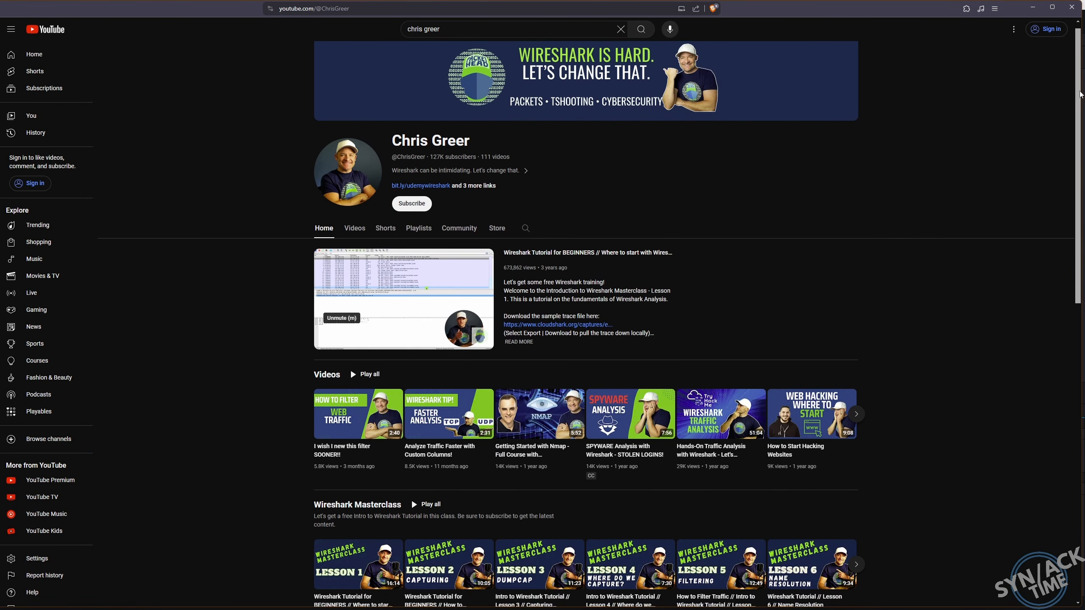
scroll(1081, 97, down, 3)
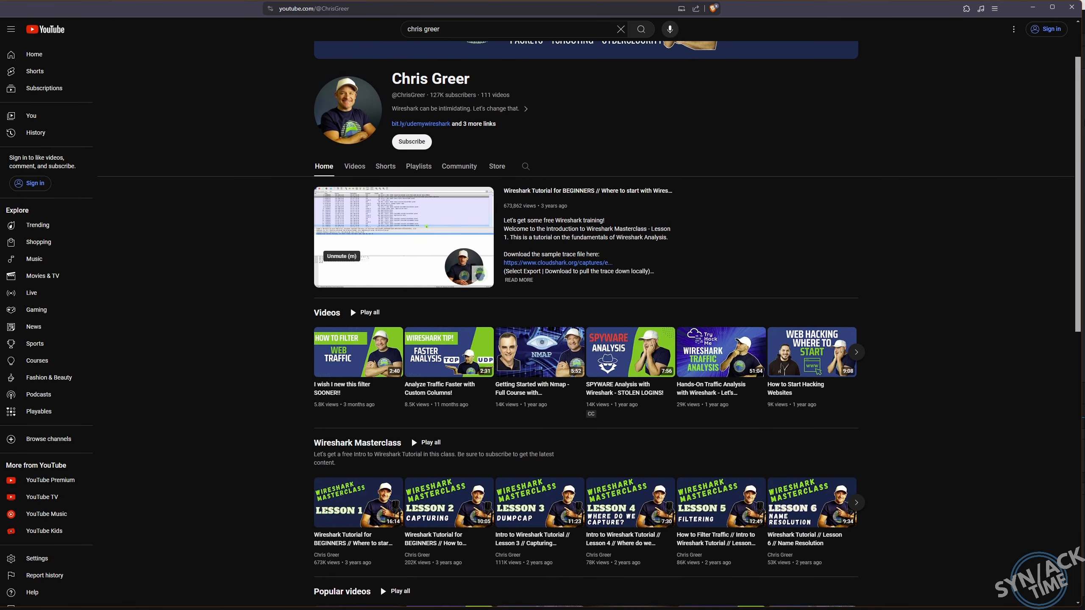
scroll(1080, 99, down, 3)
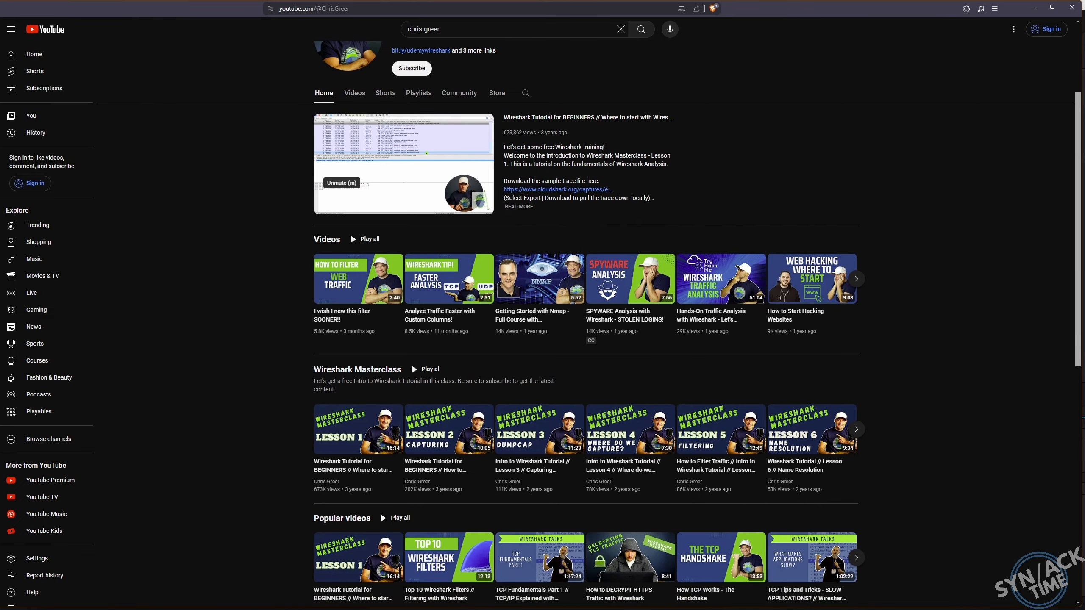
scroll(1080, 107, down, 1)
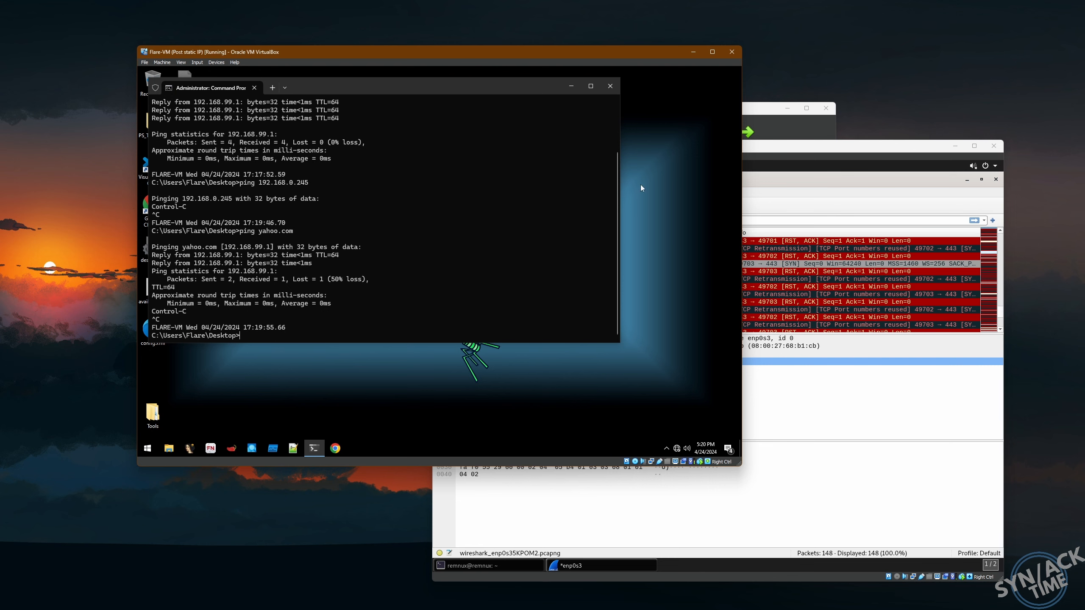
- Quit Wireshark on REMnux without saving the captured packets
click(762, 146)
click(996, 179)
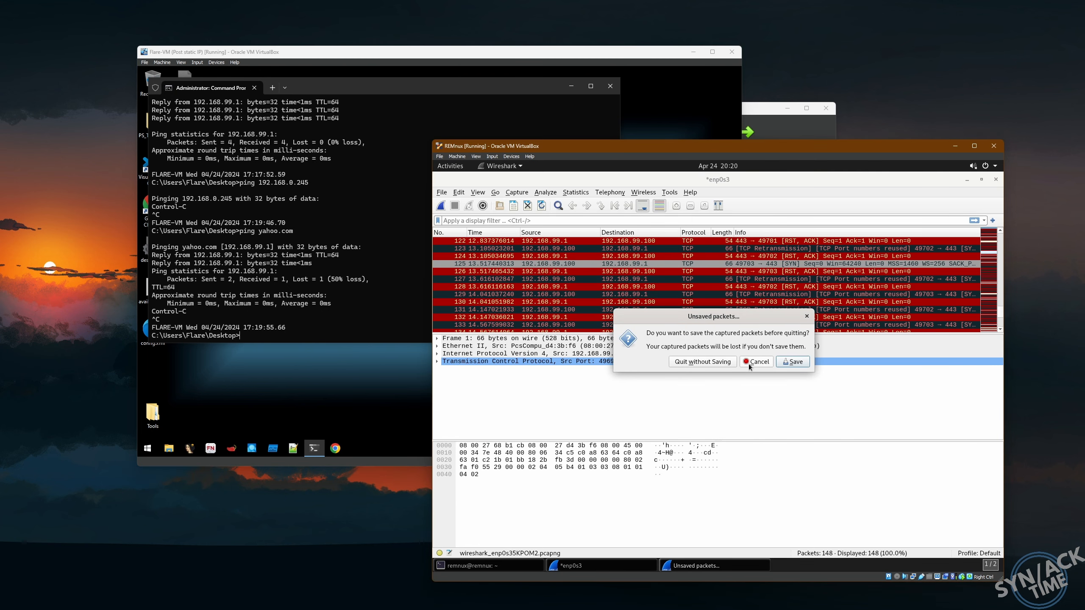
click(709, 362)
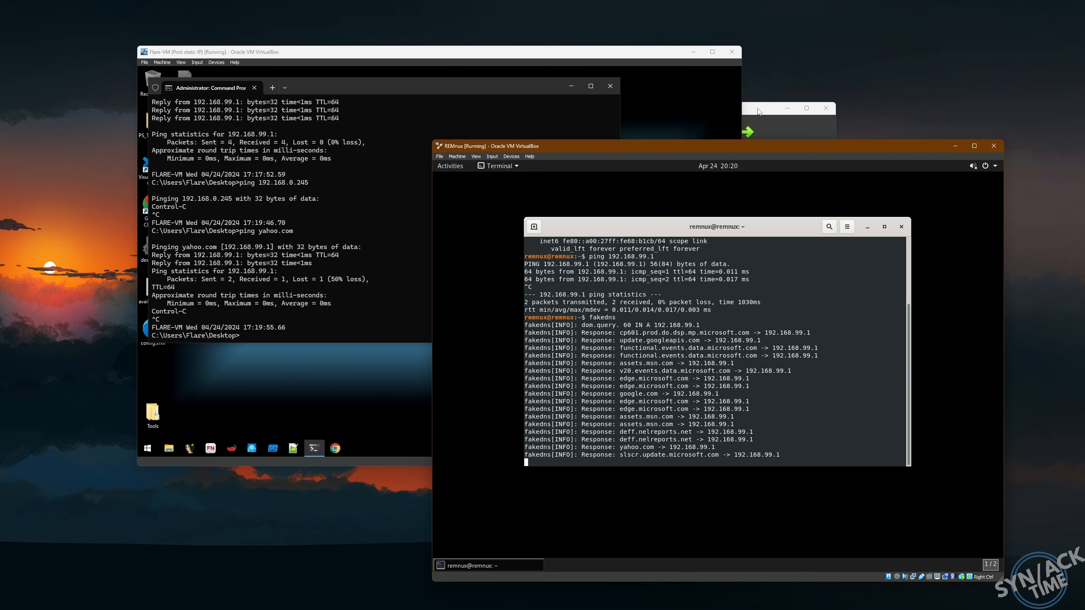
- Stop fakedns with Ctrl+C and power off the REMnux virtual machine
click(382, 357)
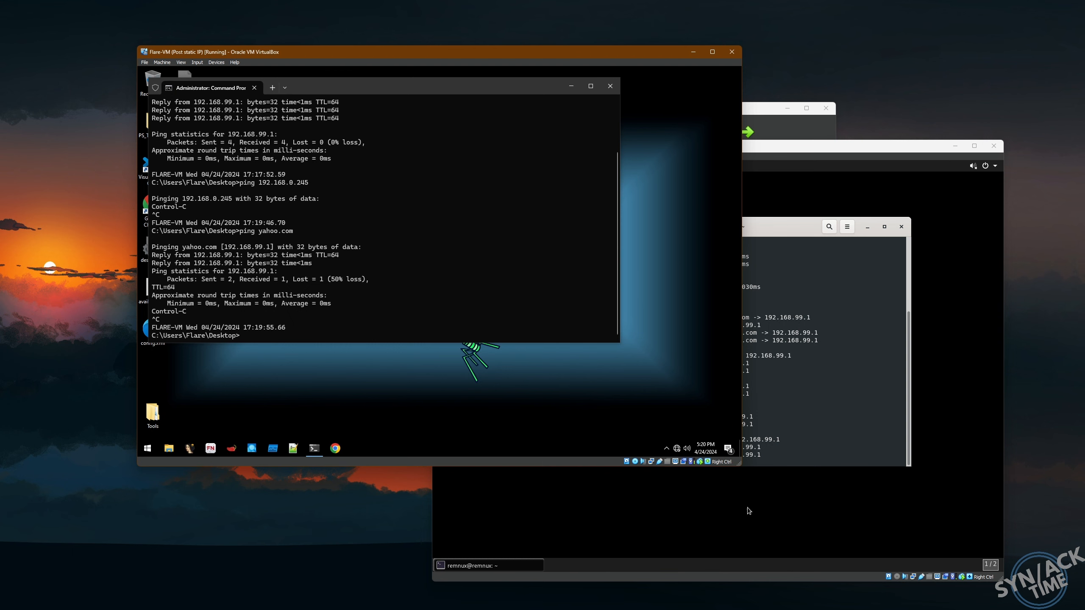
click(763, 502)
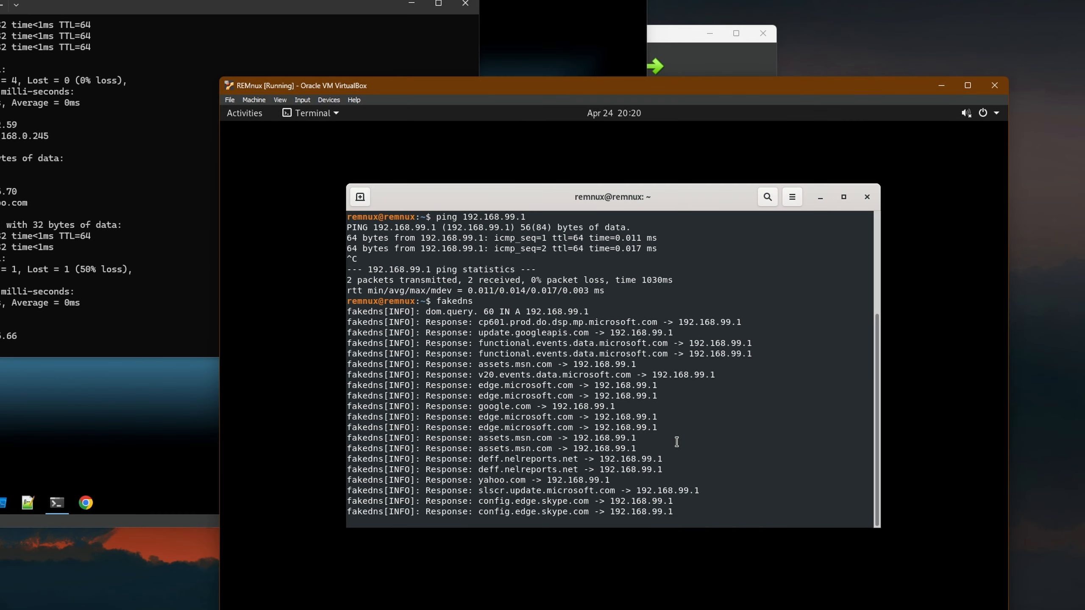
key(ctrl+c)
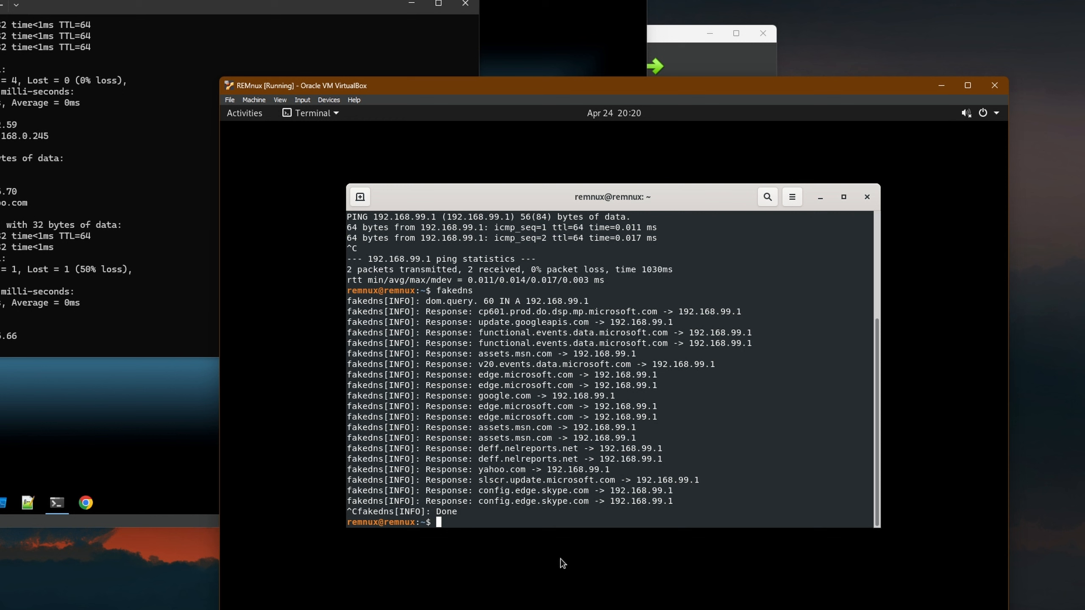
click(997, 114)
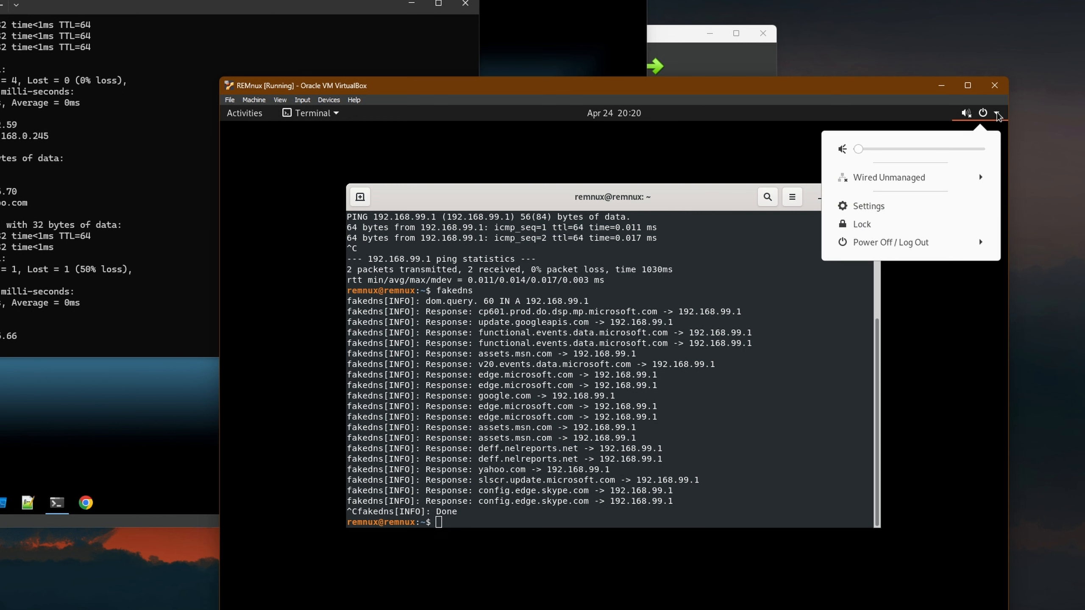
click(871, 244)
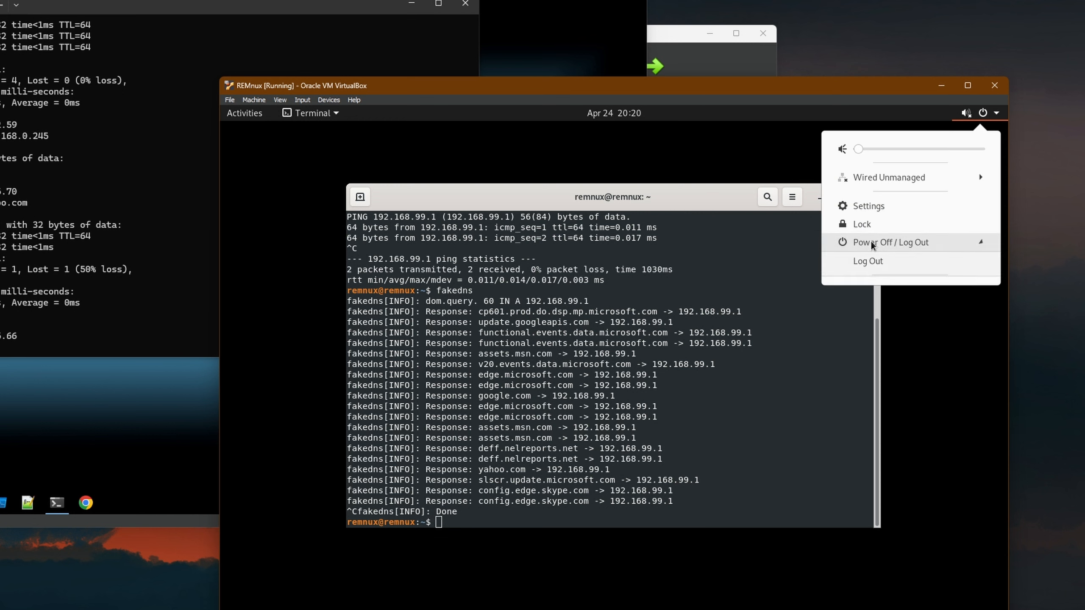
click(869, 306)
click(713, 424)
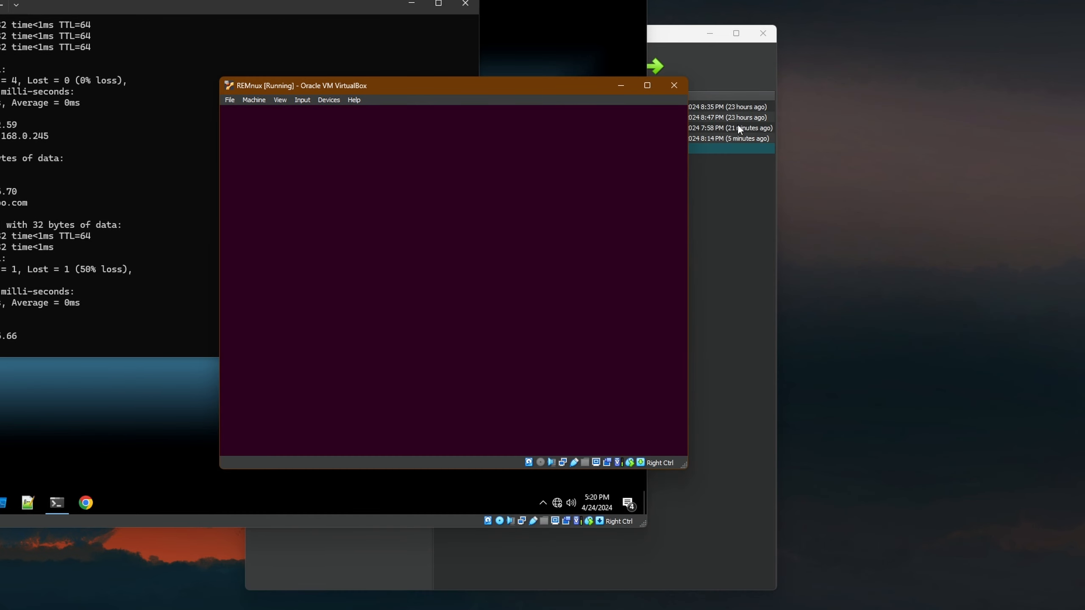
- Start the pfsense virtual machine from VirtualBox Manager
click(669, 38)
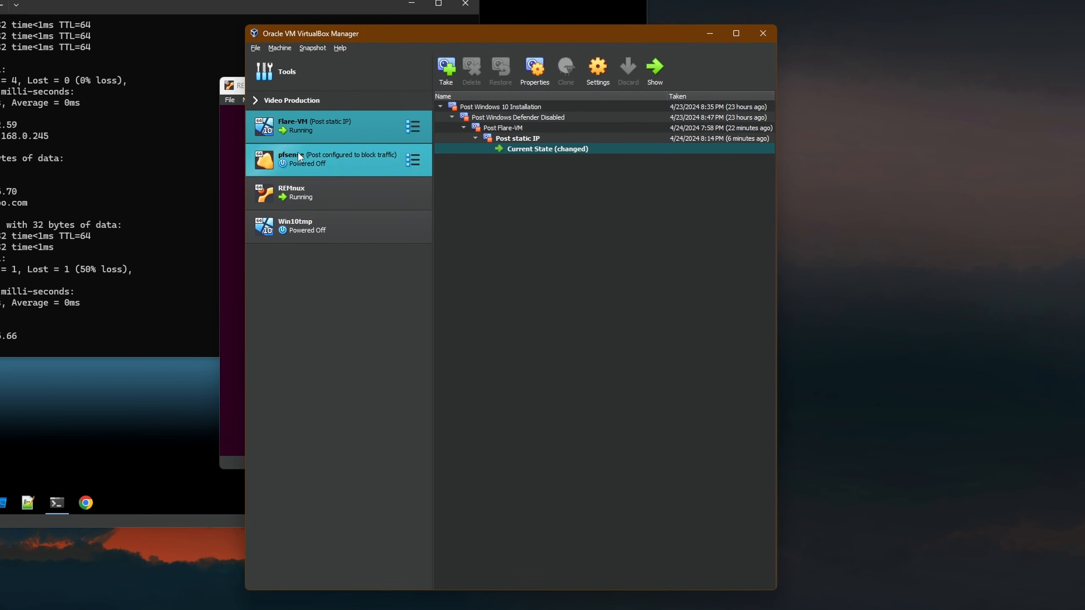
click(310, 163)
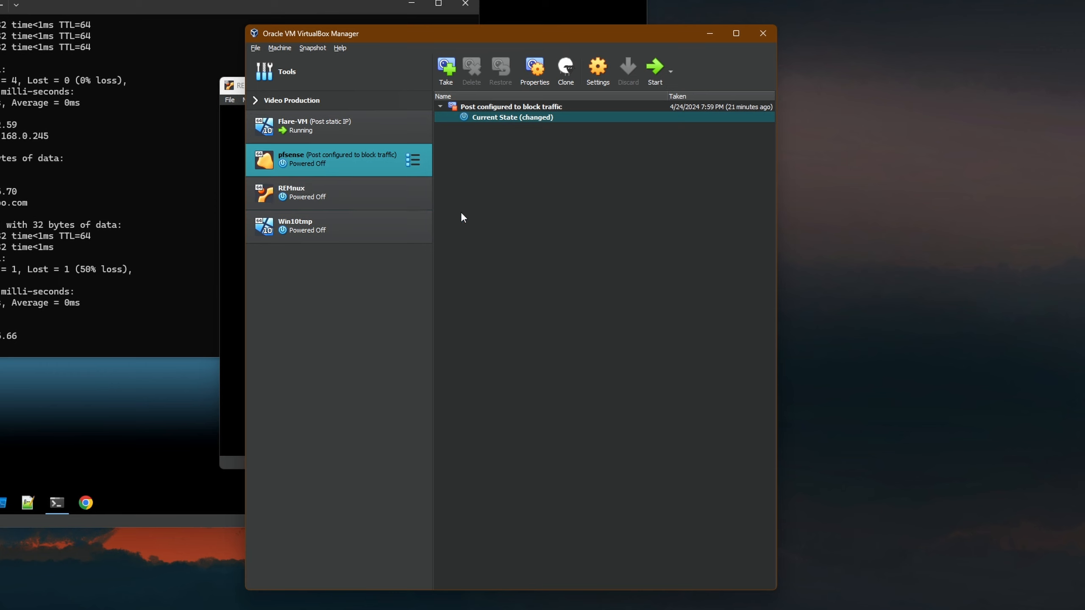
click(654, 68)
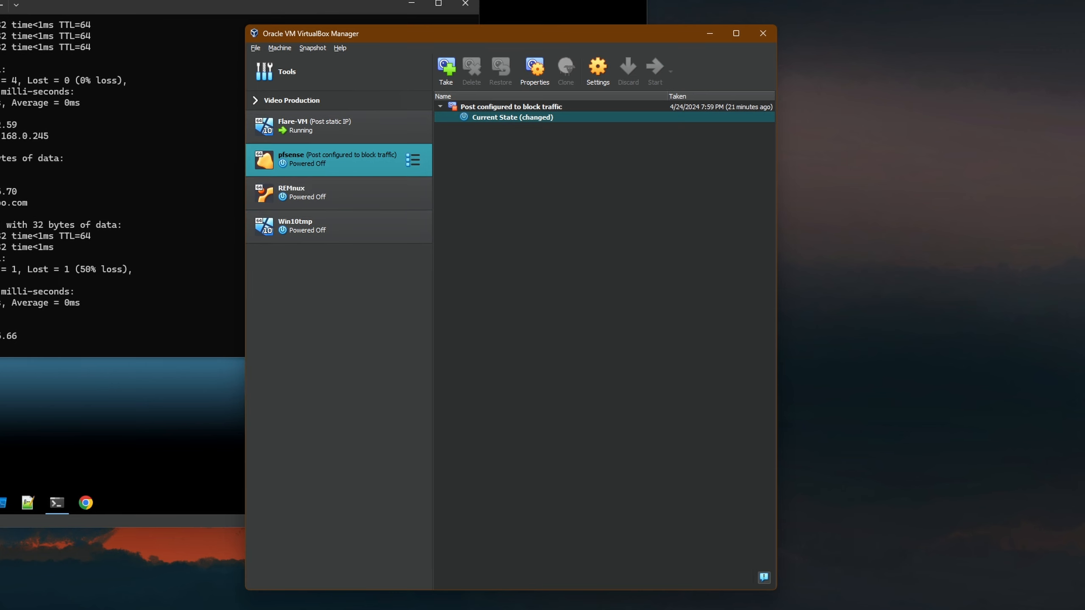
- Ping 8.8.8.8 from Flare-VM's command prompt to confirm replies with 0% loss
click(125, 87)
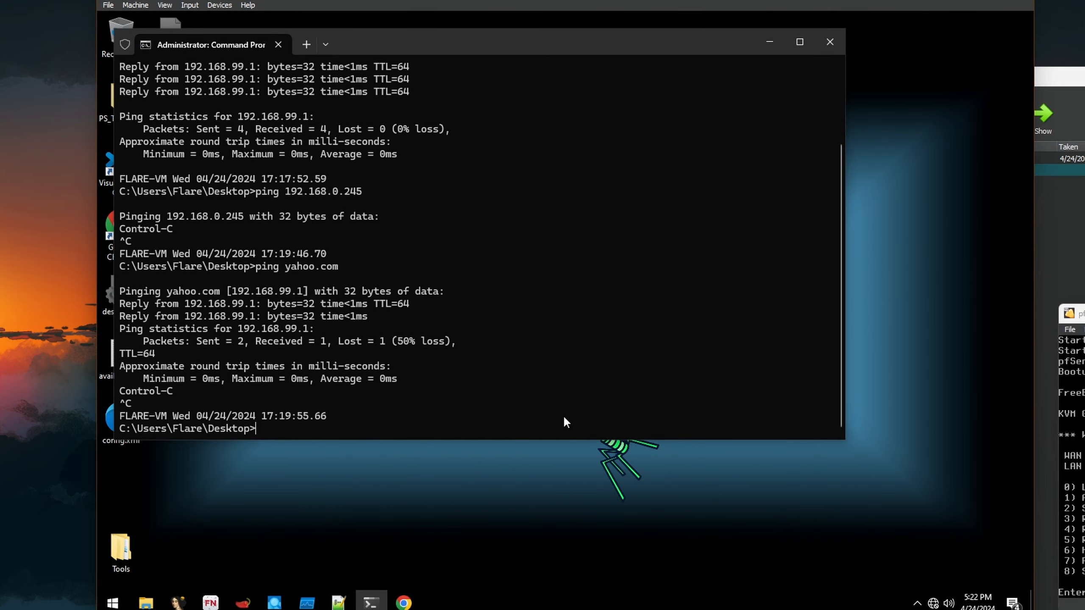
text(ping 8.8.8.8)
key(Return)
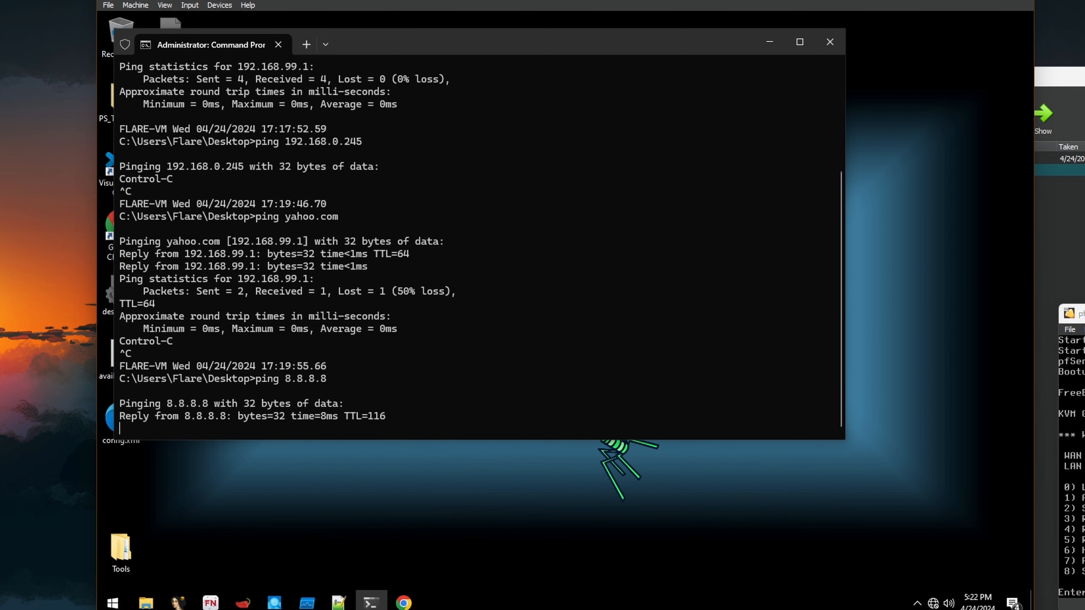
key(ctrl+c)
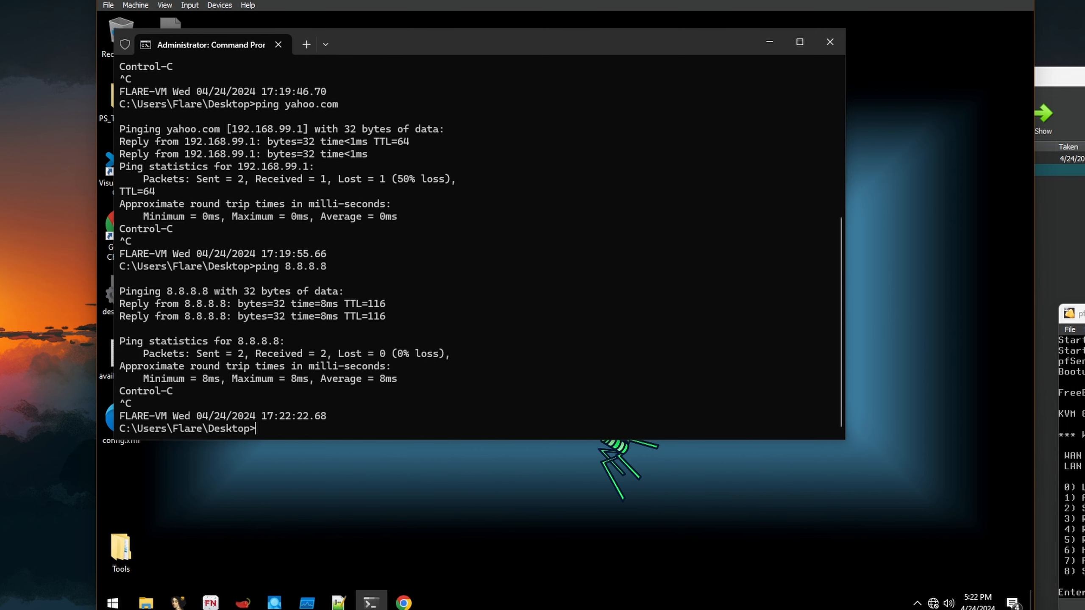
click(404, 603)
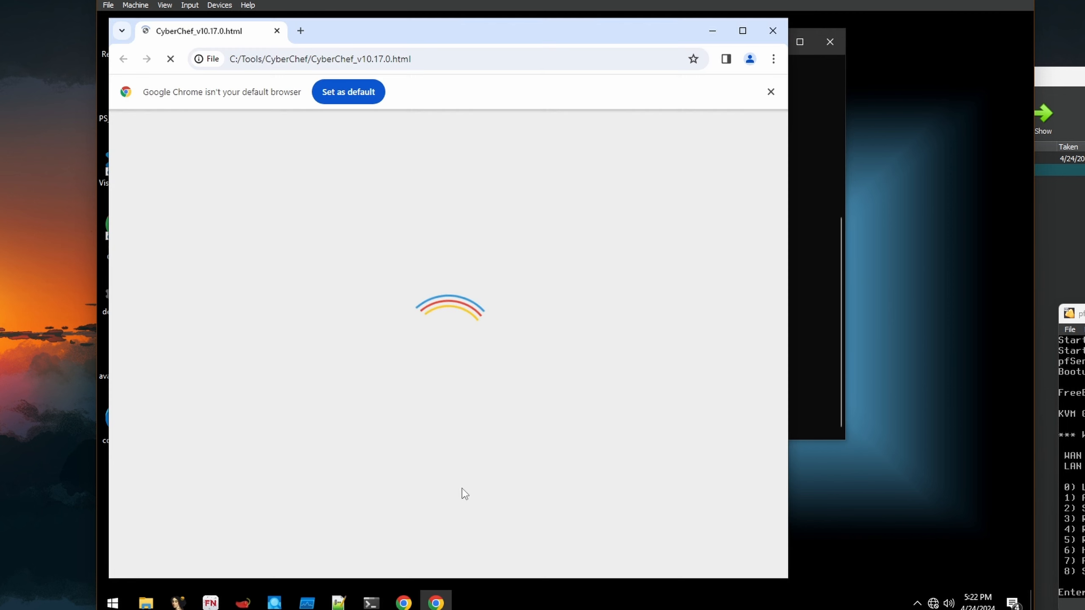
- Load google.com in Chrome and dismiss the default-browser notice
click(381, 62)
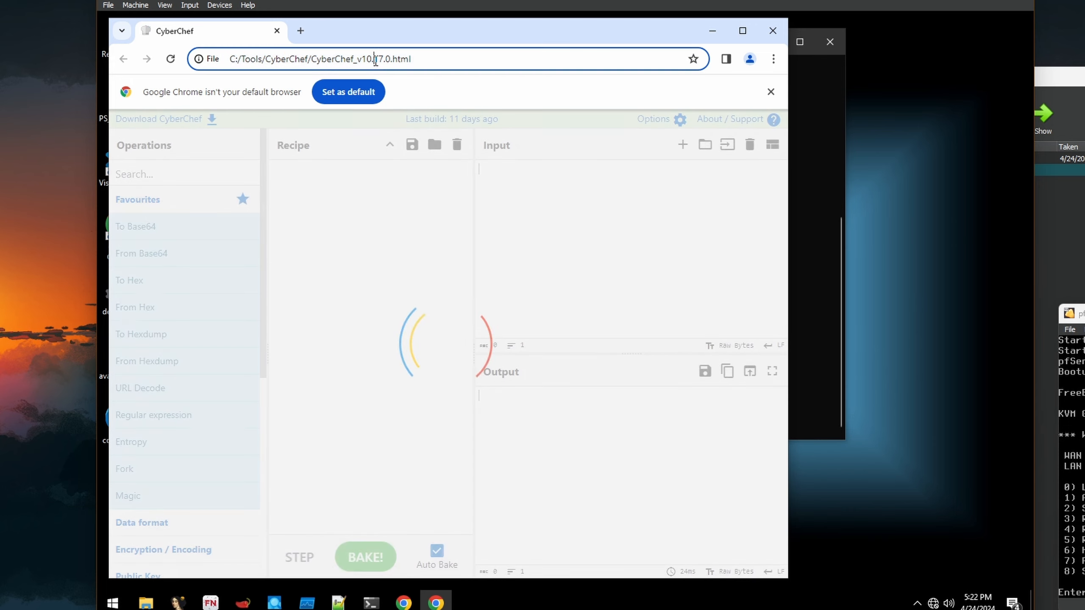
text(google.com)
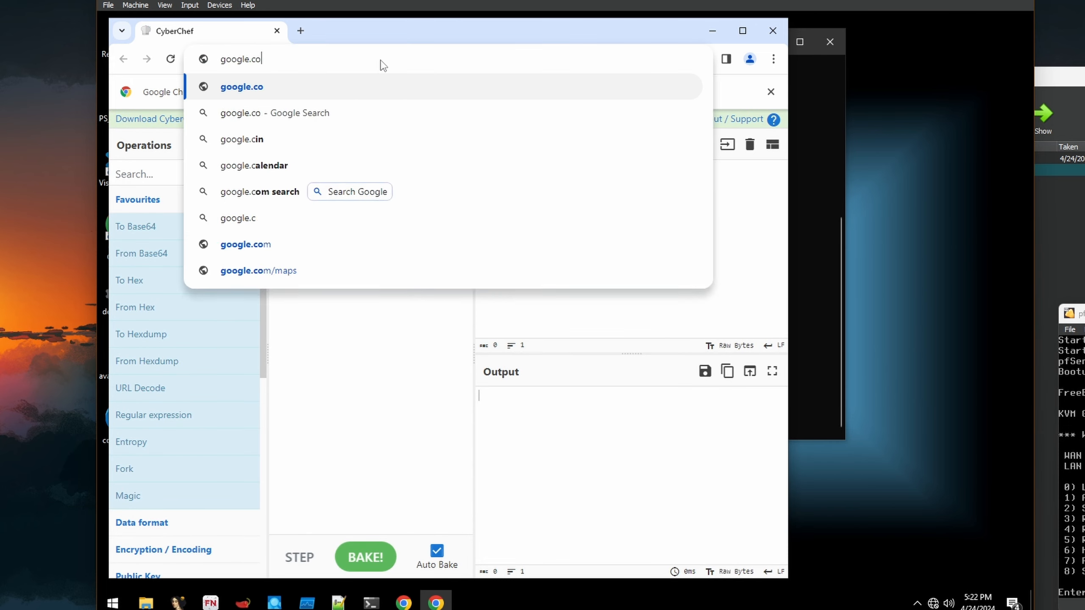
key(Return)
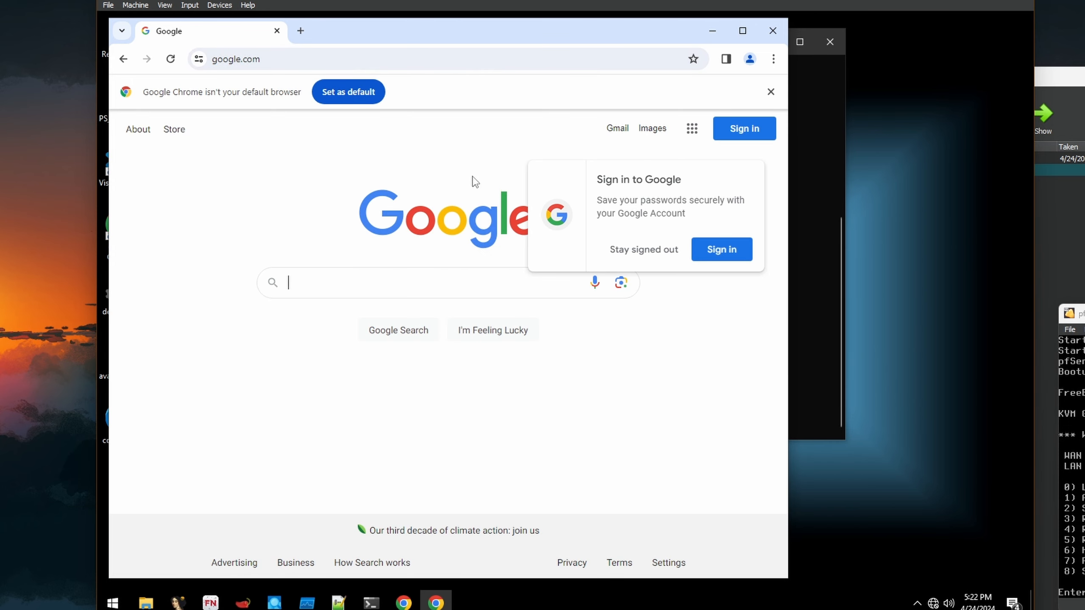
click(771, 91)
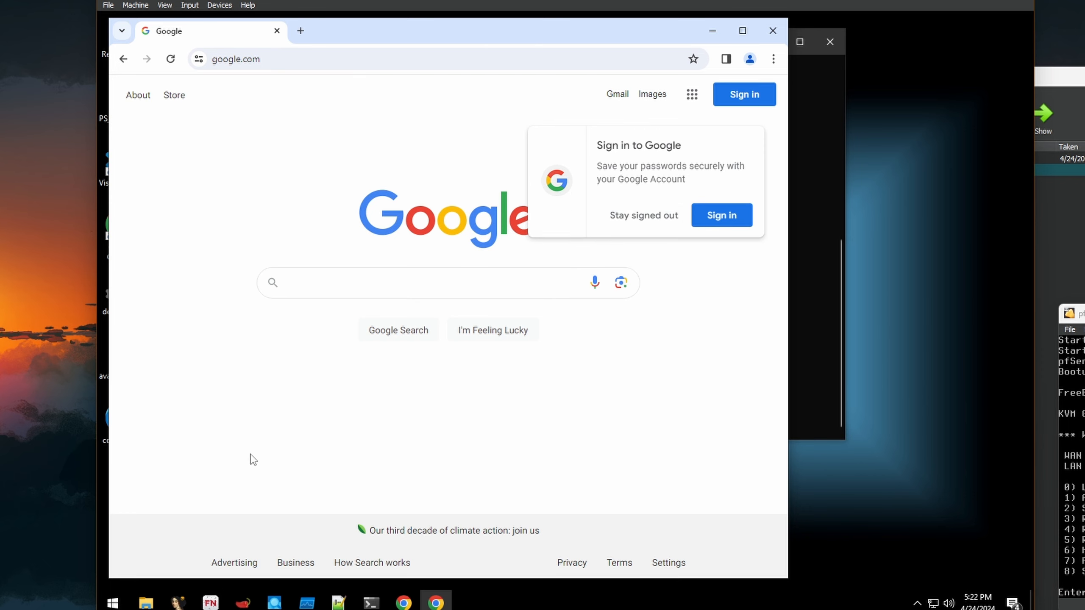
- Search Google for 'malware zoo' and open theZoo GitHub repository's malware folder
click(317, 63)
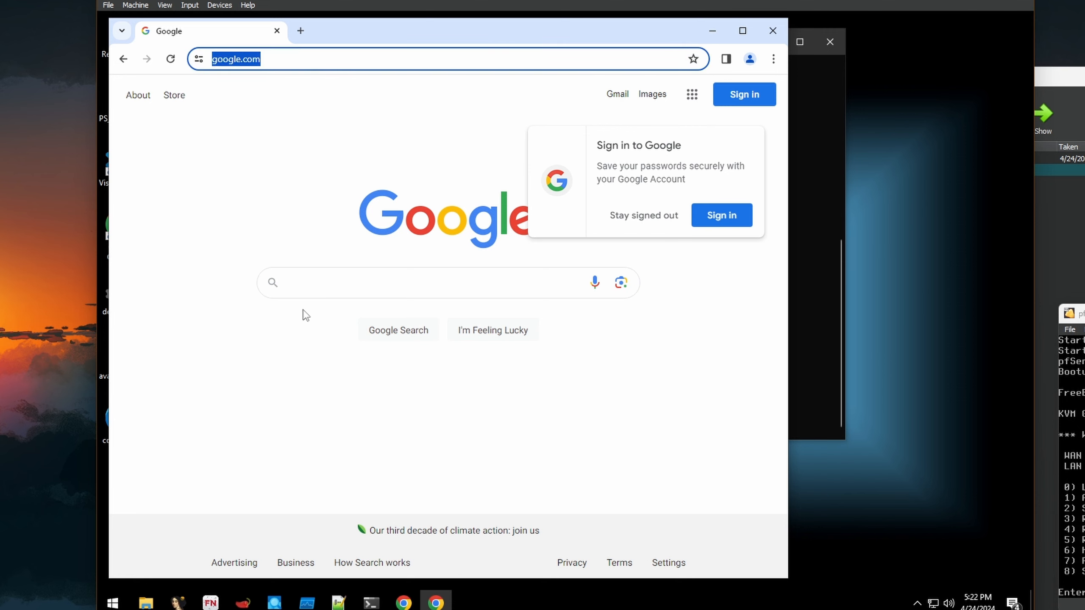
click(352, 280)
text(malware zoo)
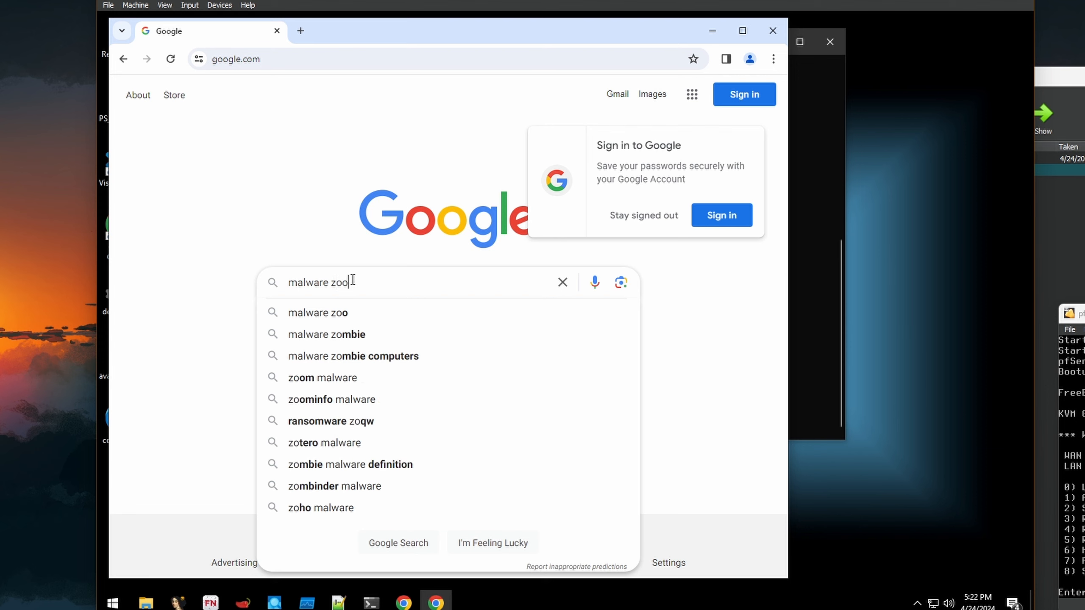
key(Return)
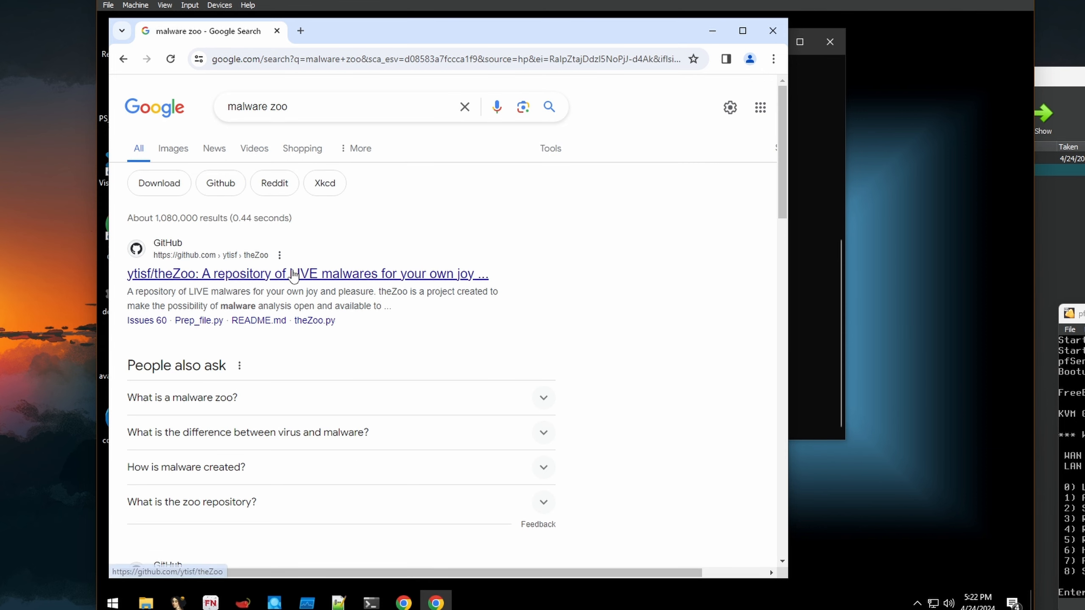
click(273, 276)
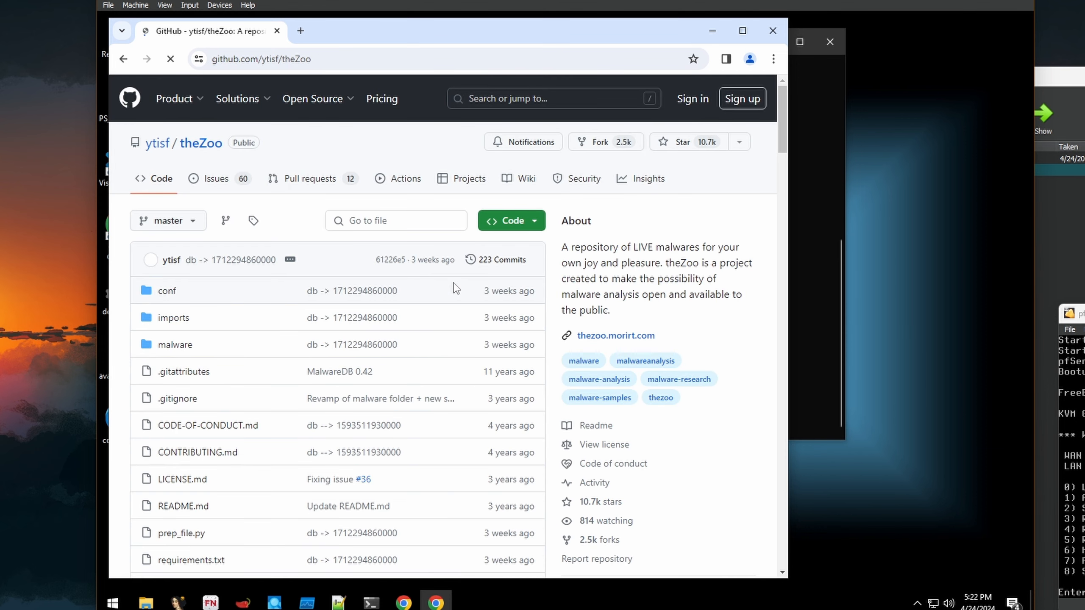
click(170, 346)
- Find Ransomware.WannaCry in Binaries, download Ransomware.WannaCry.zip despite the warning, and view downloads
click(743, 32)
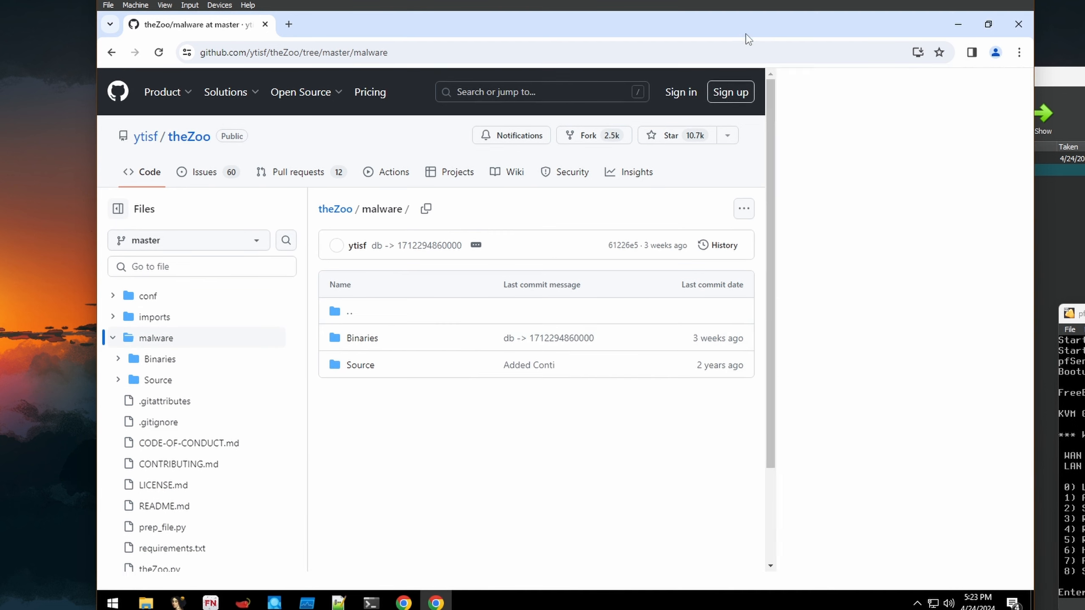
click(361, 338)
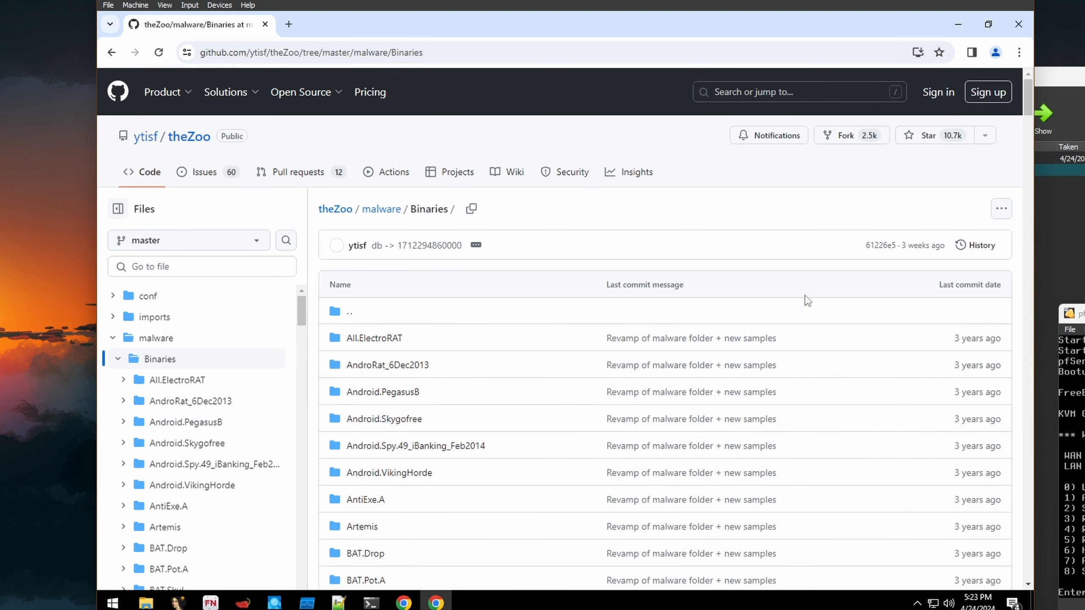
key(ctrl+f)
text(wannacr)
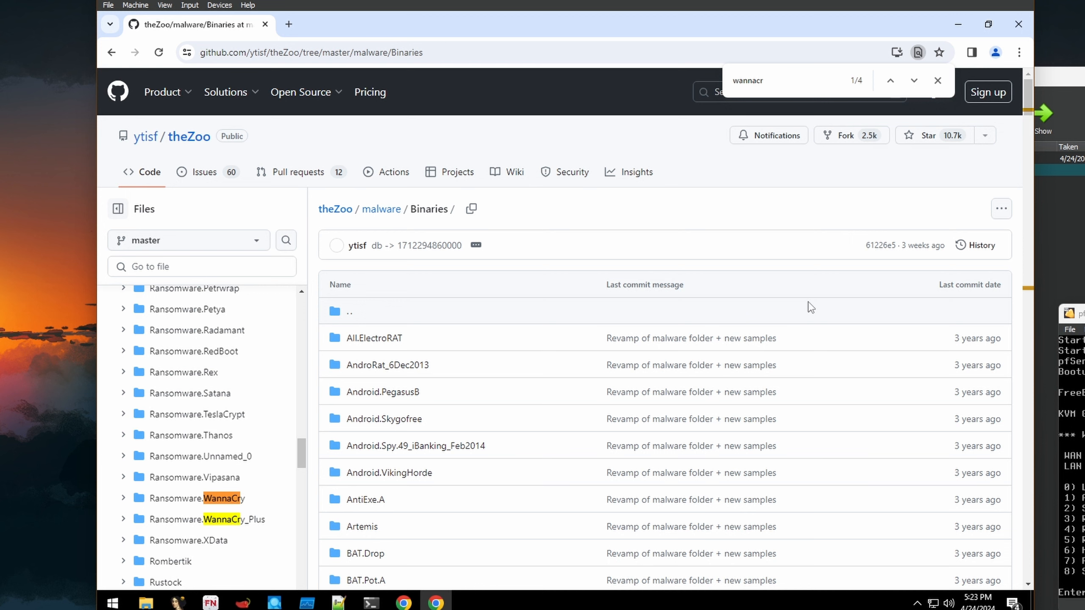
click(218, 499)
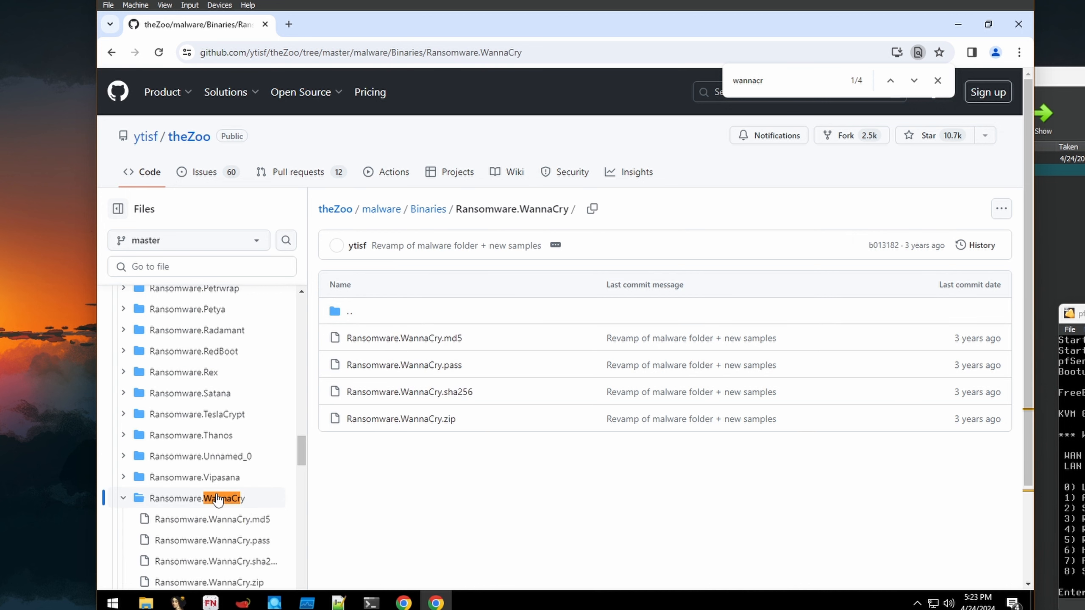
click(359, 420)
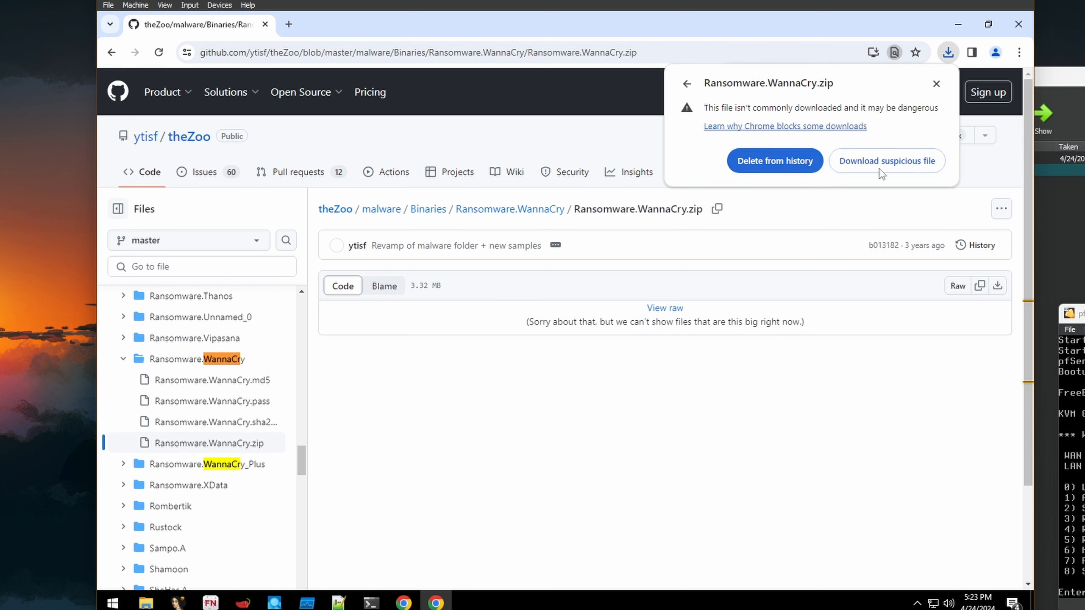
click(882, 171)
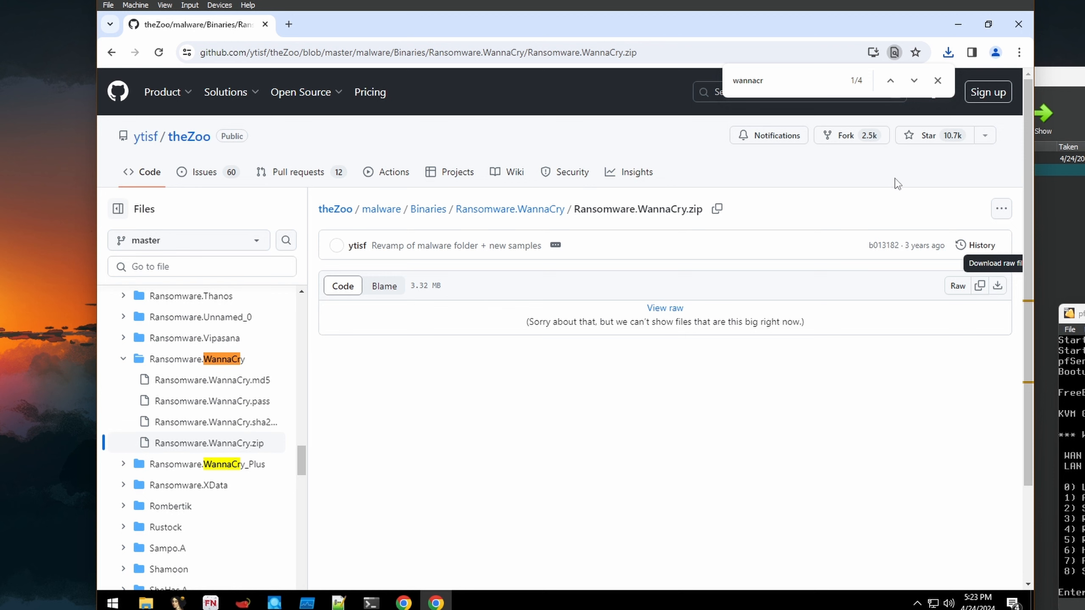
click(948, 52)
- Show the downloaded WannaCry zip in the Downloads folder in File Explorer
click(935, 107)
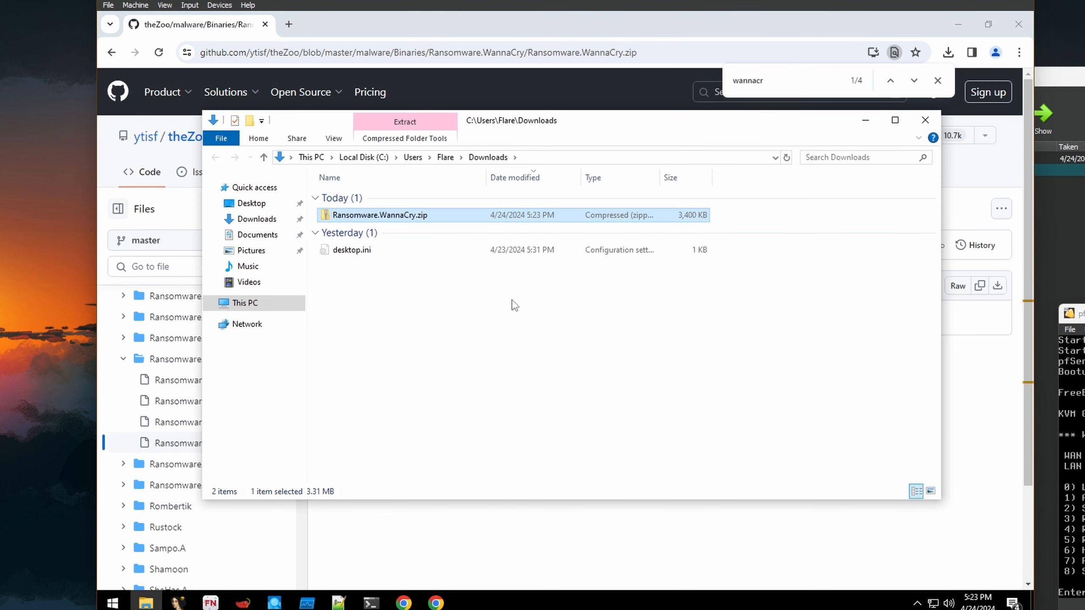
click(957, 26)
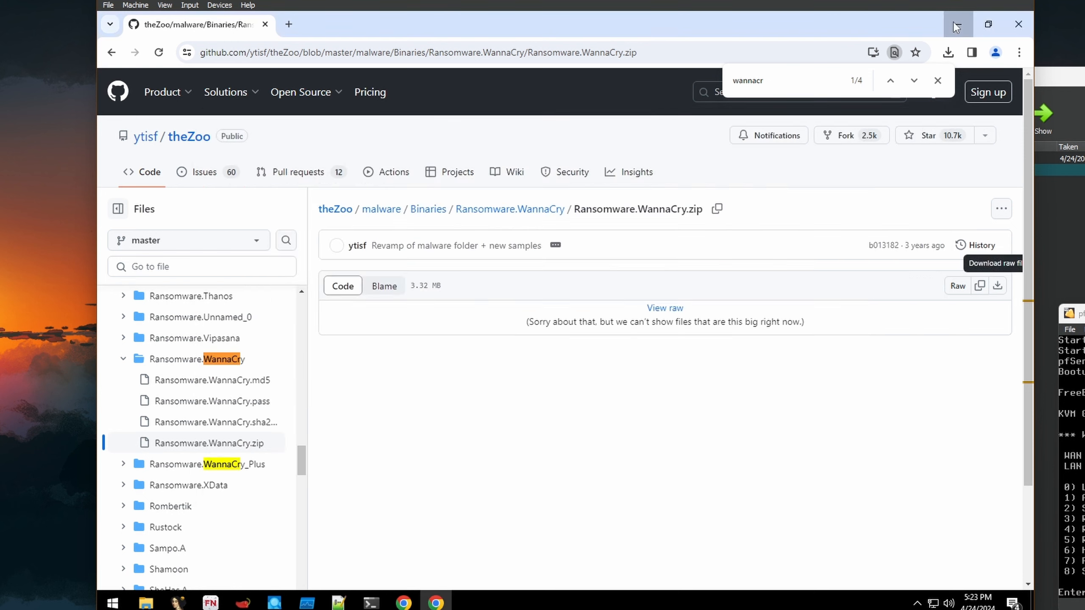
click(957, 26)
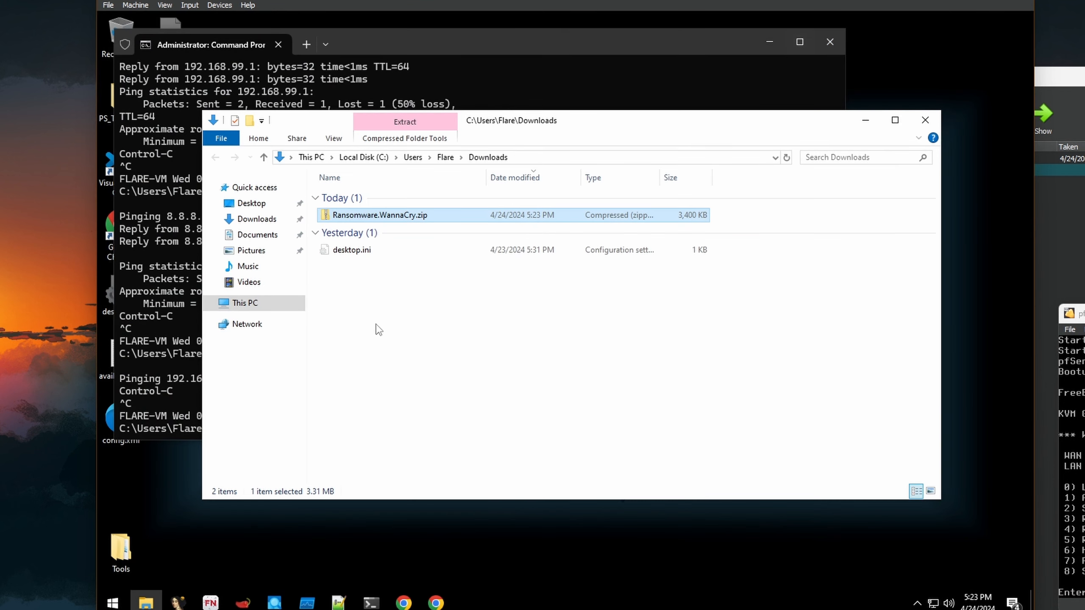
- Extract the zip with 7-Zip to Ransomware.WannaCry using the archive password, then view its executable
right_click(362, 217)
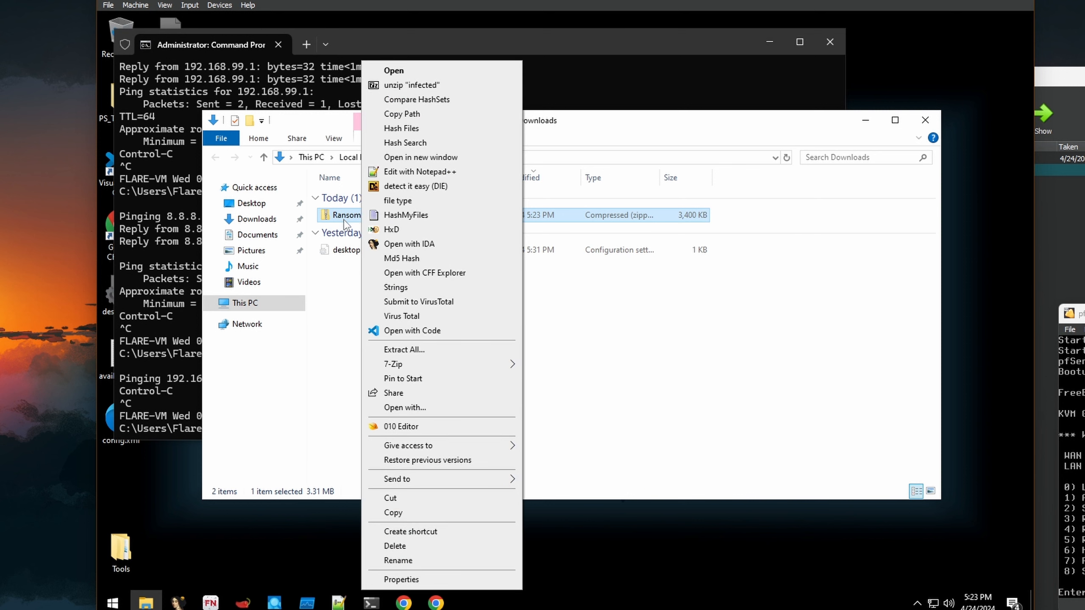
mouse_move(434, 365)
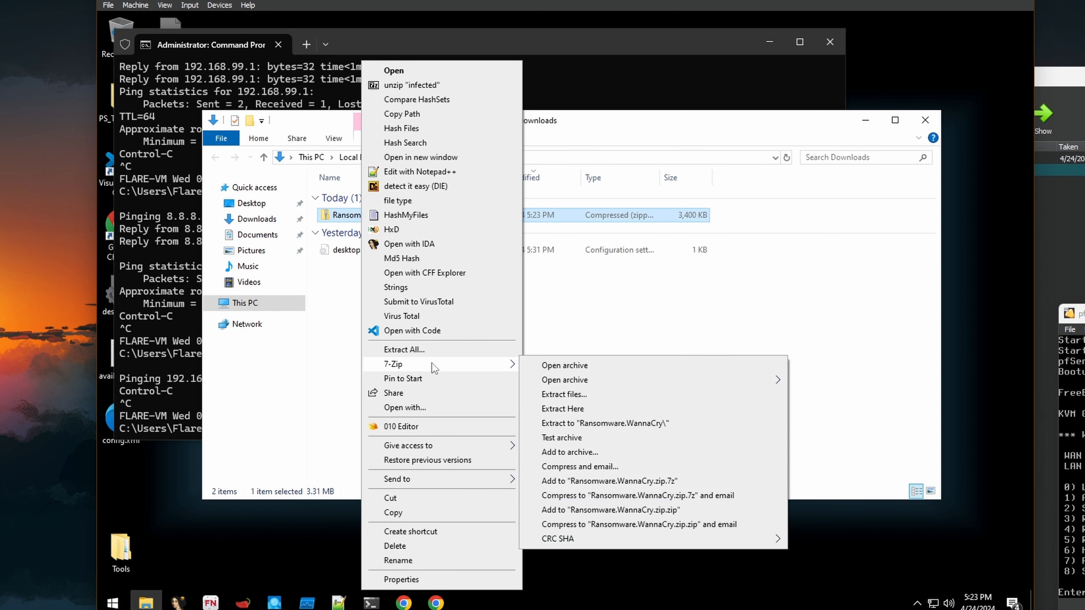
click(621, 425)
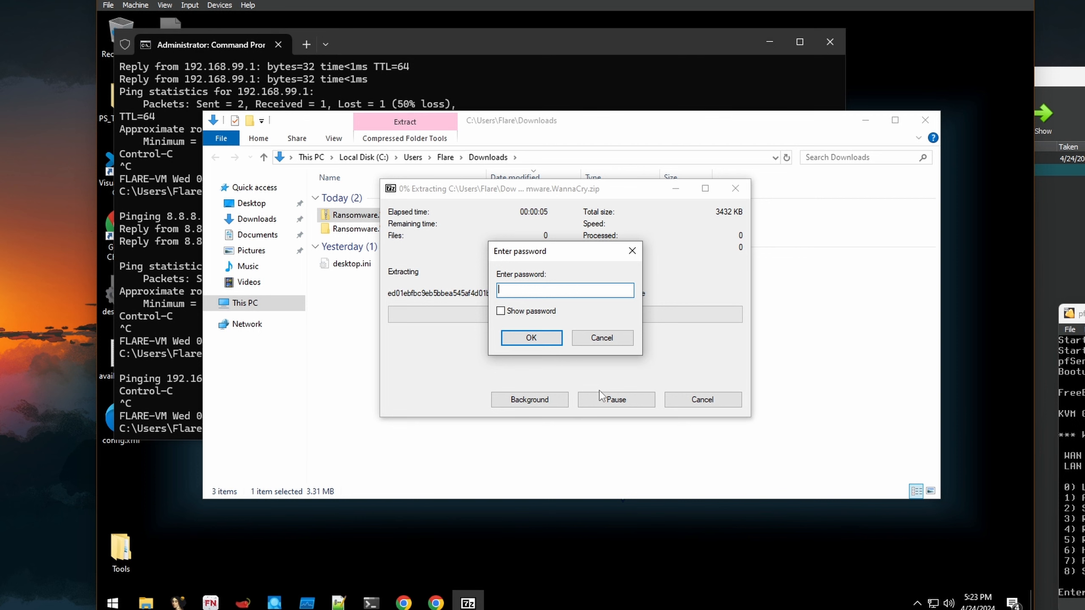
text(infected)
key(Return)
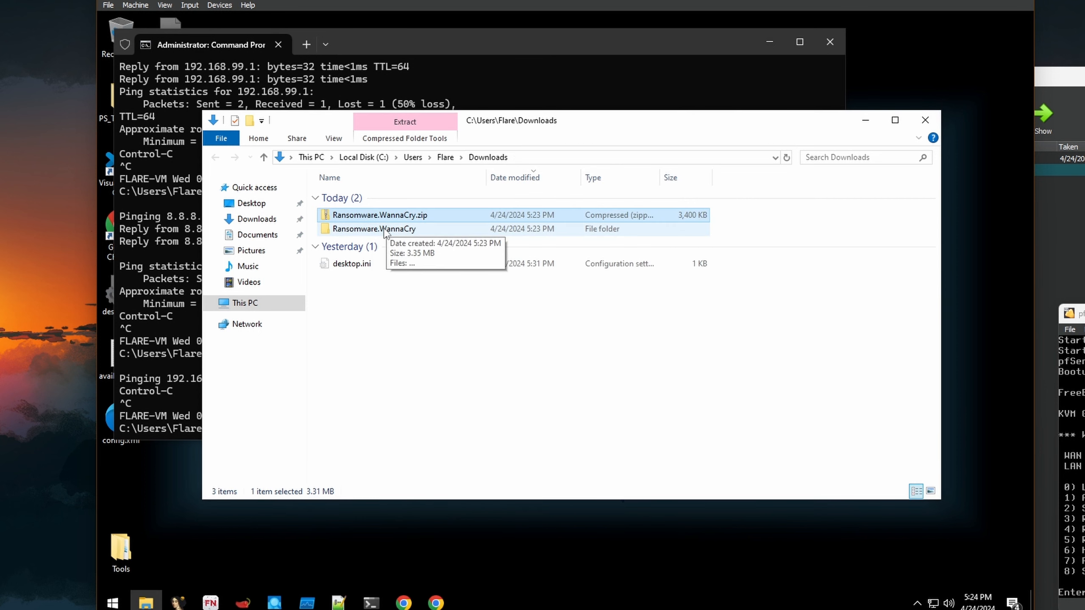
double_click(384, 230)
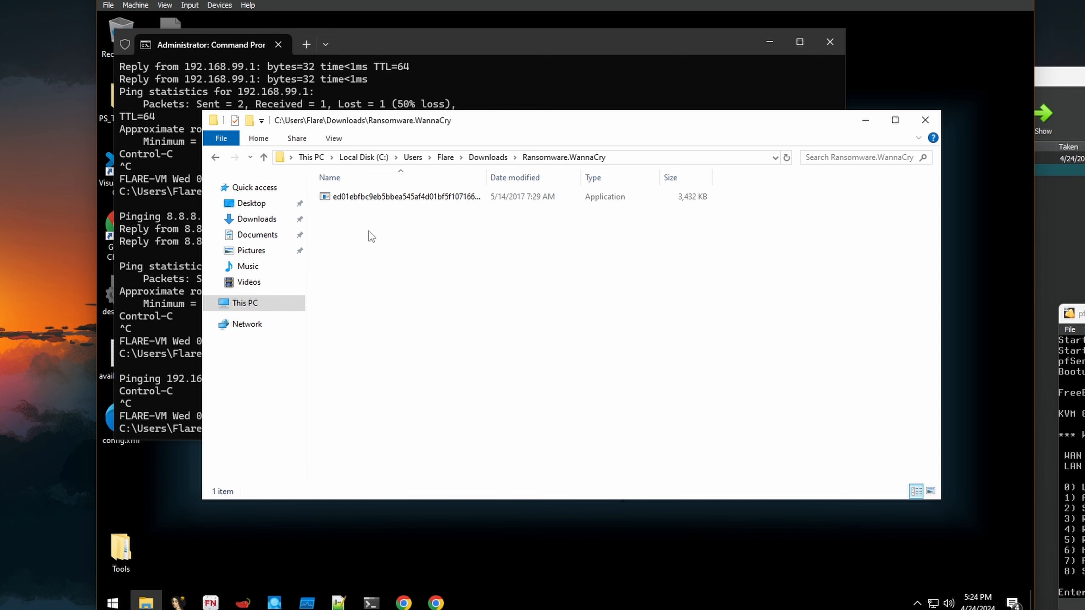
drag(486, 178, 645, 179)
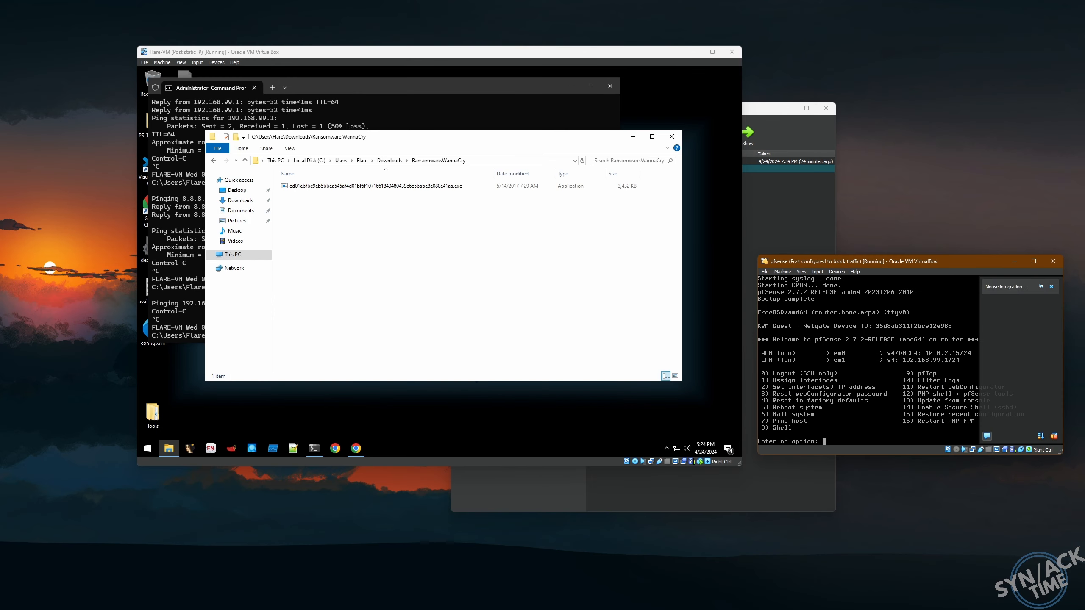
- Halt the pfSense router with console option 6 and confirm with y
text(6)
key(Return)
text(y)
key(Return)
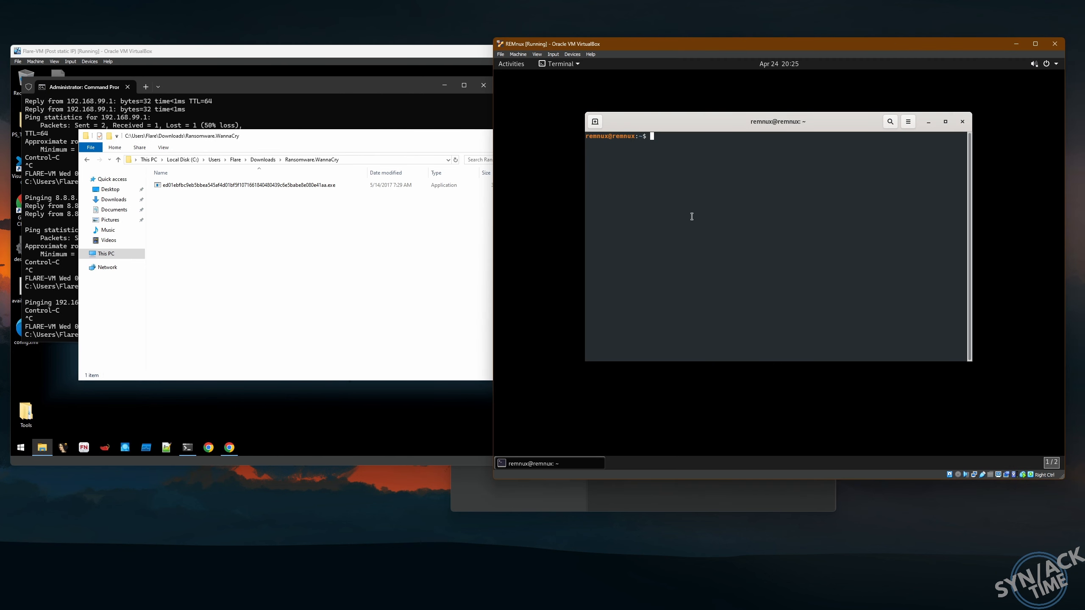
- Start fakedns in the REMnux terminal, then launch the WannaCry executable in Flare-VM
text(fakedns)
key(Return)
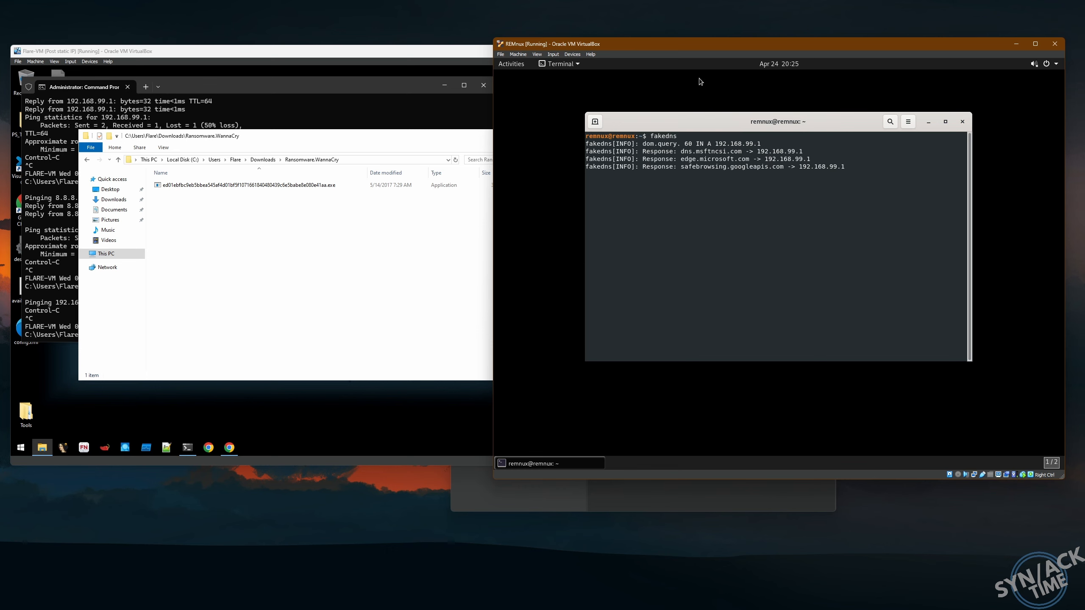
drag(682, 43, 712, 53)
click(240, 206)
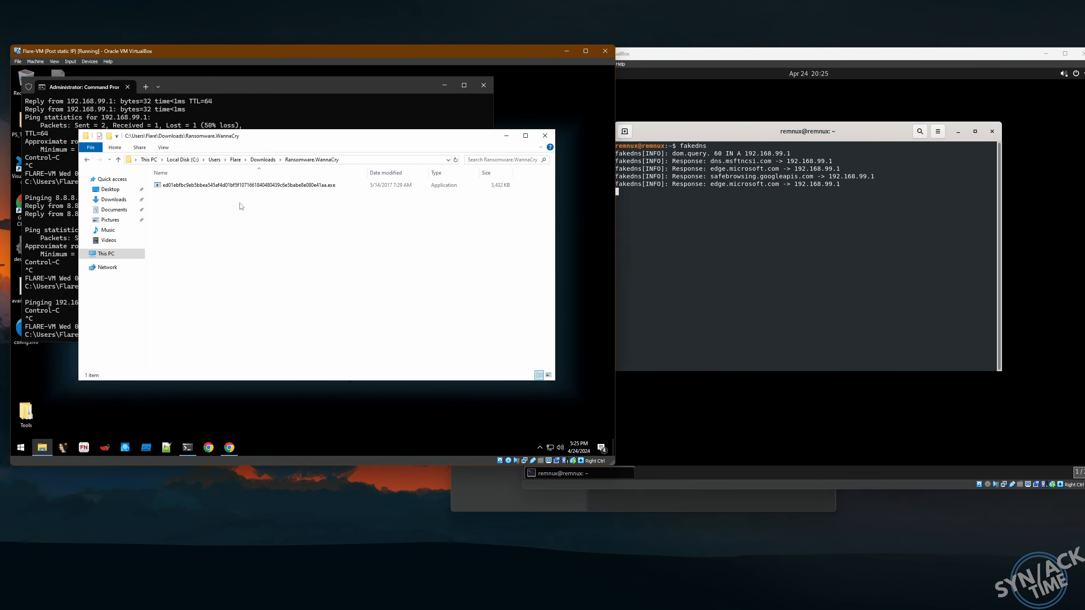
double_click(187, 185)
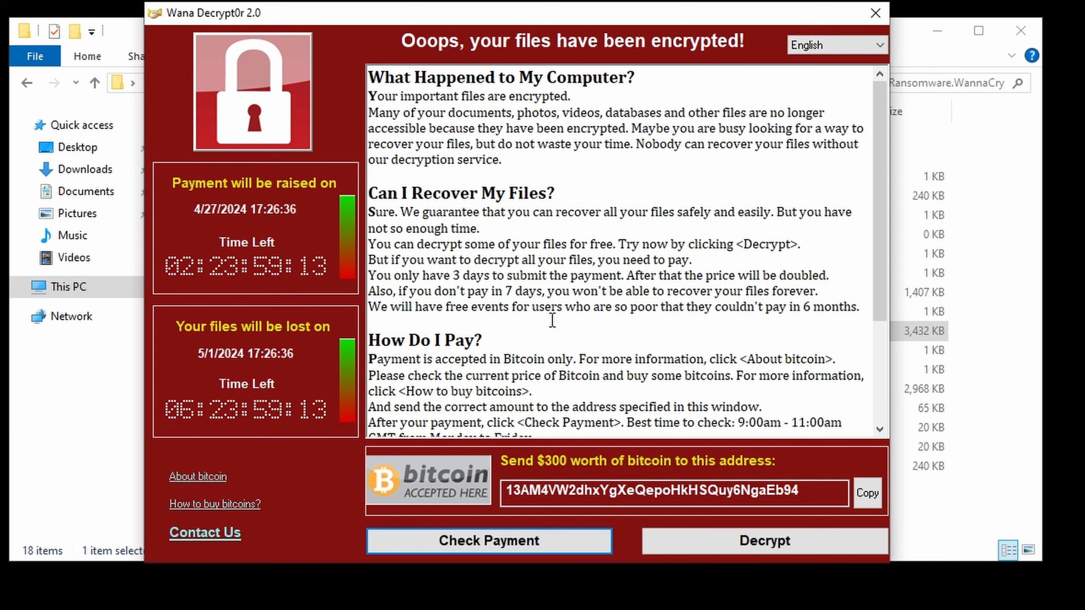
- Scroll the Wana Decrypt0r ransom note, move it aside, and close the Flare-VM window
scroll(555, 325, down, 4)
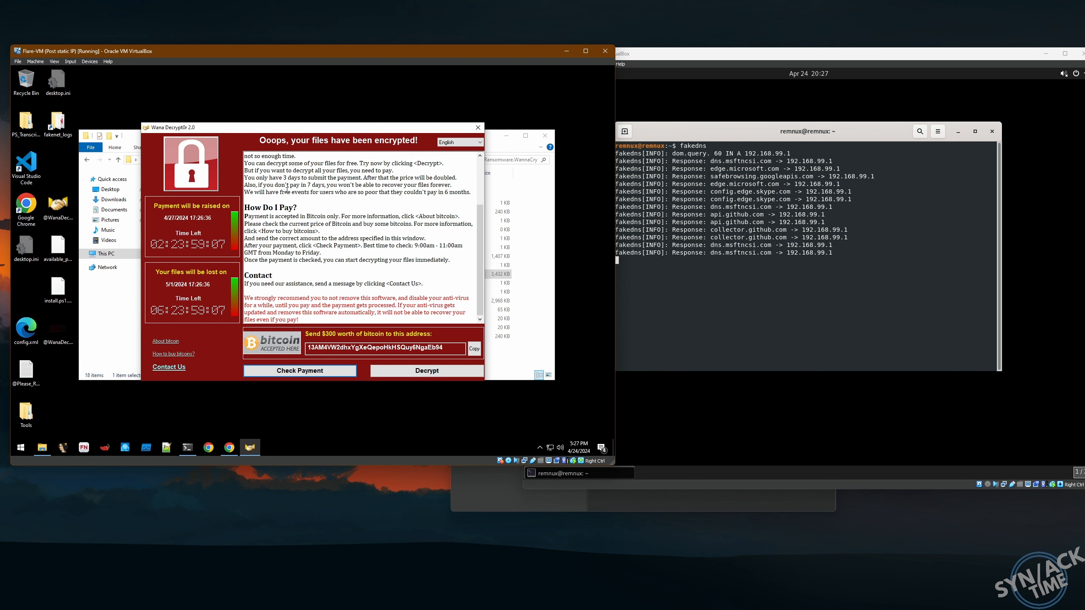
drag(297, 148, 266, 148)
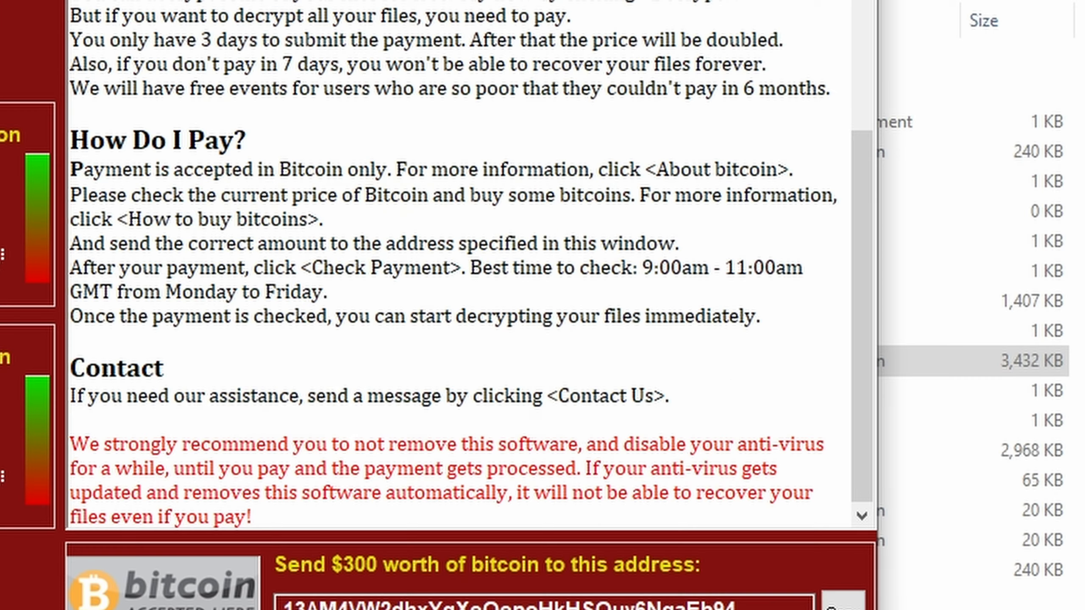
click(606, 51)
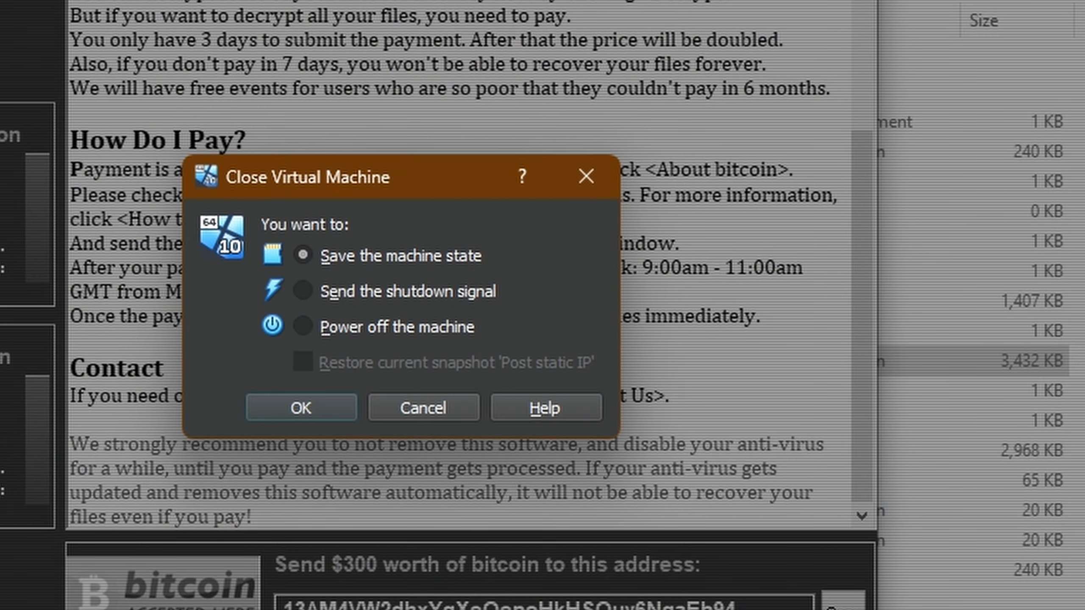
- Power off Flare-VM, restoring the 'Post static IP' snapshot
click(343, 326)
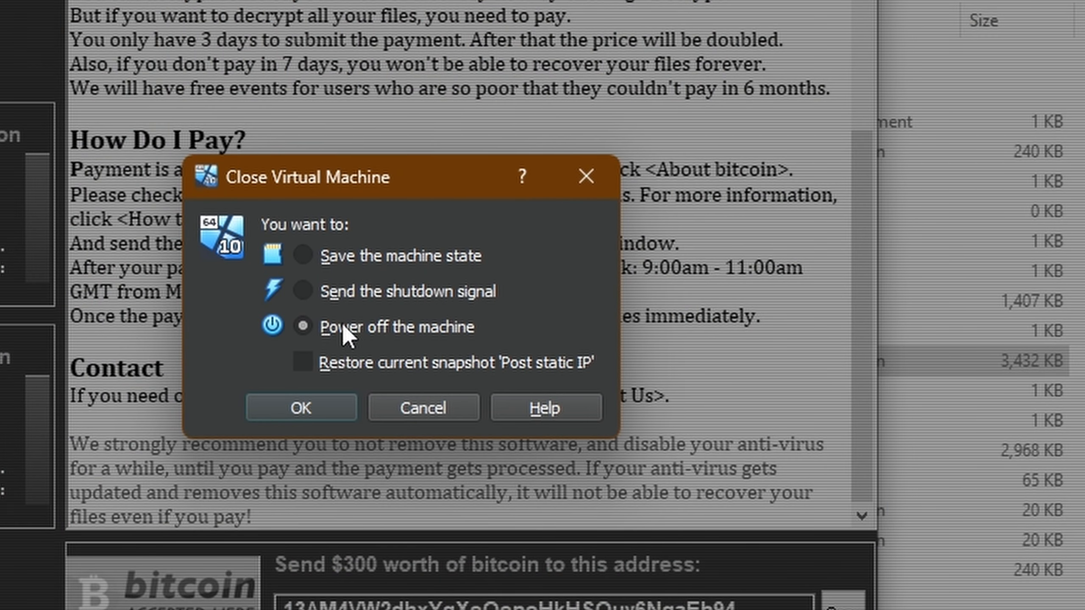
click(312, 361)
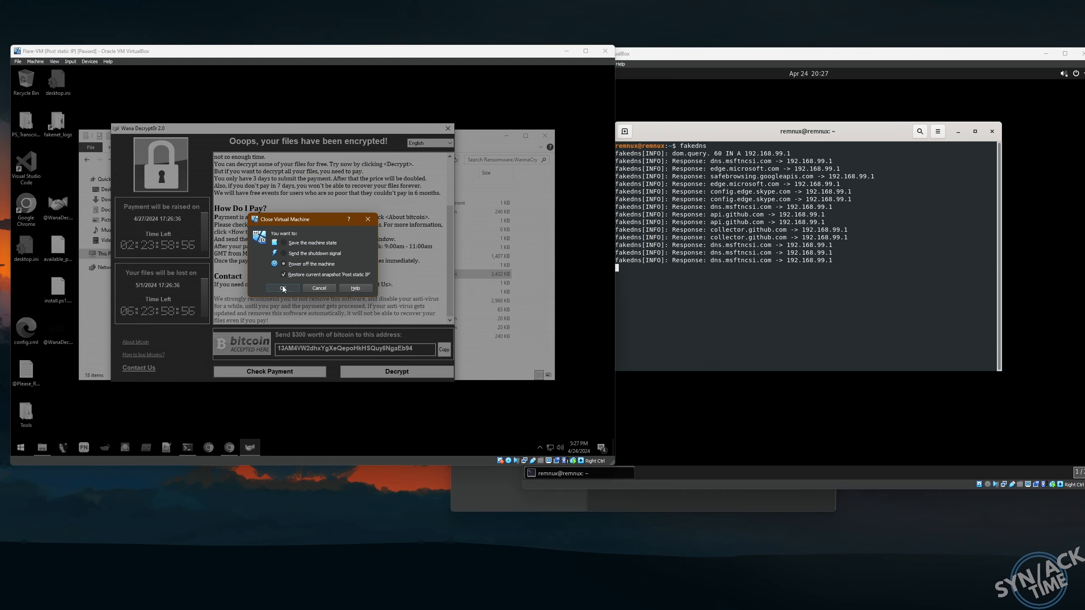
click(302, 408)
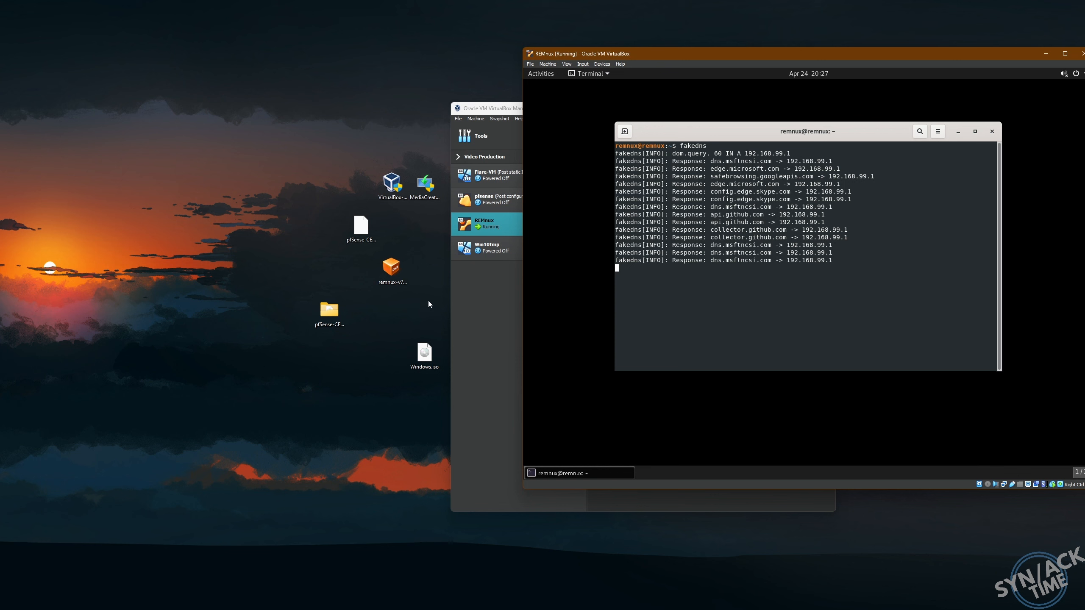
- Start Flare-VM again from the VirtualBox Manager
click(465, 300)
click(513, 176)
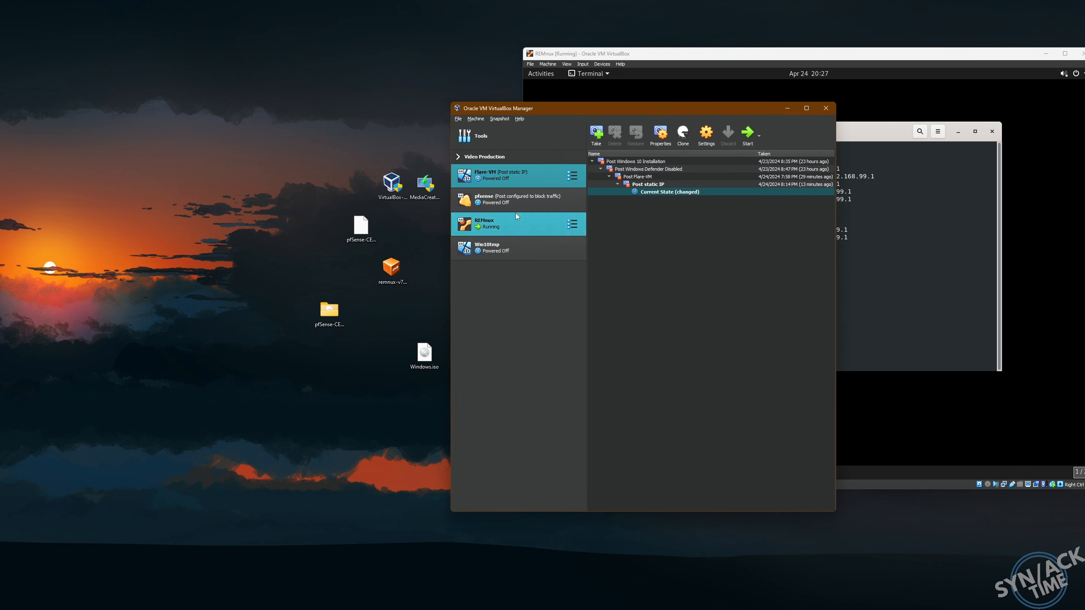
click(748, 137)
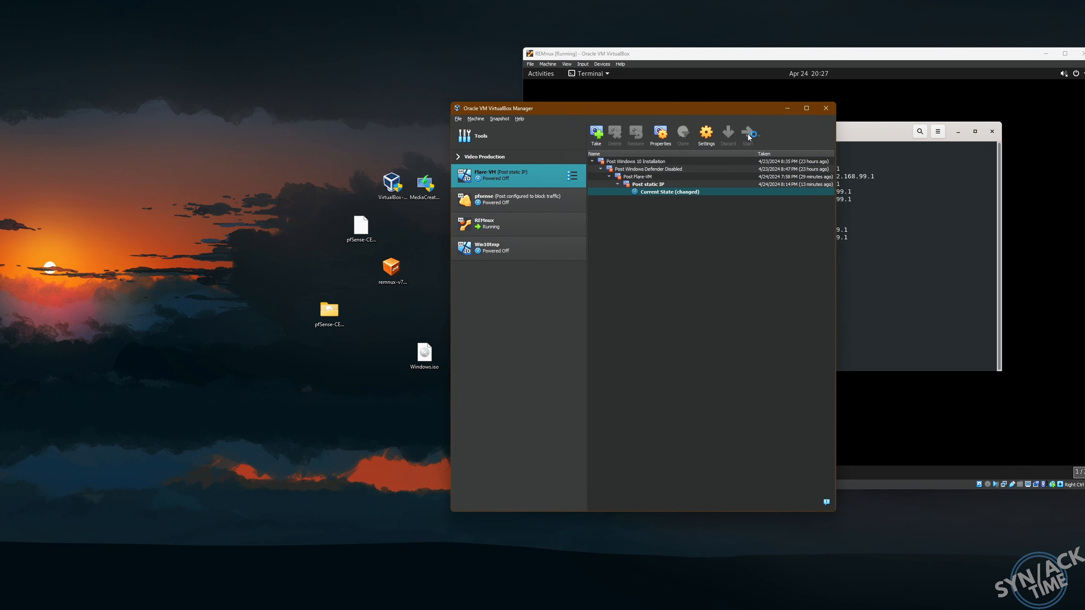
click(787, 108)
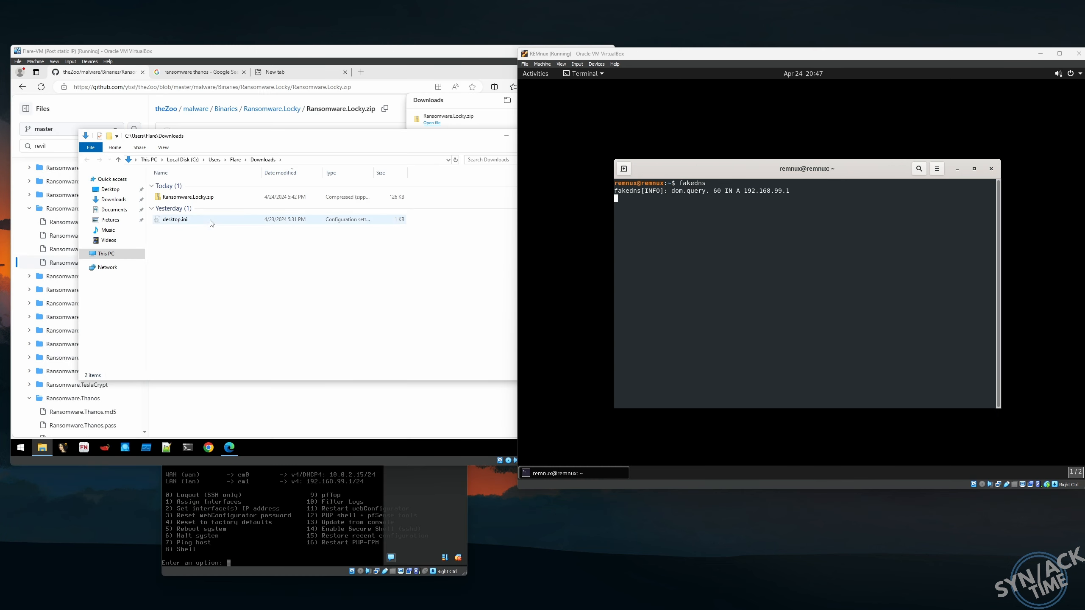
- Extract Ransomware.Locky.zip with 7-Zip into Ransomware.Locky using the archive password, and open it
click(187, 198)
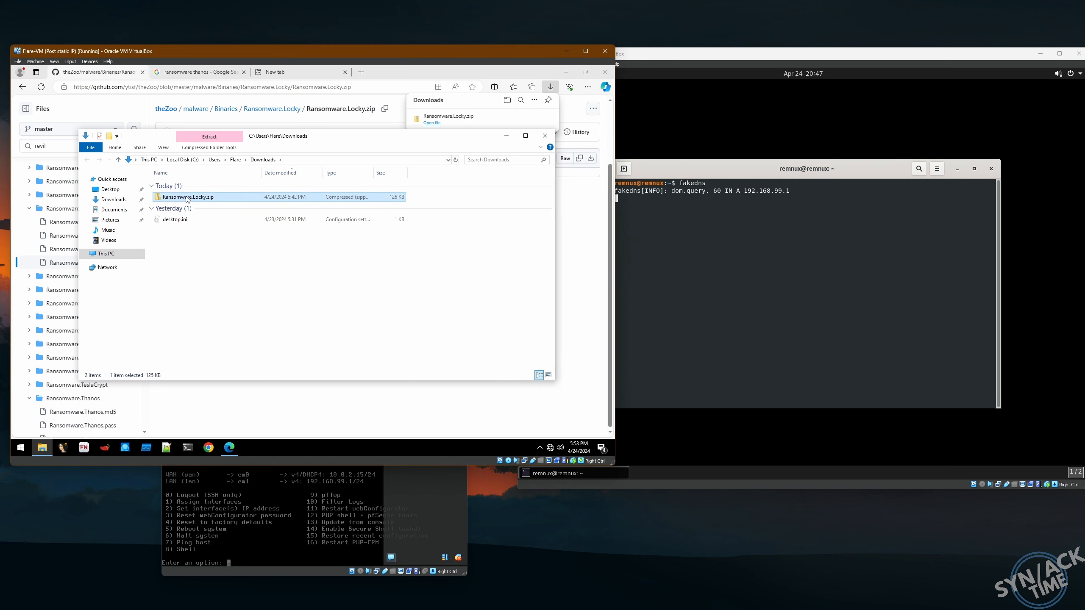
right_click(186, 198)
mouse_move(232, 298)
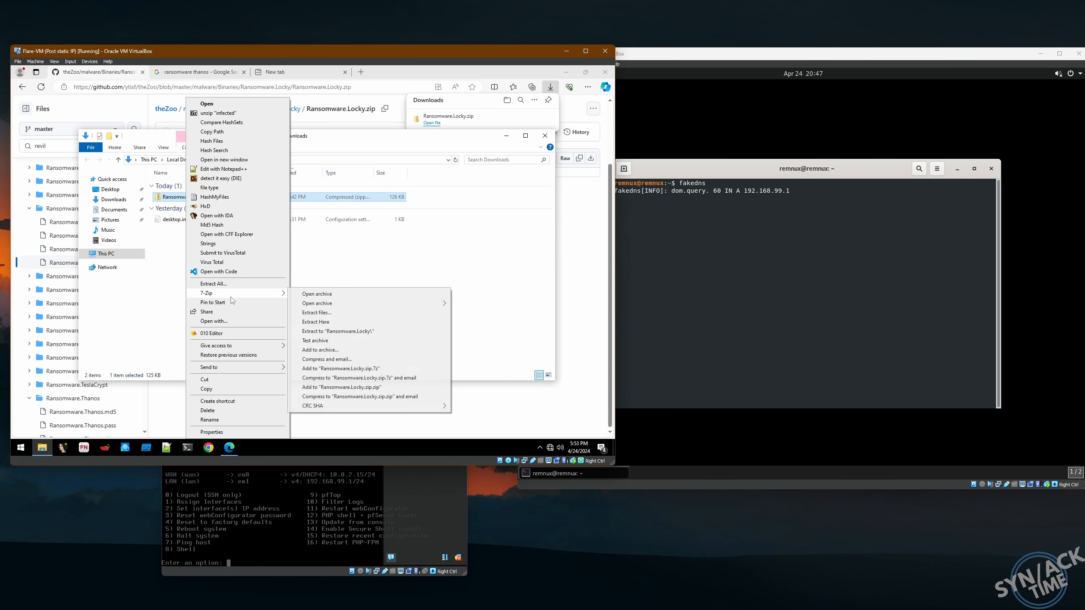
click(337, 332)
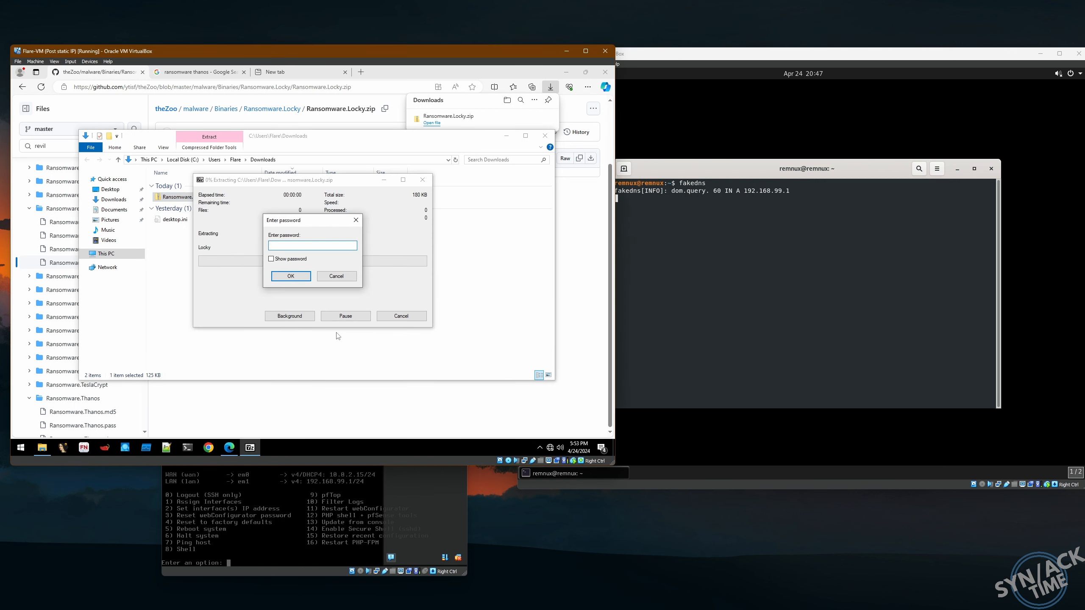
text(i)
key(Return)
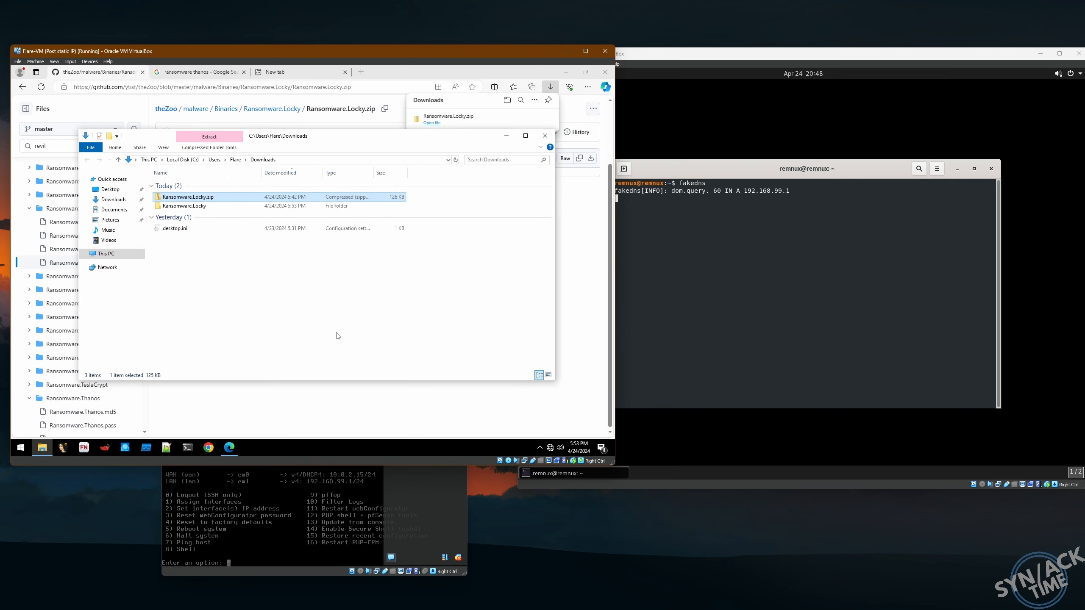
double_click(228, 197)
- Rename the extracted Locky file to Locky.exe
key(F2)
key(End)
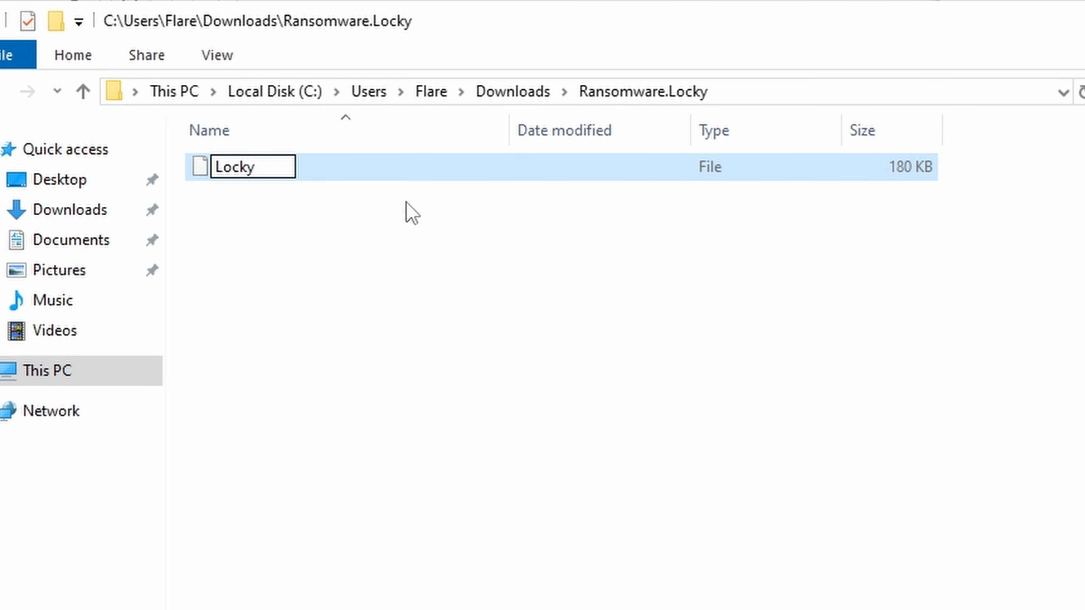
text(.exe)
key(Return)
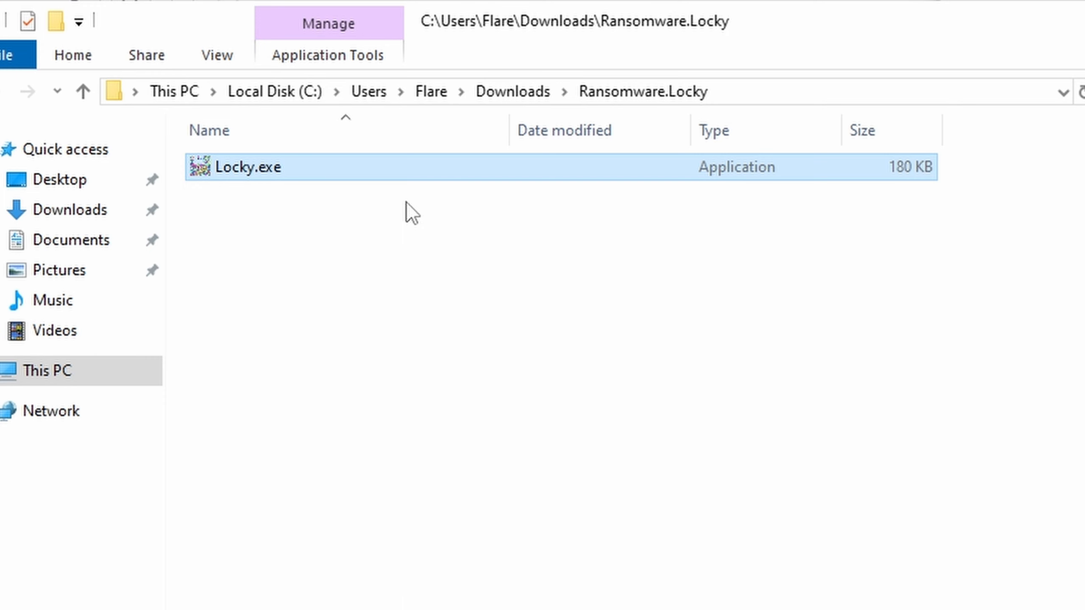
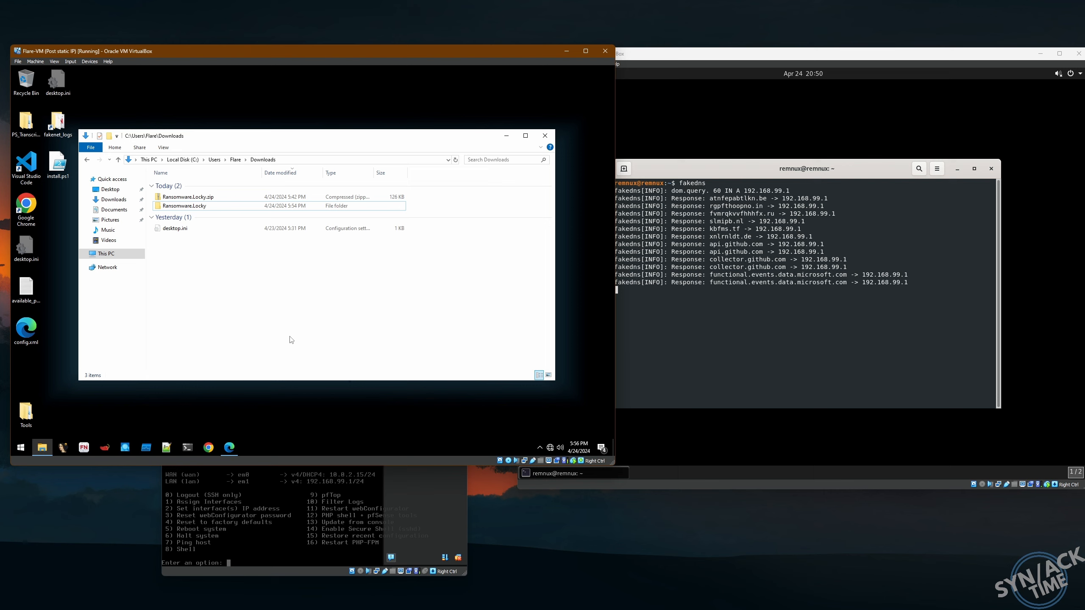
- Power off Flare-VM and restore the Post static IP snapshot
click(605, 51)
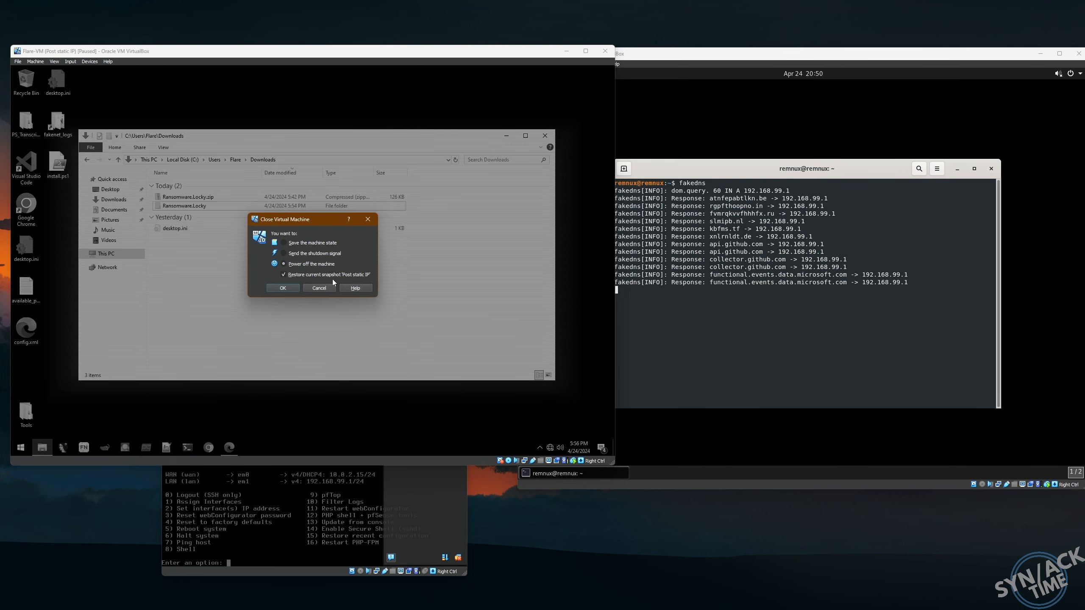
click(282, 288)
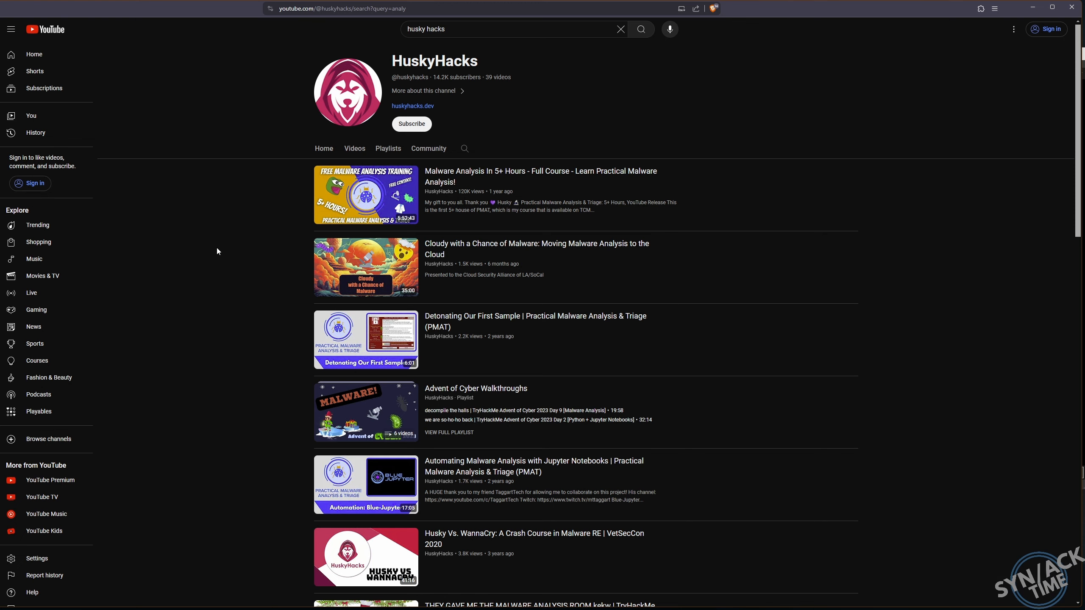